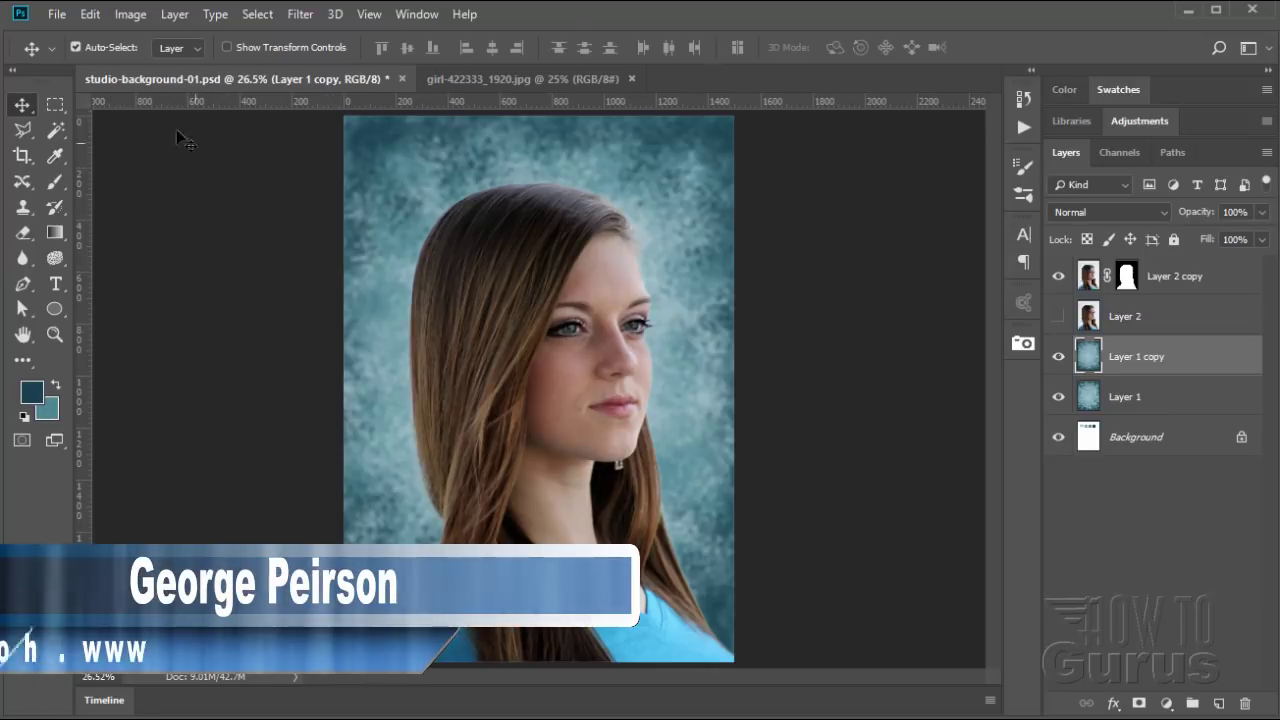
Close studio-background-01.psd without saving its changes
{"action": "left_click", "coordinate": [402, 79]}
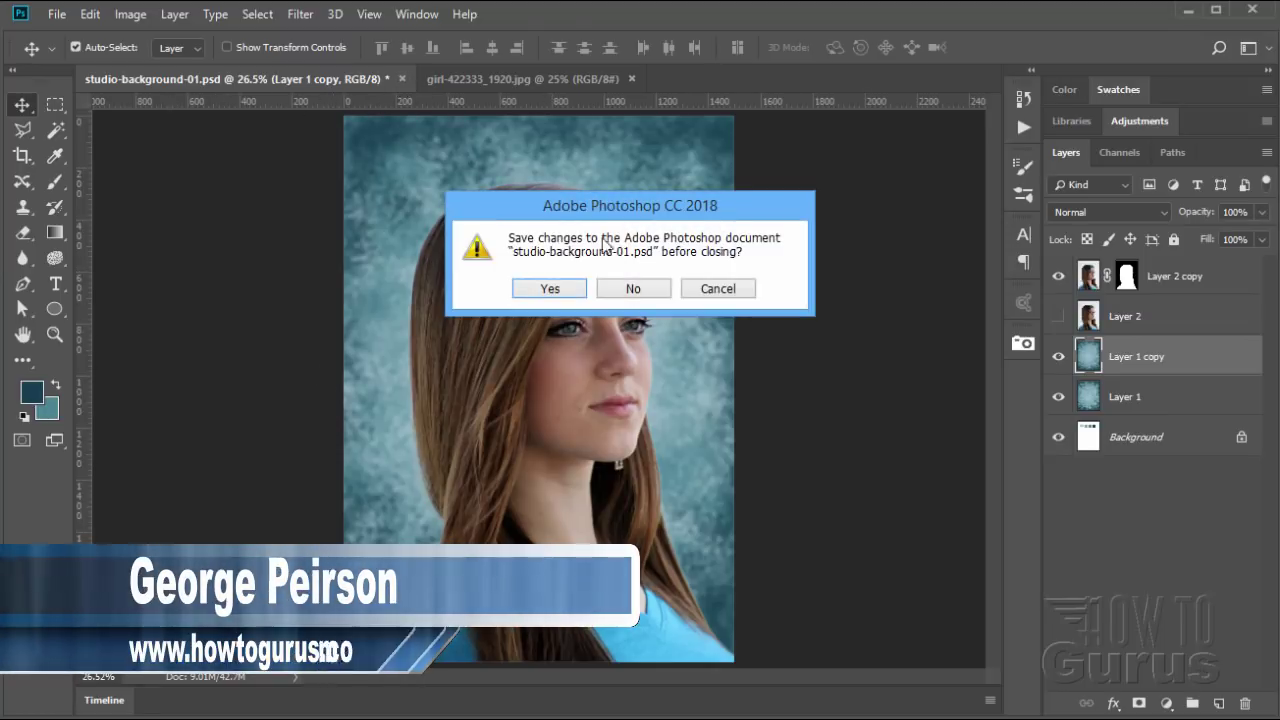
{"action": "left_click", "coordinate": [629, 289]}
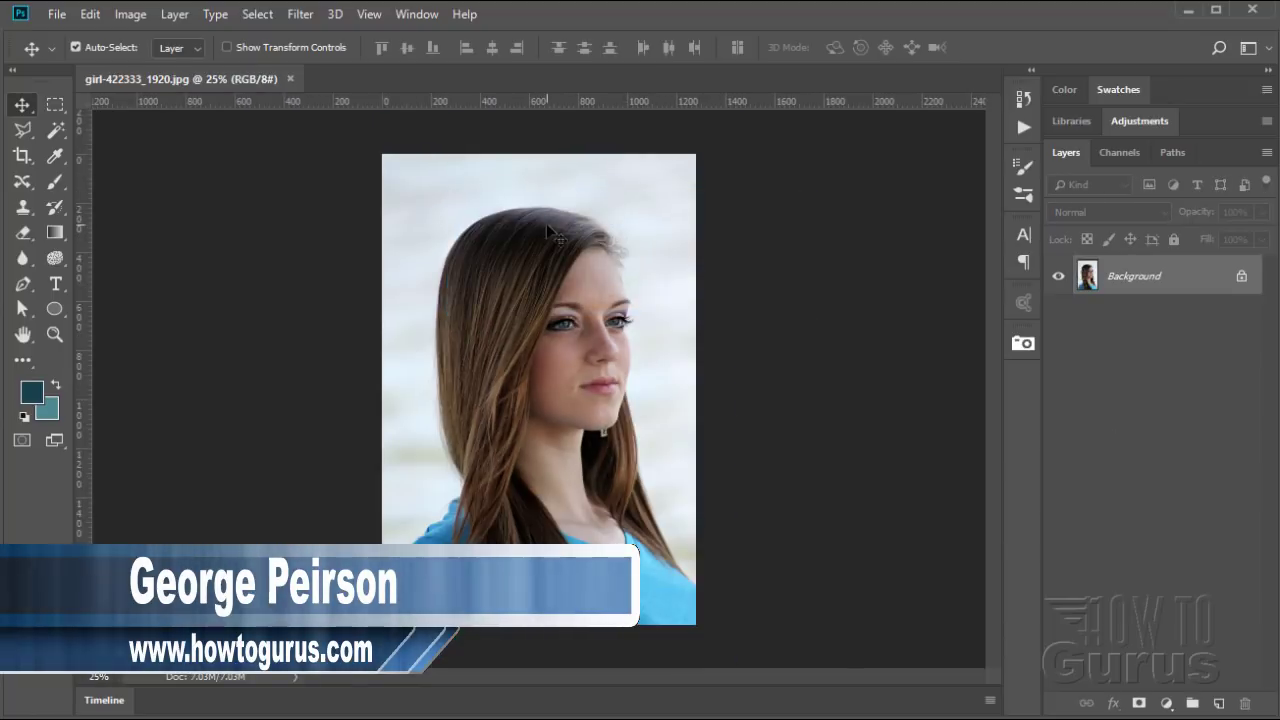
Create a new portrait document from the Default Photoshop Size preset, 5 x 7 inches at 300 pixels/inch, RGB Color, white background
{"action": "left_click", "coordinate": [57, 17]}
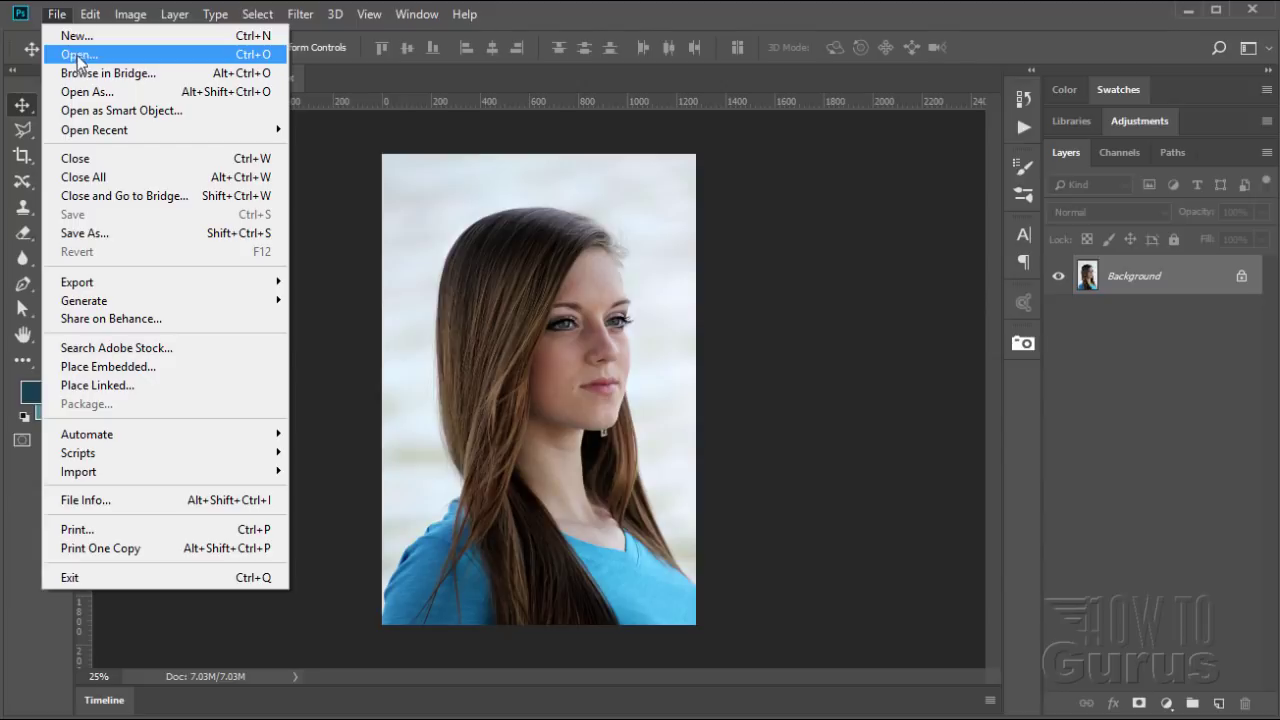
{"action": "left_click", "coordinate": [119, 40]}
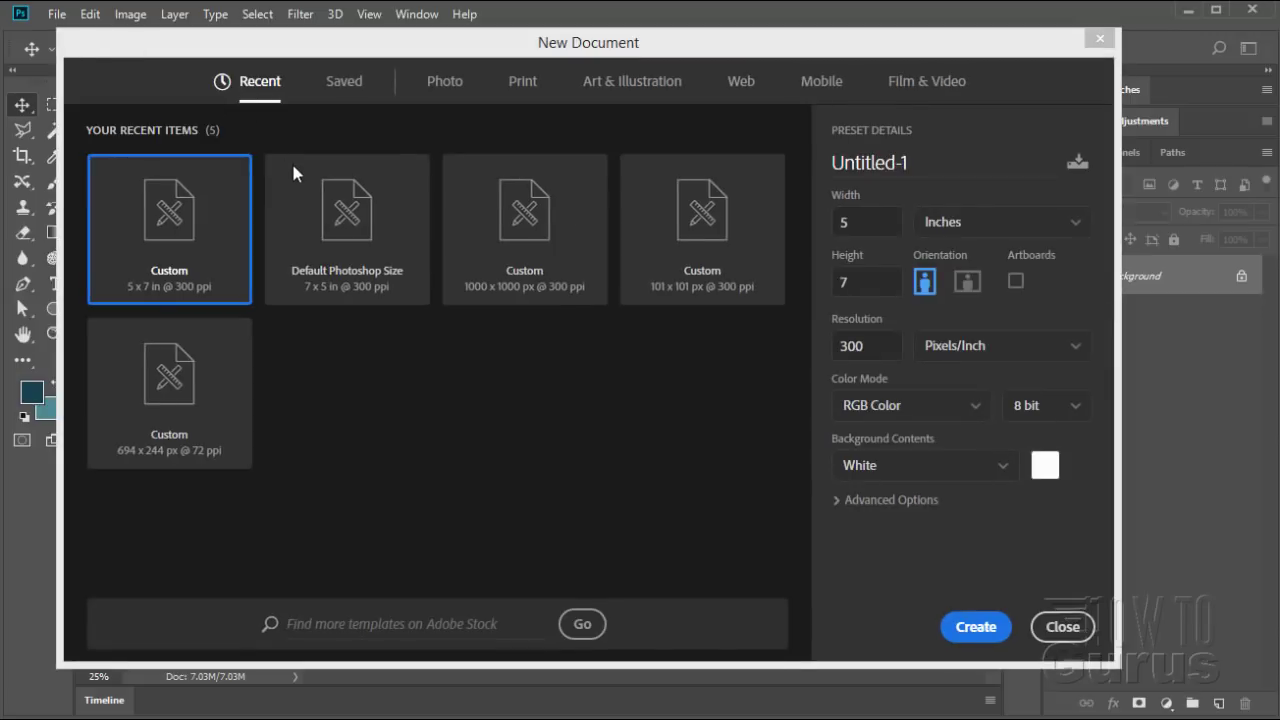
{"action": "left_click", "coordinate": [356, 310]}
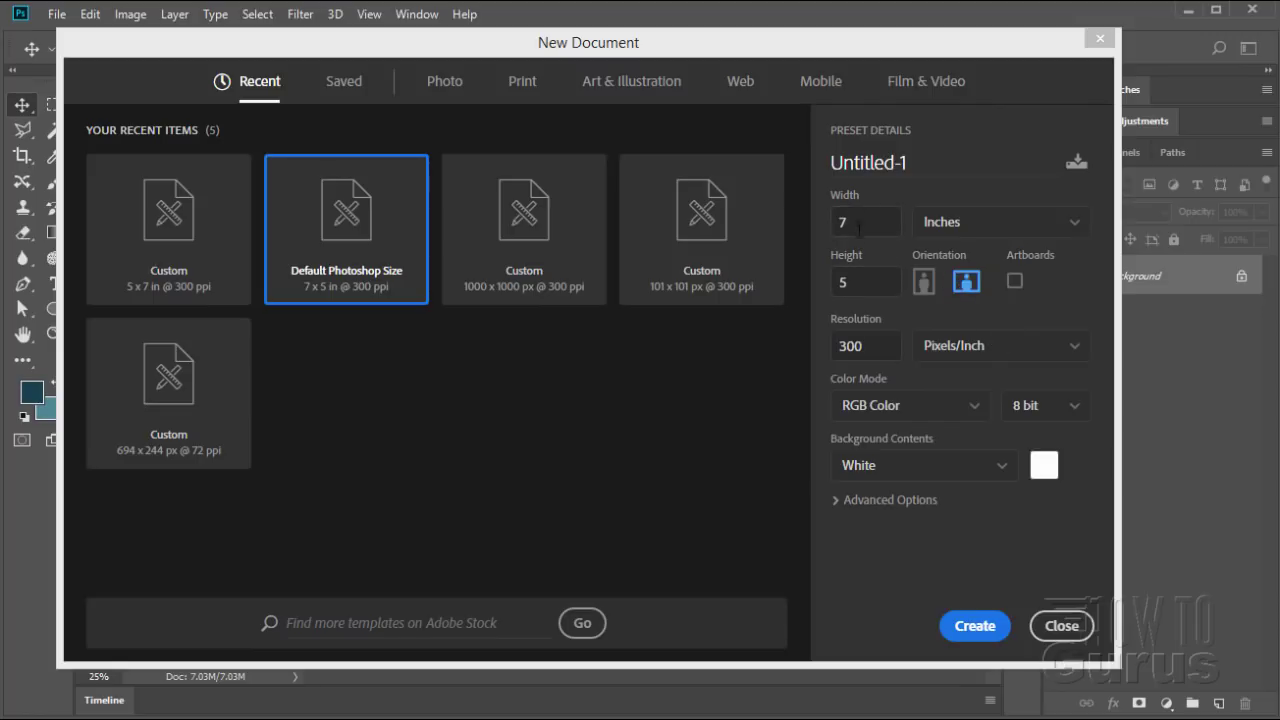
{"action": "left_click", "coordinate": [924, 285]}
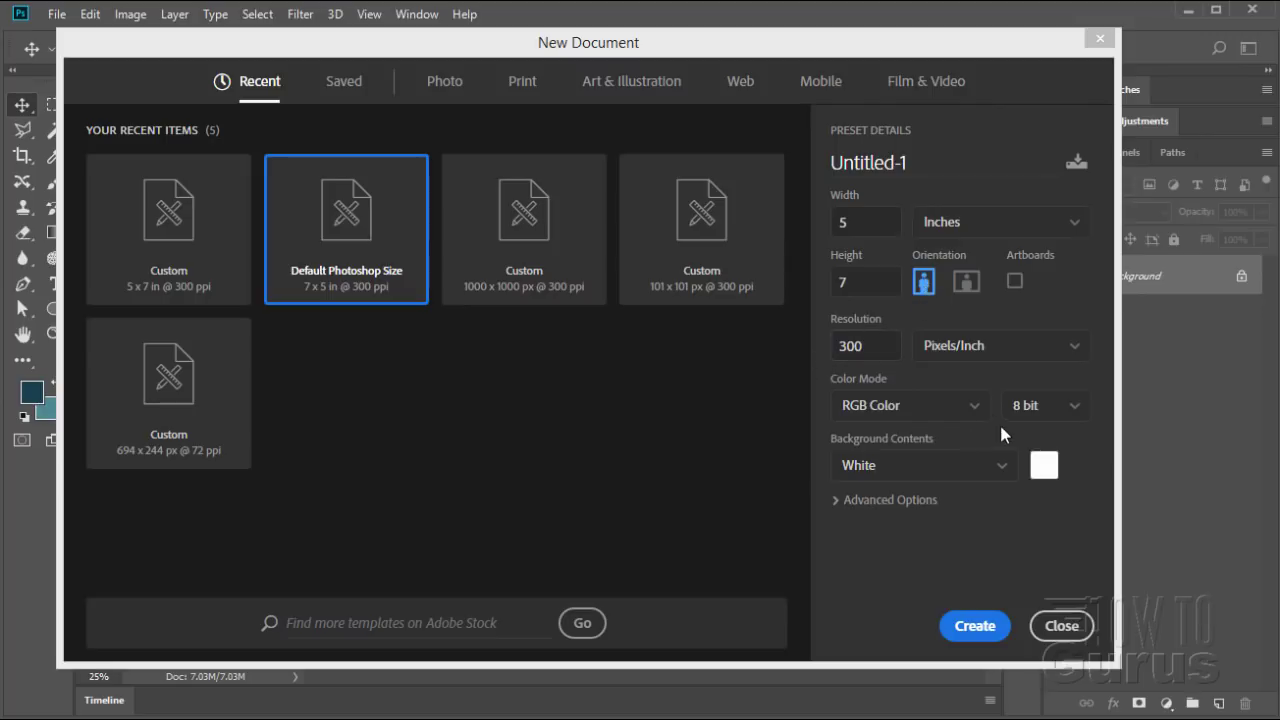
{"action": "left_click", "coordinate": [973, 410]}
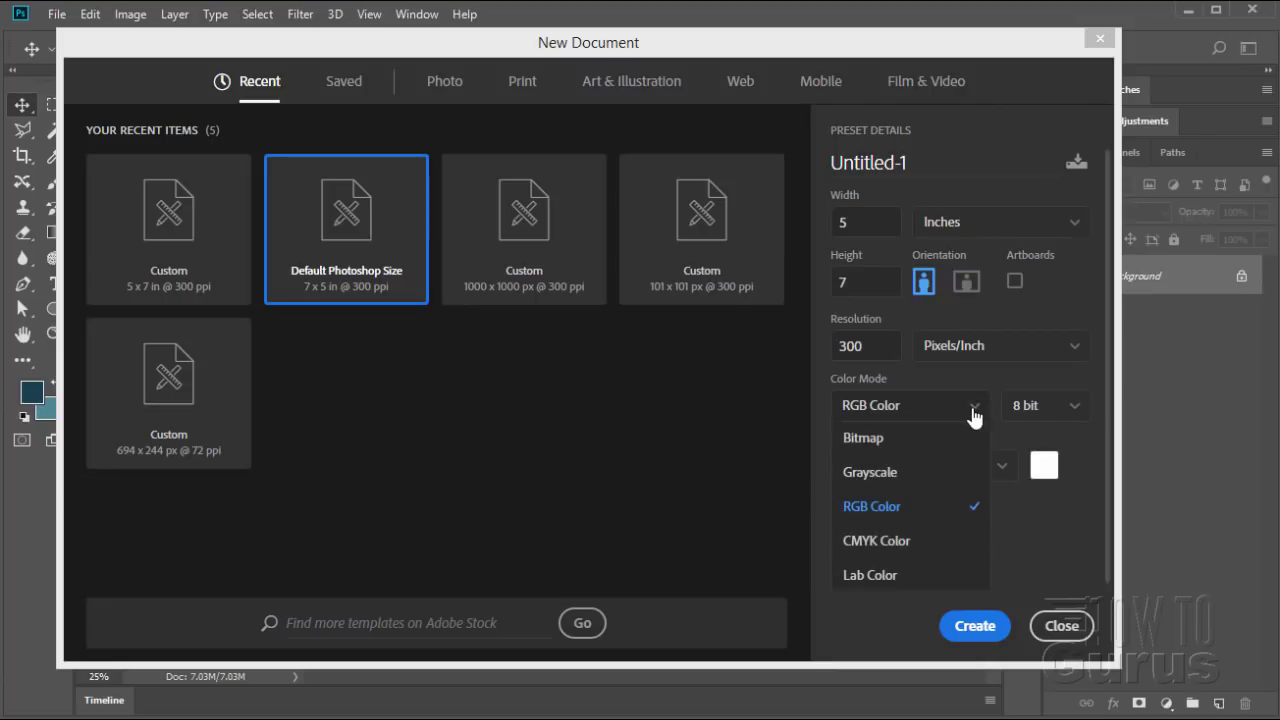
{"action": "left_click", "coordinate": [945, 410]}
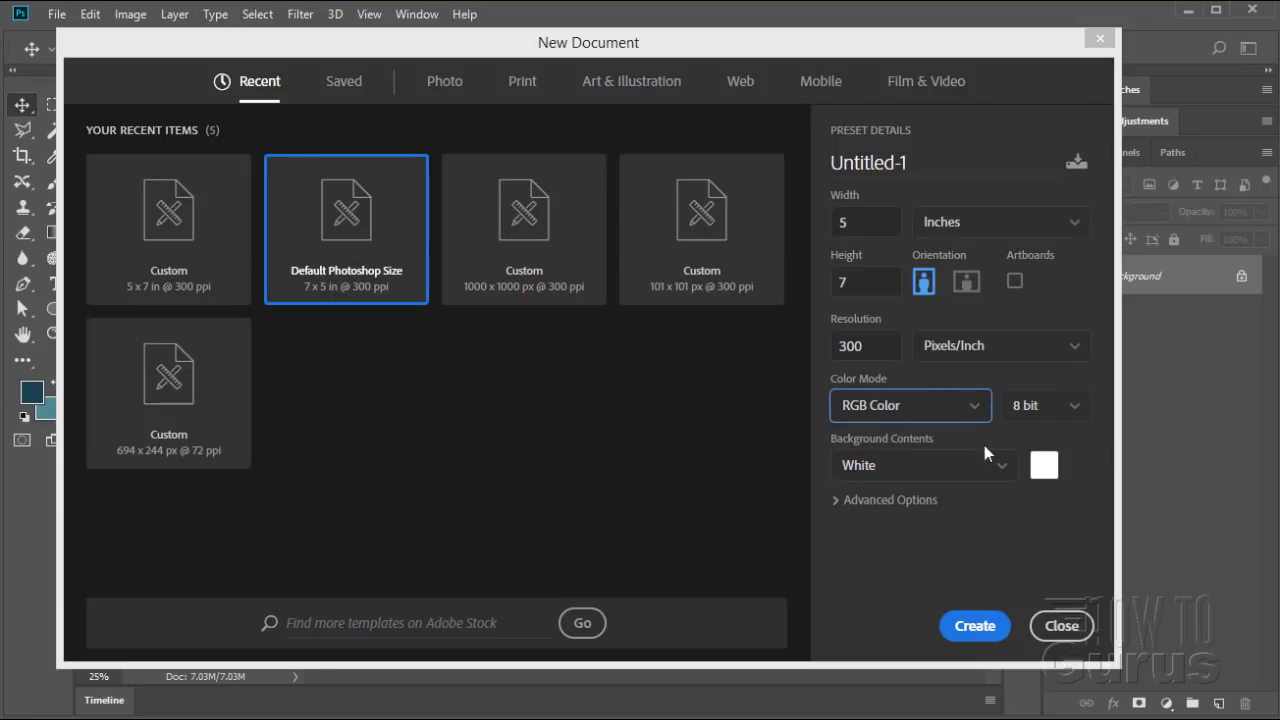
{"action": "left_click", "coordinate": [974, 625]}
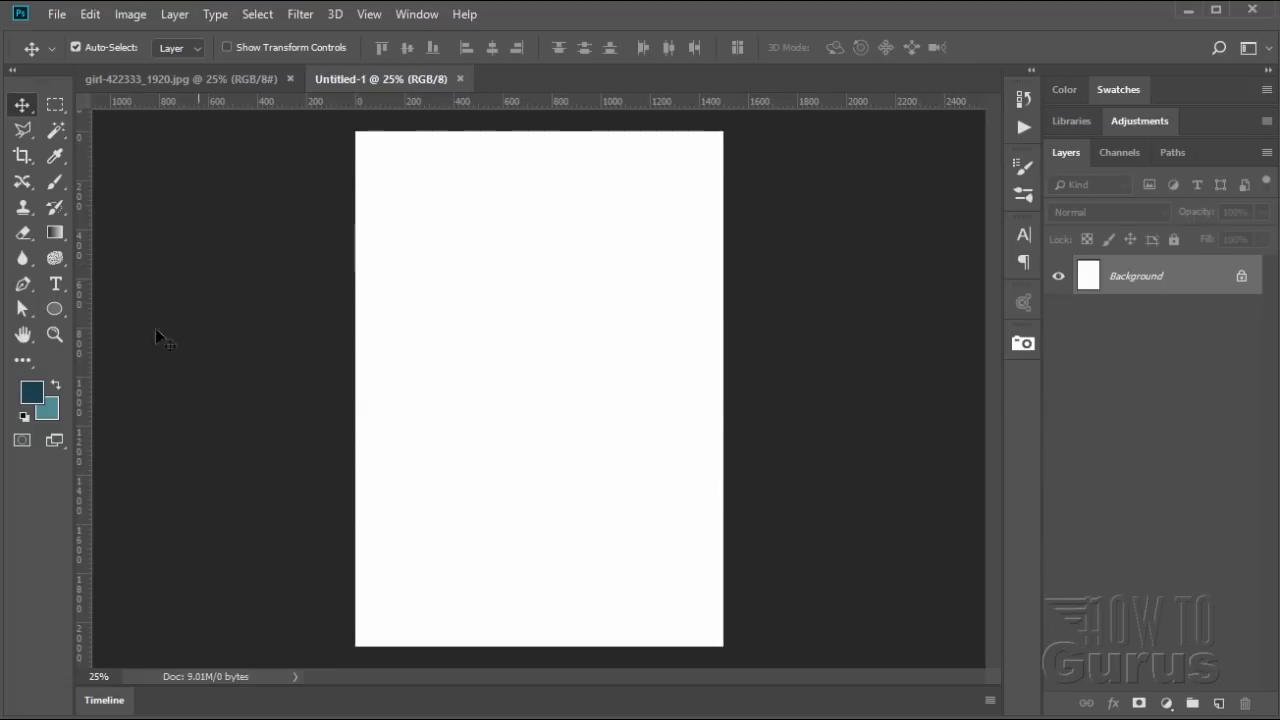
Reset the foreground and background colors to the default black and white
{"action": "left_click", "coordinate": [54, 334]}
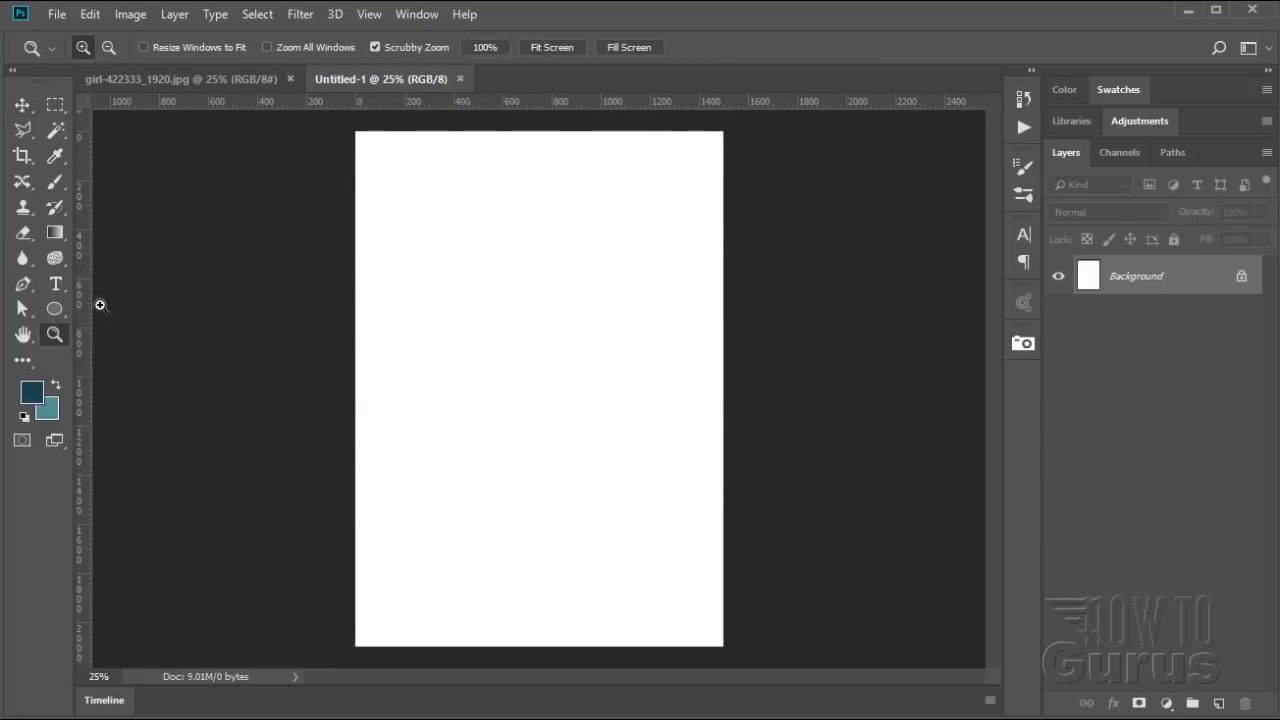
{"action": "left_click", "coordinate": [558, 52]}
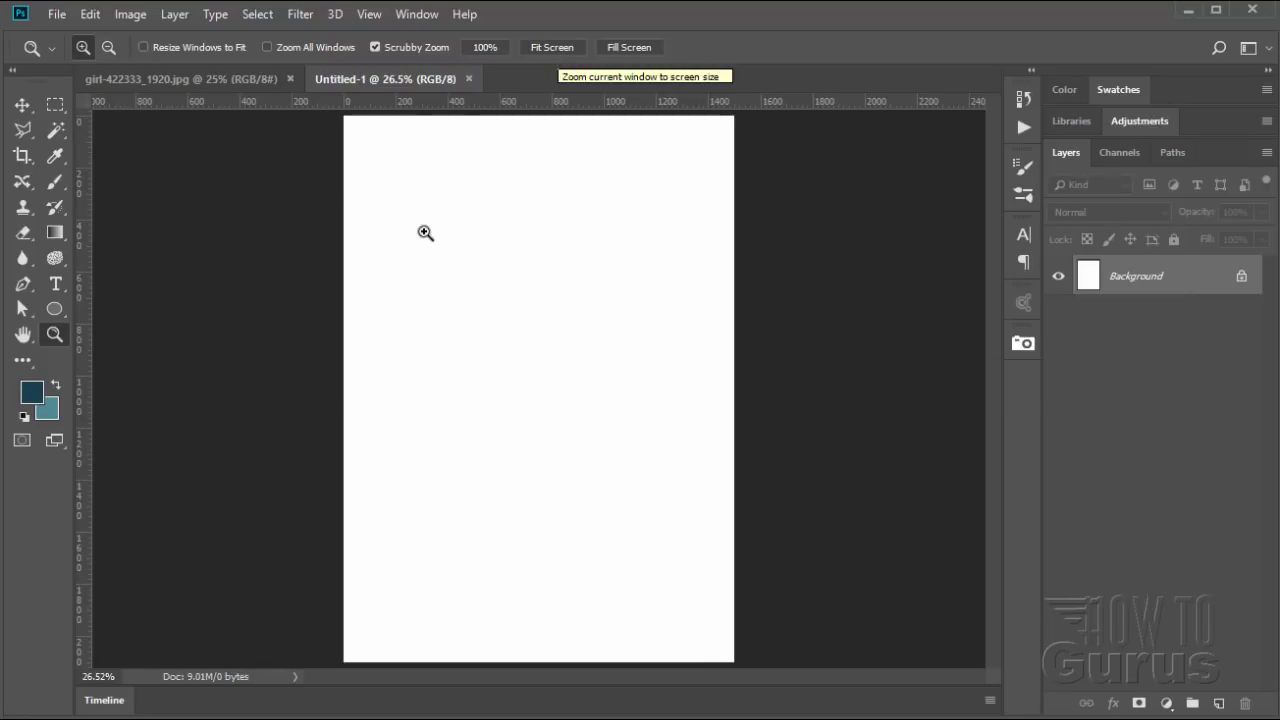
{"action": "left_click", "coordinate": [22, 104]}
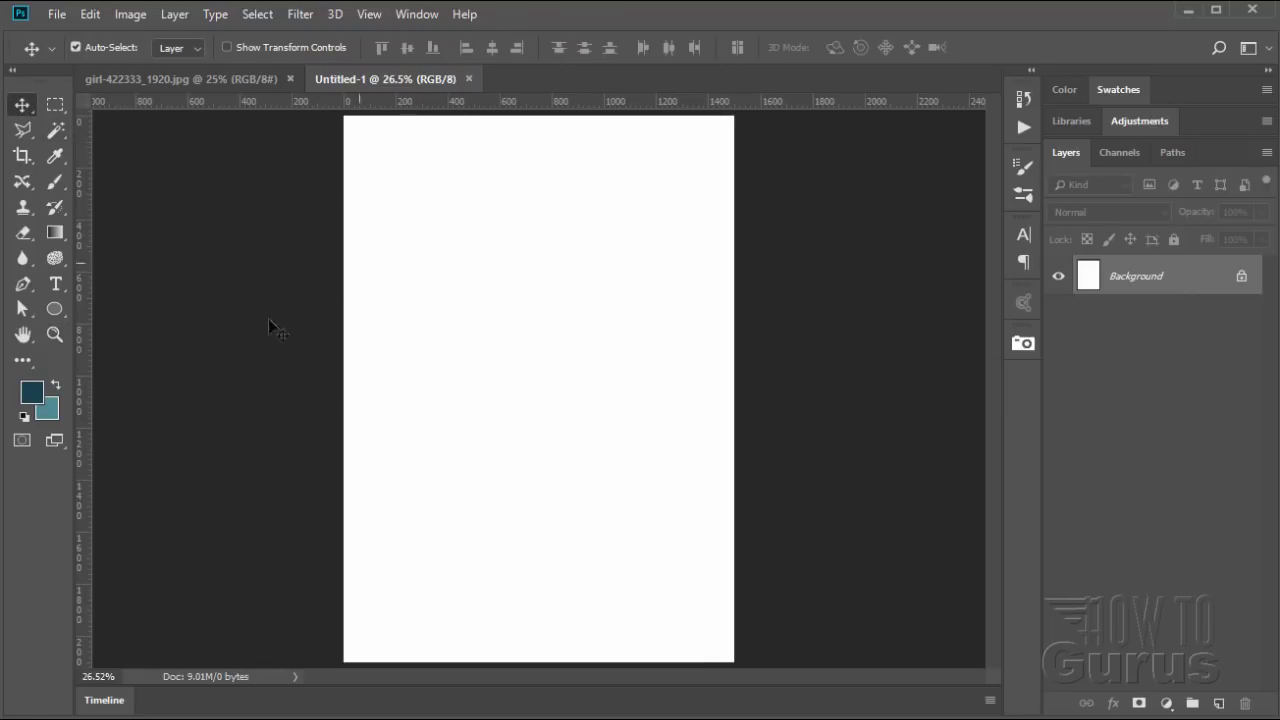
{"action": "left_click", "coordinate": [24, 416]}
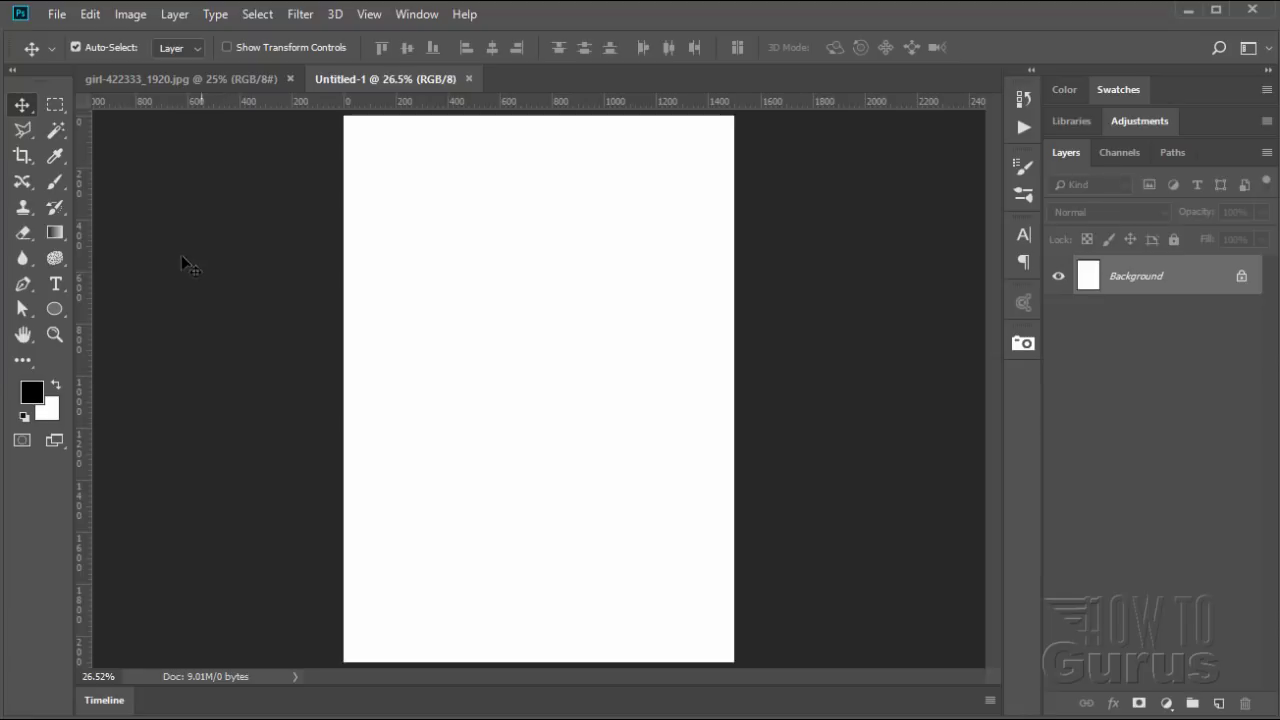
Marquee-select a square about 250 px wide near the page's upper-left corner and set the foreground color to a4c2cd
{"action": "left_click", "coordinate": [56, 106]}
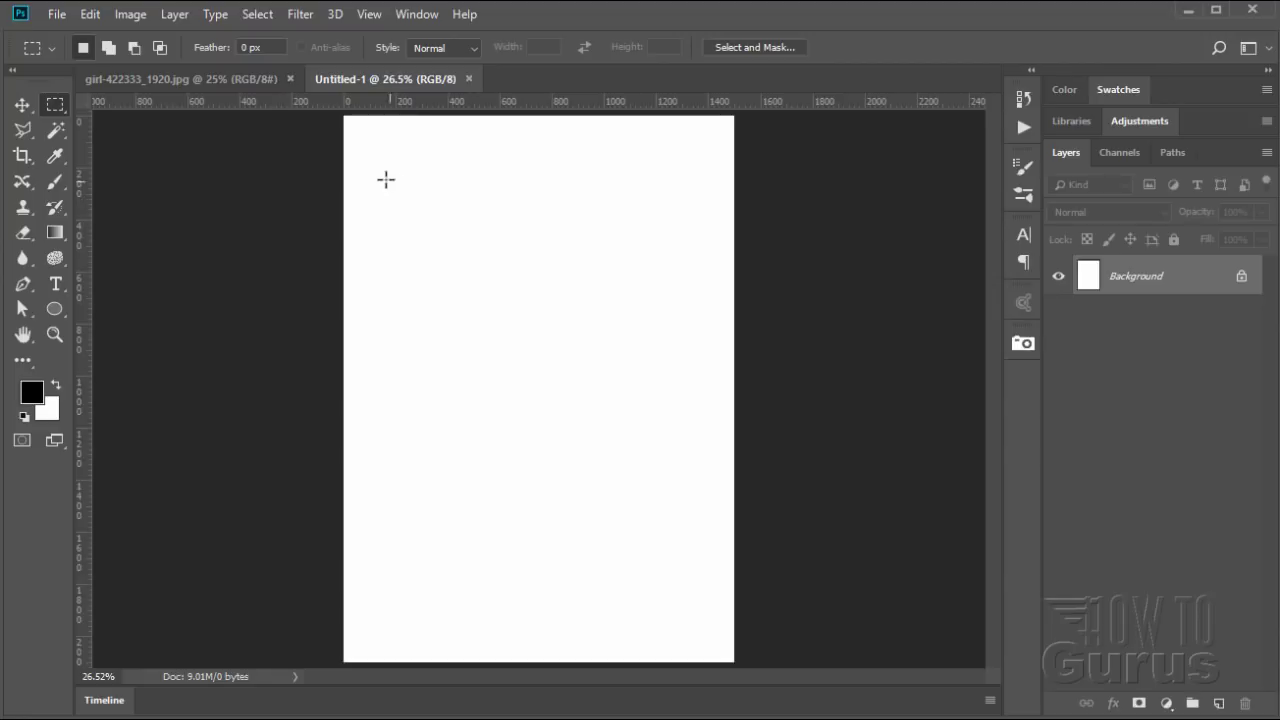
{"action": "left_click_drag", "start_coordinate": [381, 172], "coordinate": [448, 238]}
{"action": "left_click", "coordinate": [33, 393]}
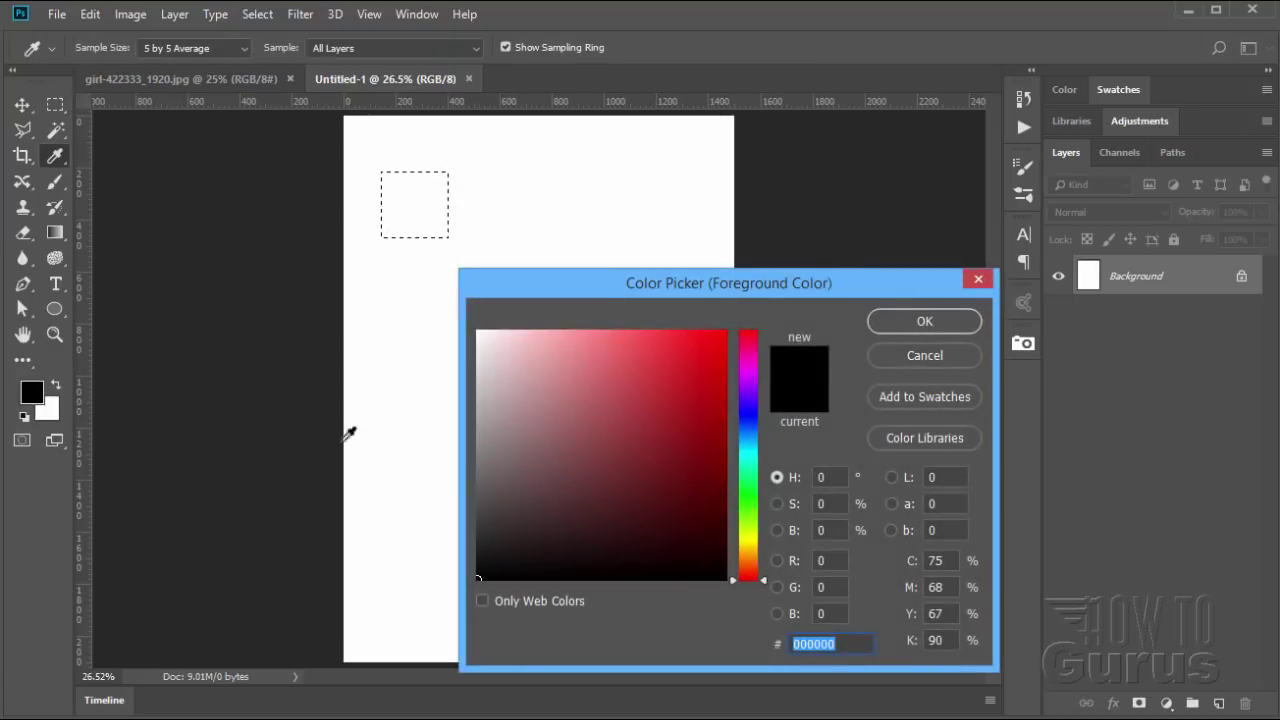
{"action": "left_click_drag", "start_coordinate": [592, 283], "coordinate": [599, 165]}
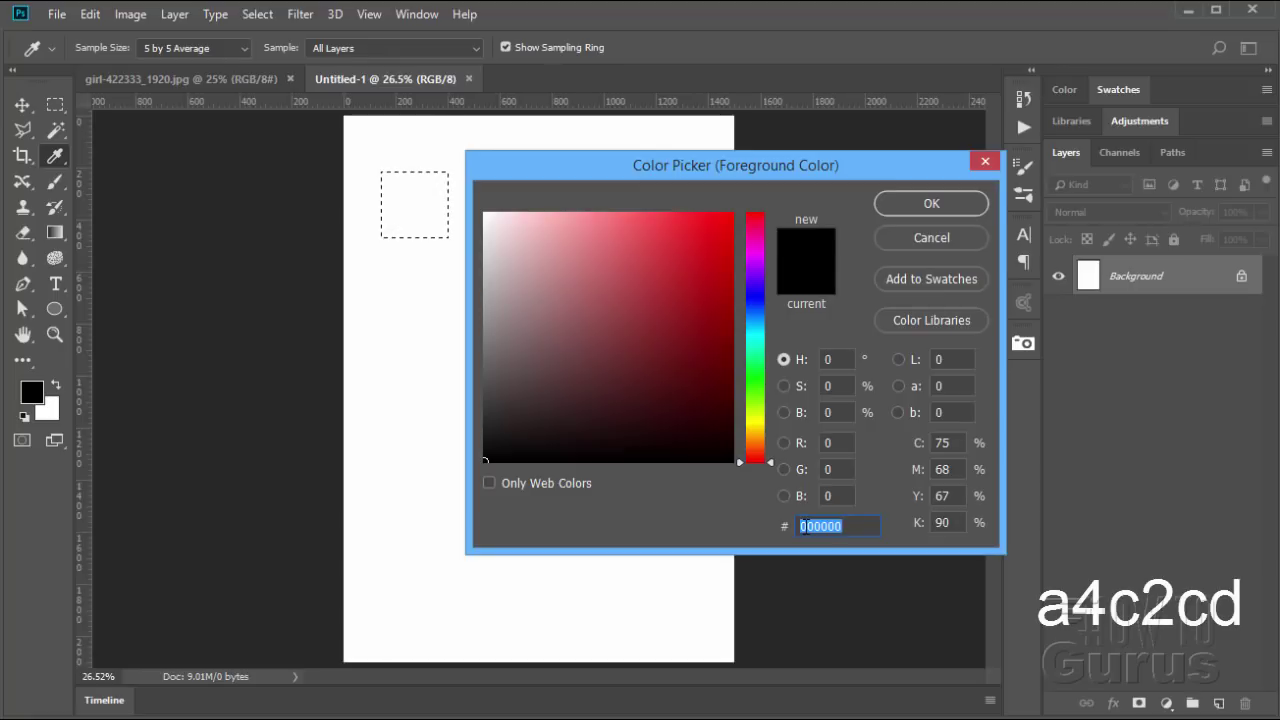
{"action": "type", "text": "a4"}
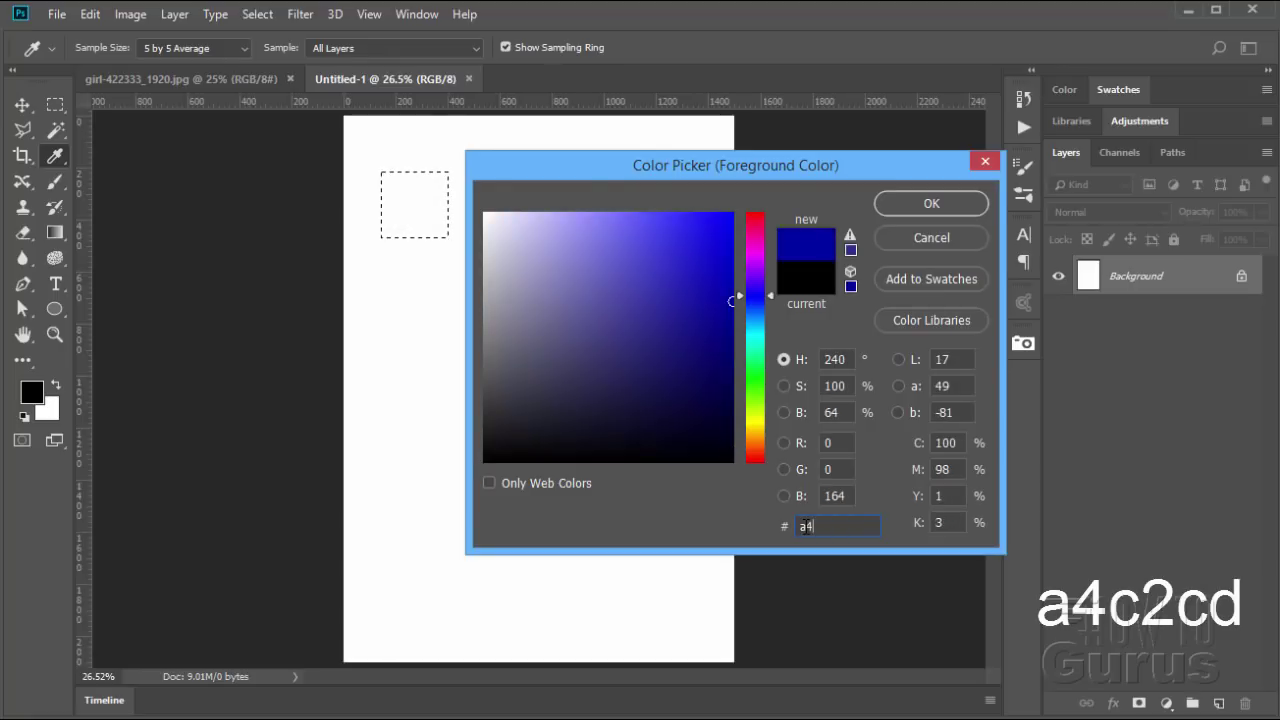
{"action": "type", "text": "c2"}
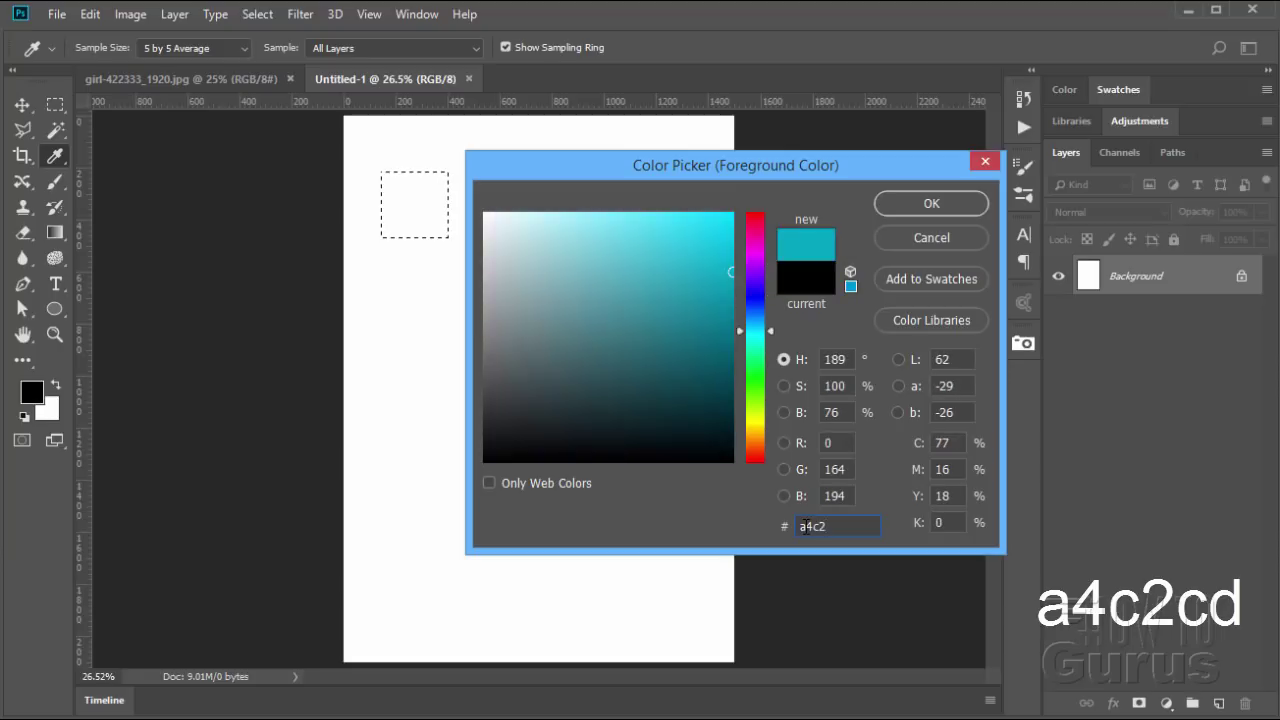
{"action": "type", "text": "cd"}
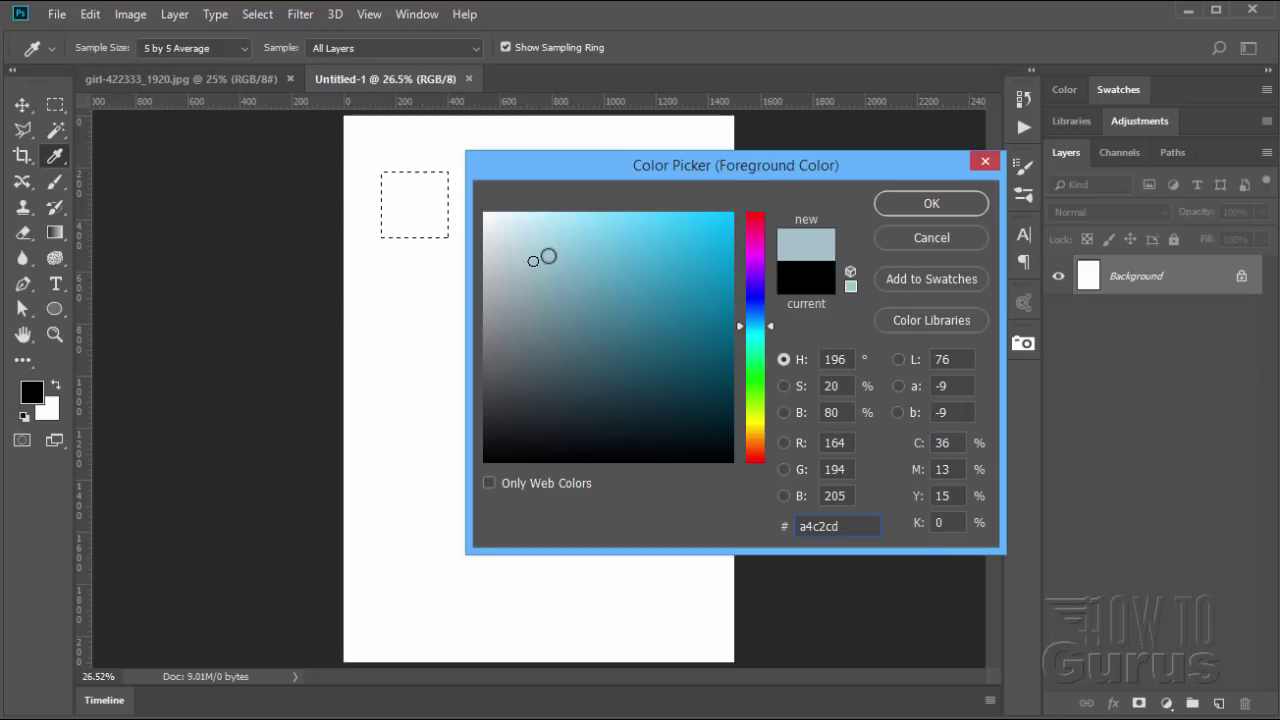
{"action": "left_click", "coordinate": [919, 207]}
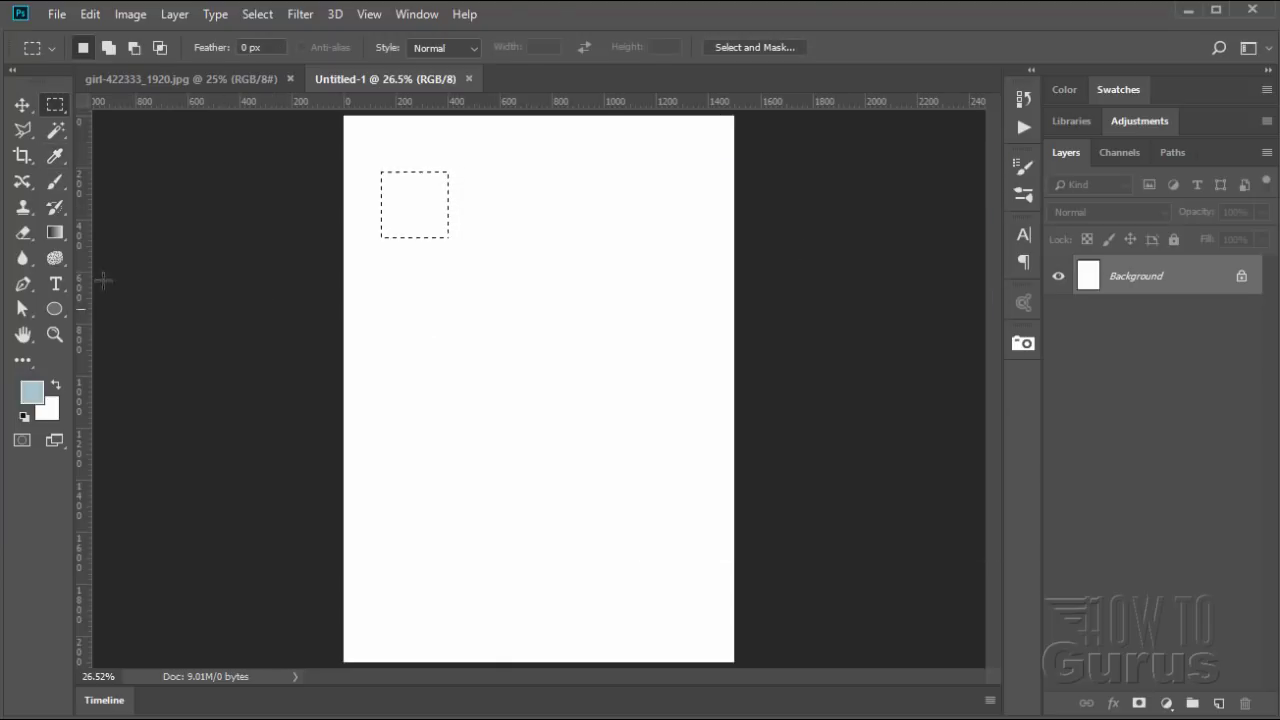
Fill the square selection with the light blue foreground color using the Paint Bucket tool, and deselect it
{"action": "left_click", "coordinate": [56, 234]}
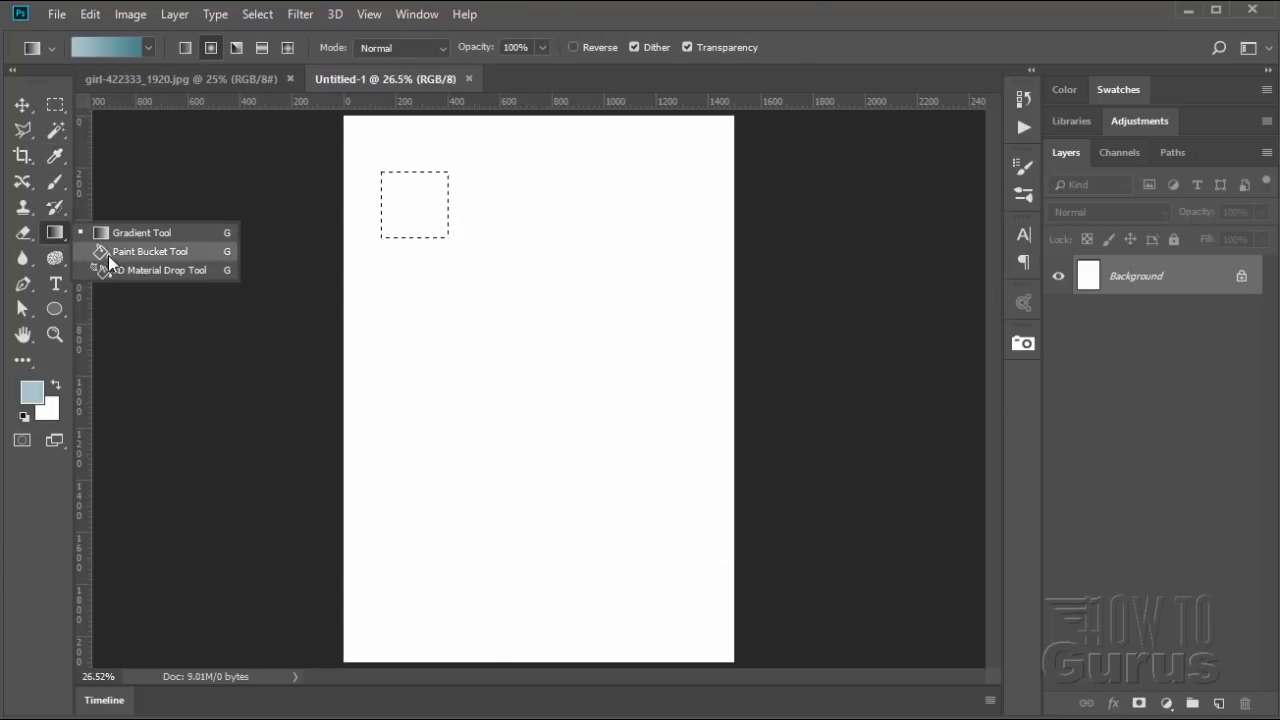
{"action": "left_click", "coordinate": [111, 251]}
{"action": "left_click", "coordinate": [438, 220]}
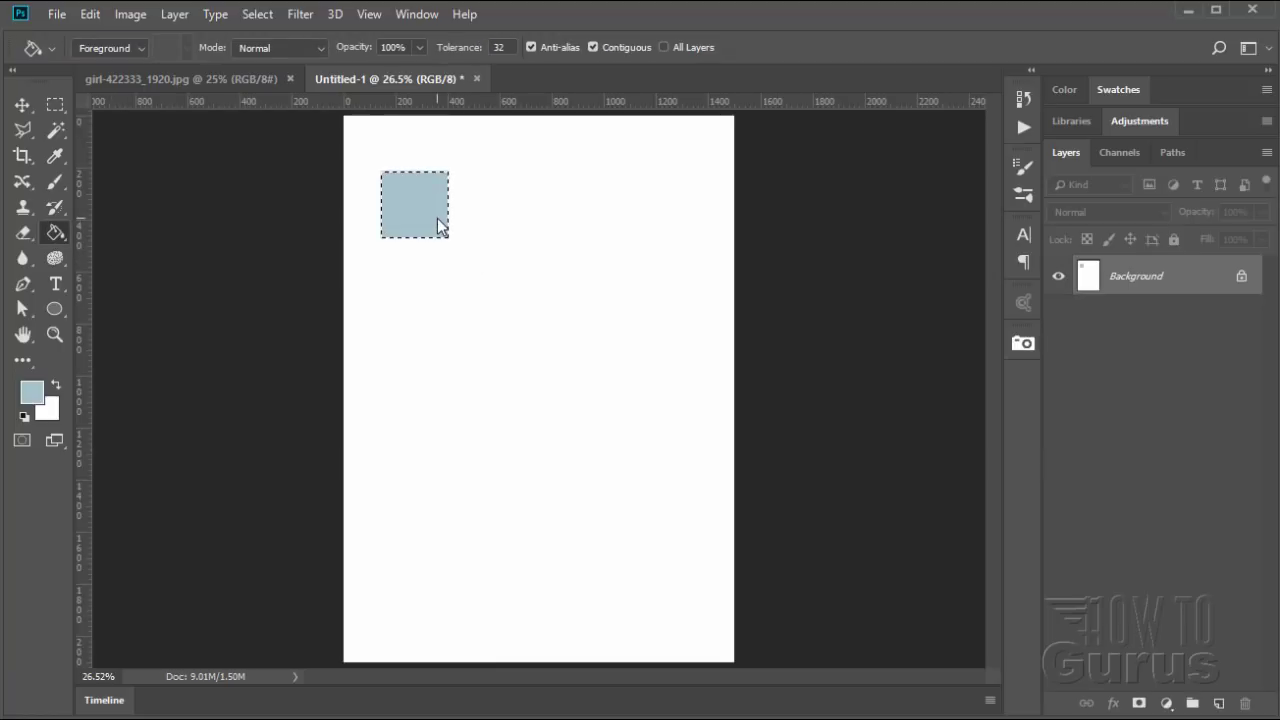
{"action": "left_click", "coordinate": [275, 14]}
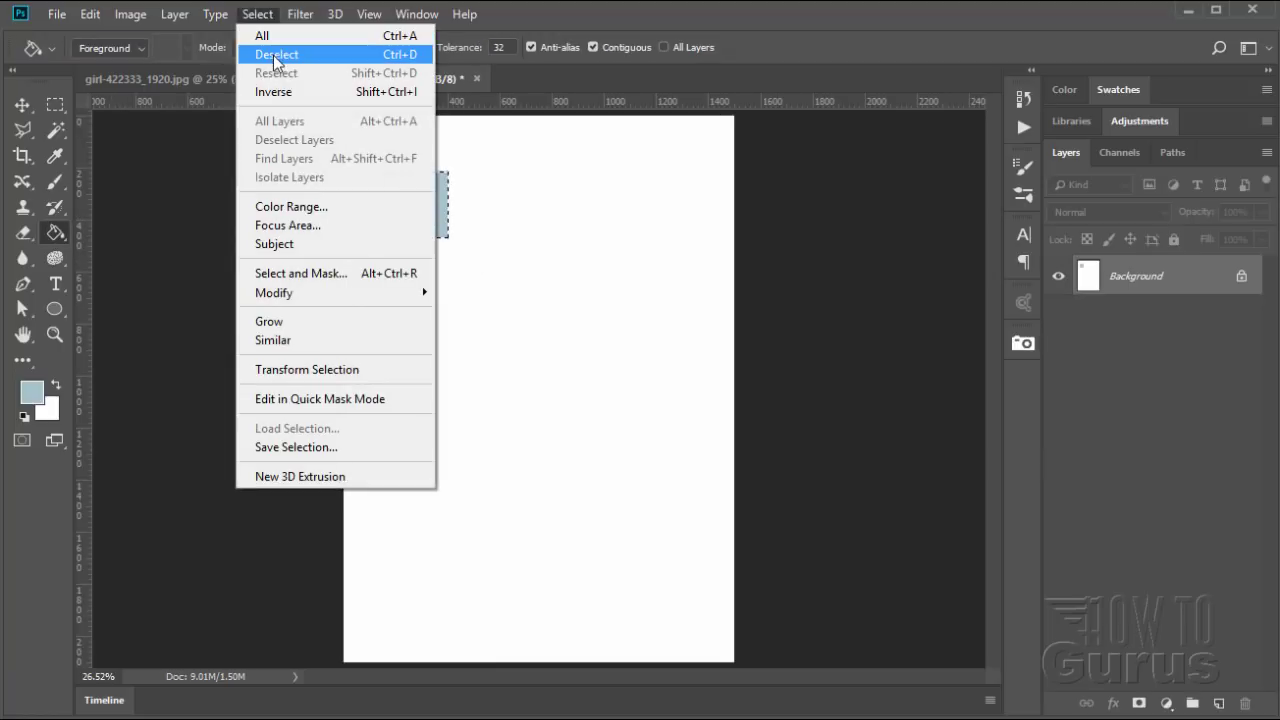
{"action": "left_click", "coordinate": [276, 52]}
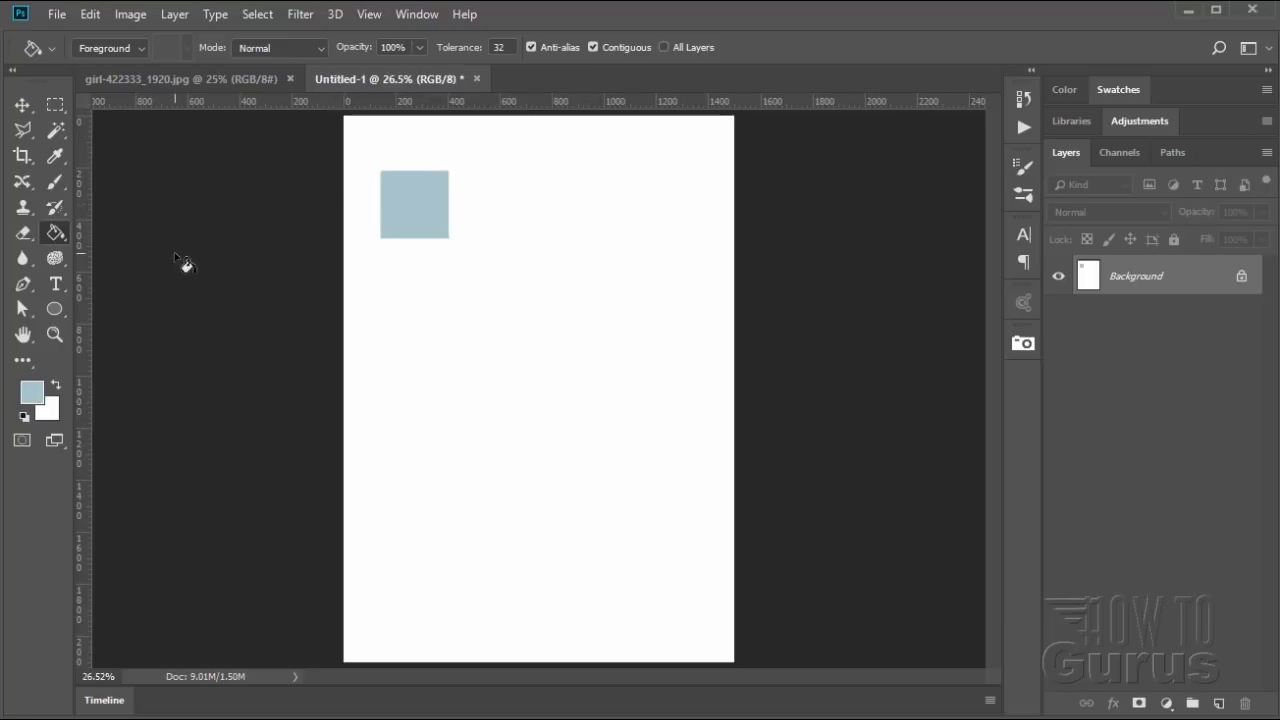
Marquee-select a second square of about 250 px just right of the light blue one and set the foreground color to 78a3af
{"action": "left_click", "coordinate": [56, 105]}
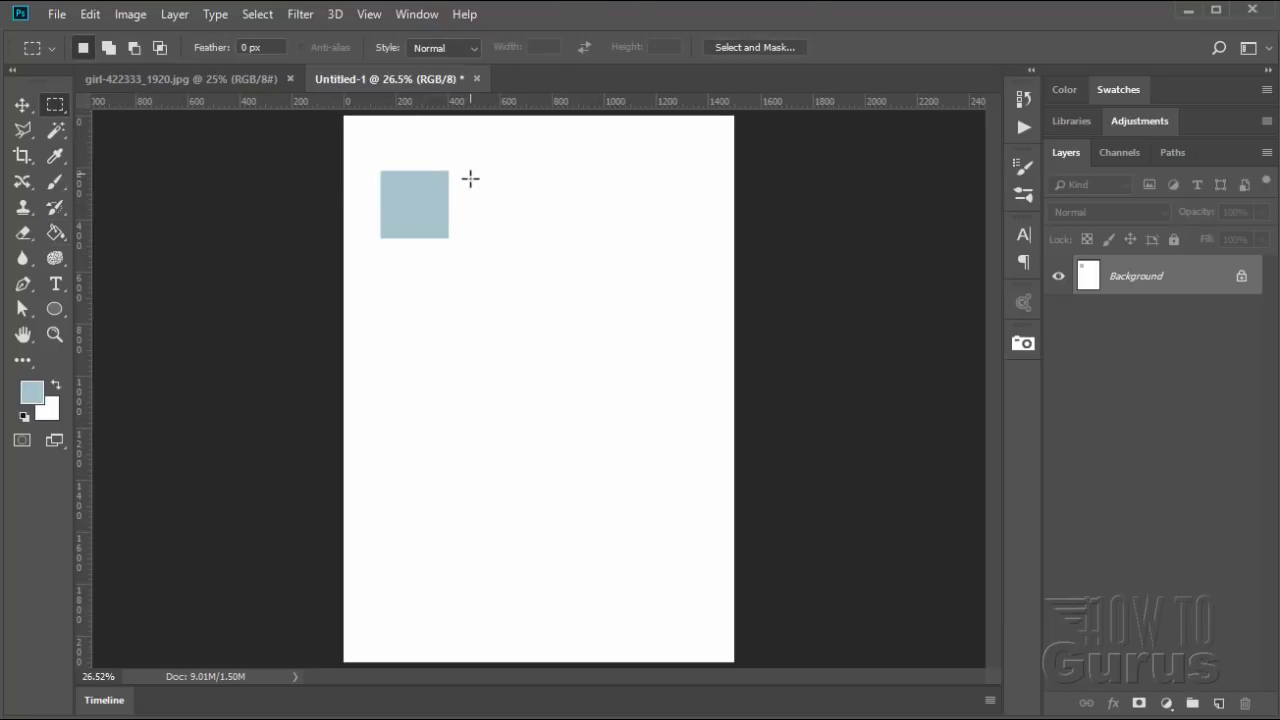
{"action": "left_click_drag", "start_coordinate": [471, 174], "coordinate": [536, 238]}
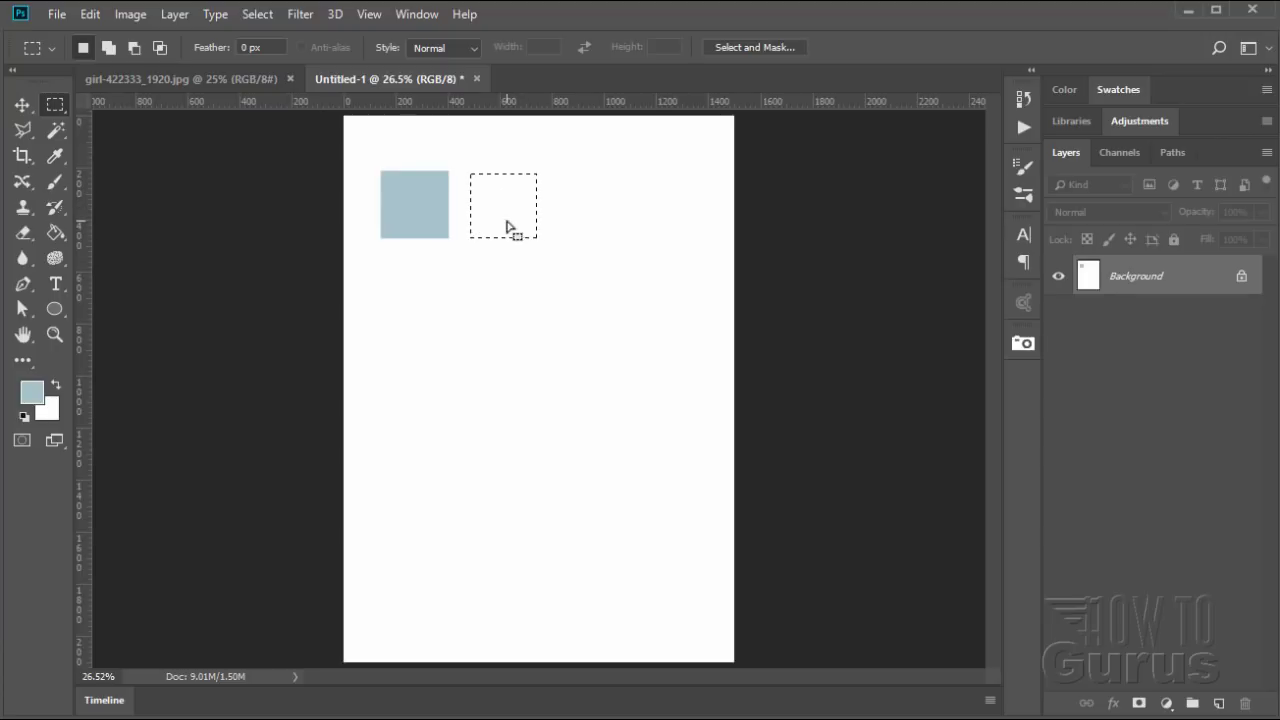
{"action": "left_click", "coordinate": [32, 391]}
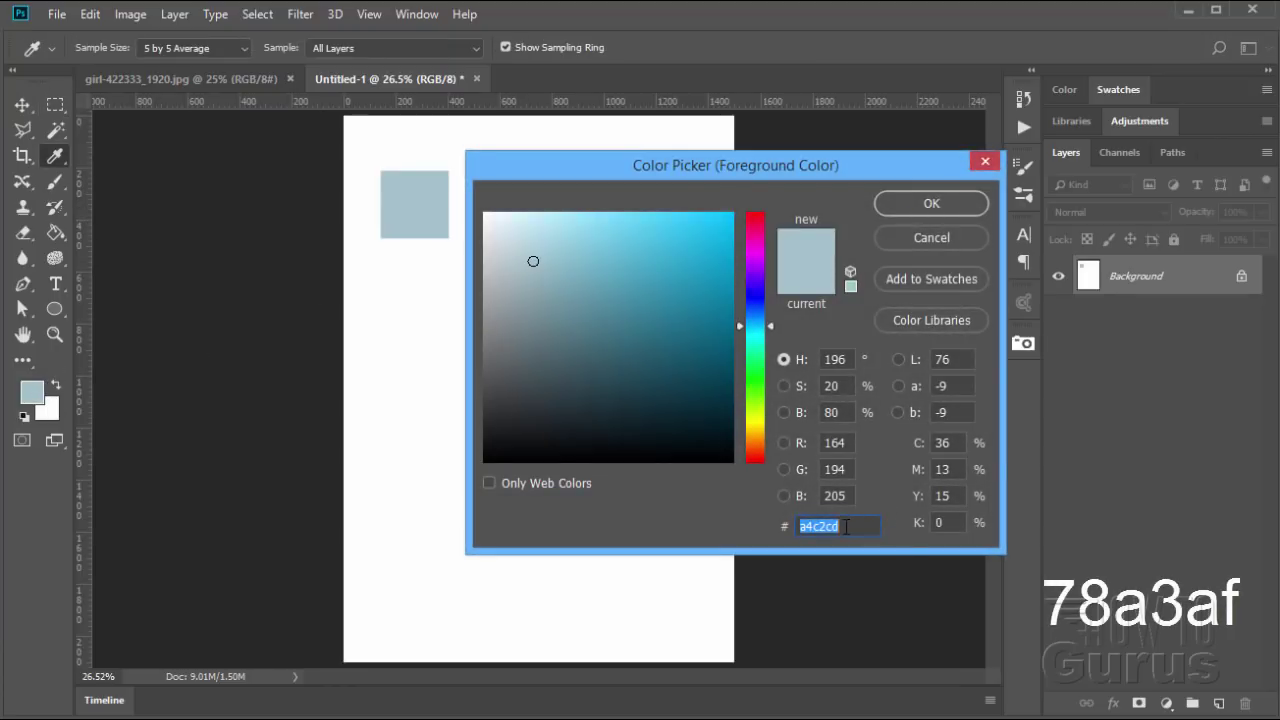
{"action": "type", "text": "78a"}
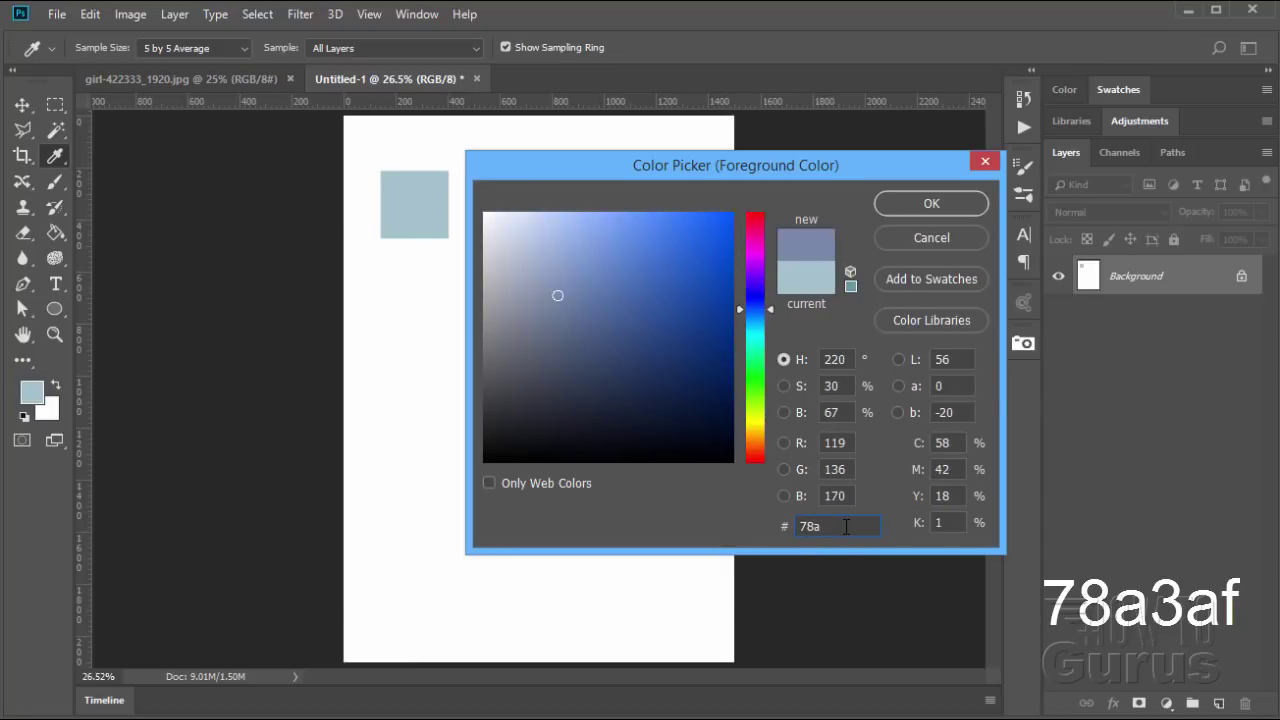
{"action": "type", "text": "3af"}
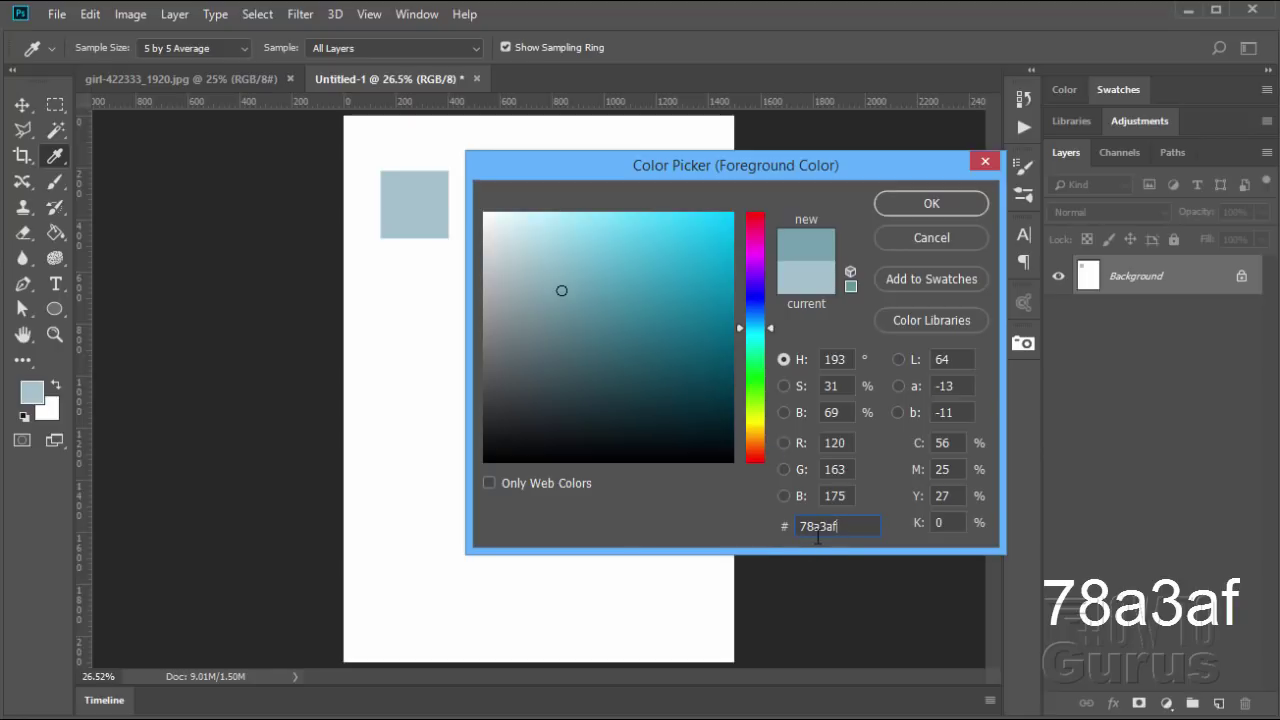
{"action": "left_click", "coordinate": [927, 209]}
Fill the second square selection with the 78a3af foreground color using the Paint Bucket tool, and deselect it
{"action": "left_click", "coordinate": [55, 232]}
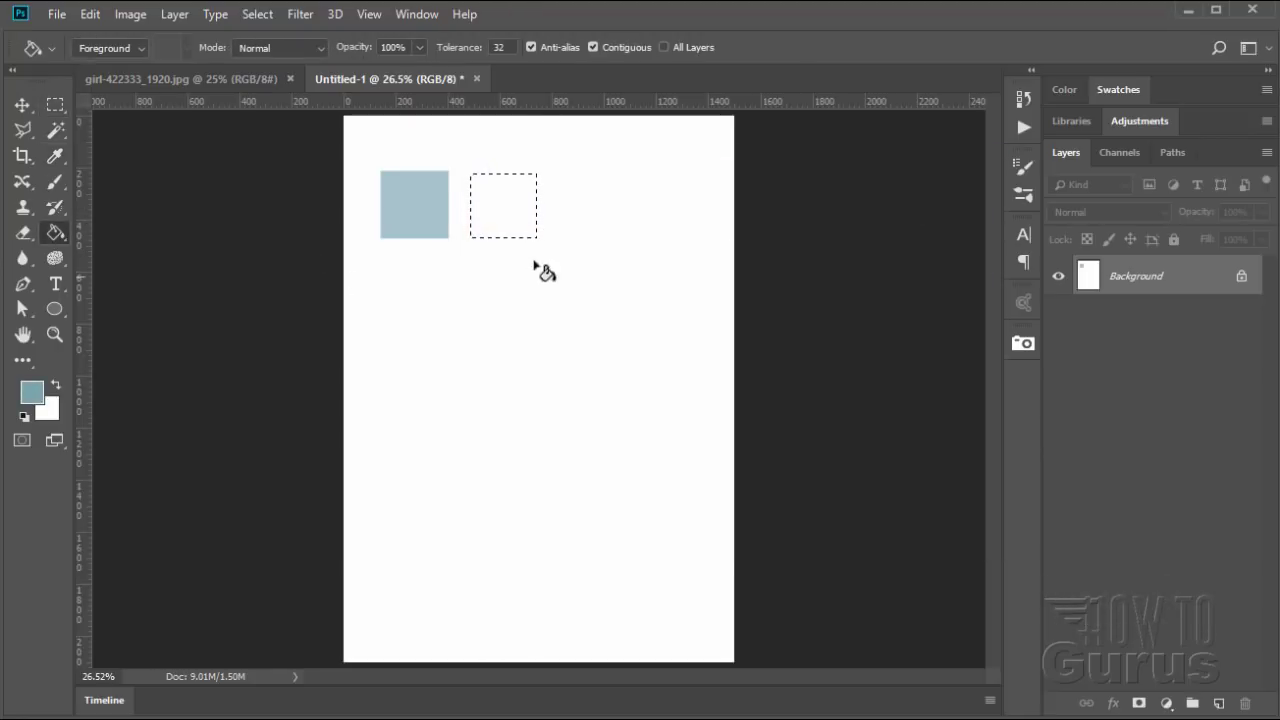
{"action": "left_click", "coordinate": [527, 222]}
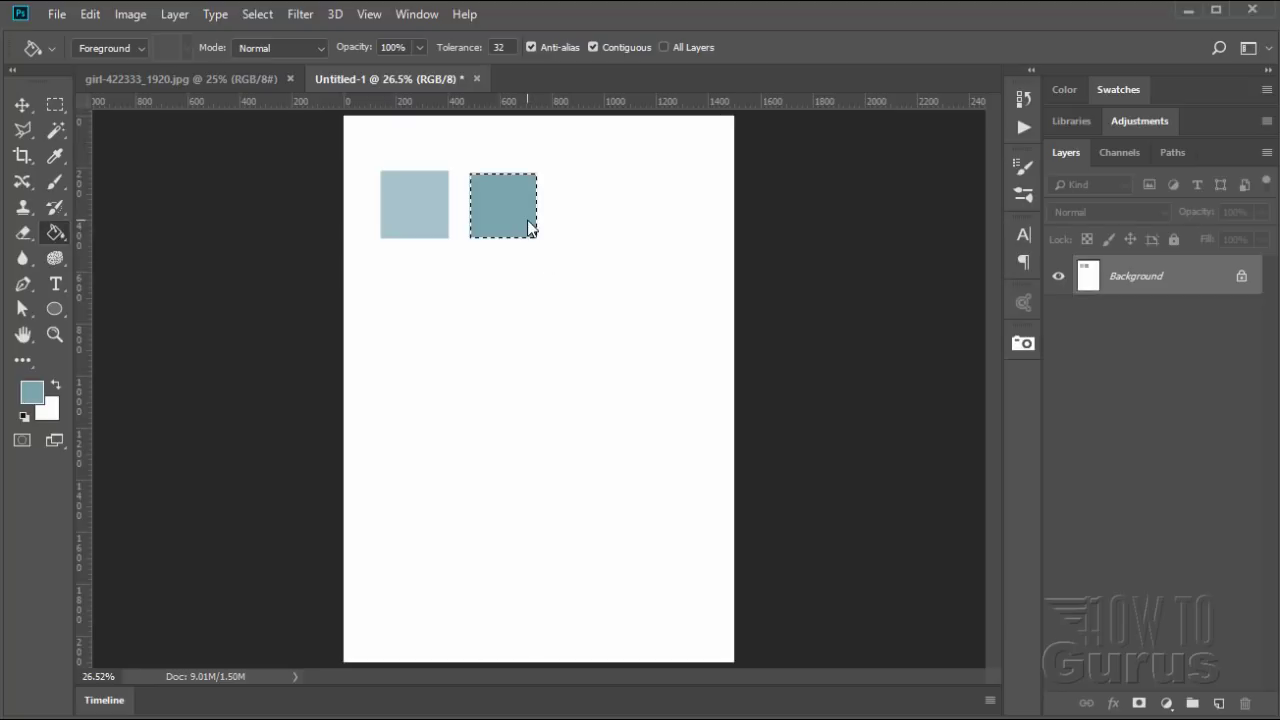
{"action": "left_click", "coordinate": [257, 14]}
{"action": "left_click", "coordinate": [275, 51]}
Marquee-select a third area about 225 by 250 px just right of the second swatch and set the foreground color to 498593
{"action": "left_click", "coordinate": [55, 105]}
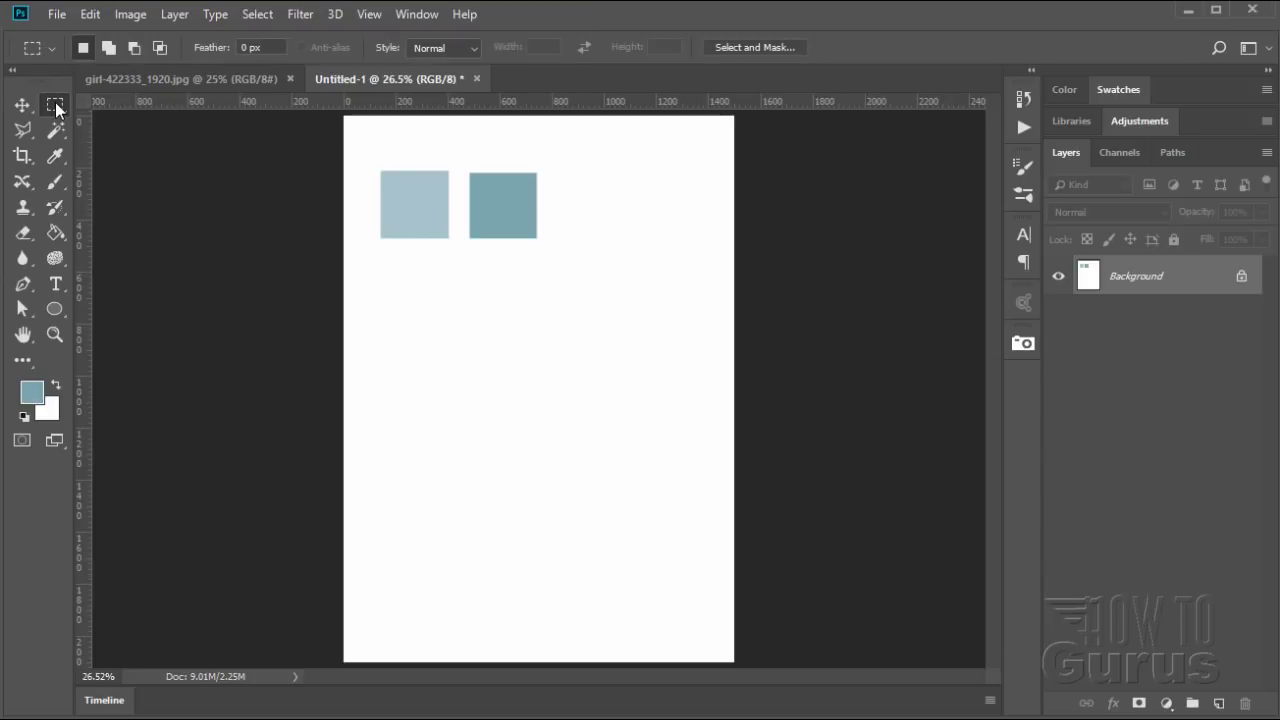
{"action": "left_click_drag", "start_coordinate": [559, 175], "coordinate": [618, 241]}
{"action": "left_click", "coordinate": [33, 394]}
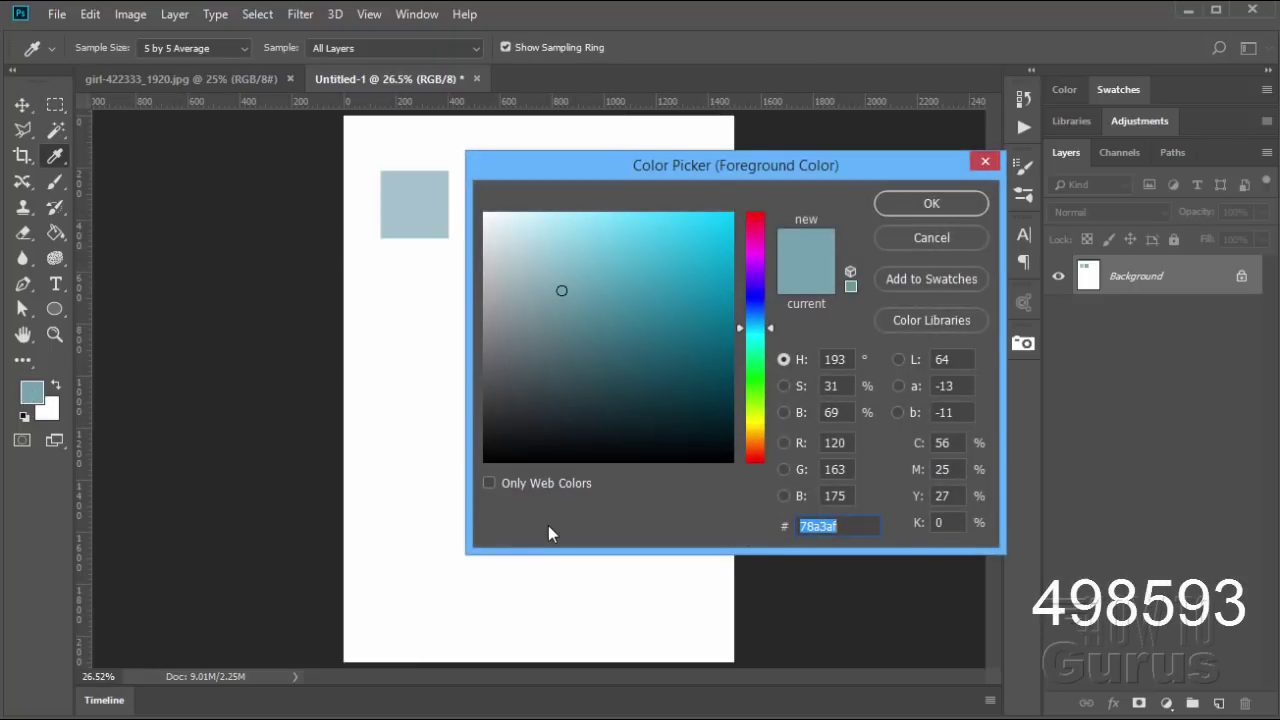
{"action": "type", "text": "498"}
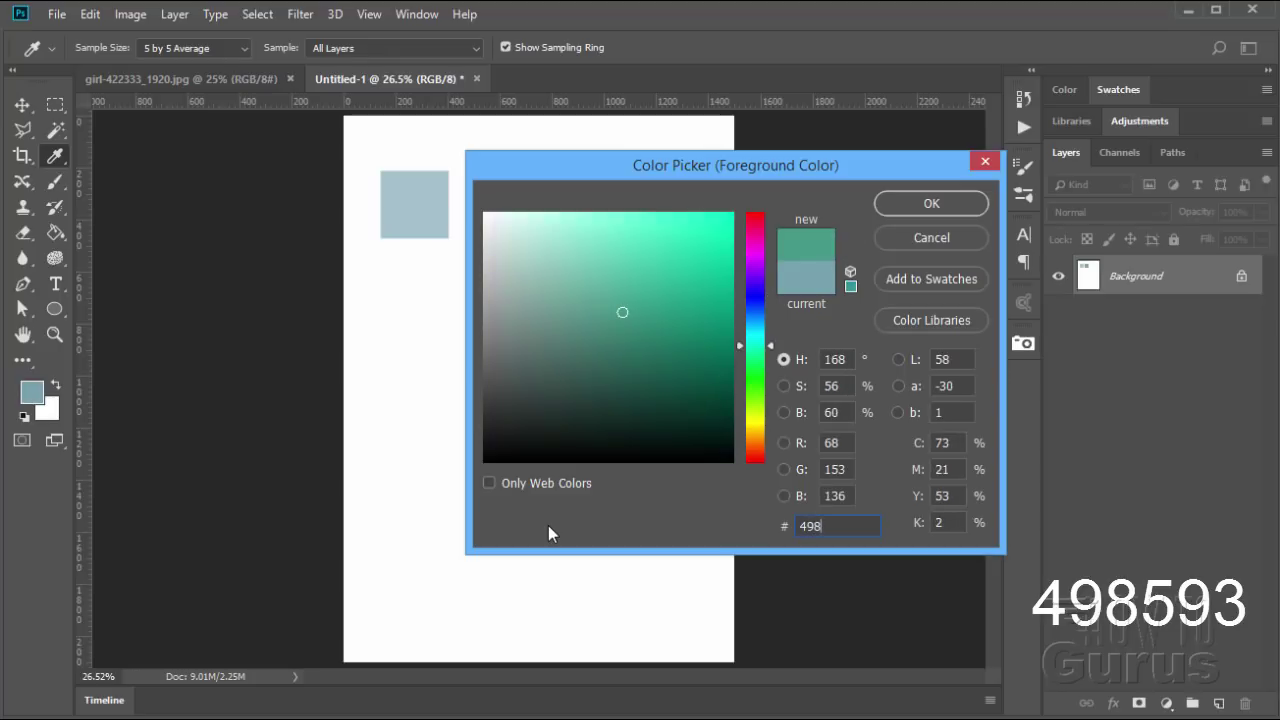
{"action": "type", "text": "5"}
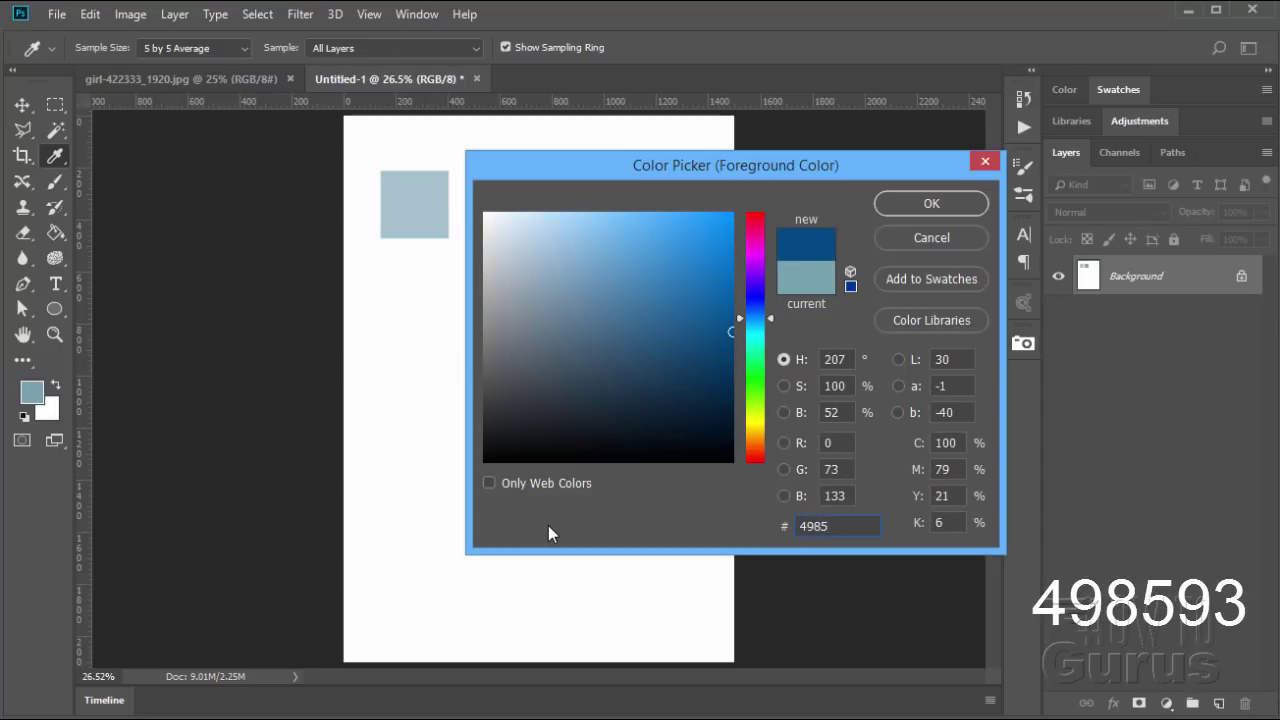
{"action": "type", "text": "93"}
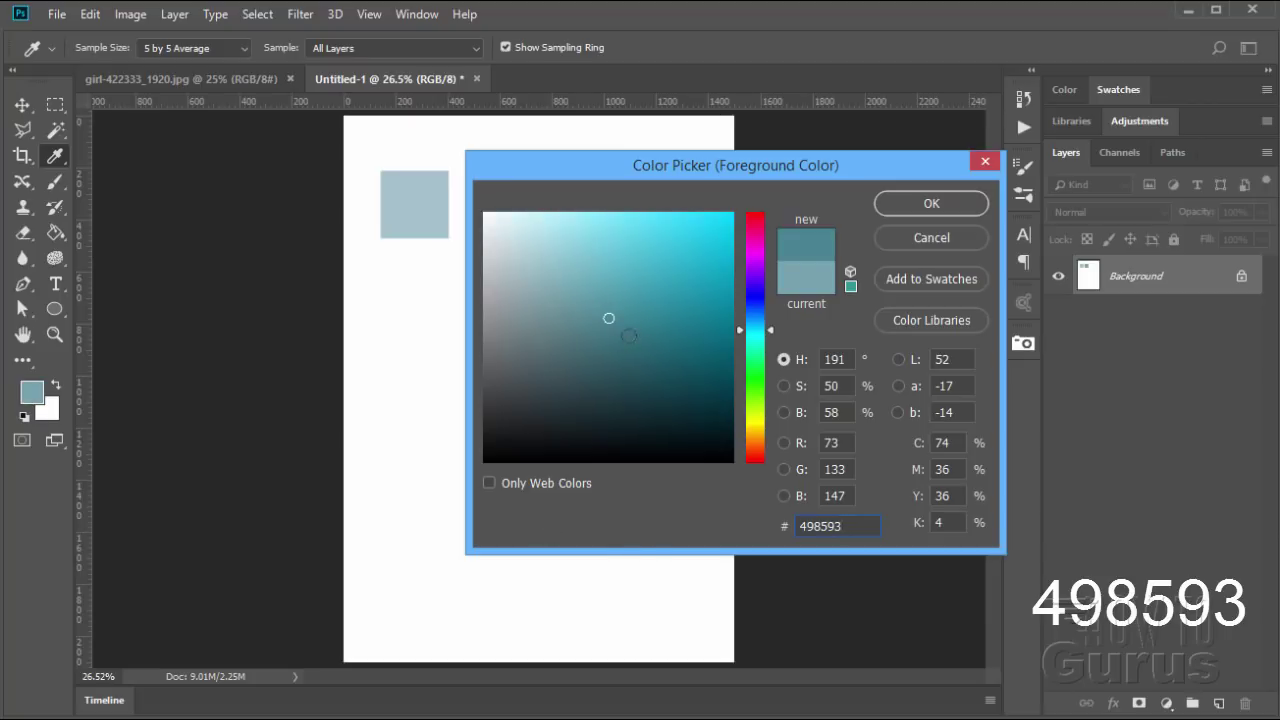
{"action": "left_click", "coordinate": [931, 206]}
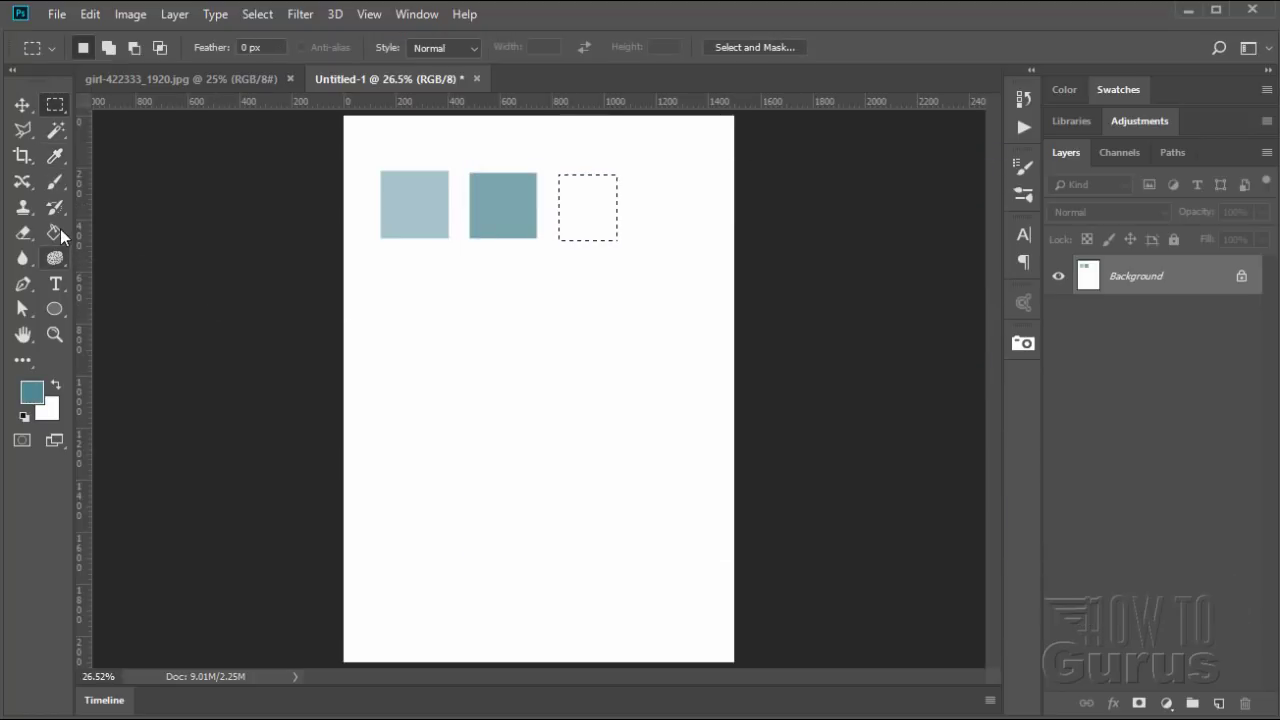
Fill the third selection with the 498593 foreground color using the Paint Bucket tool, and deselect it
{"action": "left_click", "coordinate": [55, 232]}
{"action": "left_click", "coordinate": [599, 227]}
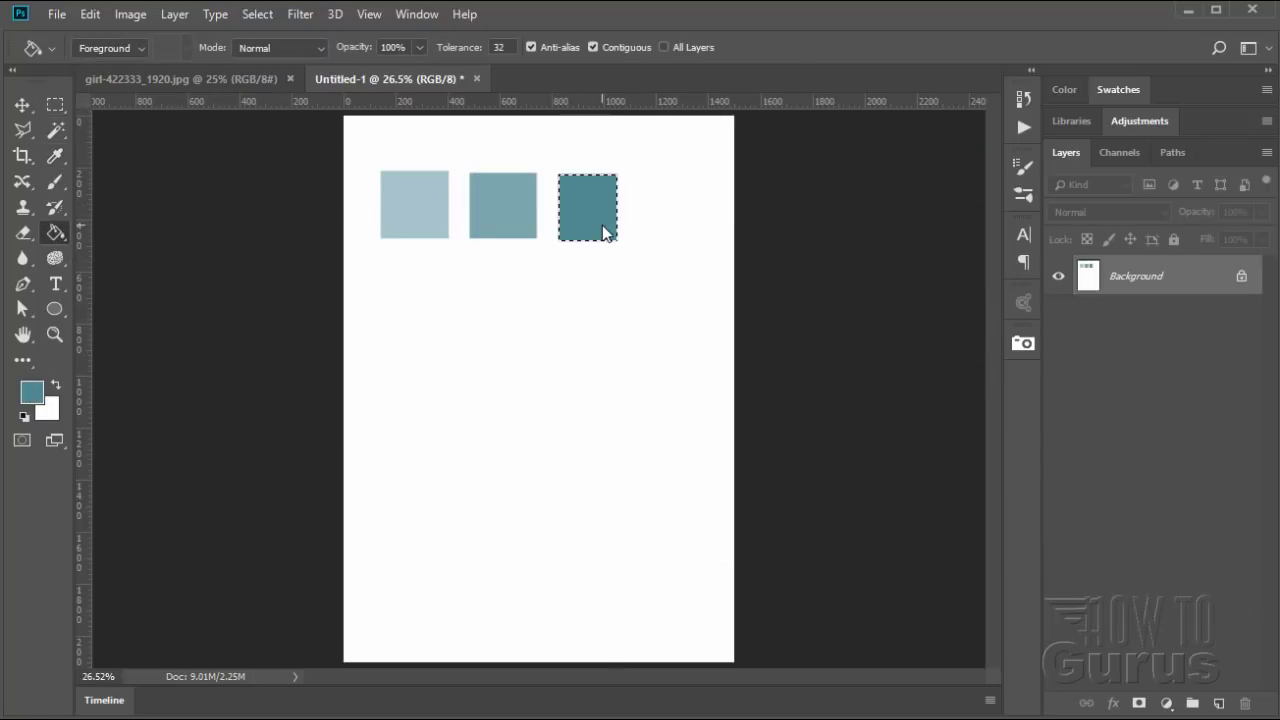
{"action": "left_click", "coordinate": [296, 14]}
{"action": "left_click", "coordinate": [270, 50]}
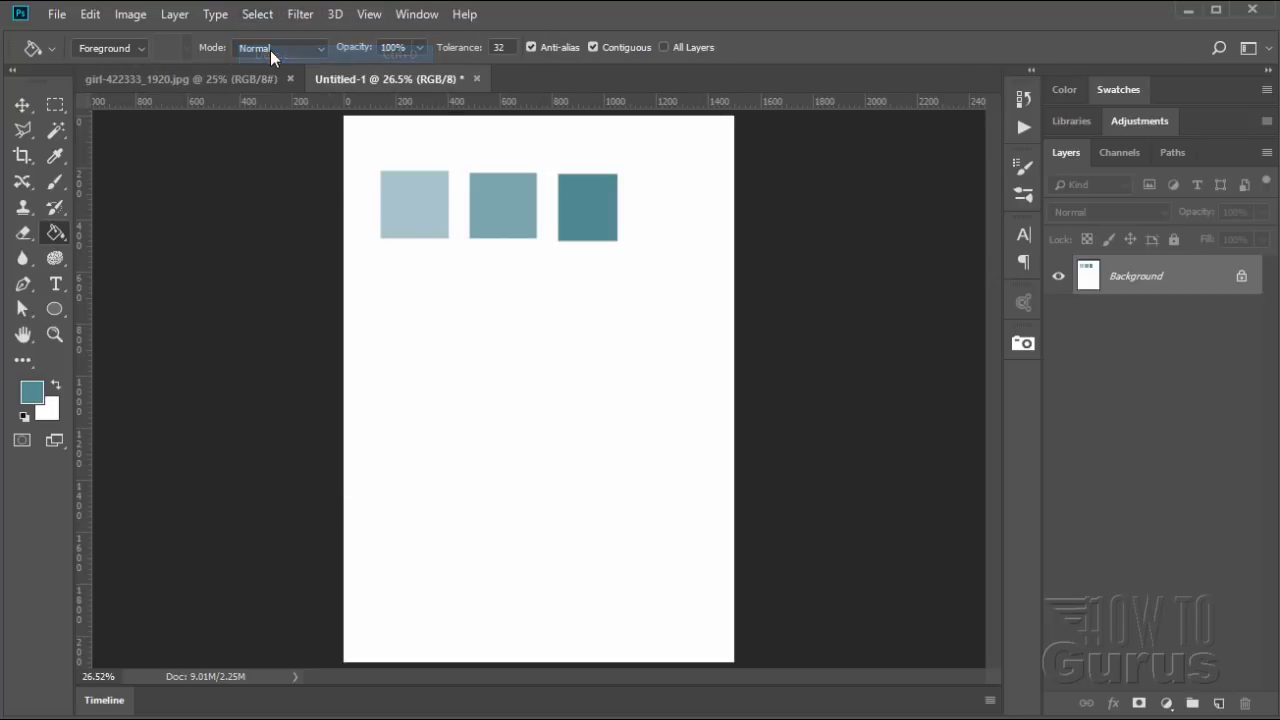
Marquee-select a fourth area about 225 by 250 px at the end of the swatch row and set the foreground color to 173f4e
{"action": "left_click", "coordinate": [62, 101]}
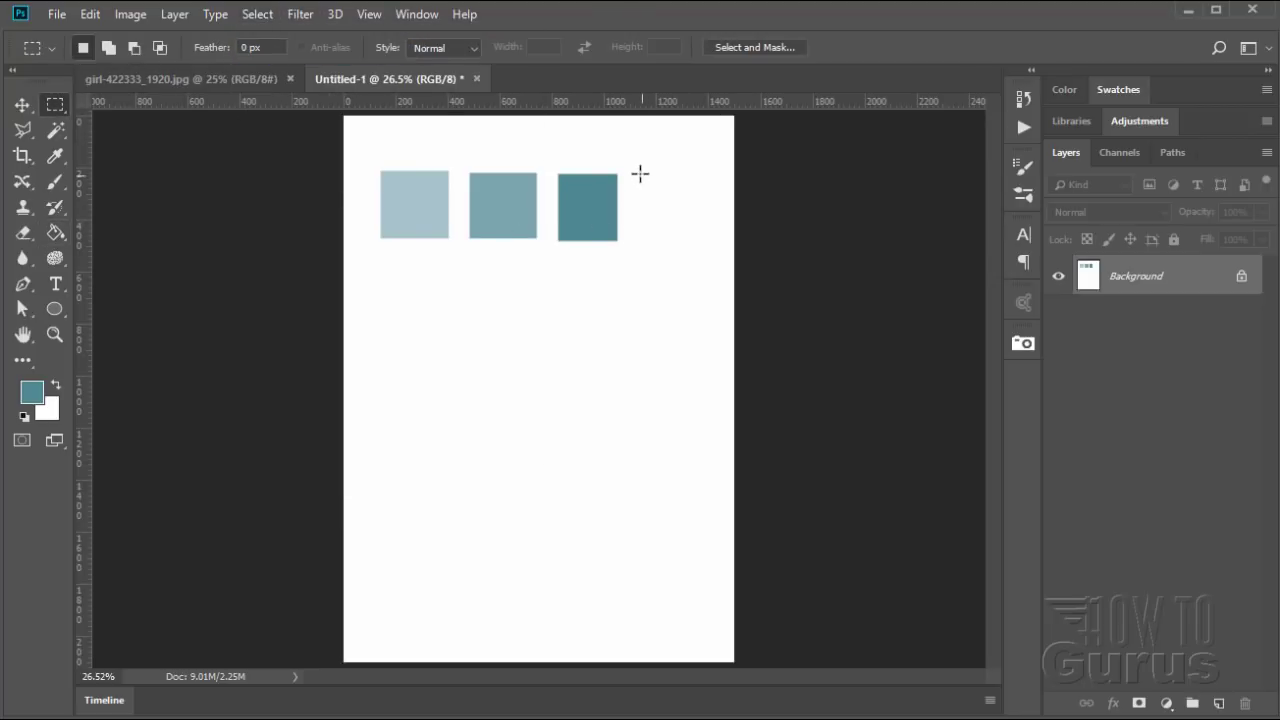
{"action": "left_click_drag", "start_coordinate": [641, 177], "coordinate": [700, 243]}
{"action": "left_click", "coordinate": [32, 391]}
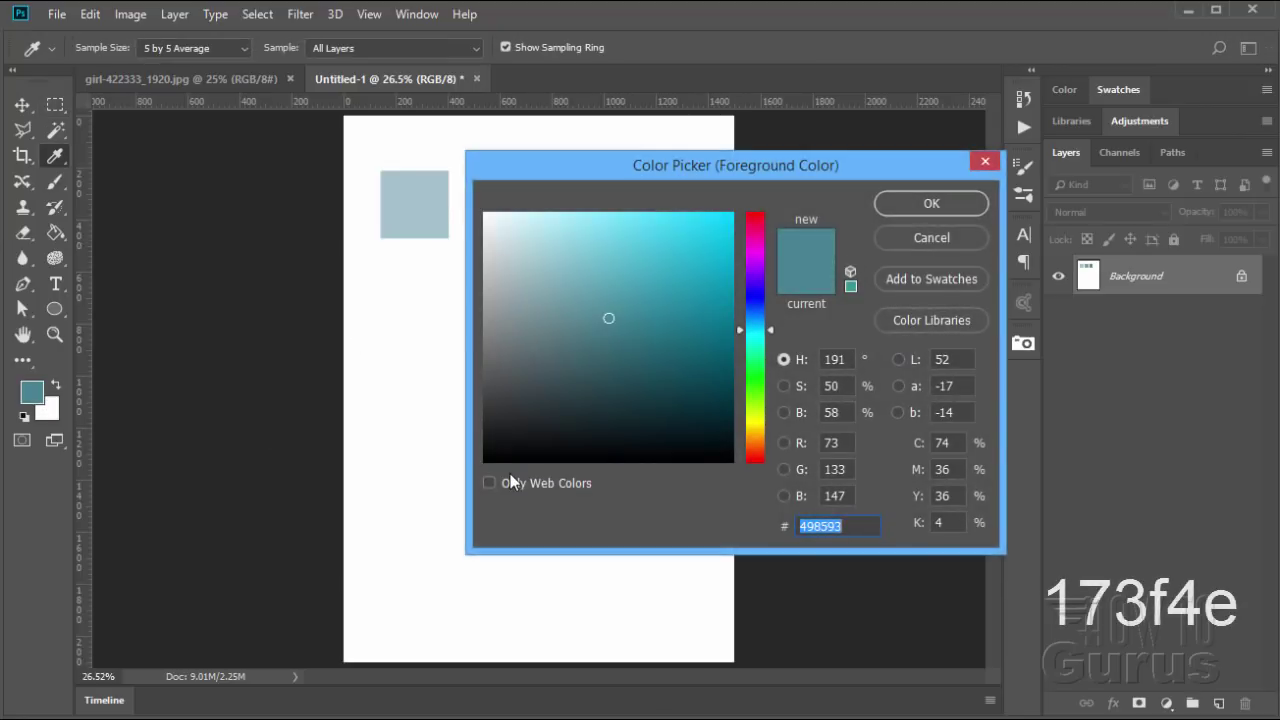
{"action": "type", "text": "17"}
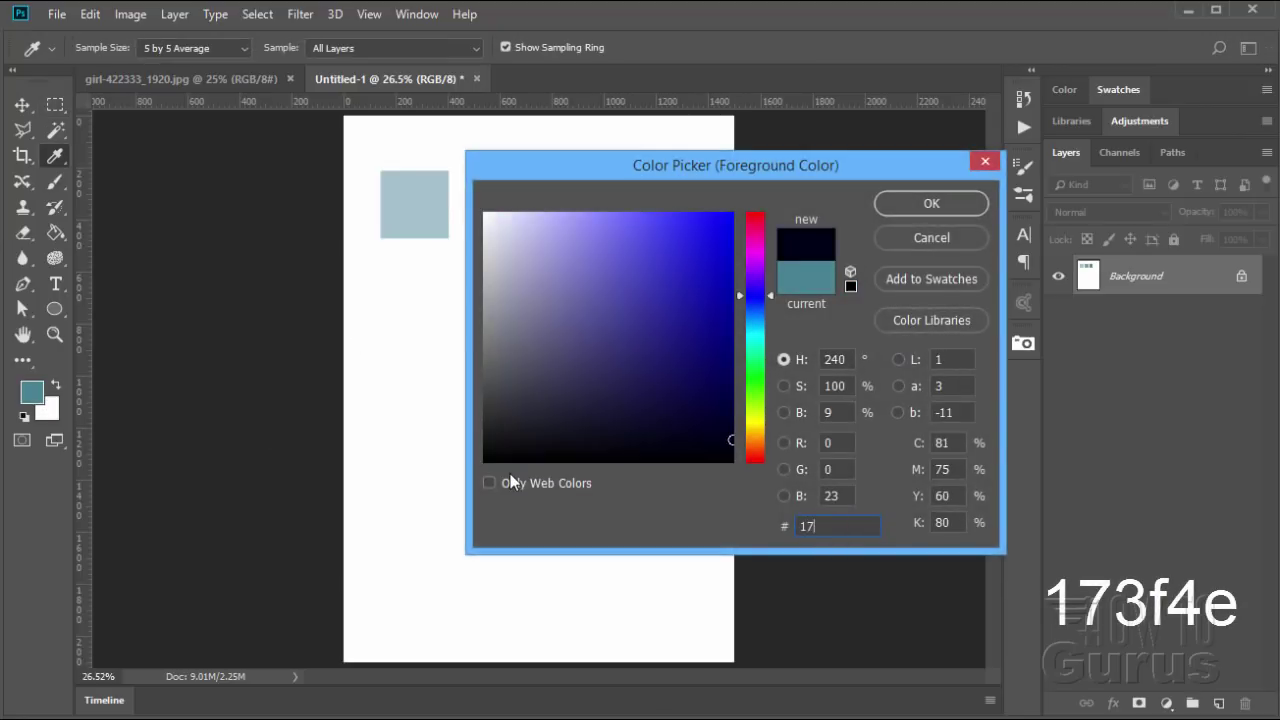
{"action": "type", "text": "3f4"}
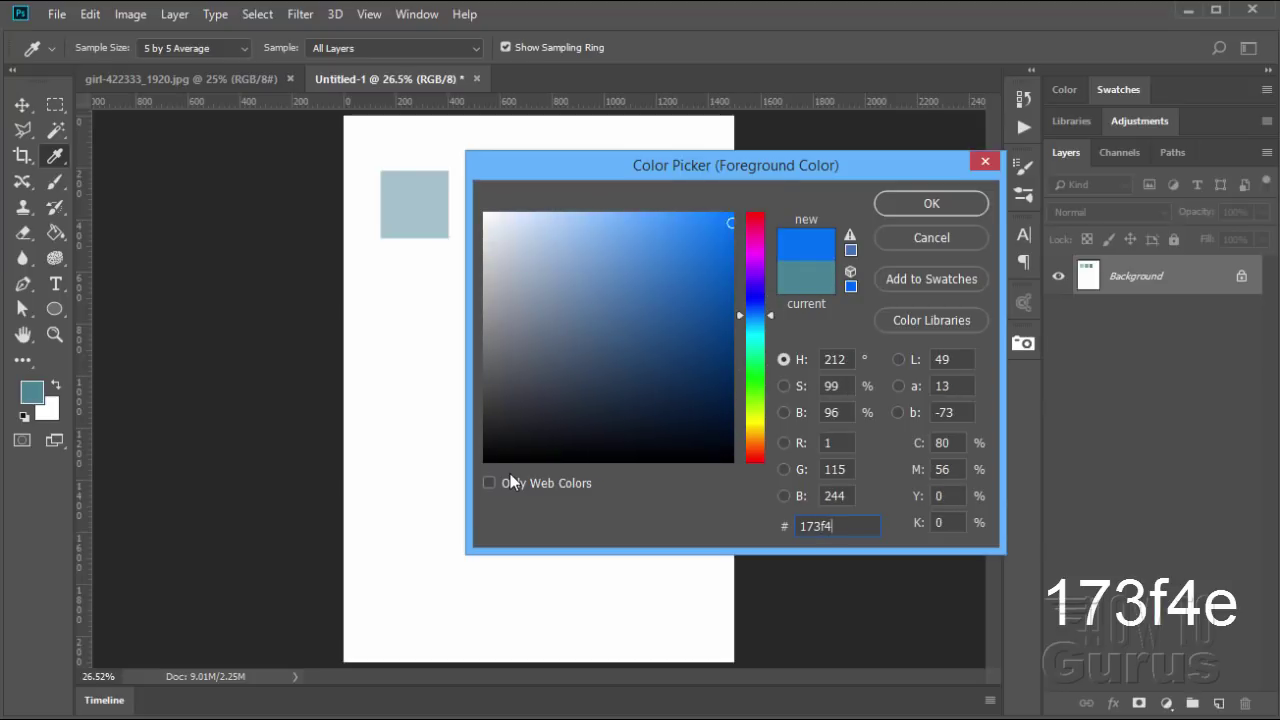
{"action": "type", "text": "e"}
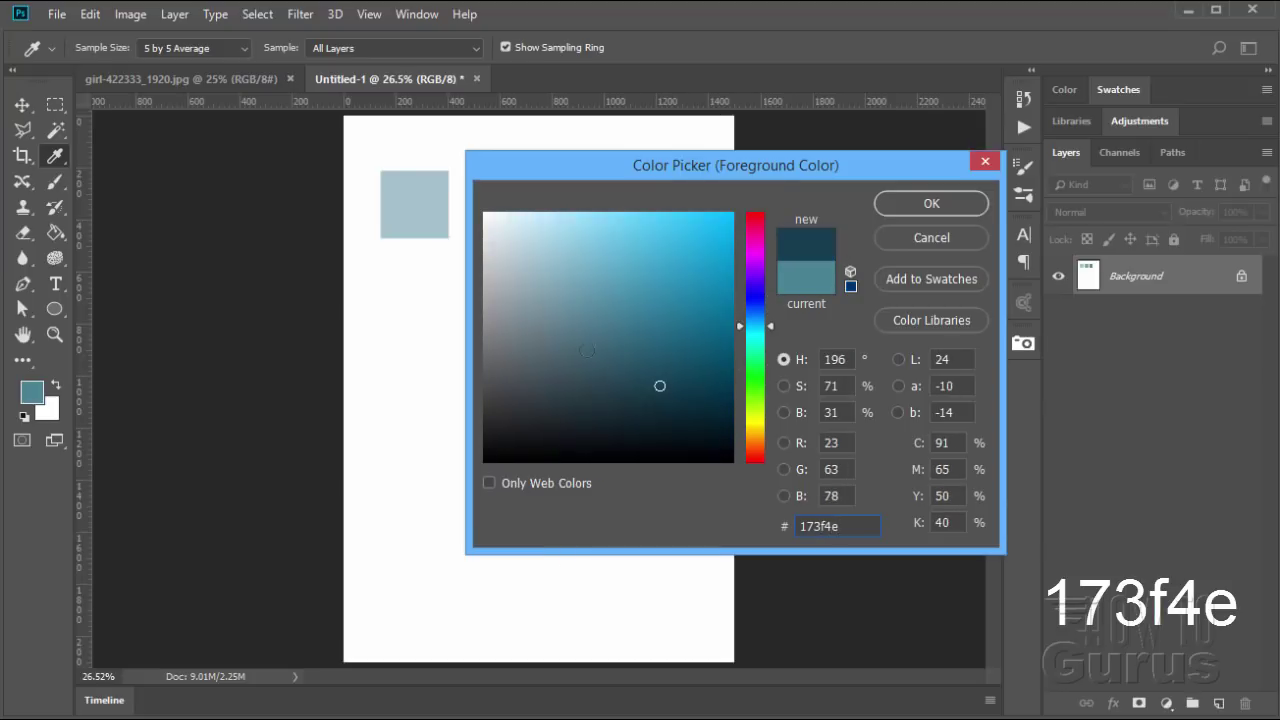
{"action": "left_click", "coordinate": [950, 196]}
Fill the fourth selection with the dark blue 173f4e color using the Paint Bucket tool, and deselect it
{"action": "left_click", "coordinate": [56, 229]}
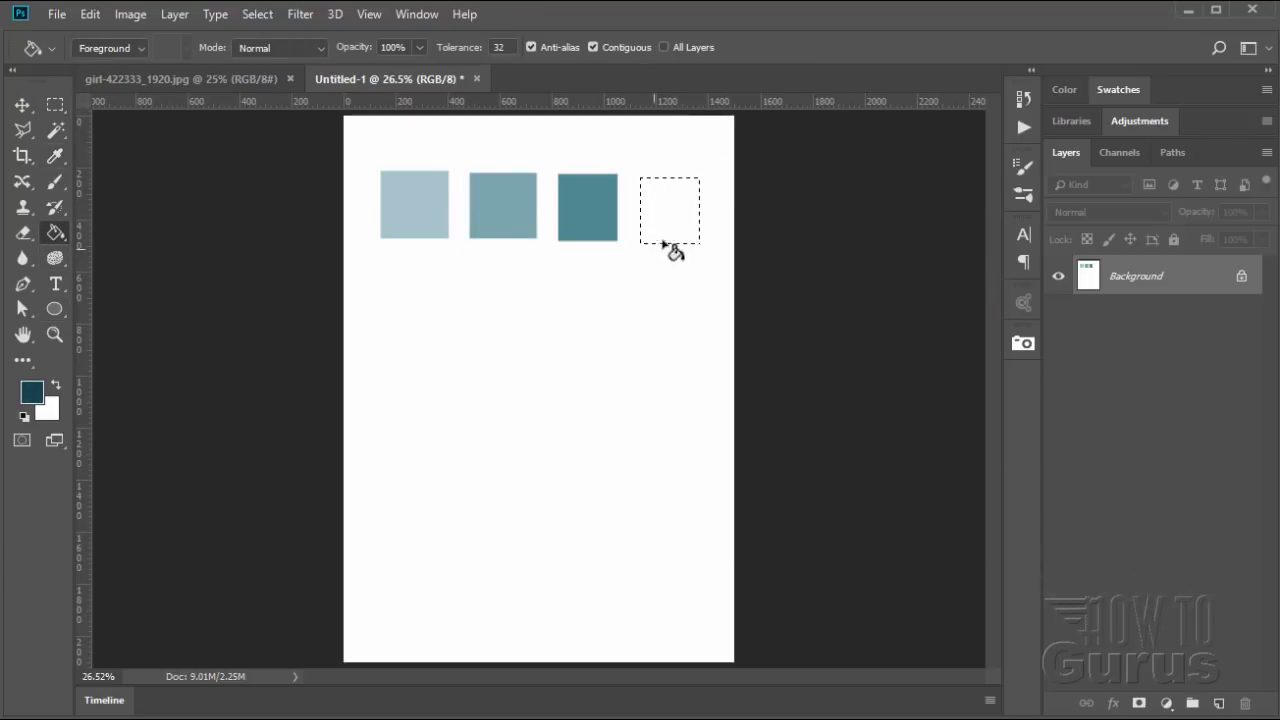
{"action": "left_click", "coordinate": [672, 225]}
{"action": "left_click", "coordinate": [257, 14]}
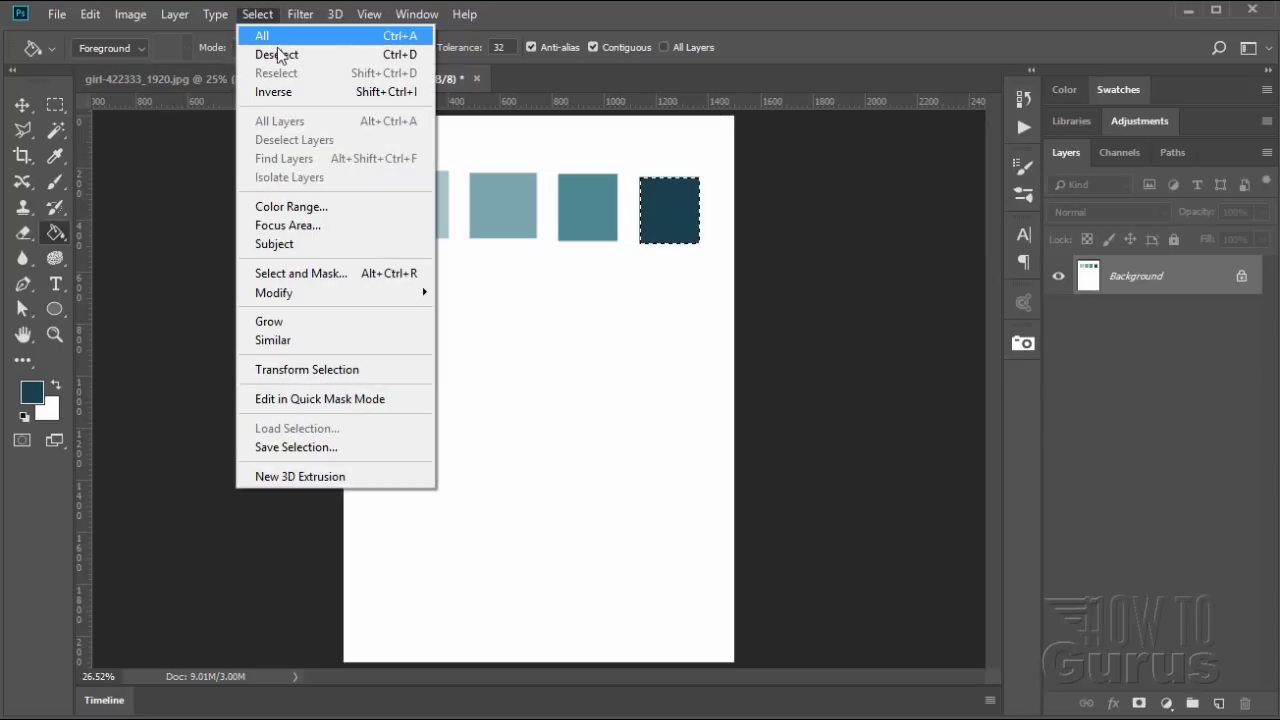
{"action": "left_click", "coordinate": [276, 51]}
{"action": "left_click", "coordinate": [23, 104]}
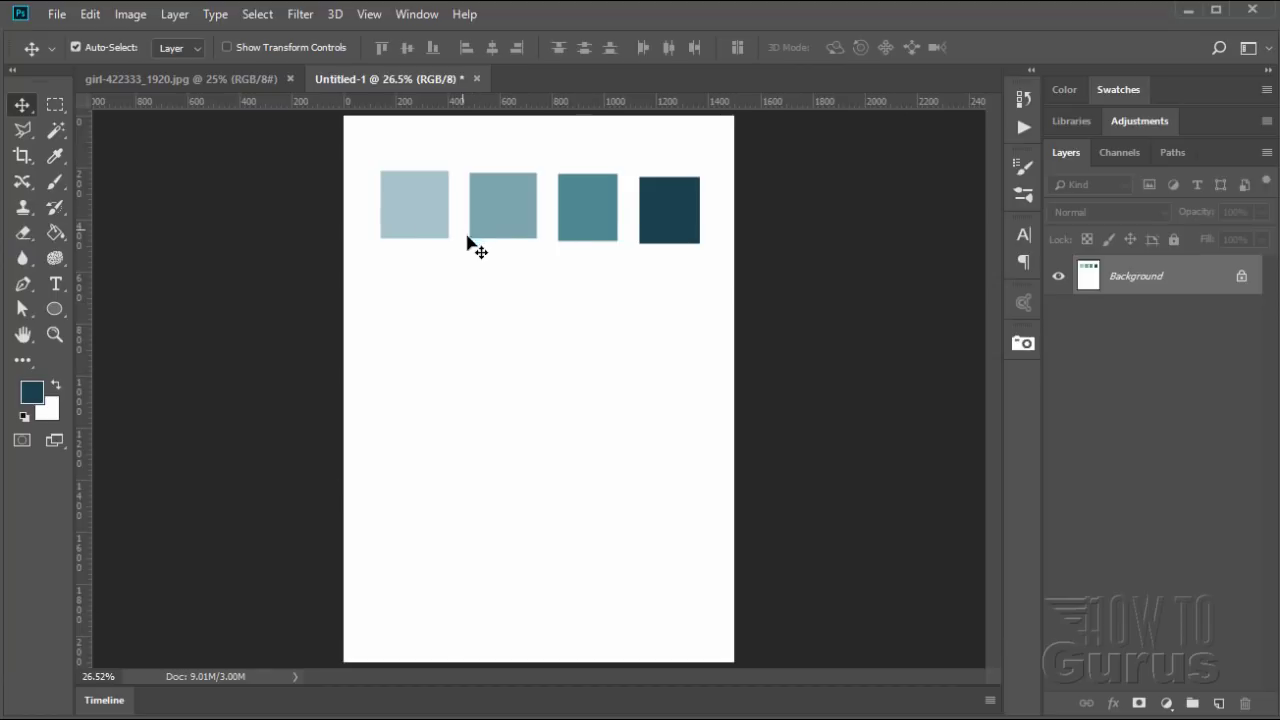
Sample the four painted swatches in turn with the Eyedropper, finishing with the light blue one as foreground color
{"action": "left_click", "coordinate": [54, 157]}
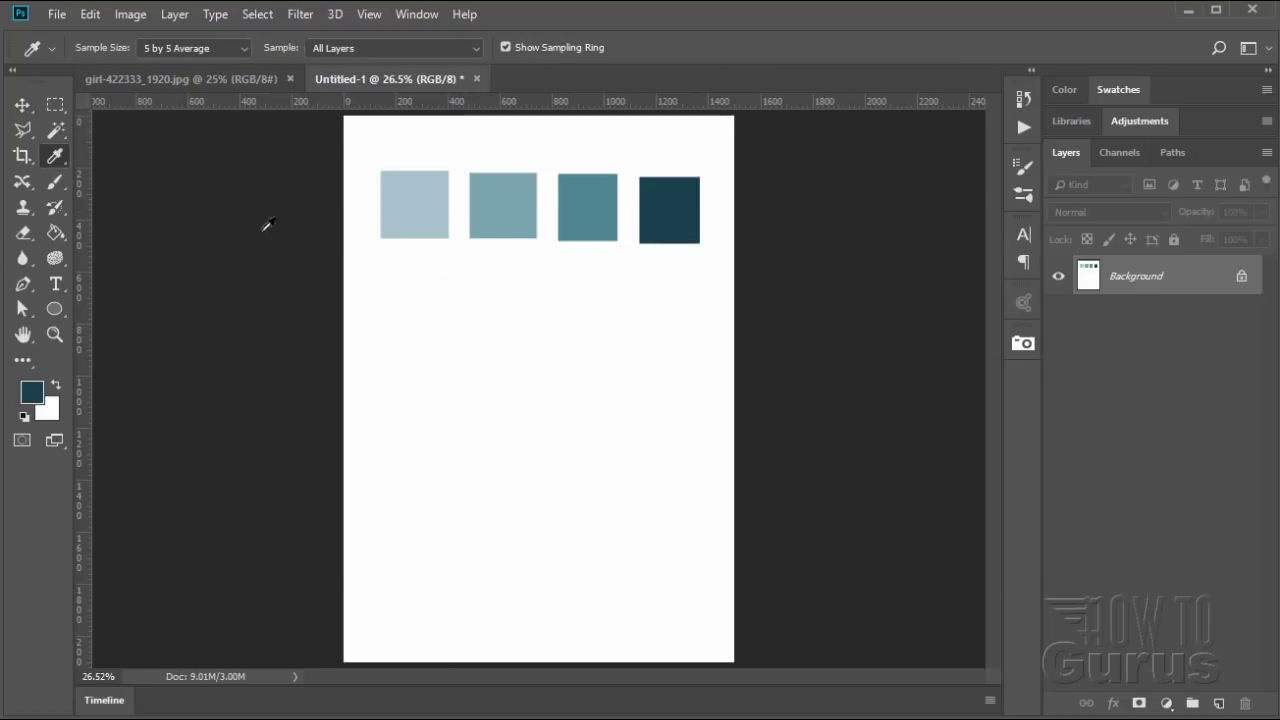
{"action": "left_click", "coordinate": [526, 206]}
{"action": "left_click", "coordinate": [664, 209]}
{"action": "left_click", "coordinate": [601, 205]}
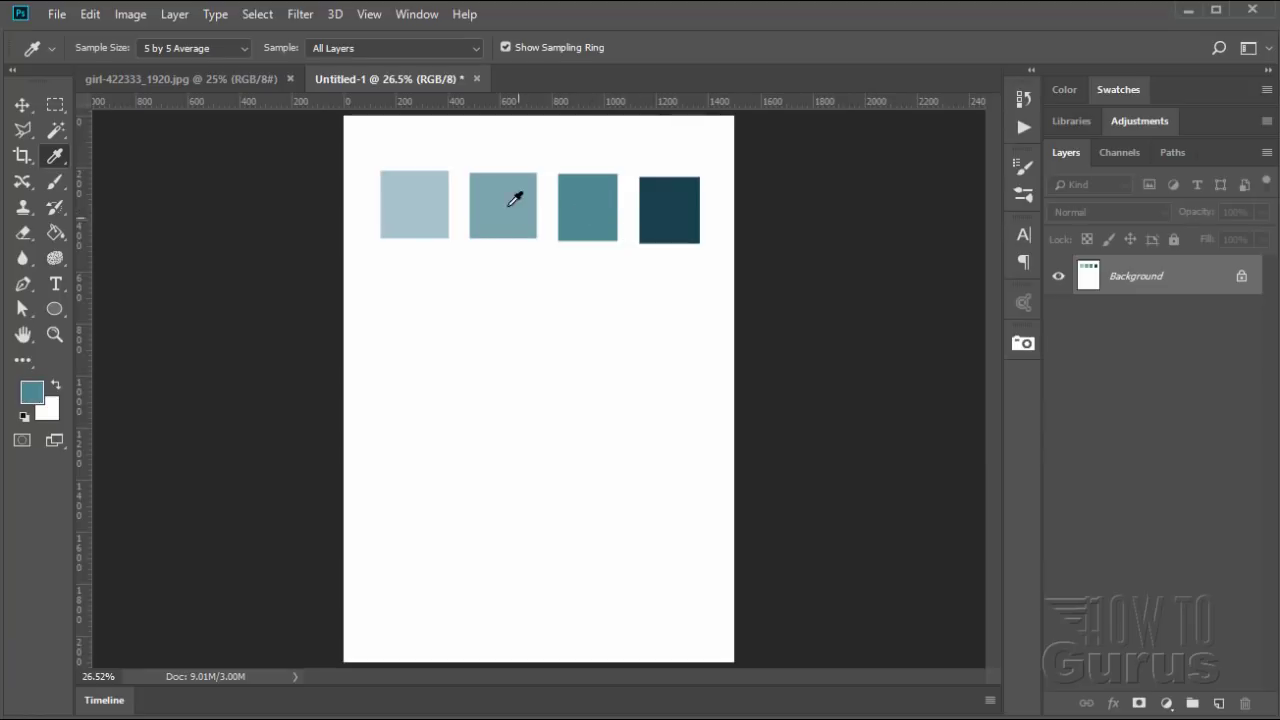
{"action": "left_click", "coordinate": [514, 197]}
{"action": "left_click", "coordinate": [426, 196]}
{"action": "left_click", "coordinate": [522, 202]}
{"action": "left_click", "coordinate": [586, 204]}
{"action": "left_click", "coordinate": [665, 207]}
{"action": "left_click", "coordinate": [425, 207]}
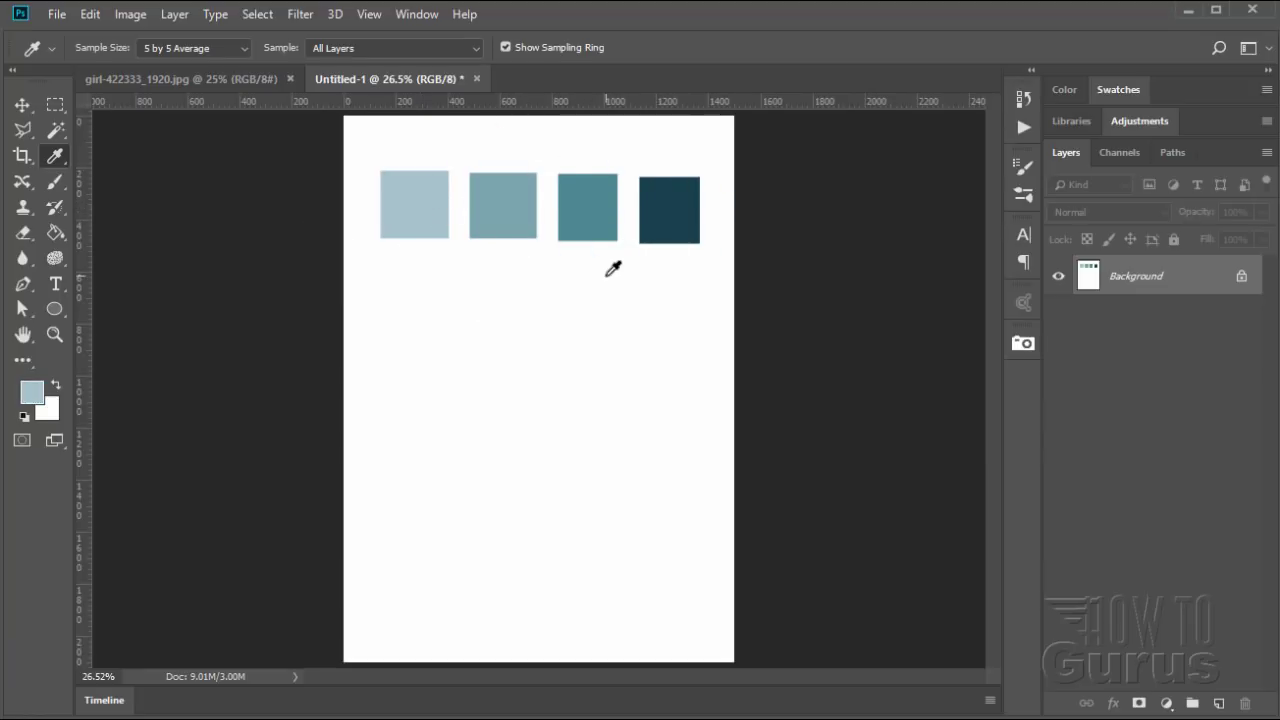
{"action": "left_click", "coordinate": [23, 106]}
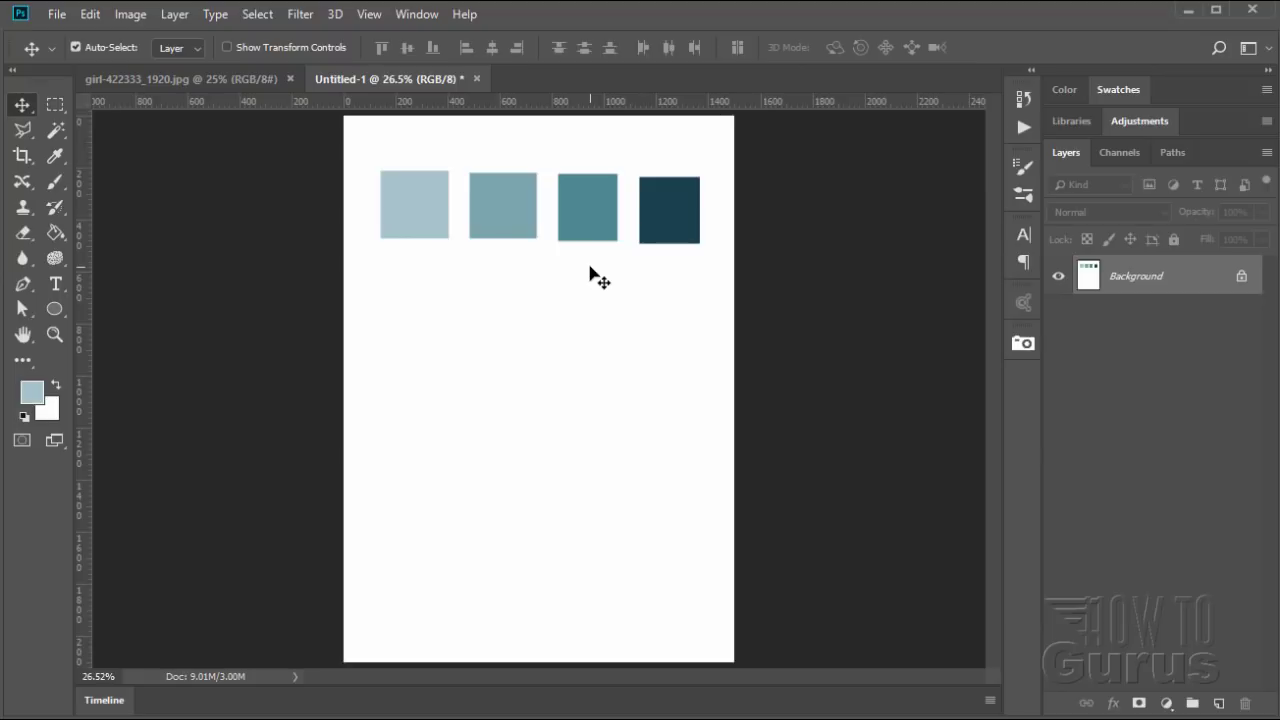
Open the Adobe Color Themes extension and explore the Most Popular themes with the time range set to All
{"action": "left_click", "coordinate": [425, 14]}
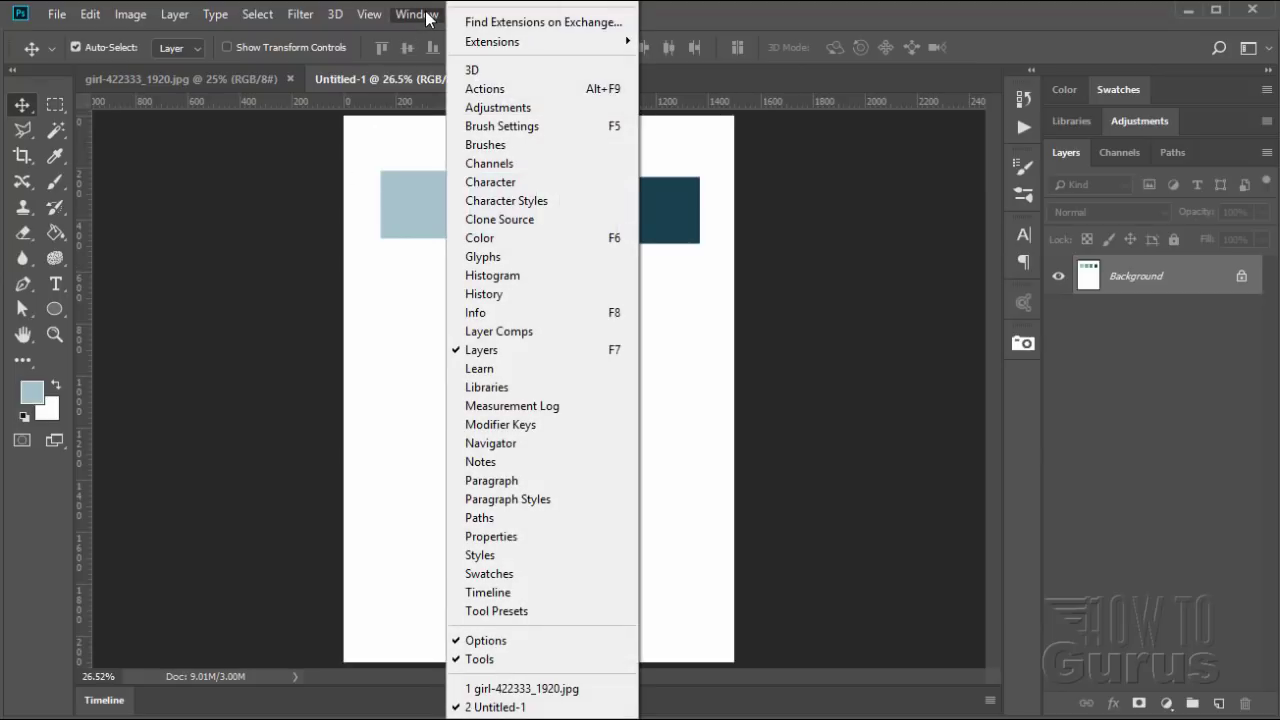
{"action": "mouse_move", "coordinate": [520, 50]}
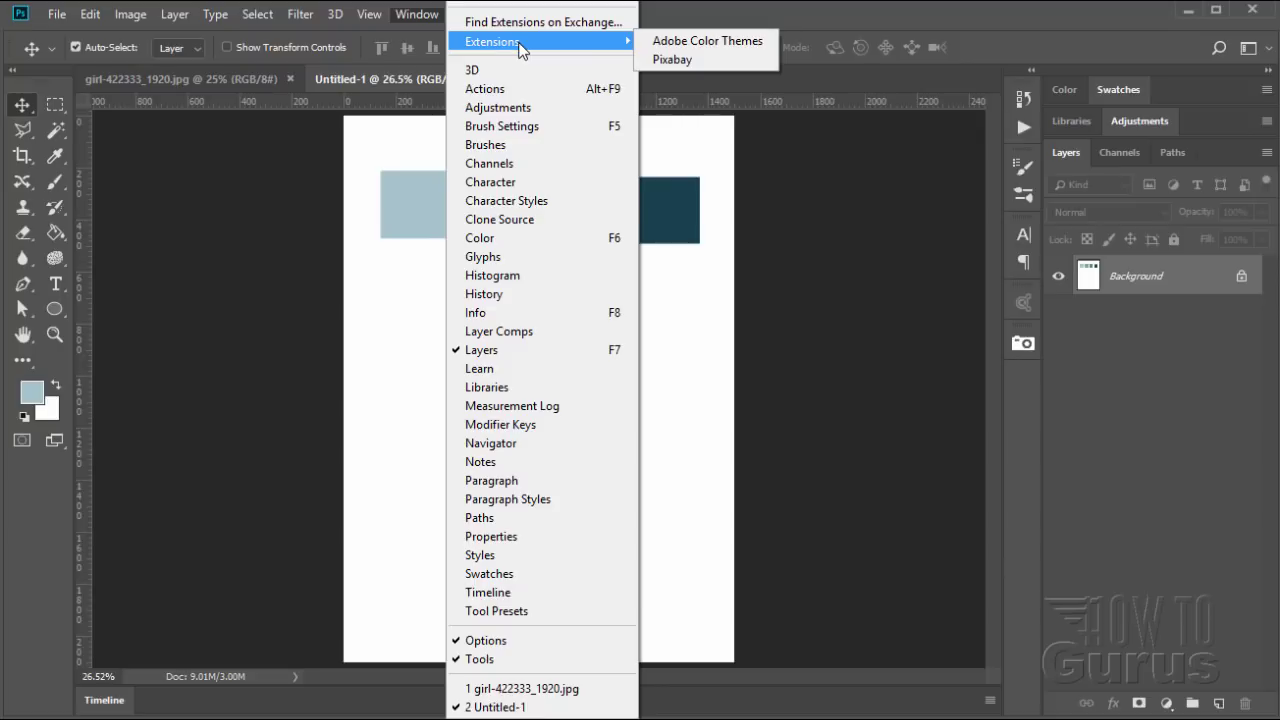
{"action": "left_click", "coordinate": [674, 47]}
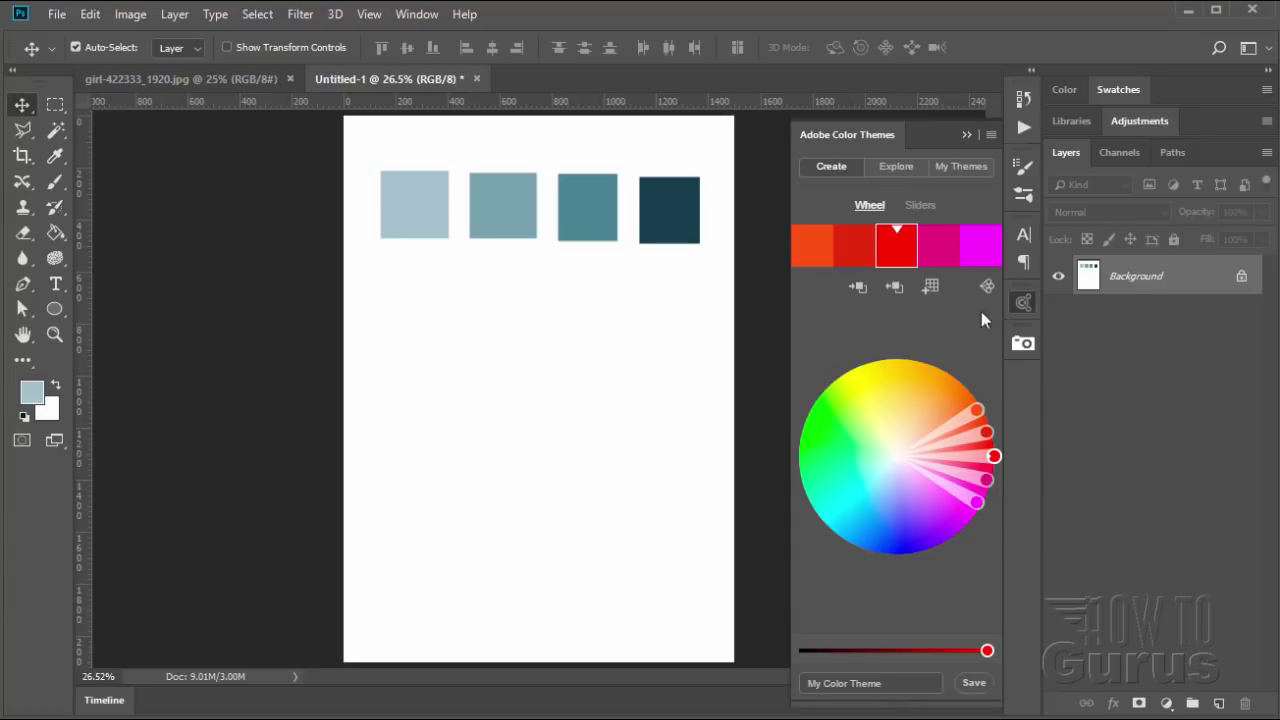
{"action": "left_click", "coordinate": [894, 166]}
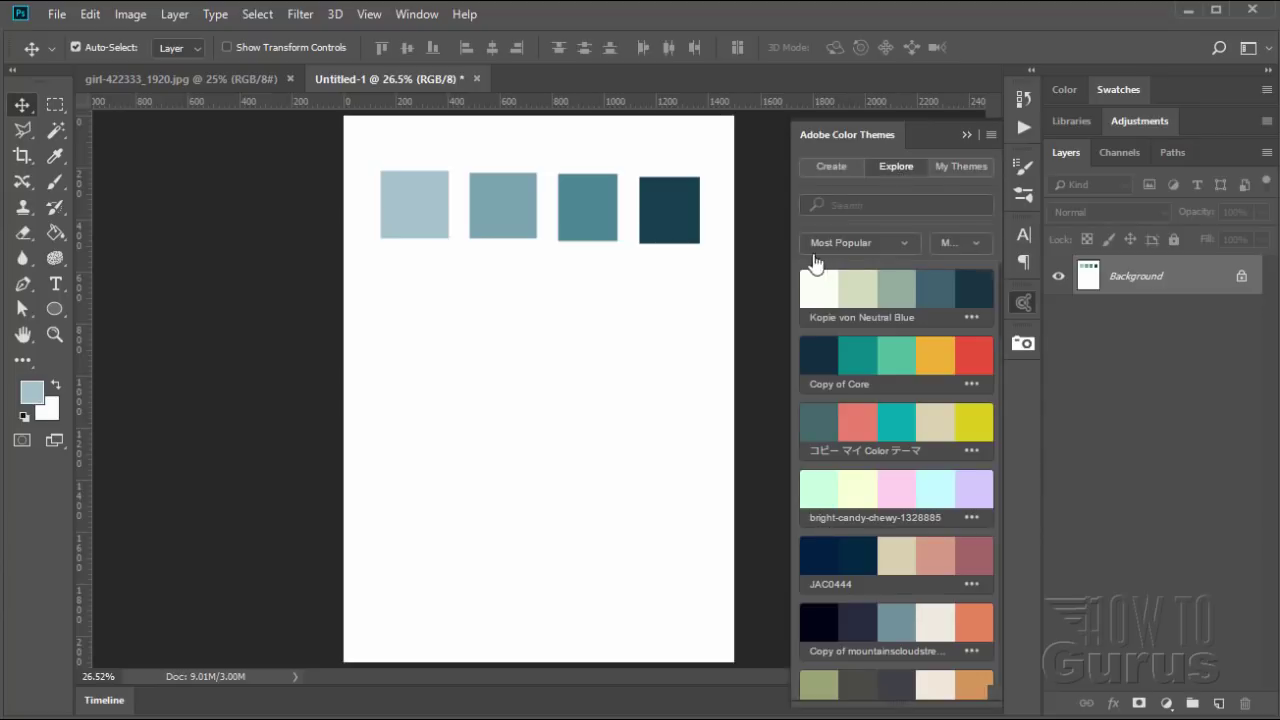
{"action": "left_click", "coordinate": [978, 246]}
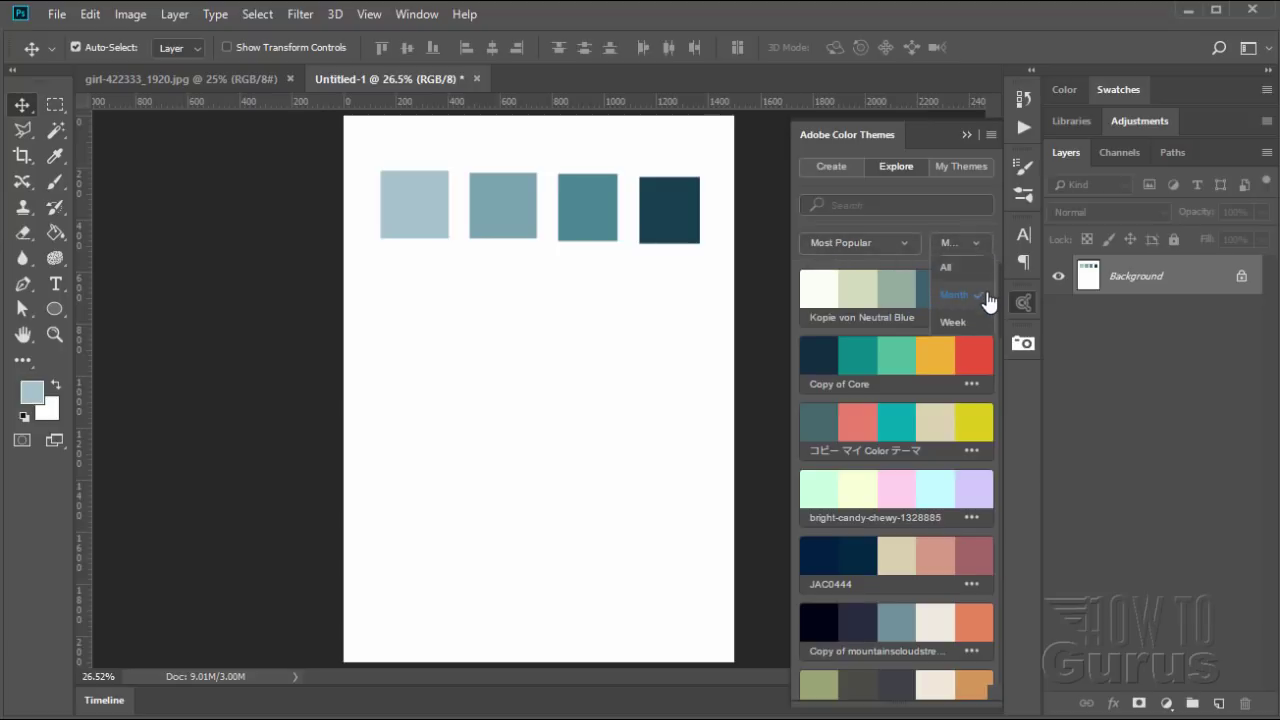
{"action": "left_click", "coordinate": [948, 268]}
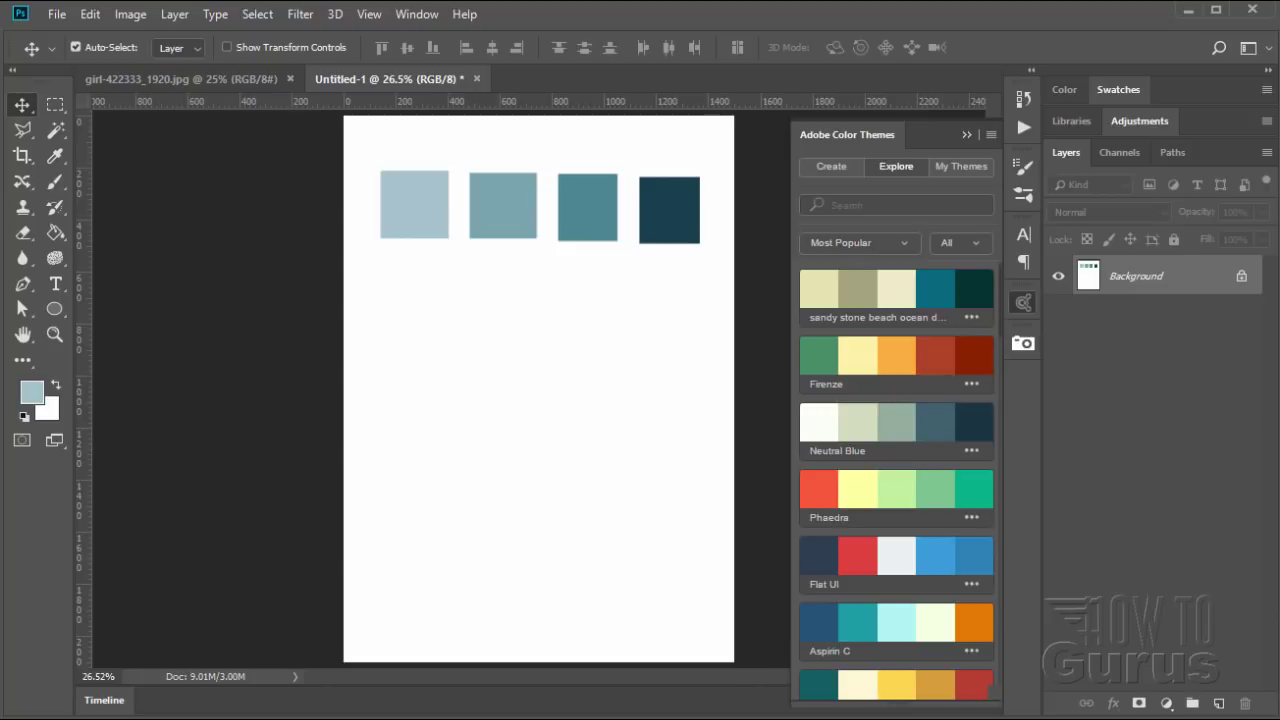
Browse the most popular color themes for alternative background palettes, and collapse the Adobe Color Themes panel
{"action": "scroll", "coordinate": [935, 368], "scroll_direction": "down", "scroll_amount": 3}
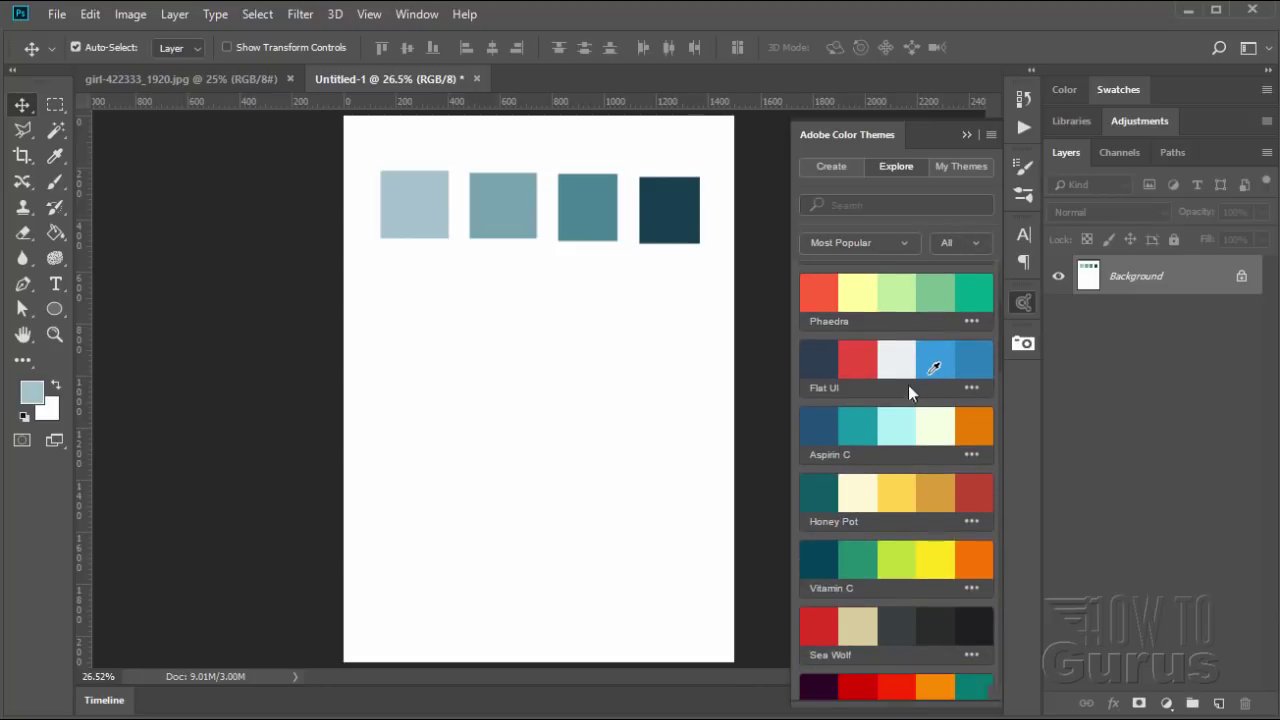
{"action": "scroll", "coordinate": [900, 378], "scroll_direction": "down", "scroll_amount": 2}
{"action": "scroll", "coordinate": [897, 372], "scroll_direction": "down", "scroll_amount": 2}
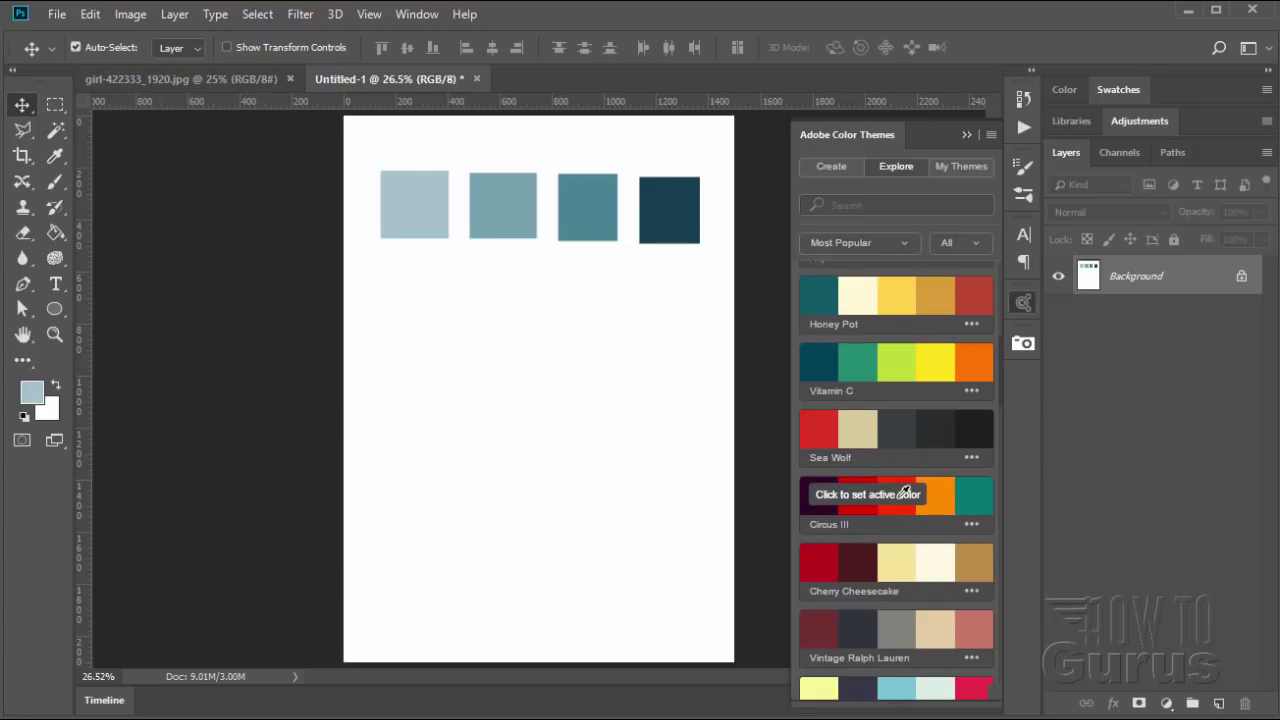
{"action": "scroll", "coordinate": [903, 494], "scroll_direction": "down", "scroll_amount": 5}
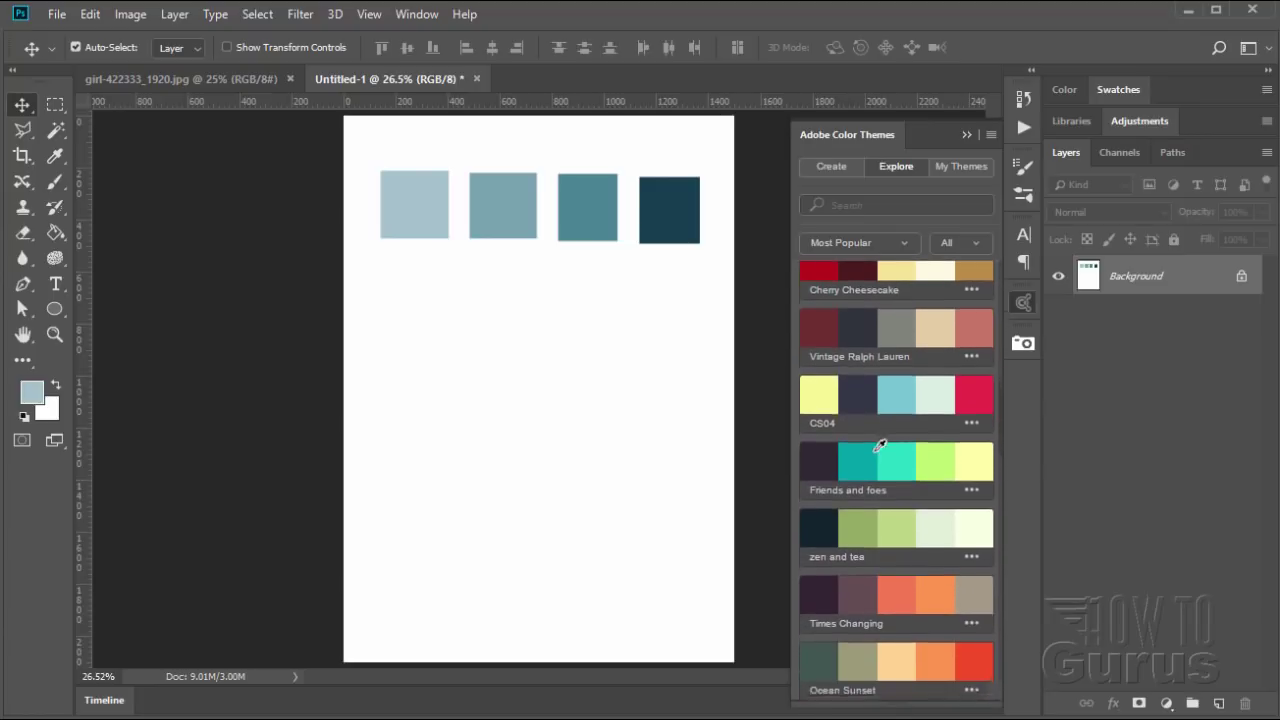
{"action": "scroll", "coordinate": [880, 445], "scroll_direction": "down", "scroll_amount": 2}
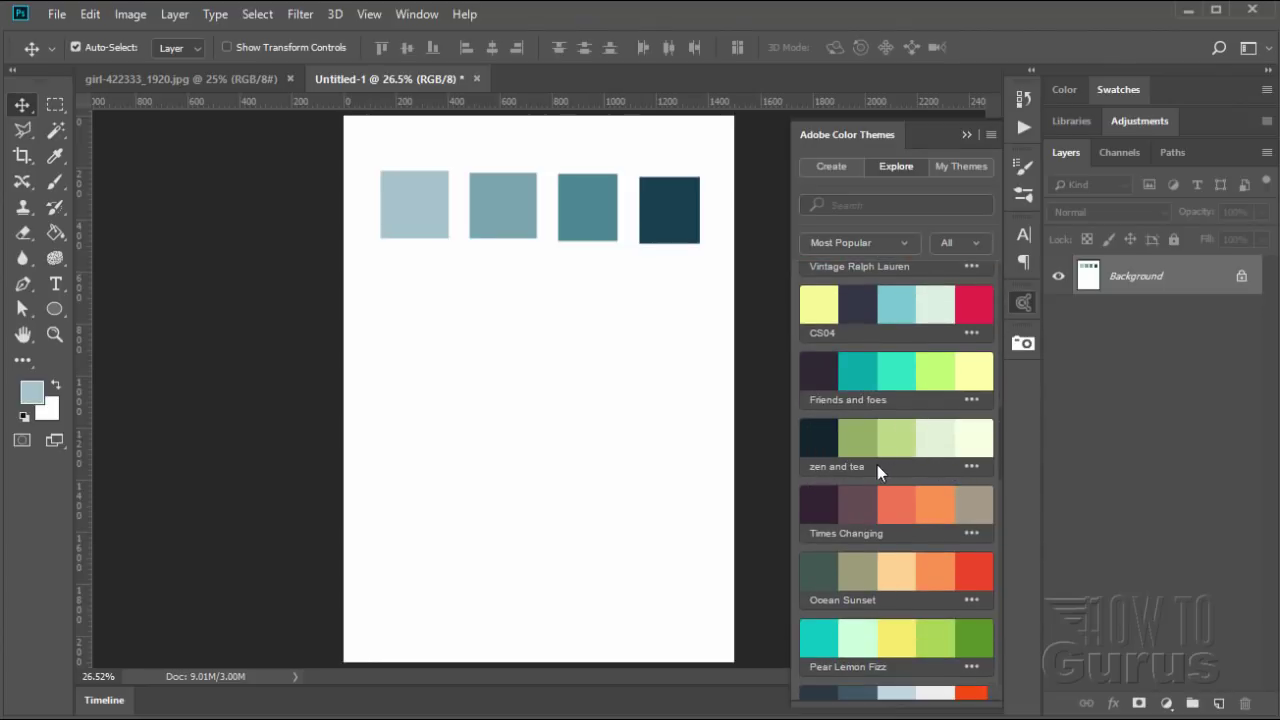
{"action": "scroll", "coordinate": [942, 465], "scroll_direction": "down", "scroll_amount": 4}
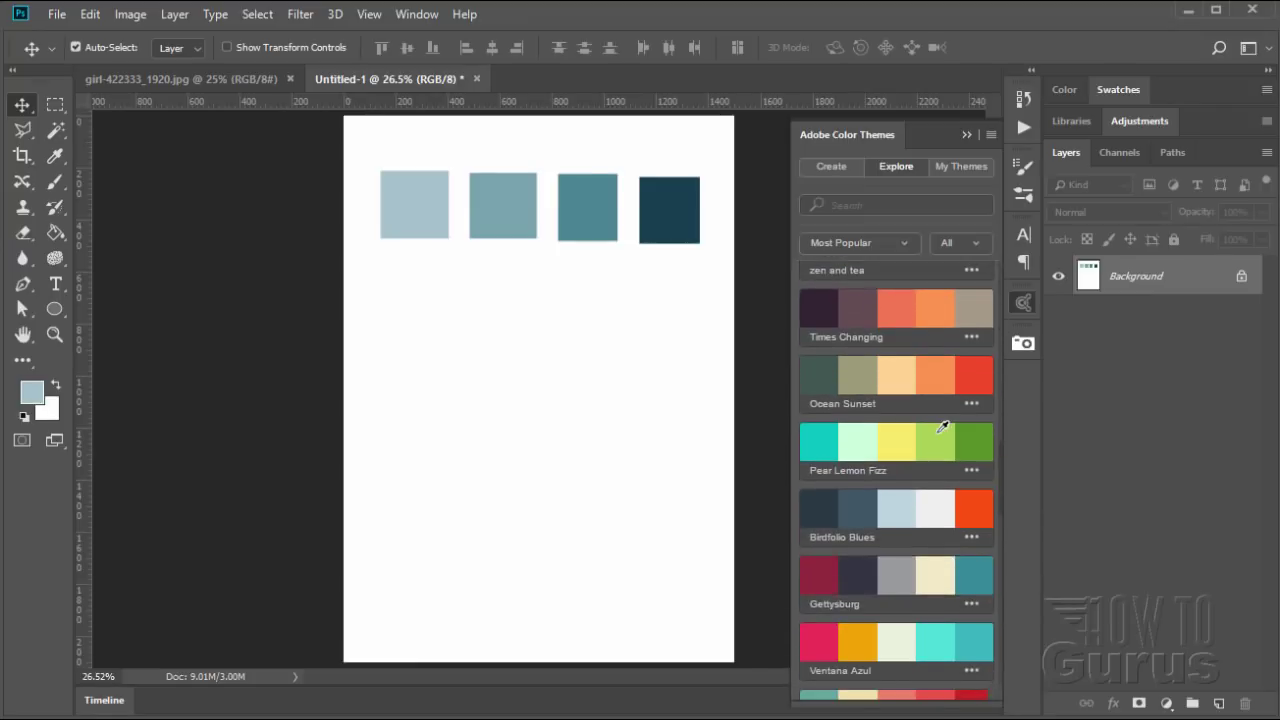
{"action": "scroll", "coordinate": [940, 430], "scroll_direction": "down", "scroll_amount": 6}
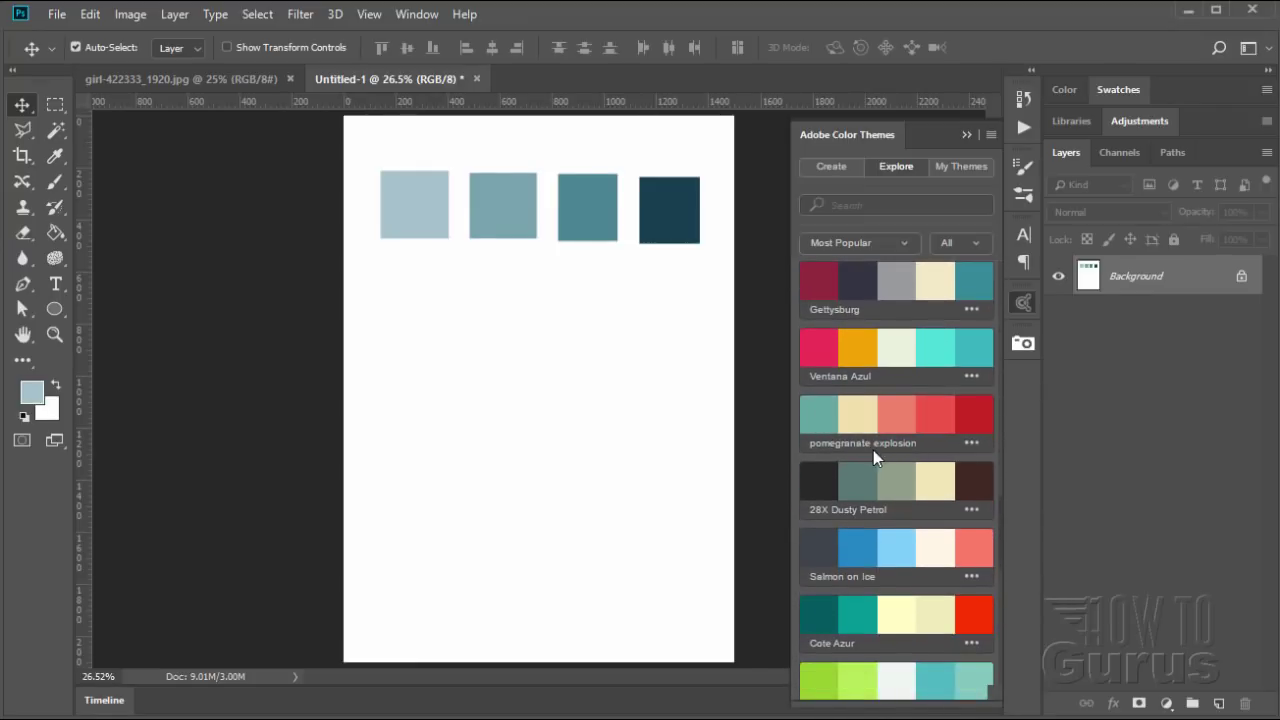
{"action": "scroll", "coordinate": [942, 424], "scroll_direction": "down", "scroll_amount": 6}
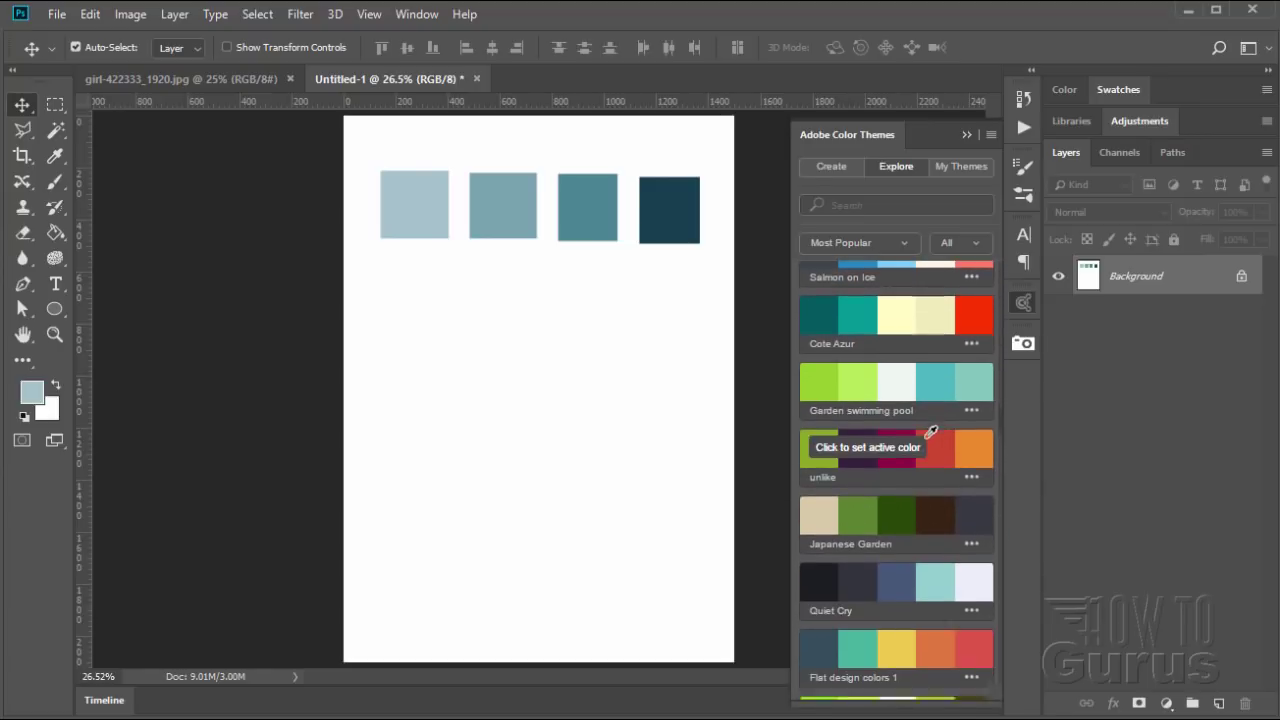
{"action": "scroll", "coordinate": [926, 440], "scroll_direction": "down", "scroll_amount": 8}
{"action": "scroll", "coordinate": [926, 432], "scroll_direction": "down", "scroll_amount": 2}
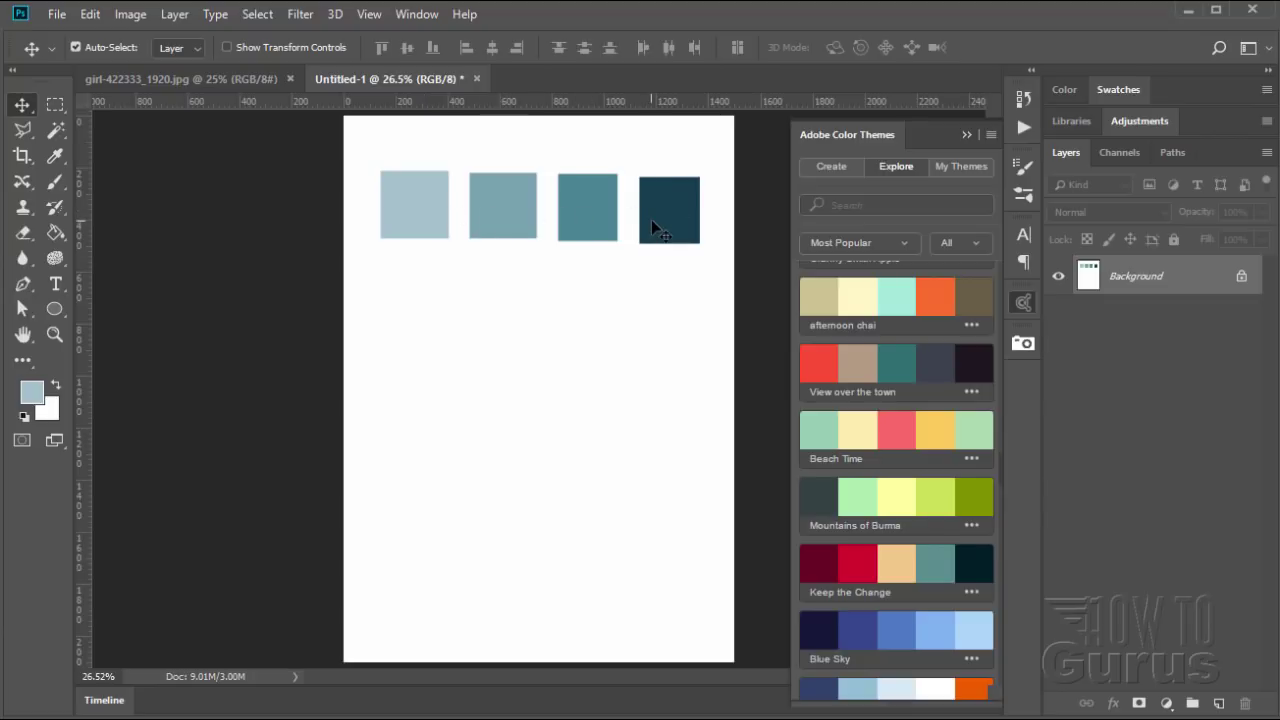
{"action": "left_click", "coordinate": [963, 134]}
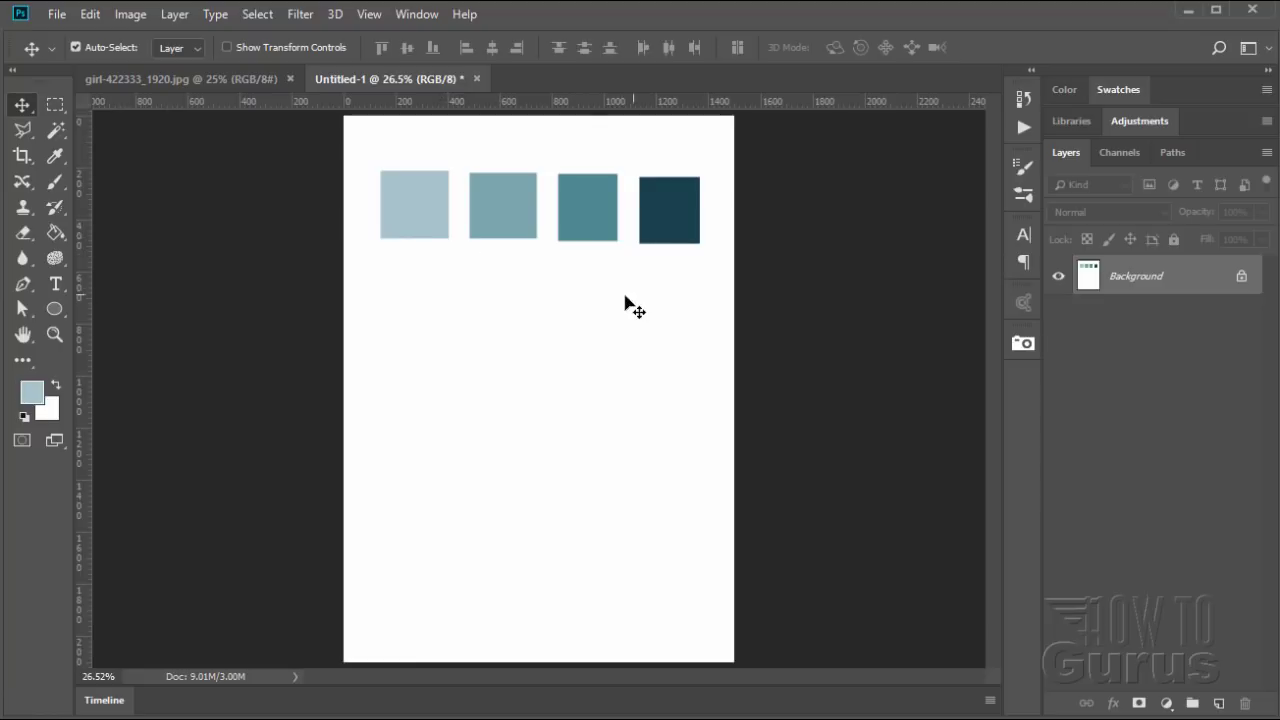
Add a new empty layer above the Background and sample the light blue swatch as the foreground color
{"action": "left_click", "coordinate": [1219, 702]}
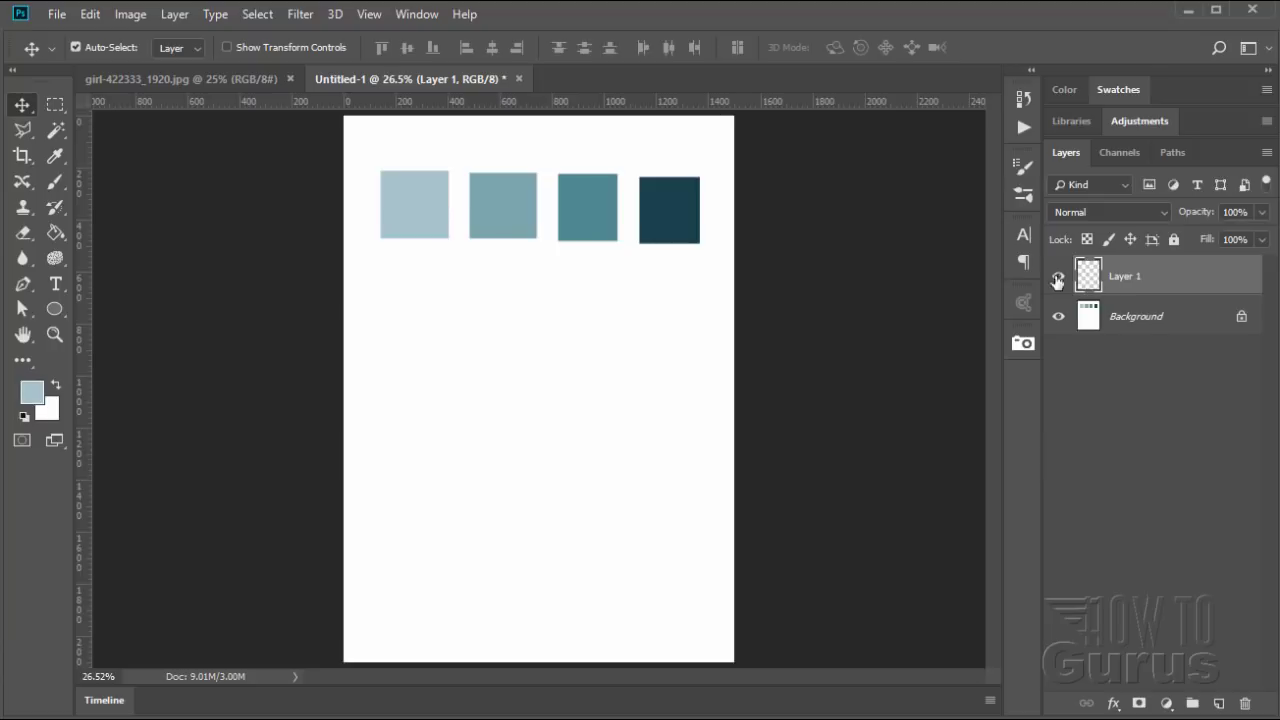
{"action": "left_click", "coordinate": [56, 157]}
{"action": "left_click", "coordinate": [413, 207]}
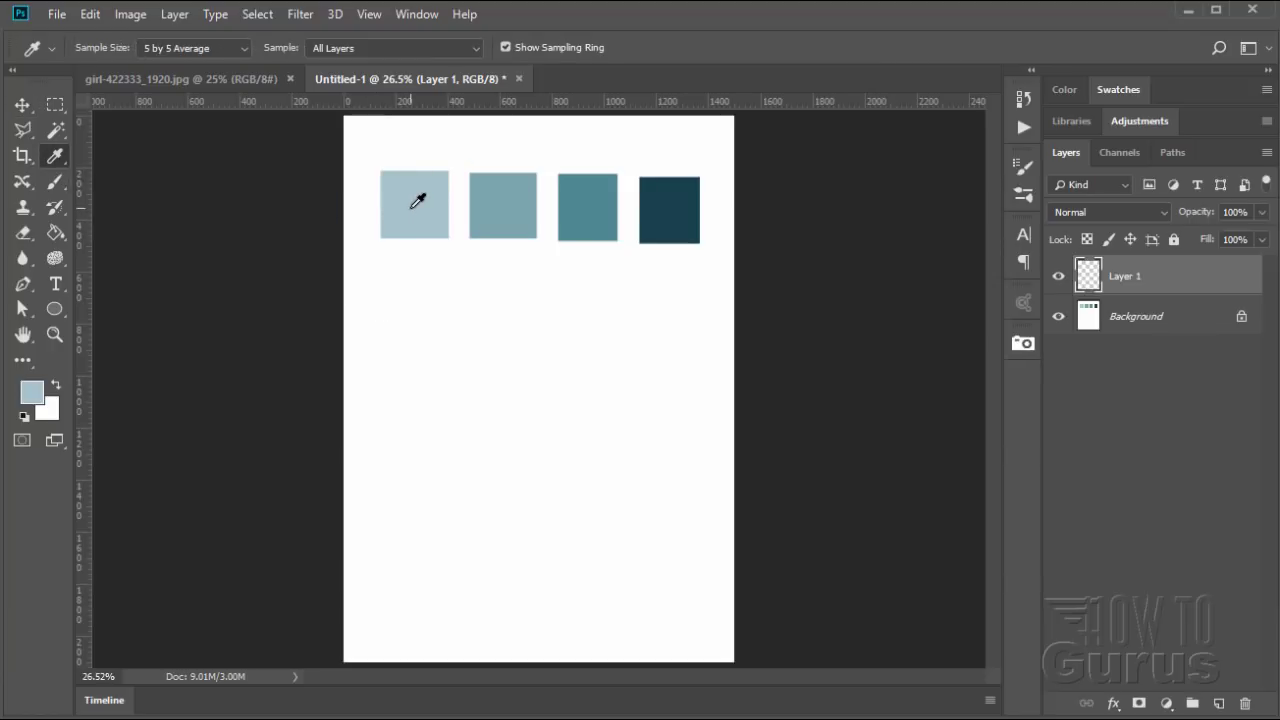
Set the background color to 498593 by sampling the third painted swatch
{"action": "left_click", "coordinate": [51, 411]}
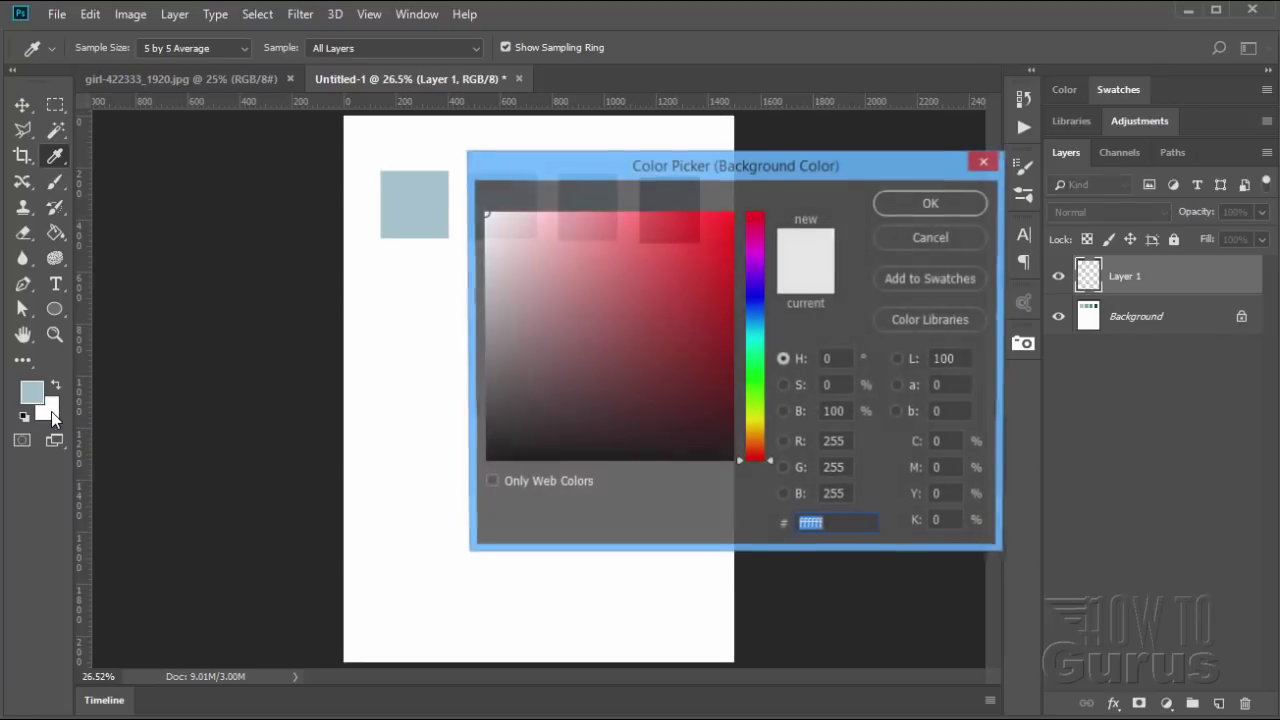
{"action": "left_click_drag", "start_coordinate": [517, 172], "coordinate": [461, 321]}
{"action": "left_click", "coordinate": [592, 193]}
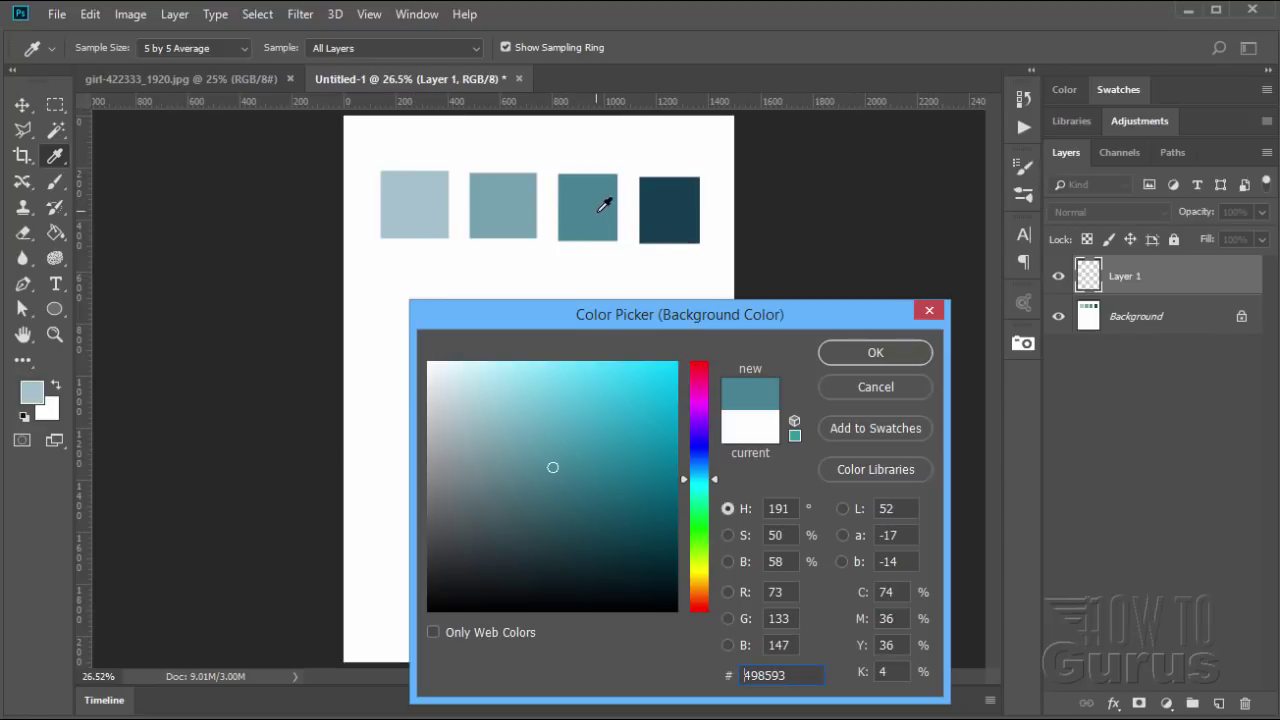
{"action": "left_click", "coordinate": [842, 354]}
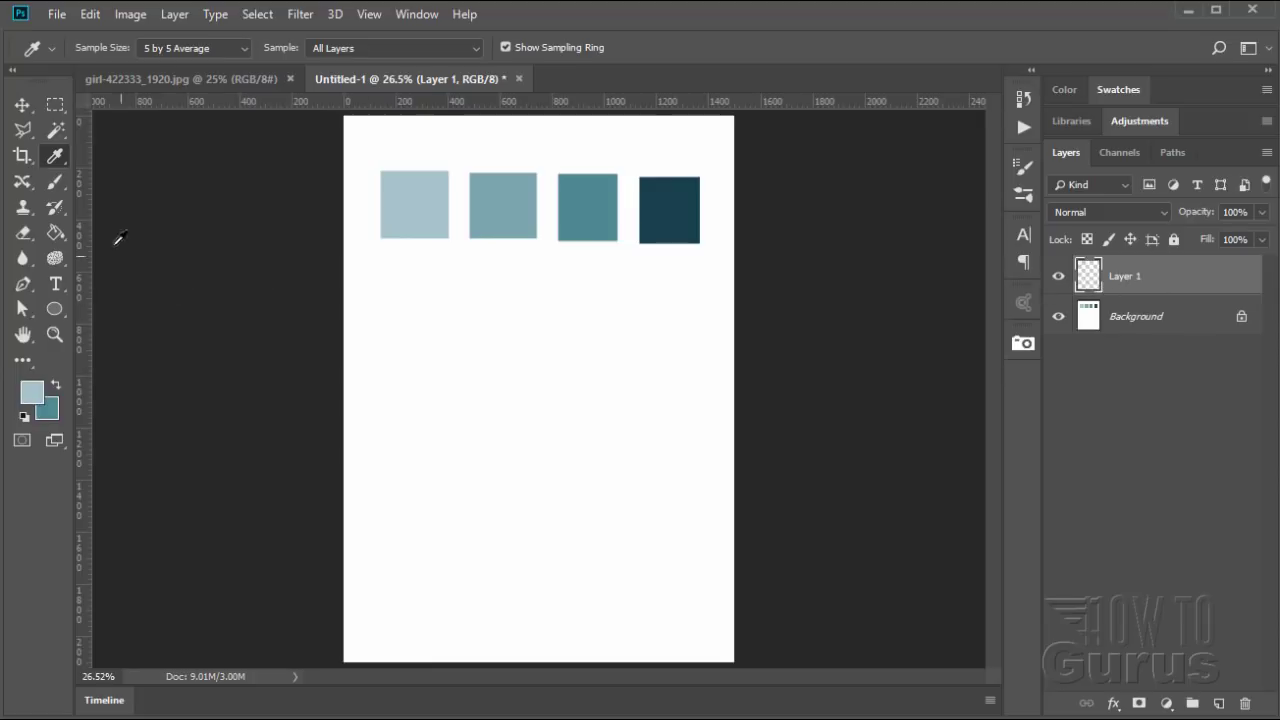
Fill the new layer with a radial foreground-to-background gradient running from the canvas center to just past its lower-right corner
{"action": "left_click", "coordinate": [57, 233]}
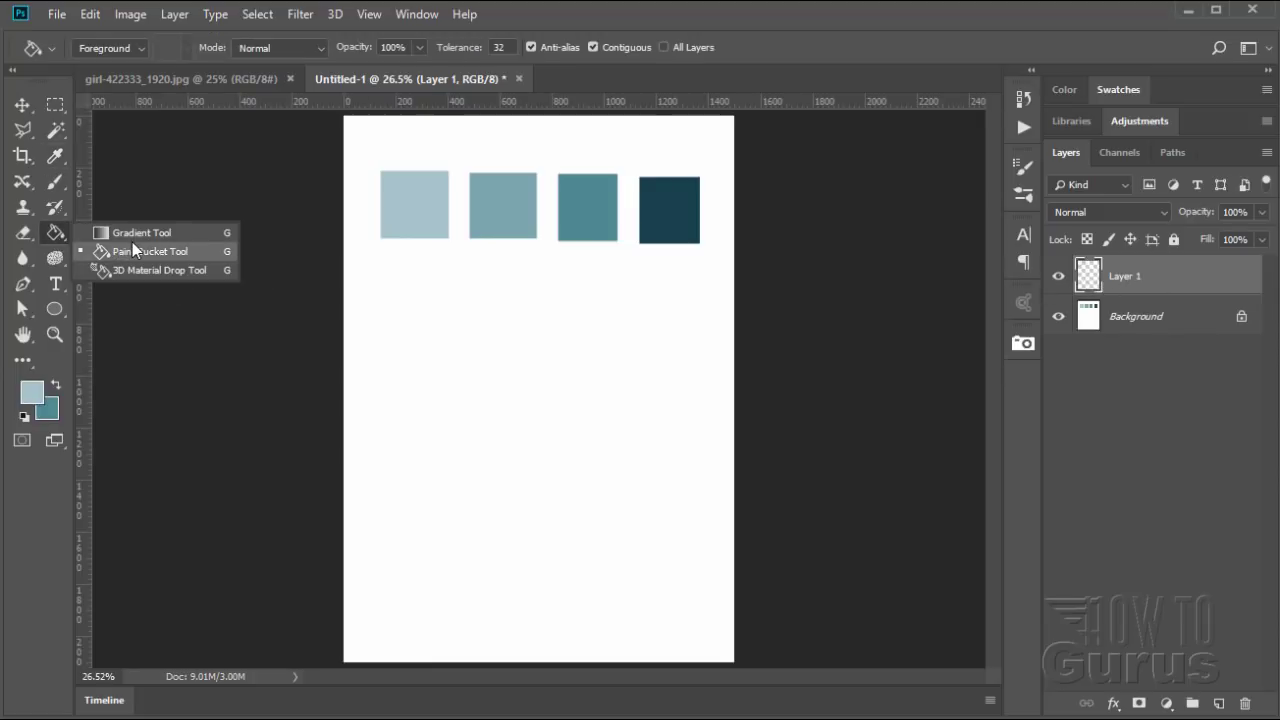
{"action": "left_click", "coordinate": [131, 236]}
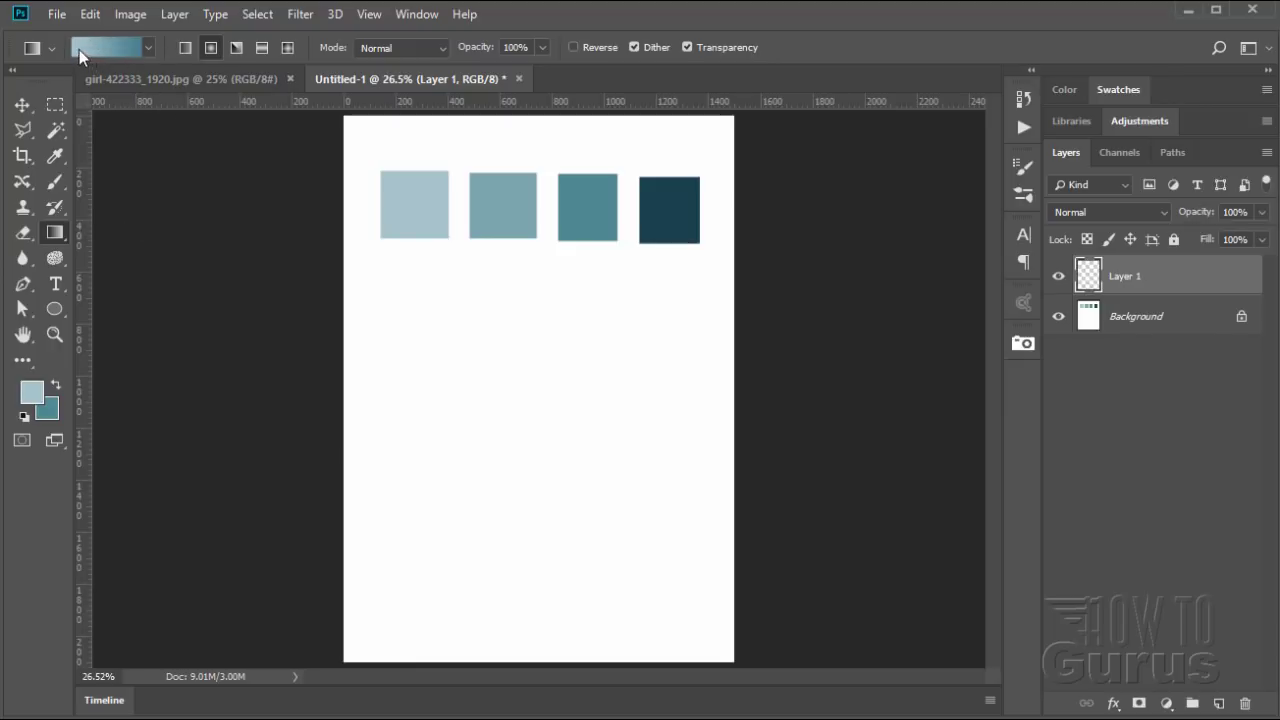
{"action": "left_click", "coordinate": [211, 48]}
{"action": "mouse_move", "coordinate": [539, 398]}
{"action": "left_mouse_down"}
{"action": "mouse_move", "coordinate": [671, 591]}
{"action": "mouse_move", "coordinate": [750, 668]}
{"action": "left_mouse_up"}
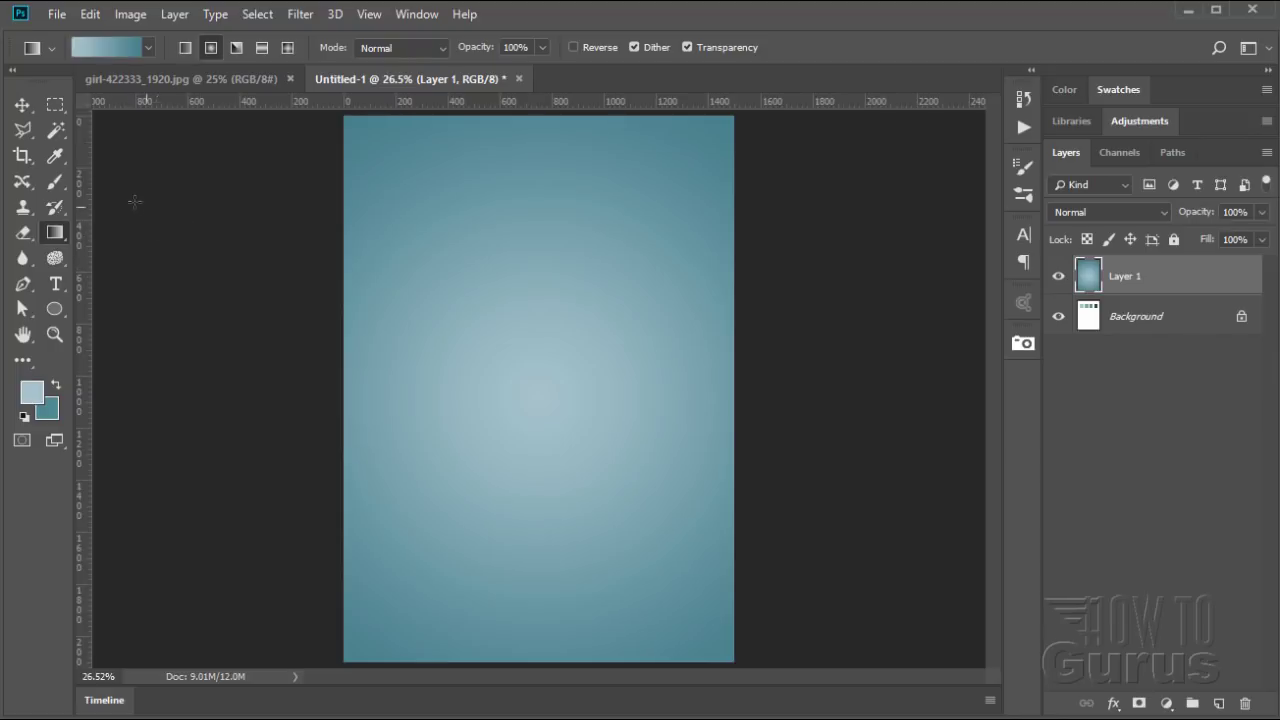
Duplicate the gradient layer and hide the original Layer 1
{"action": "left_click", "coordinate": [22, 104]}
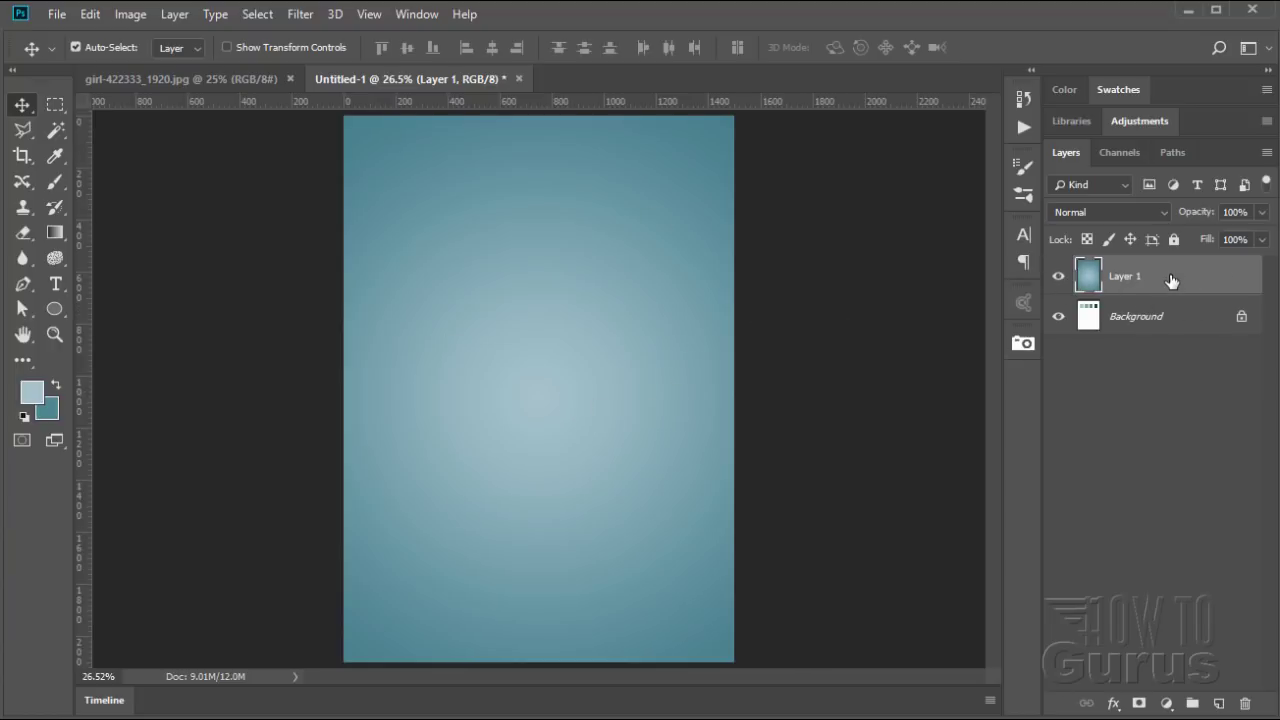
{"action": "left_click_drag", "start_coordinate": [1171, 281], "coordinate": [1218, 703]}
{"action": "left_click", "coordinate": [1058, 317]}
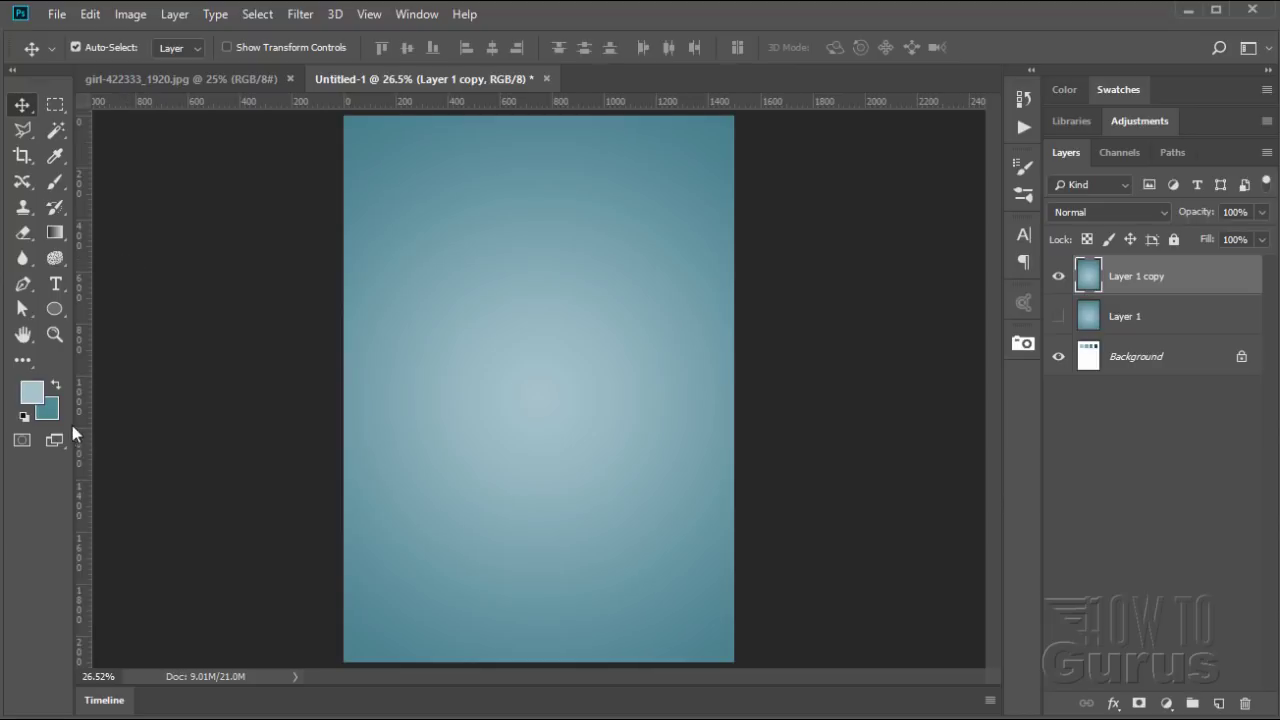
{"action": "left_click", "coordinate": [33, 394]}
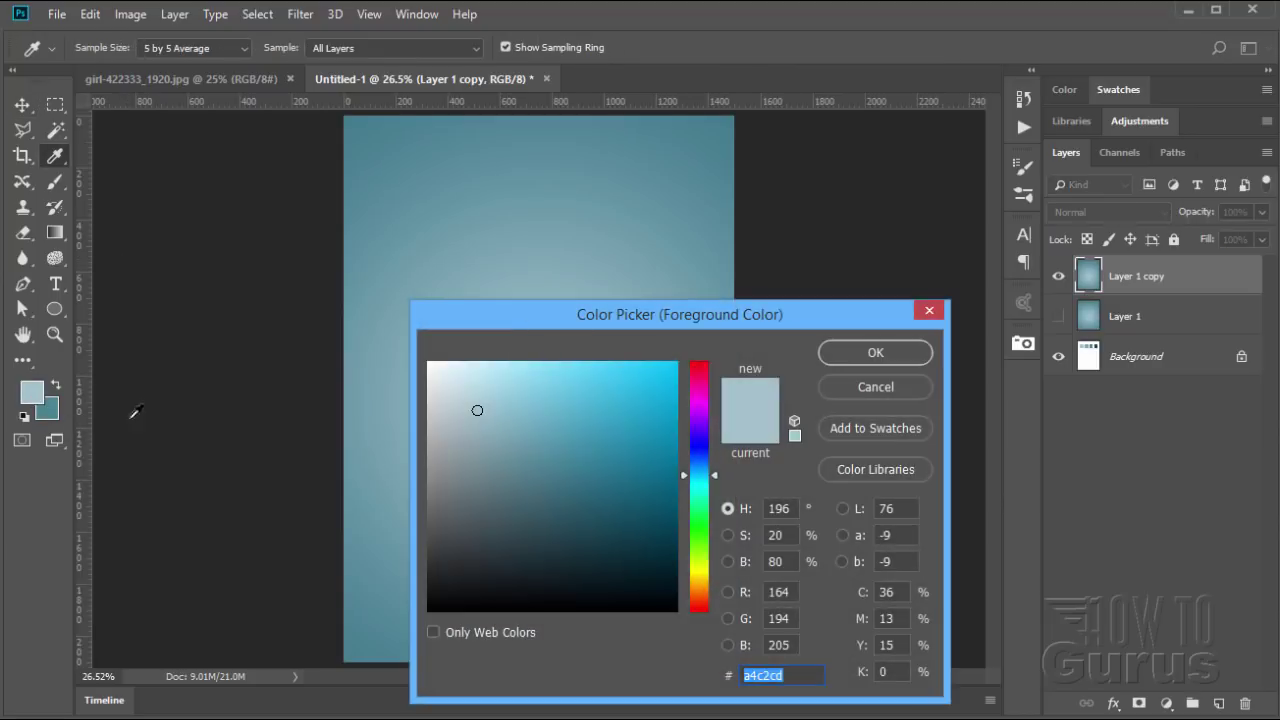
{"action": "left_click", "coordinate": [895, 396]}
{"action": "key", "text": "v"}
Hide the gradient copy, set the foreground color to the first swatch's a4c2cd, and make the copy visible and active again
{"action": "left_click", "coordinate": [1058, 276]}
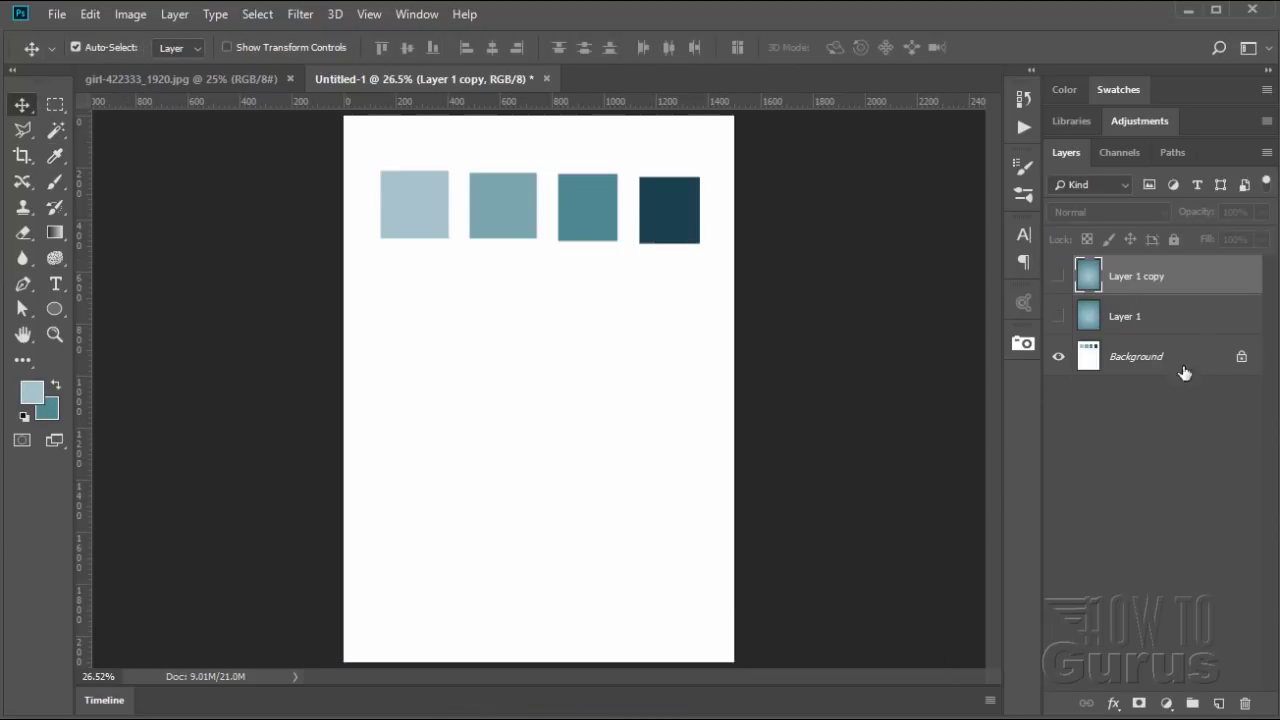
{"action": "left_click", "coordinate": [1143, 370]}
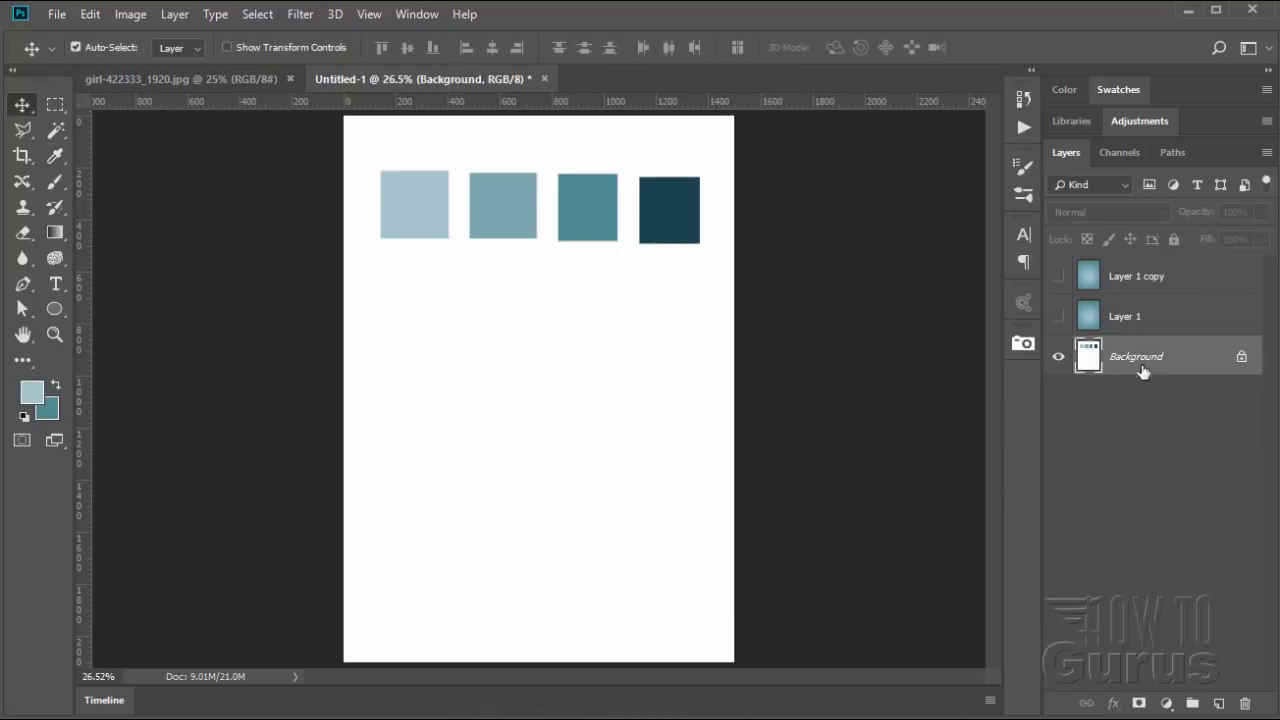
{"action": "left_click", "coordinate": [33, 395]}
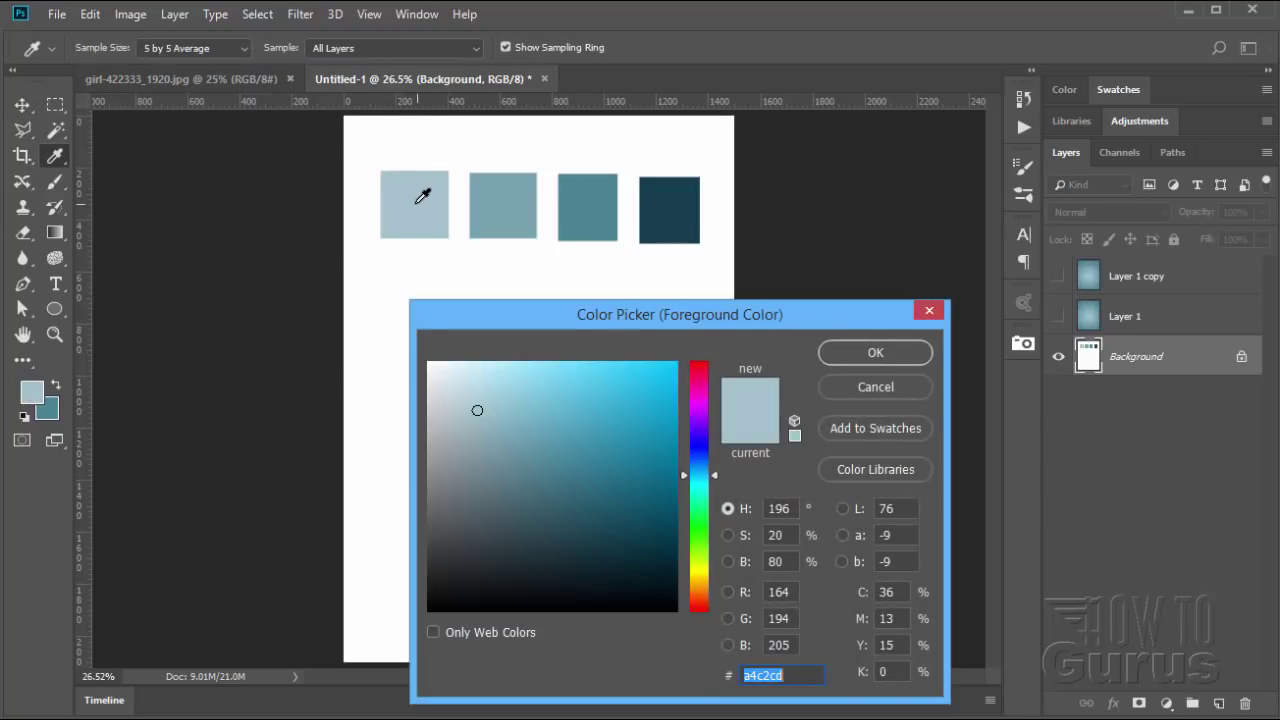
{"action": "key", "text": "v"}
{"action": "left_click", "coordinate": [903, 350]}
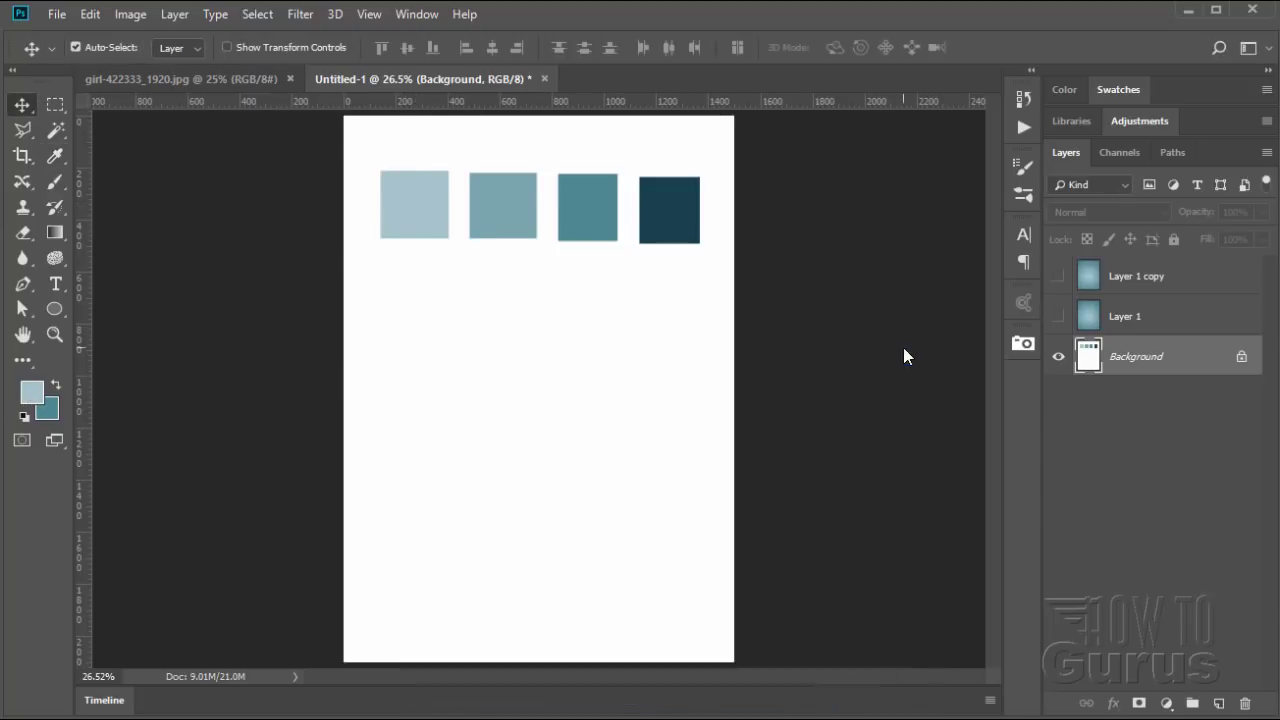
{"action": "left_click", "coordinate": [1059, 276]}
{"action": "left_click", "coordinate": [1158, 278]}
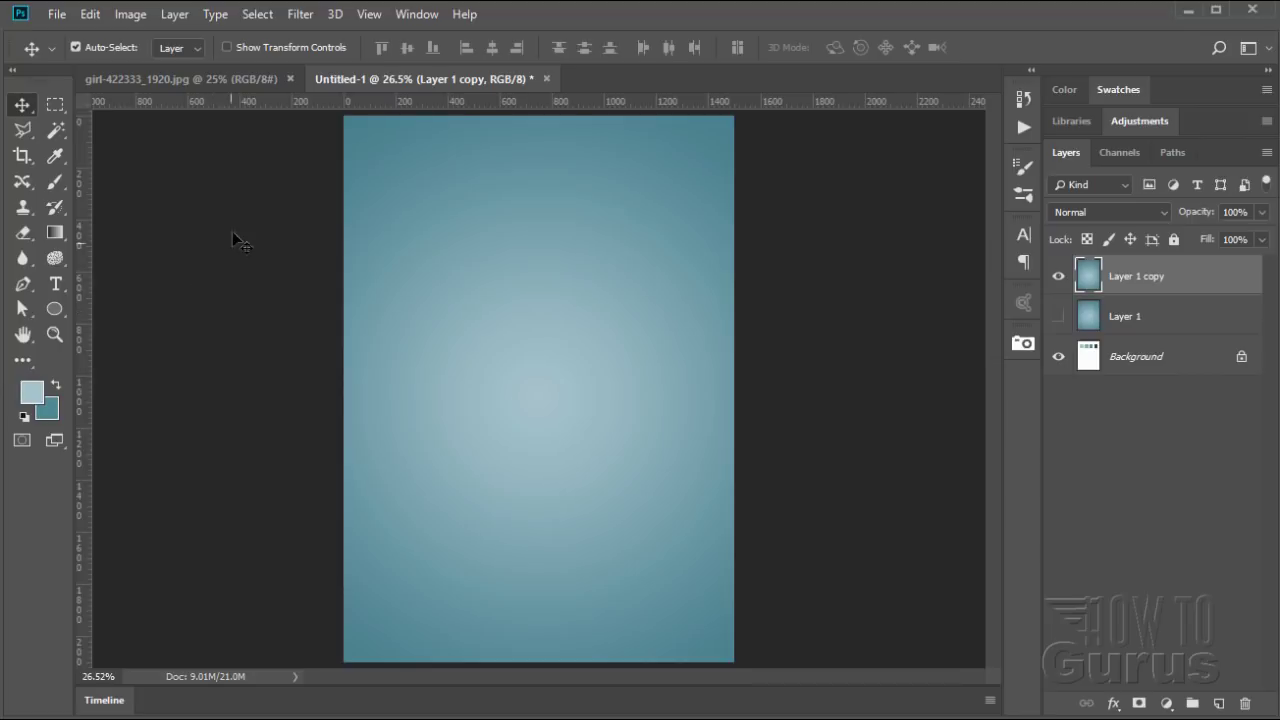
Activate the Brush tool with the 400 px KYLE Bonus Chunky Charcoal preset from the Dry Media Brushes
{"action": "left_click", "coordinate": [56, 182]}
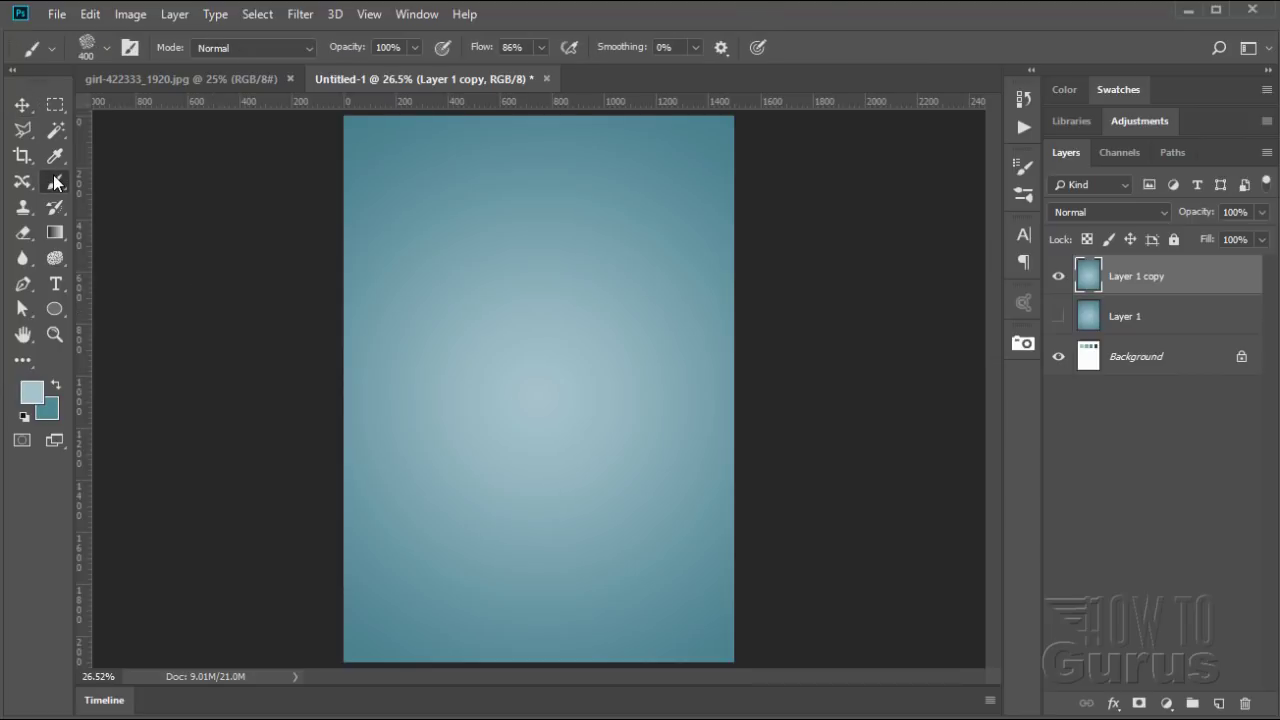
{"action": "left_click", "coordinate": [107, 48]}
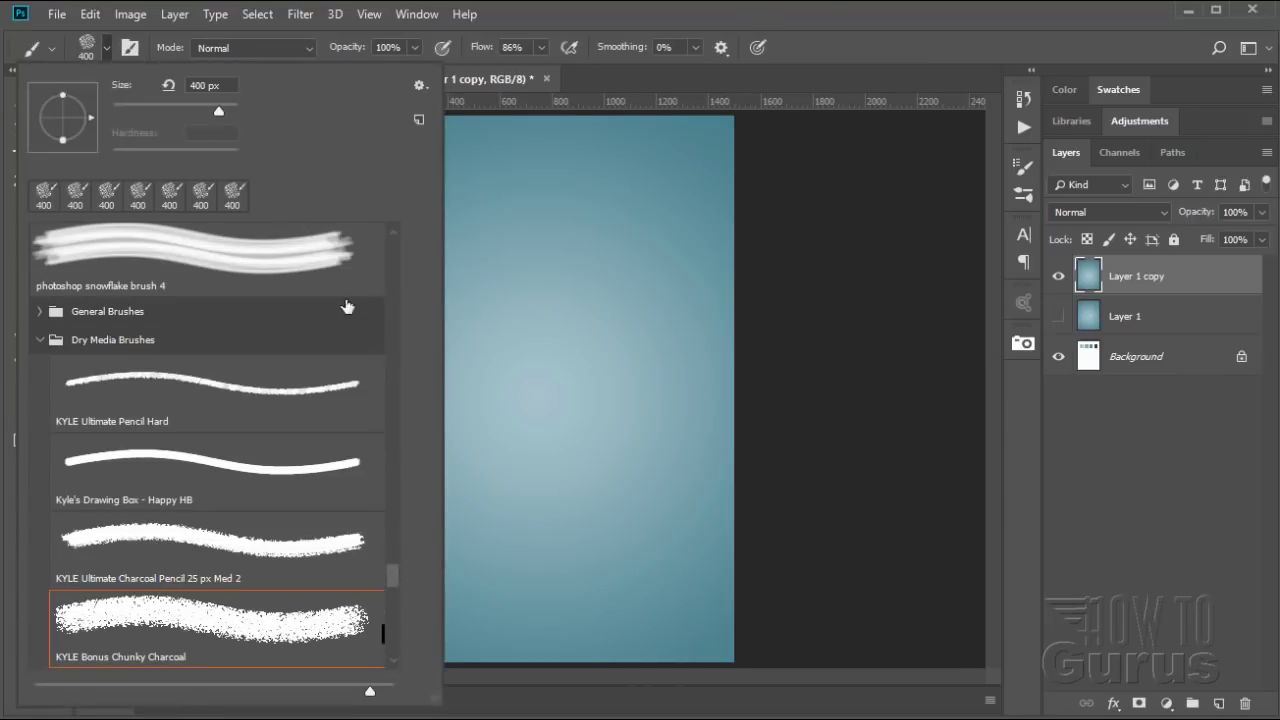
{"action": "mouse_move", "coordinate": [396, 571]}
{"action": "left_mouse_down"}
{"action": "mouse_move", "coordinate": [390, 230]}
{"action": "mouse_move", "coordinate": [395, 503]}
{"action": "left_mouse_up"}
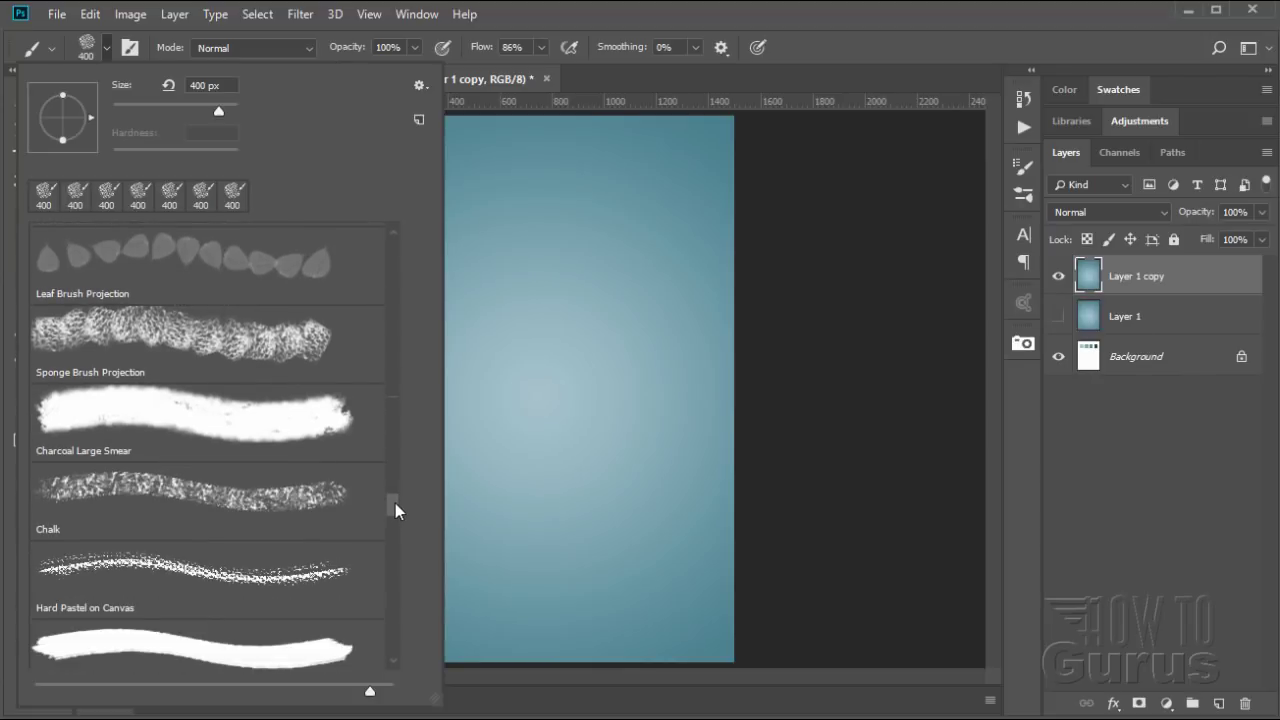
{"action": "left_click_drag", "start_coordinate": [395, 503], "coordinate": [383, 578]}
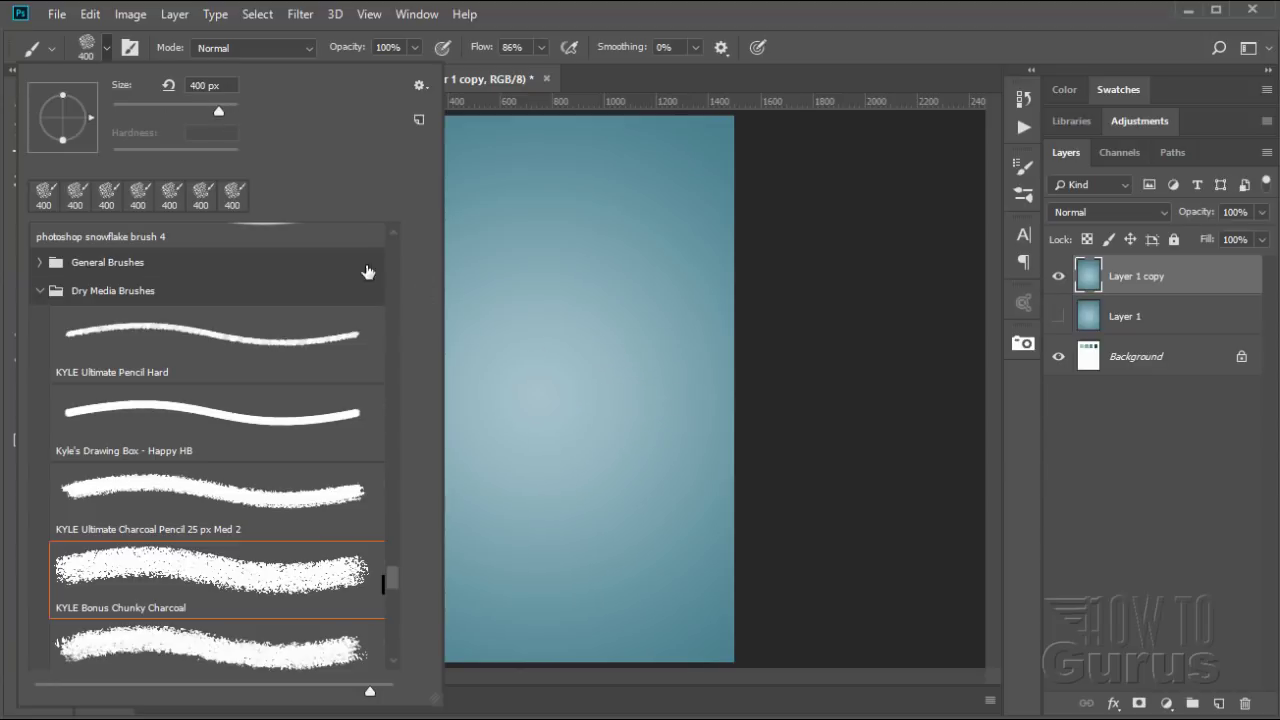
{"action": "left_click", "coordinate": [106, 50]}
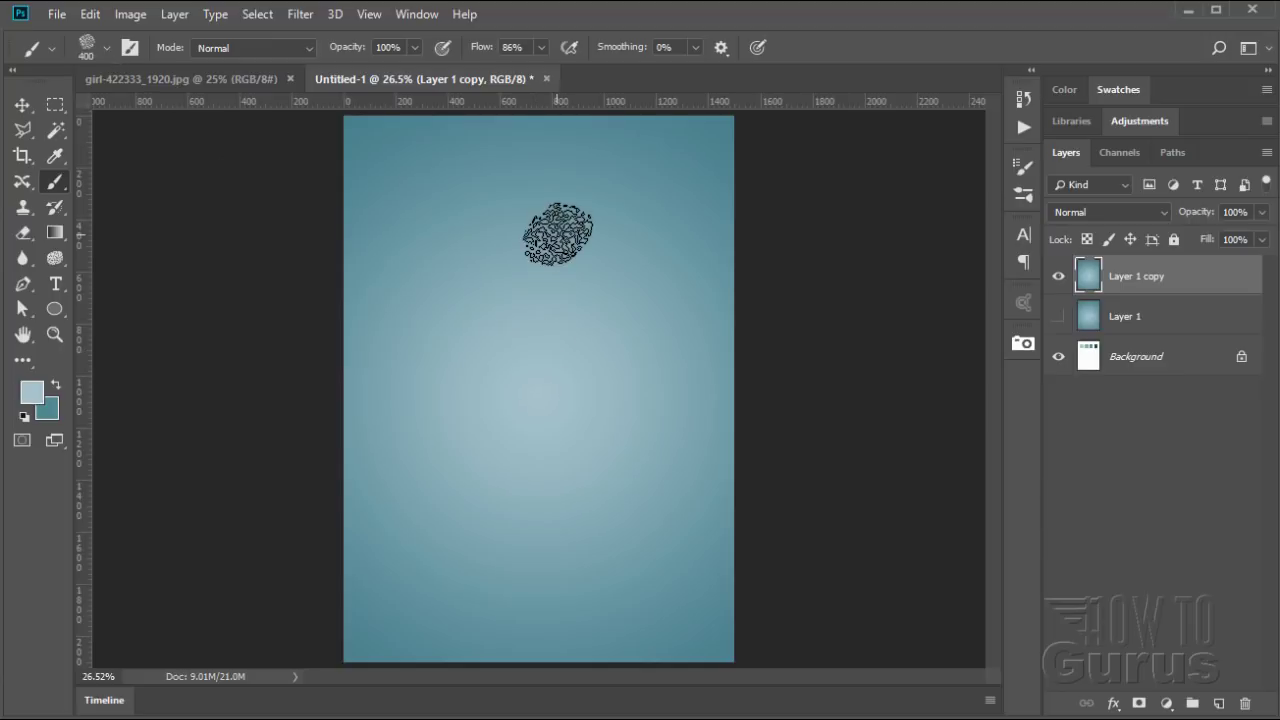
Dab three separate light blue charcoal marks in a row across the upper part of the gradient copy
{"action": "left_click", "coordinate": [459, 208]}
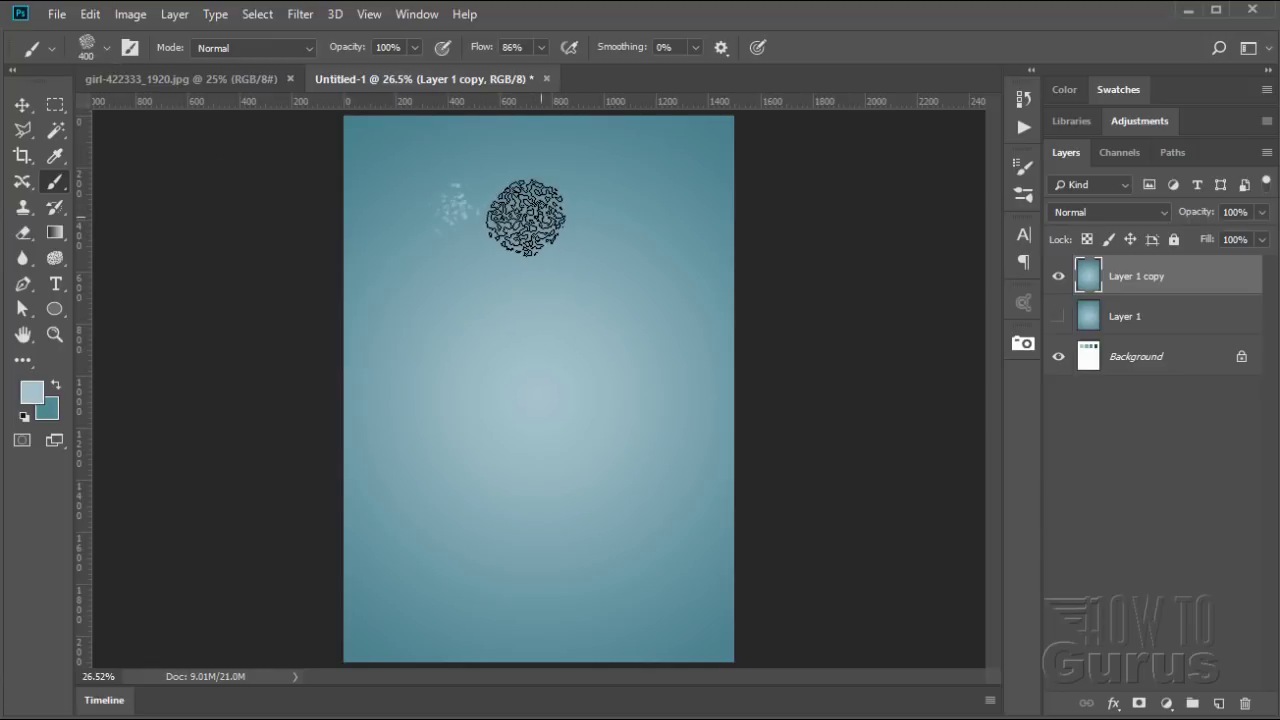
{"action": "left_click", "coordinate": [517, 216]}
{"action": "left_click", "coordinate": [573, 240]}
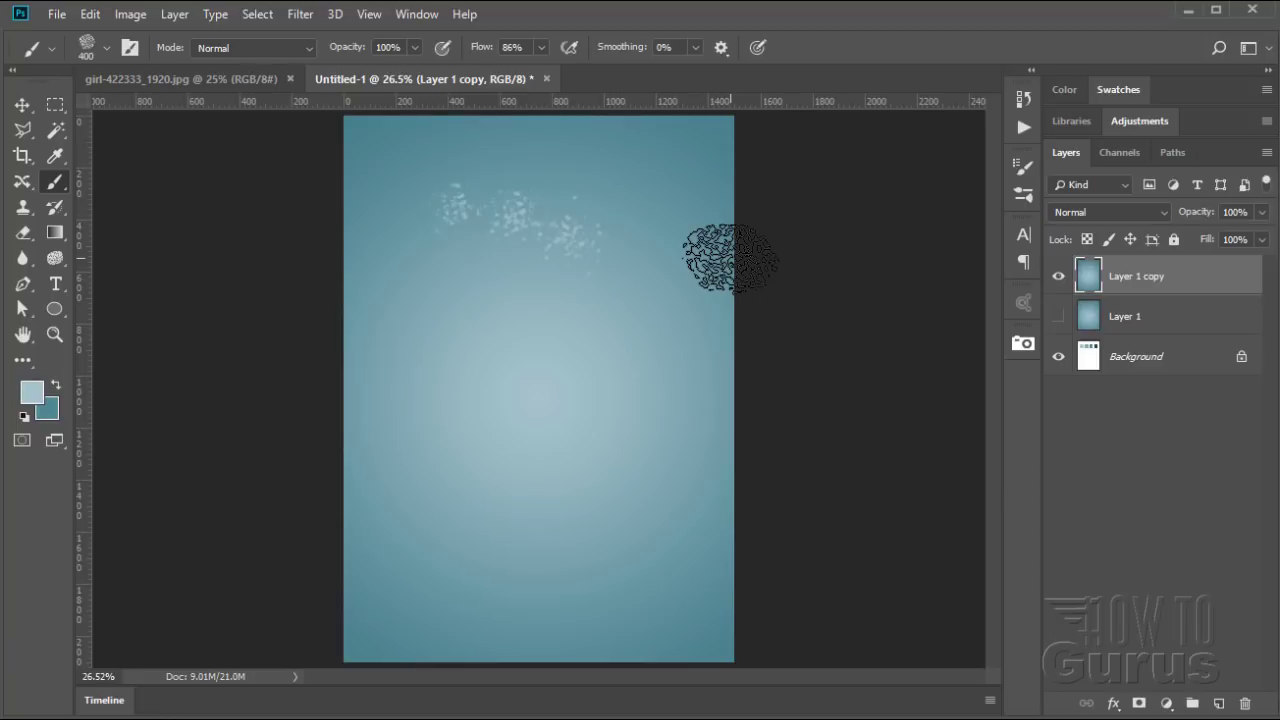
Try one continuous brush stroke across the upper part of the canvas, and undo it
{"action": "left_click_drag", "start_coordinate": [414, 160], "coordinate": [630, 178]}
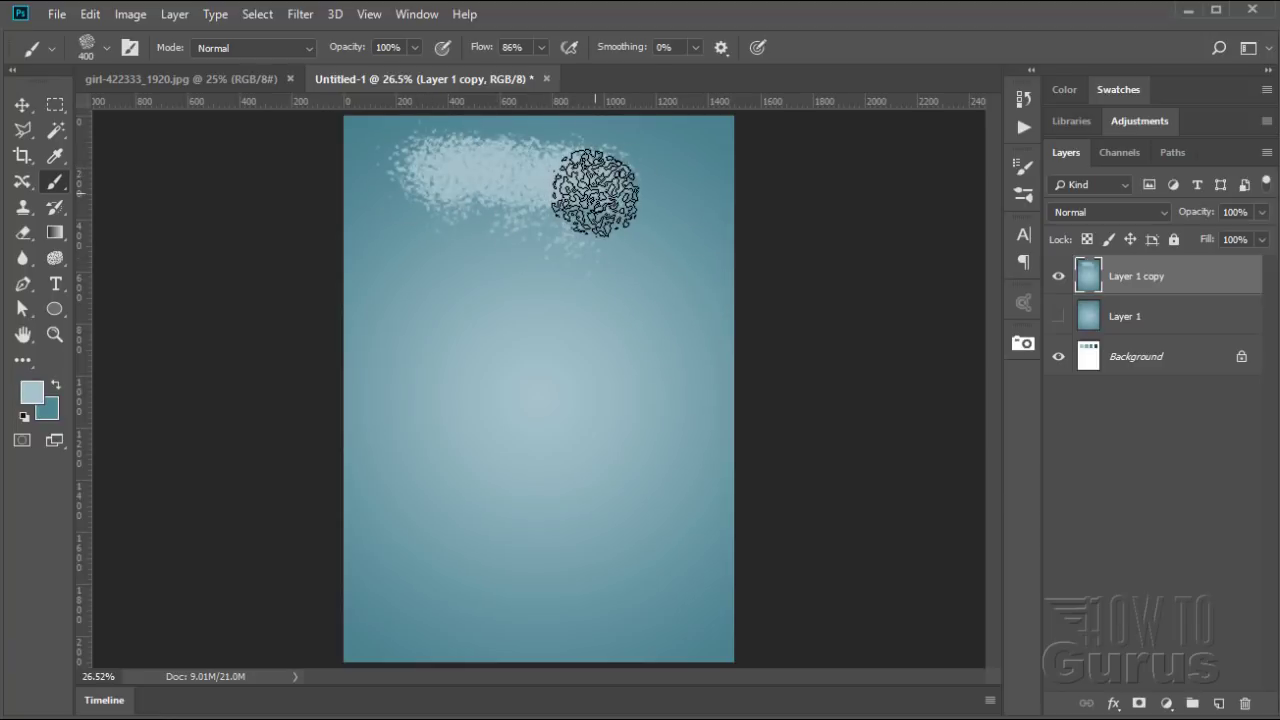
{"action": "left_click", "coordinate": [96, 17]}
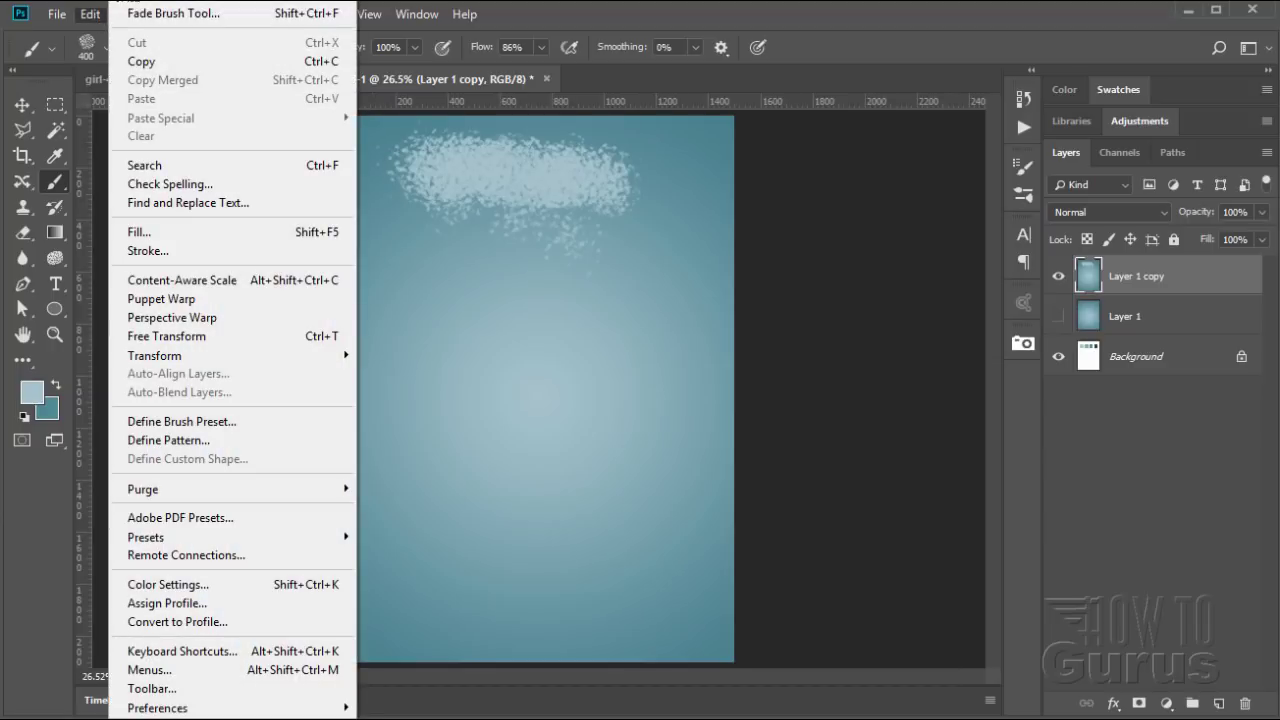
{"action": "left_click", "coordinate": [152, 1]}
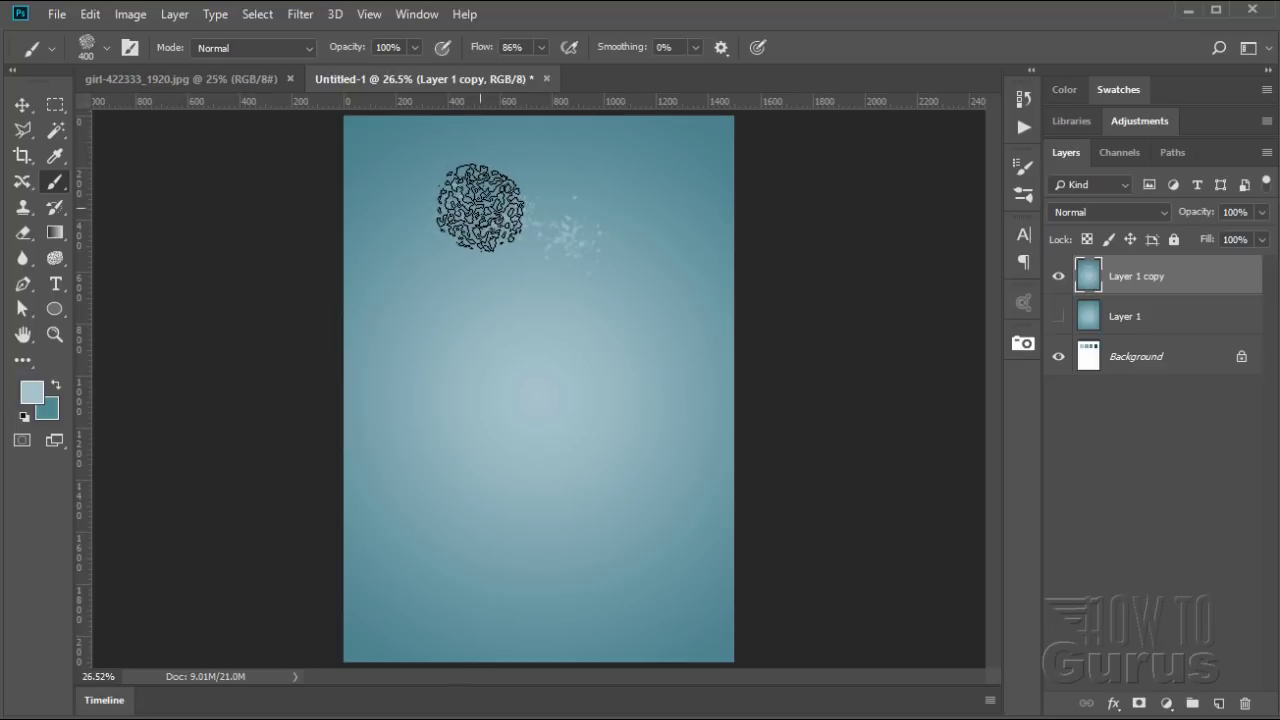
Review the charcoal brush's tip shape and Shape Dynamics in the Brush Settings, and close them
{"action": "left_click", "coordinate": [416, 15]}
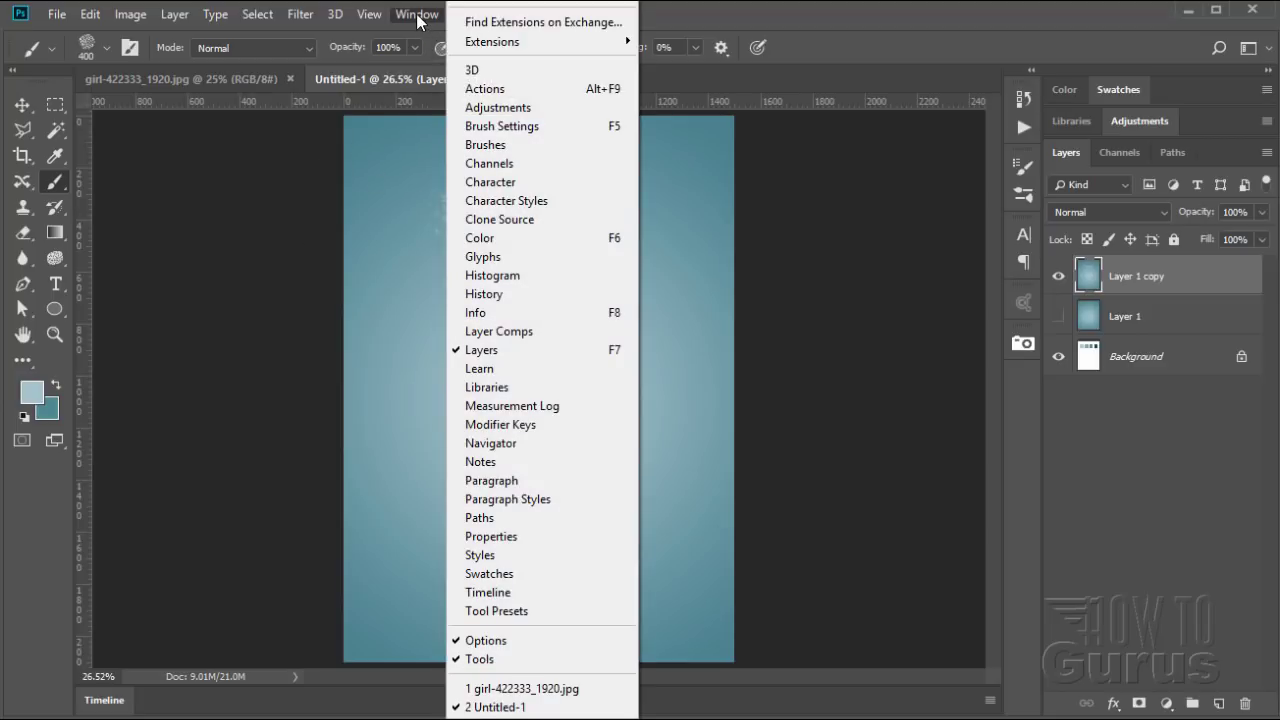
{"action": "left_click", "coordinate": [623, 128]}
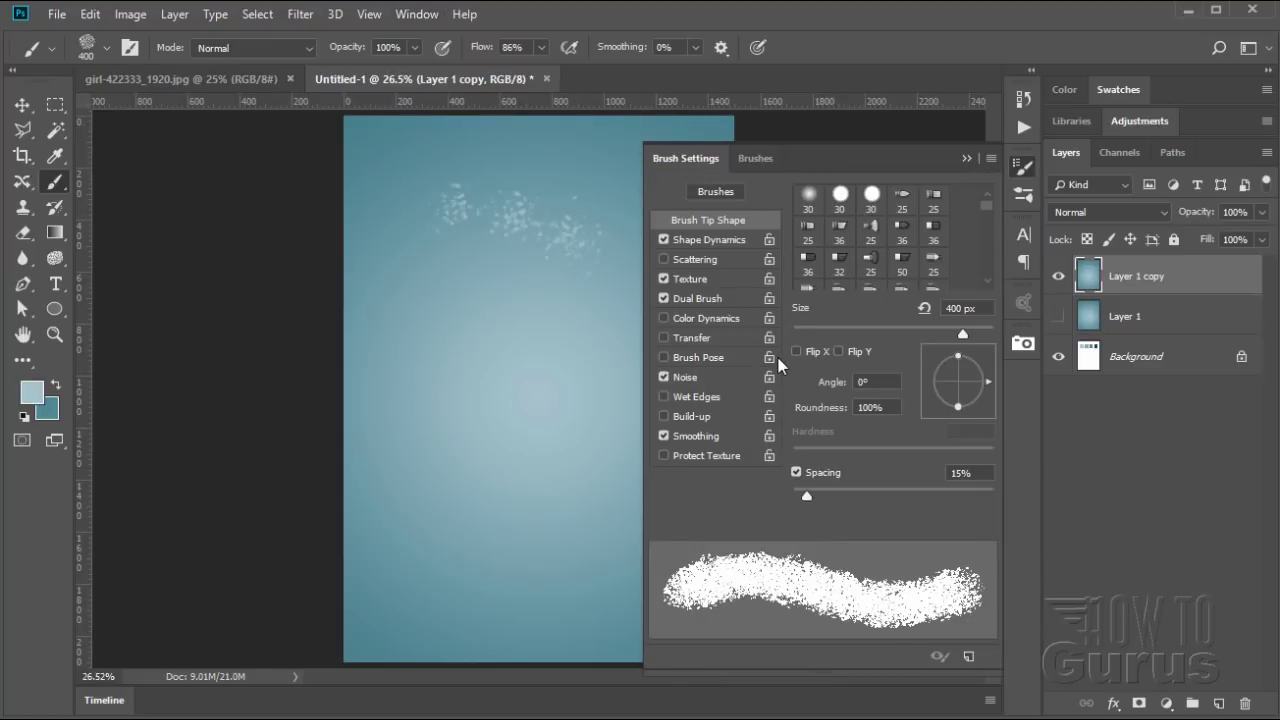
{"action": "left_click", "coordinate": [707, 240]}
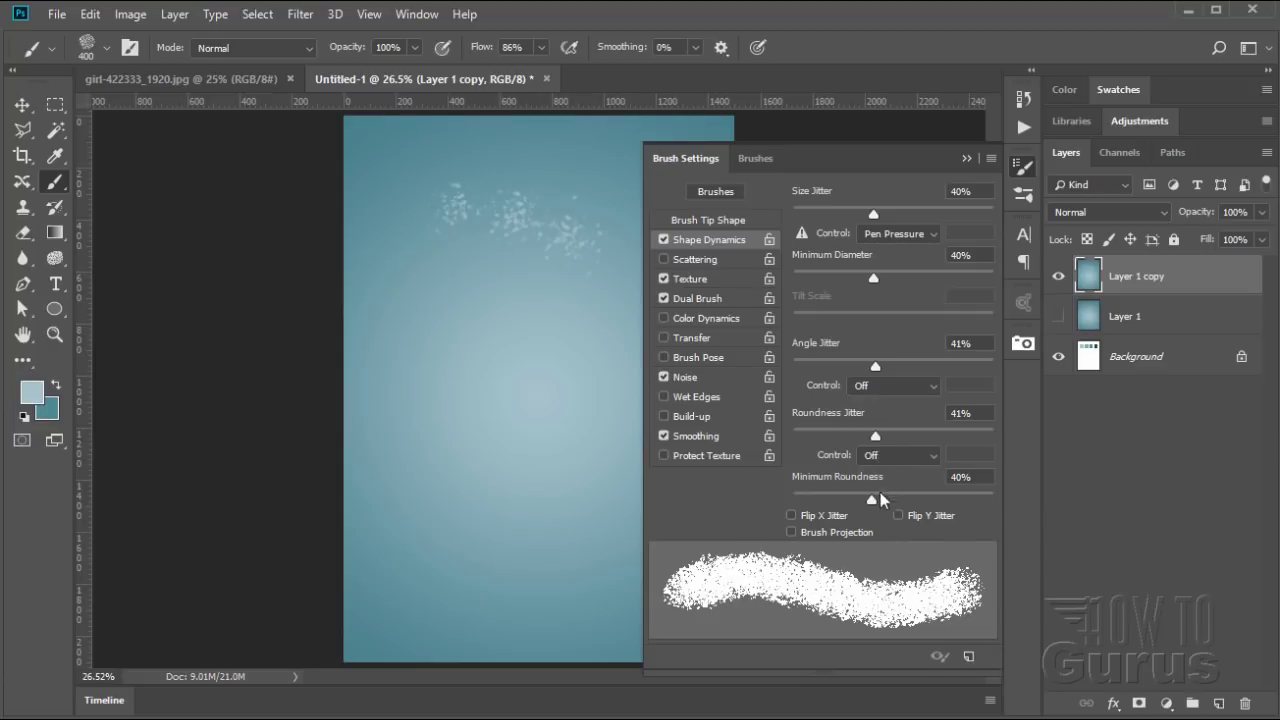
{"action": "left_click", "coordinate": [968, 159]}
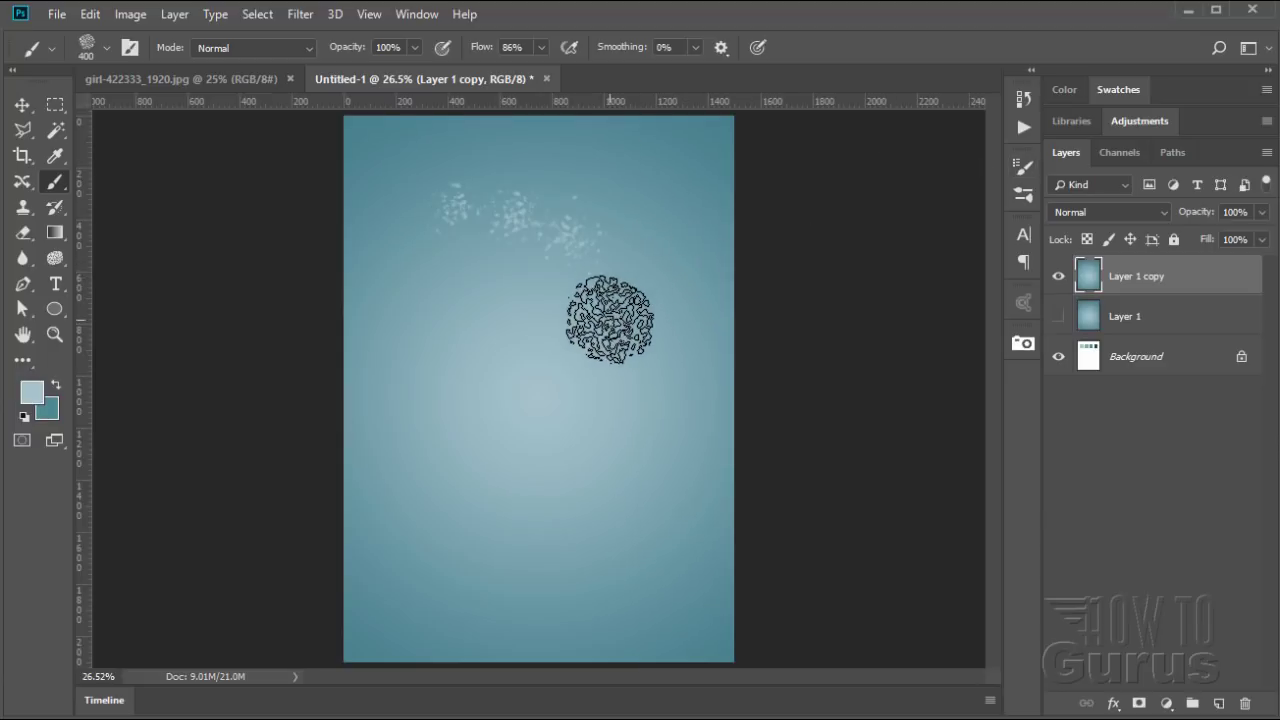
Cover the gradient copy with light blue charcoal dabs, working around the bright center and out to all edges and corners
{"action": "mouse_move", "coordinate": [595, 305]}
{"action": "left_mouse_down"}
{"action": "mouse_move", "coordinate": [527, 283]}
{"action": "mouse_move", "coordinate": [473, 315]}
{"action": "left_mouse_up"}
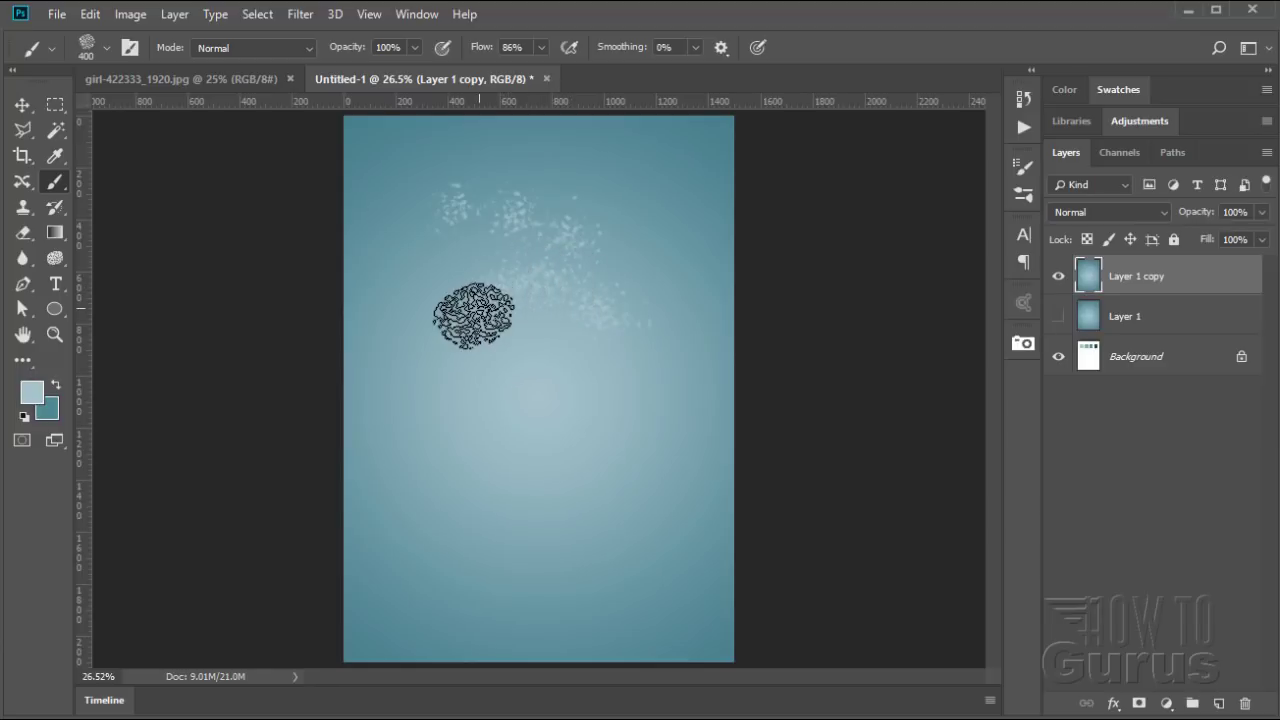
{"action": "left_click_drag", "start_coordinate": [439, 378], "coordinate": [469, 426]}
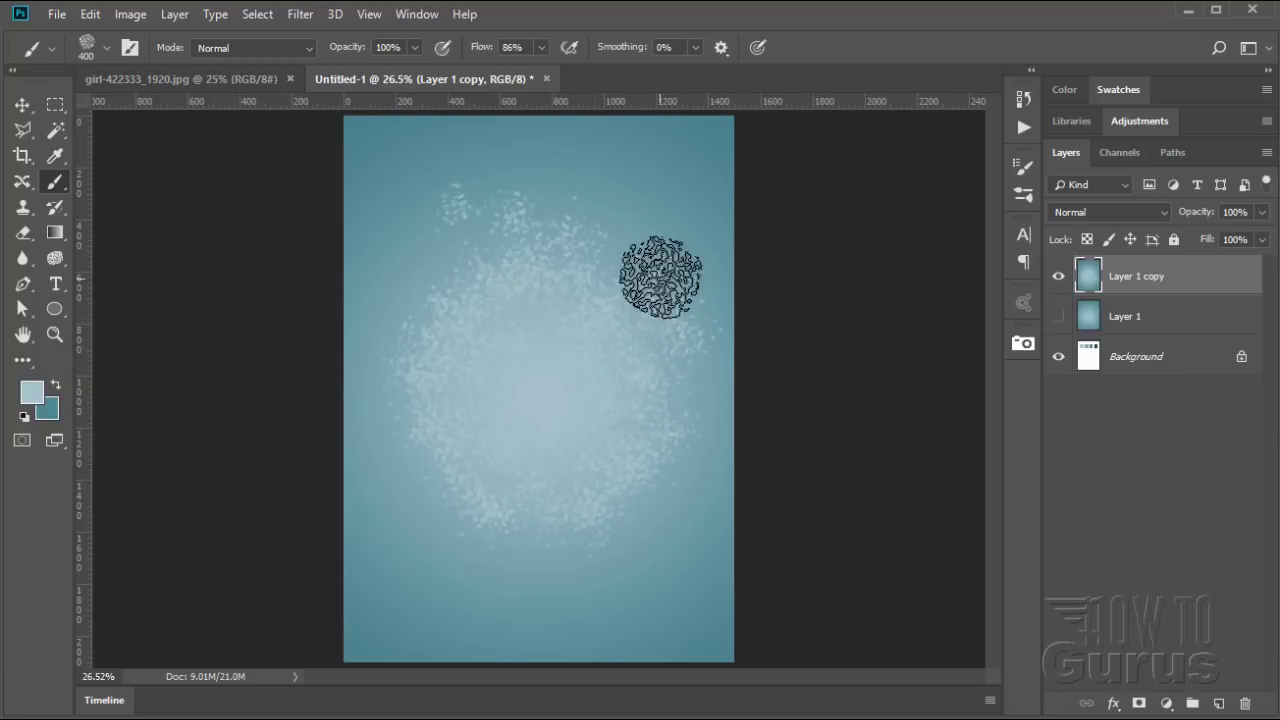
{"action": "mouse_move", "coordinate": [595, 213]}
{"action": "left_mouse_down"}
{"action": "mouse_move", "coordinate": [548, 204]}
{"action": "mouse_move", "coordinate": [552, 227]}
{"action": "mouse_move", "coordinate": [518, 210]}
{"action": "mouse_move", "coordinate": [482, 241]}
{"action": "left_mouse_up"}
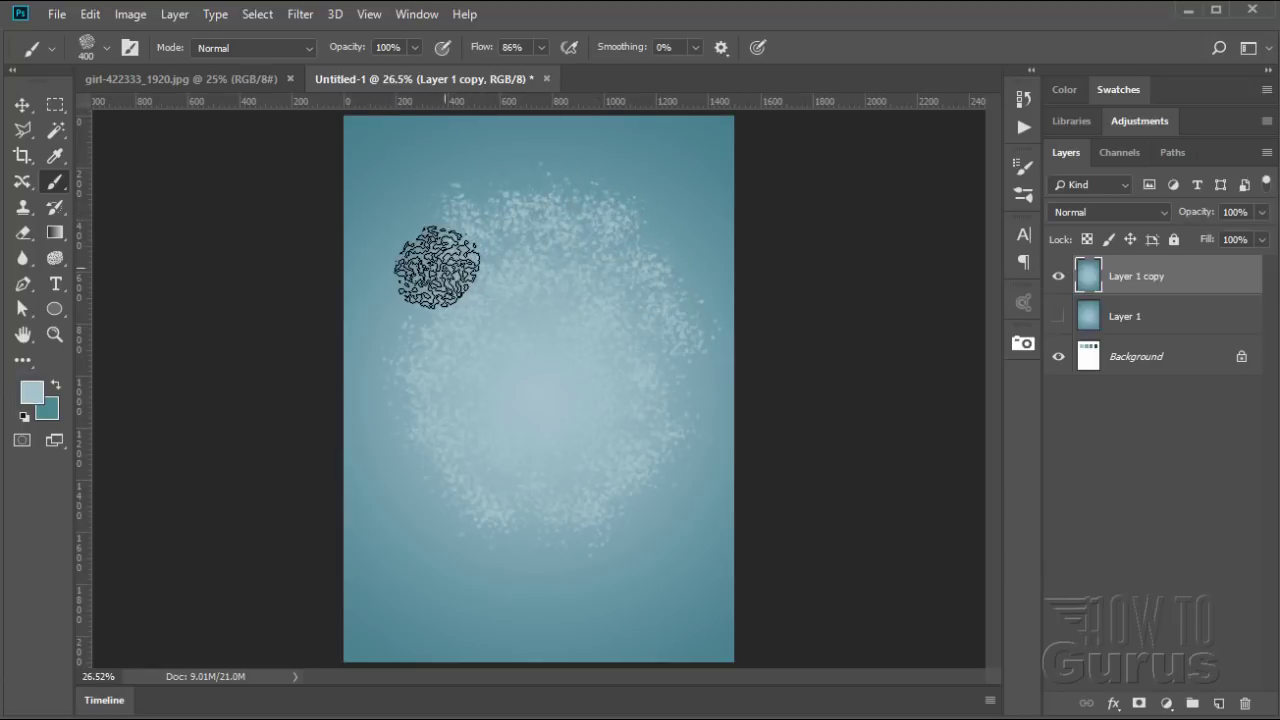
{"action": "mouse_move", "coordinate": [421, 280]}
{"action": "left_mouse_down"}
{"action": "mouse_move", "coordinate": [386, 283]}
{"action": "mouse_move", "coordinate": [413, 318]}
{"action": "mouse_move", "coordinate": [389, 338]}
{"action": "mouse_move", "coordinate": [380, 387]}
{"action": "mouse_move", "coordinate": [415, 410]}
{"action": "mouse_move", "coordinate": [367, 436]}
{"action": "mouse_move", "coordinate": [369, 464]}
{"action": "mouse_move", "coordinate": [419, 474]}
{"action": "mouse_move", "coordinate": [407, 501]}
{"action": "mouse_move", "coordinate": [371, 517]}
{"action": "mouse_move", "coordinate": [388, 536]}
{"action": "mouse_move", "coordinate": [423, 528]}
{"action": "mouse_move", "coordinate": [429, 506]}
{"action": "mouse_move", "coordinate": [461, 521]}
{"action": "mouse_move", "coordinate": [448, 548]}
{"action": "mouse_move", "coordinate": [414, 559]}
{"action": "mouse_move", "coordinate": [373, 534]}
{"action": "mouse_move", "coordinate": [370, 521]}
{"action": "mouse_move", "coordinate": [385, 561]}
{"action": "mouse_move", "coordinate": [431, 572]}
{"action": "mouse_move", "coordinate": [490, 554]}
{"action": "mouse_move", "coordinate": [498, 577]}
{"action": "mouse_move", "coordinate": [388, 607]}
{"action": "left_mouse_up"}
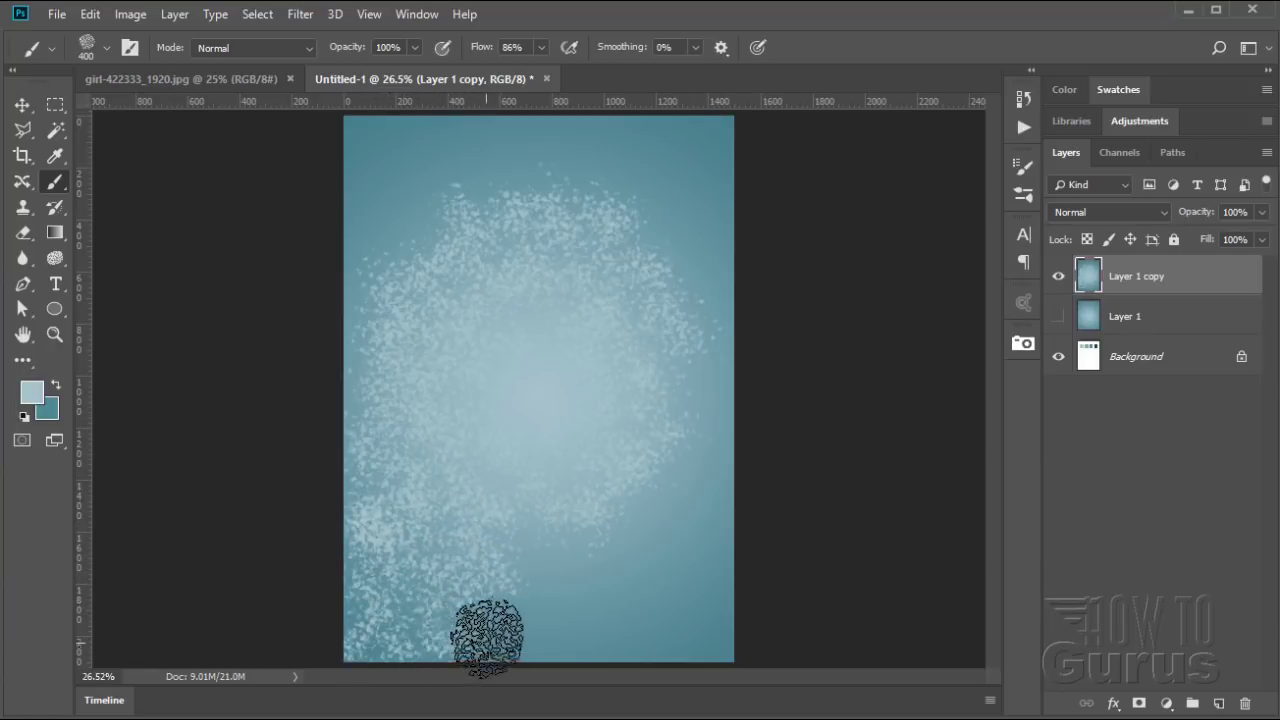
{"action": "mouse_move", "coordinate": [487, 638]}
{"action": "left_mouse_down"}
{"action": "mouse_move", "coordinate": [545, 598]}
{"action": "mouse_move", "coordinate": [538, 544]}
{"action": "mouse_move", "coordinate": [571, 548]}
{"action": "mouse_move", "coordinate": [583, 581]}
{"action": "mouse_move", "coordinate": [562, 634]}
{"action": "mouse_move", "coordinate": [631, 640]}
{"action": "mouse_move", "coordinate": [640, 527]}
{"action": "mouse_move", "coordinate": [684, 512]}
{"action": "mouse_move", "coordinate": [662, 630]}
{"action": "mouse_move", "coordinate": [717, 638]}
{"action": "mouse_move", "coordinate": [726, 626]}
{"action": "mouse_move", "coordinate": [711, 589]}
{"action": "mouse_move", "coordinate": [694, 624]}
{"action": "mouse_move", "coordinate": [723, 565]}
{"action": "mouse_move", "coordinate": [720, 495]}
{"action": "mouse_move", "coordinate": [657, 493]}
{"action": "mouse_move", "coordinate": [691, 450]}
{"action": "left_mouse_up"}
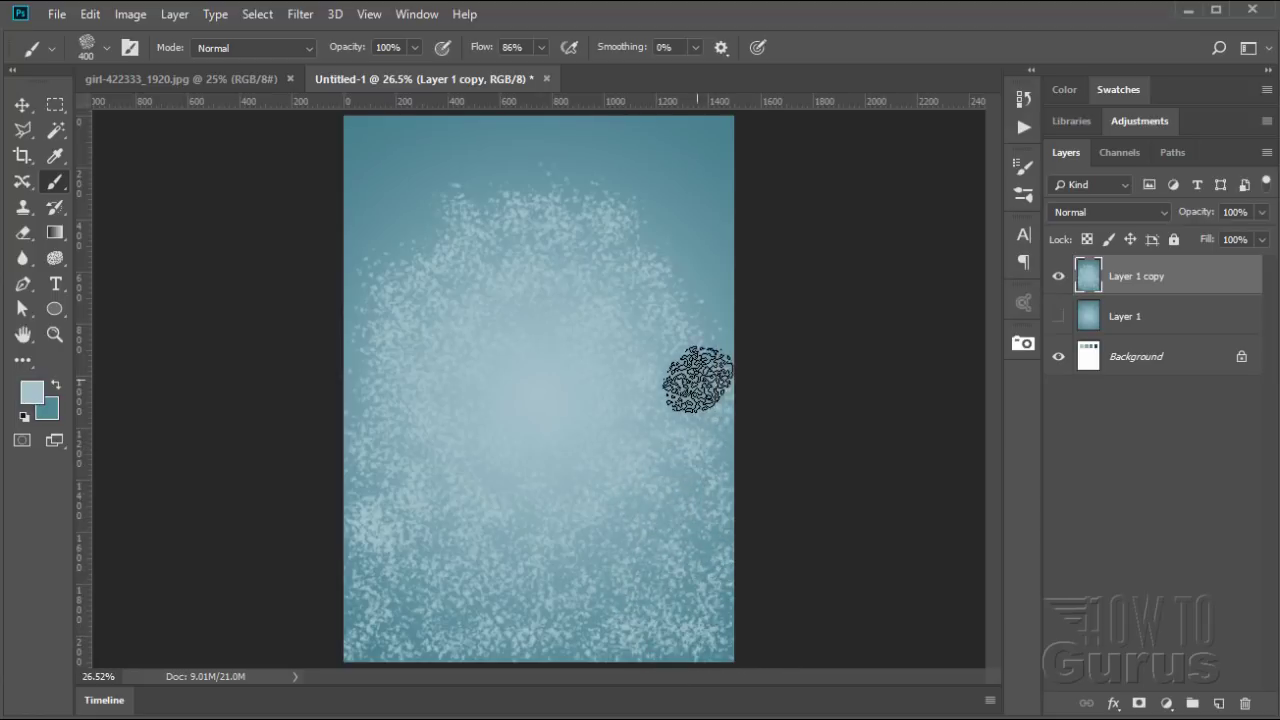
{"action": "mouse_move", "coordinate": [698, 380]}
{"action": "left_mouse_down"}
{"action": "mouse_move", "coordinate": [732, 327]}
{"action": "mouse_move", "coordinate": [707, 311]}
{"action": "mouse_move", "coordinate": [718, 271]}
{"action": "mouse_move", "coordinate": [709, 318]}
{"action": "mouse_move", "coordinate": [685, 265]}
{"action": "mouse_move", "coordinate": [689, 232]}
{"action": "mouse_move", "coordinate": [661, 227]}
{"action": "mouse_move", "coordinate": [702, 227]}
{"action": "mouse_move", "coordinate": [718, 183]}
{"action": "mouse_move", "coordinate": [613, 178]}
{"action": "mouse_move", "coordinate": [631, 147]}
{"action": "left_mouse_up"}
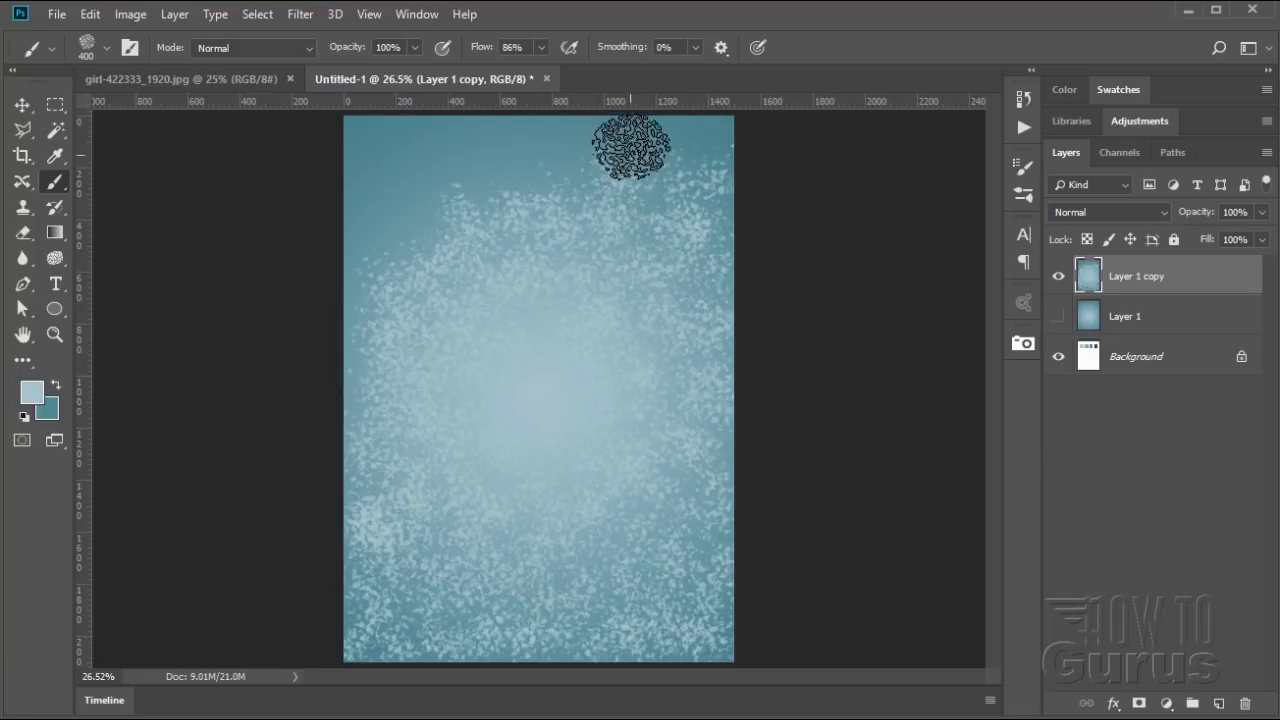
{"action": "mouse_move", "coordinate": [721, 140]}
{"action": "left_mouse_down"}
{"action": "mouse_move", "coordinate": [641, 148]}
{"action": "mouse_move", "coordinate": [628, 133]}
{"action": "mouse_move", "coordinate": [572, 165]}
{"action": "mouse_move", "coordinate": [518, 172]}
{"action": "left_mouse_up"}
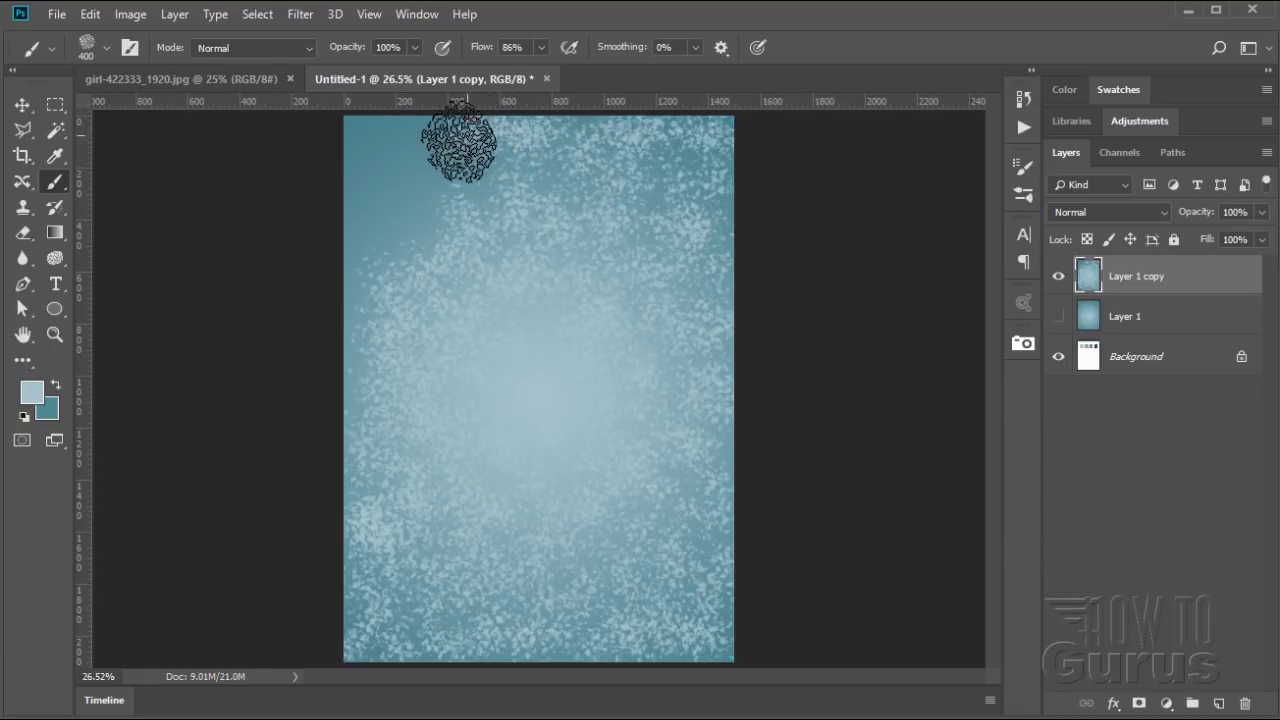
{"action": "left_click_drag", "start_coordinate": [459, 142], "coordinate": [458, 182]}
{"action": "mouse_move", "coordinate": [376, 143]}
{"action": "left_mouse_down"}
{"action": "mouse_move", "coordinate": [435, 137]}
{"action": "mouse_move", "coordinate": [369, 222]}
{"action": "mouse_move", "coordinate": [356, 180]}
{"action": "mouse_move", "coordinate": [387, 182]}
{"action": "mouse_move", "coordinate": [430, 222]}
{"action": "mouse_move", "coordinate": [368, 254]}
{"action": "left_mouse_up"}
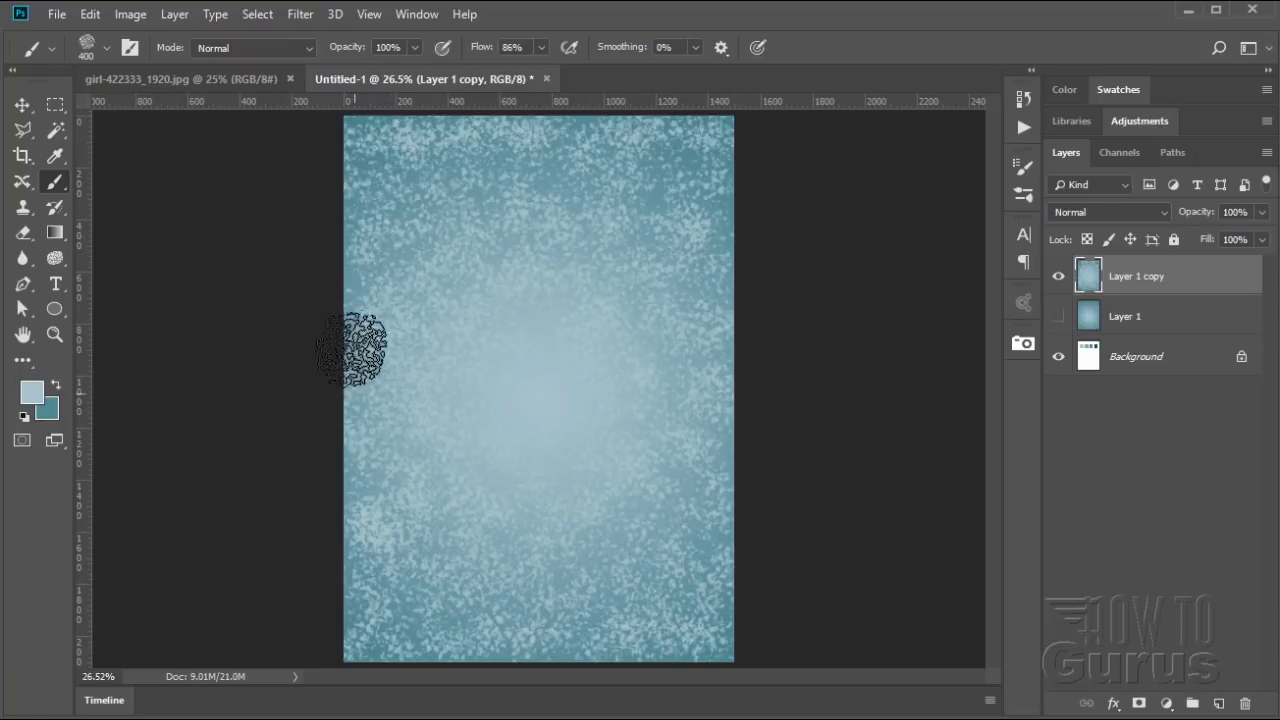
{"action": "left_click_drag", "start_coordinate": [683, 211], "coordinate": [685, 166]}
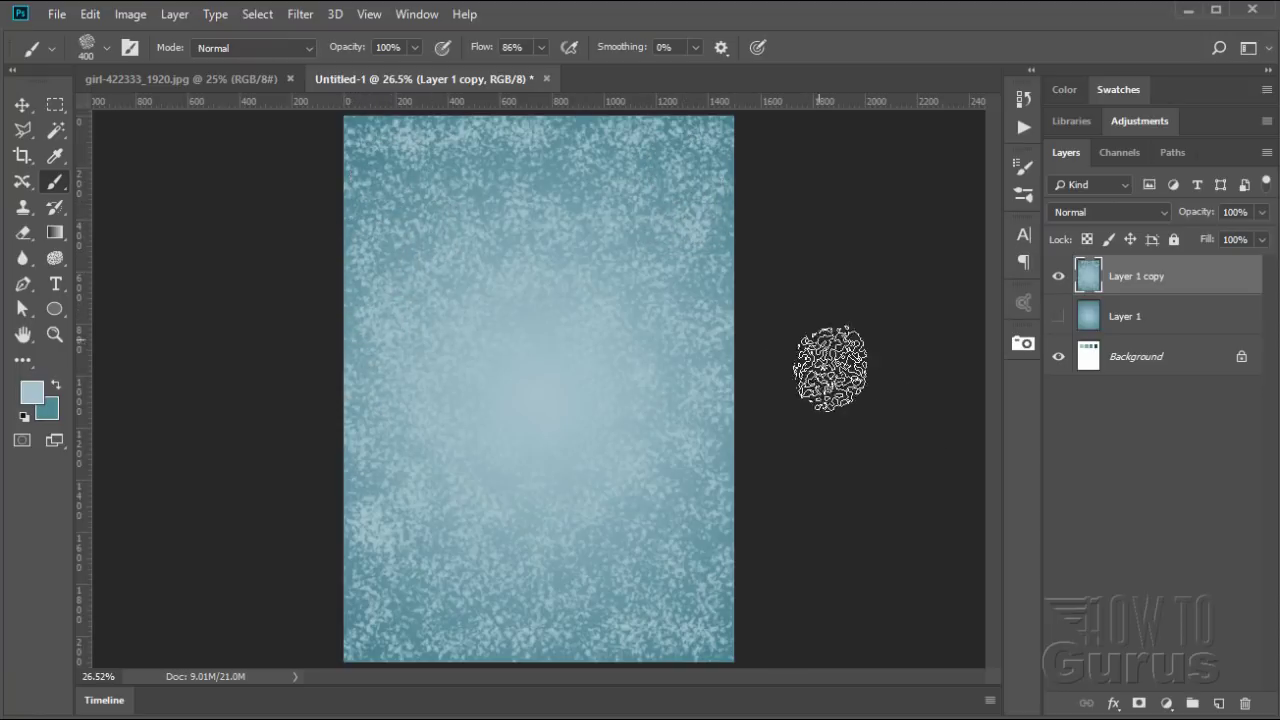
Sample the medium blue-green second swatch from the Background as the foreground color, and return to the Brush with Layer 1 copy shown
{"action": "left_click", "coordinate": [1060, 276]}
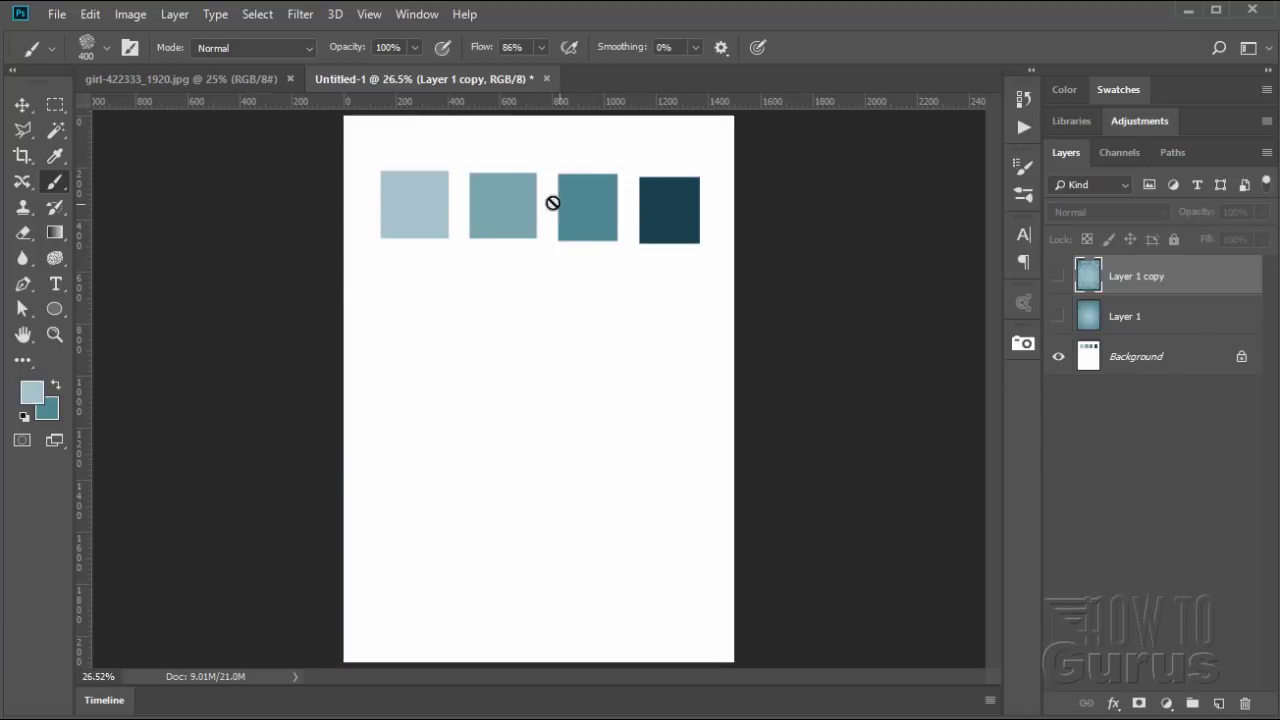
{"action": "left_click", "coordinate": [55, 157]}
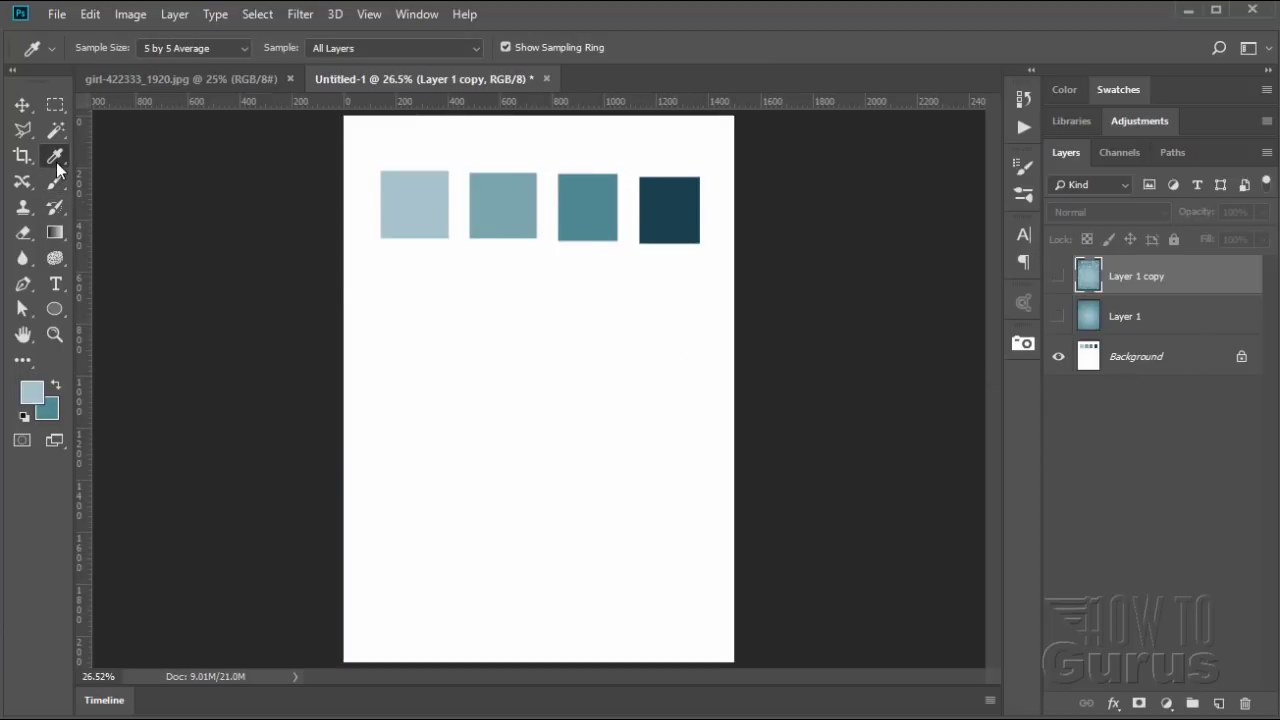
{"action": "left_click", "coordinate": [517, 201]}
{"action": "left_click", "coordinate": [521, 195]}
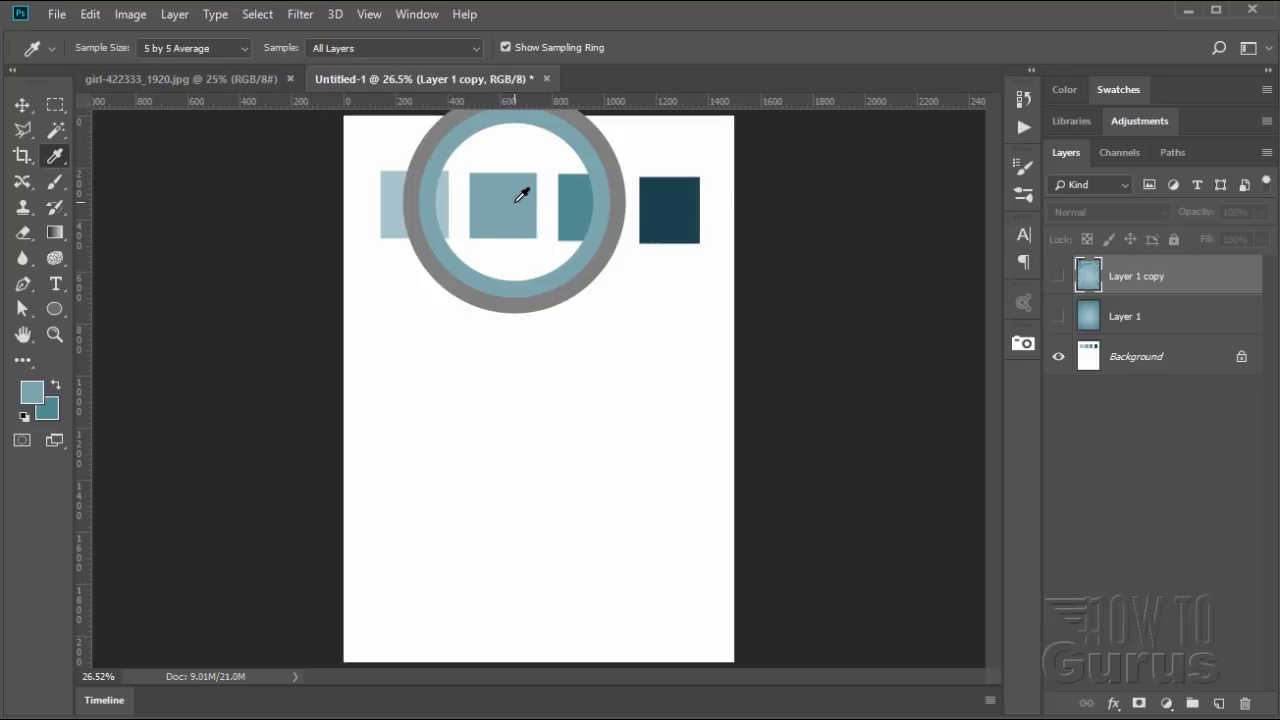
{"action": "left_click", "coordinate": [56, 181]}
{"action": "left_click", "coordinate": [1058, 276]}
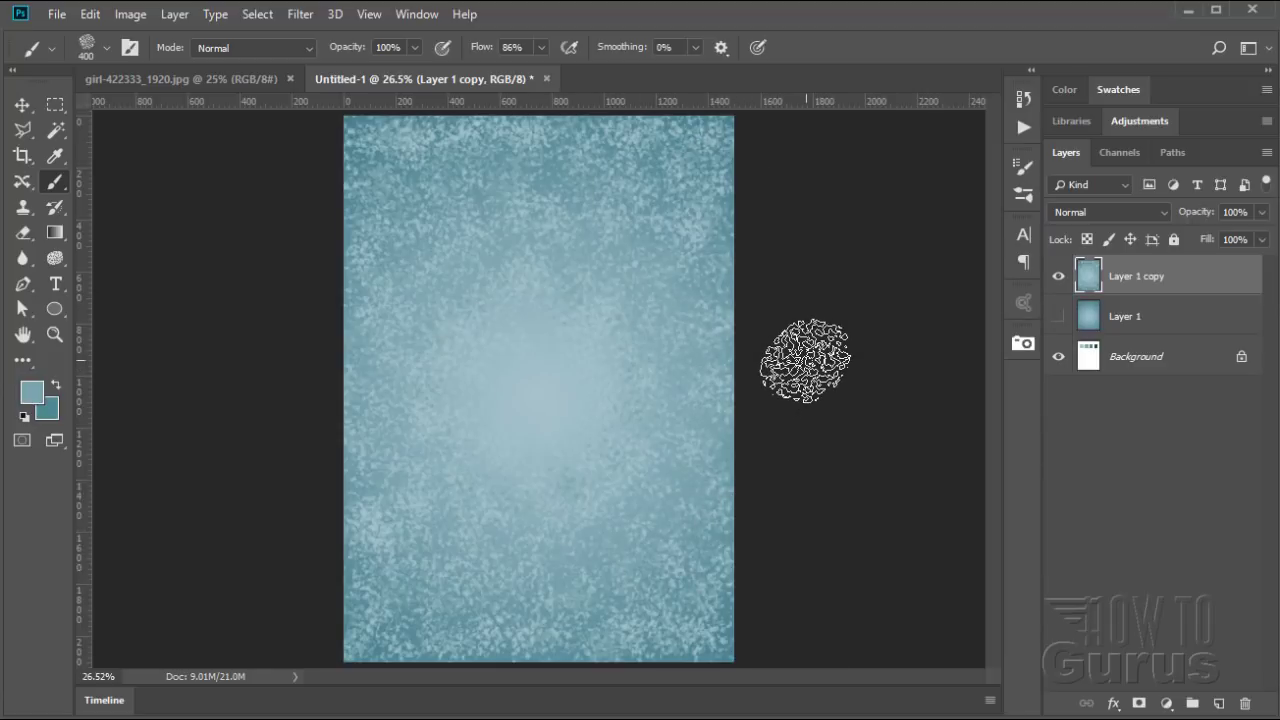
Sample the teal third swatch from the Background as the foreground color, and return to the Brush with Layer 1 copy shown
{"action": "left_click", "coordinate": [1059, 276]}
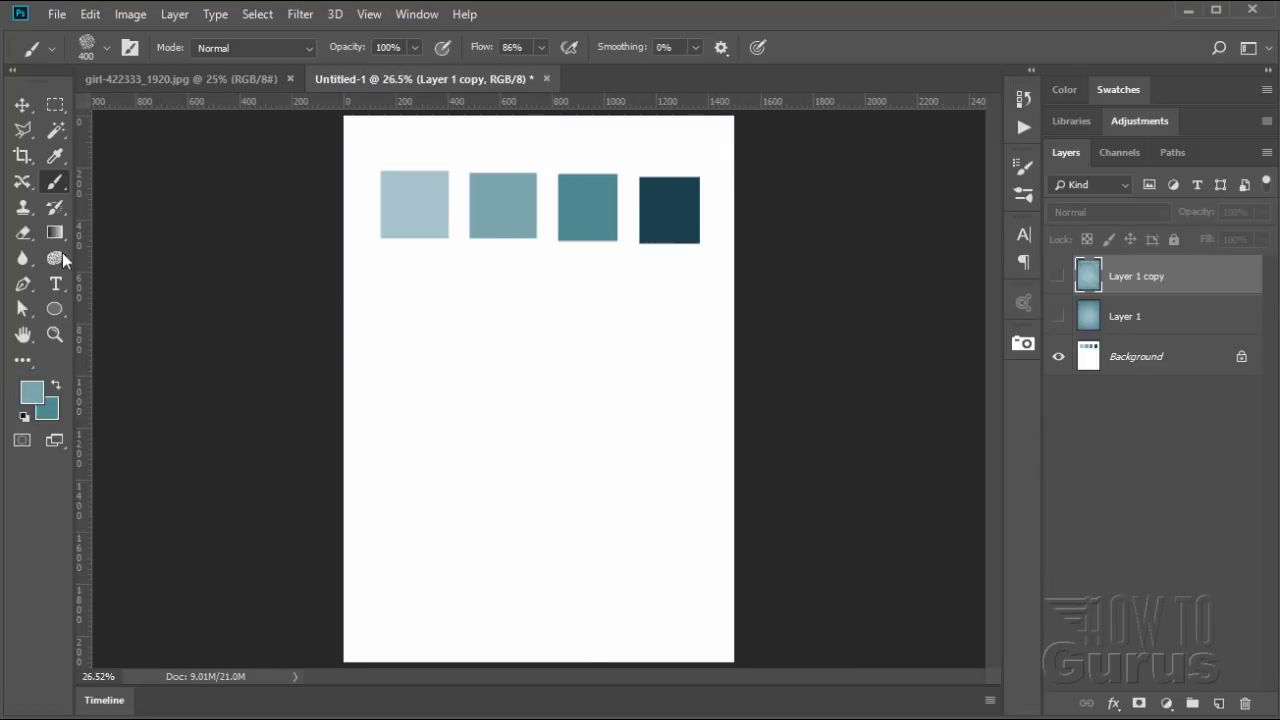
{"action": "left_click", "coordinate": [56, 156]}
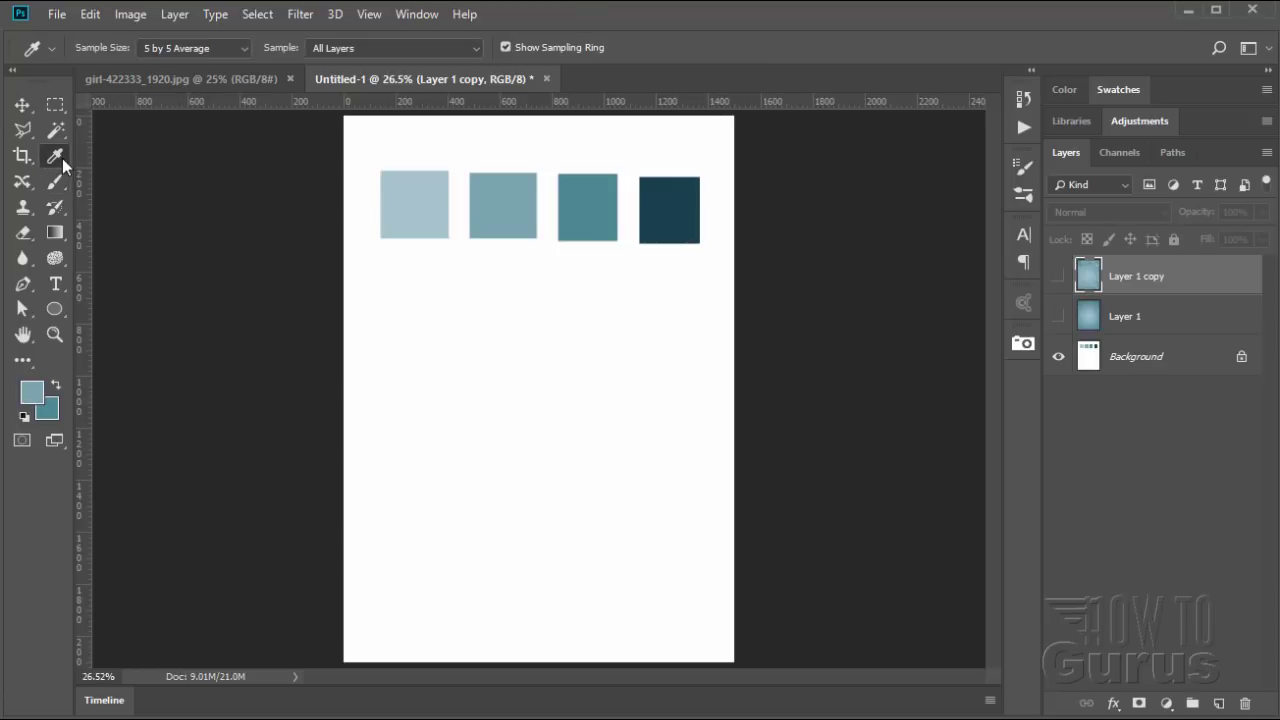
{"action": "left_click", "coordinate": [591, 198]}
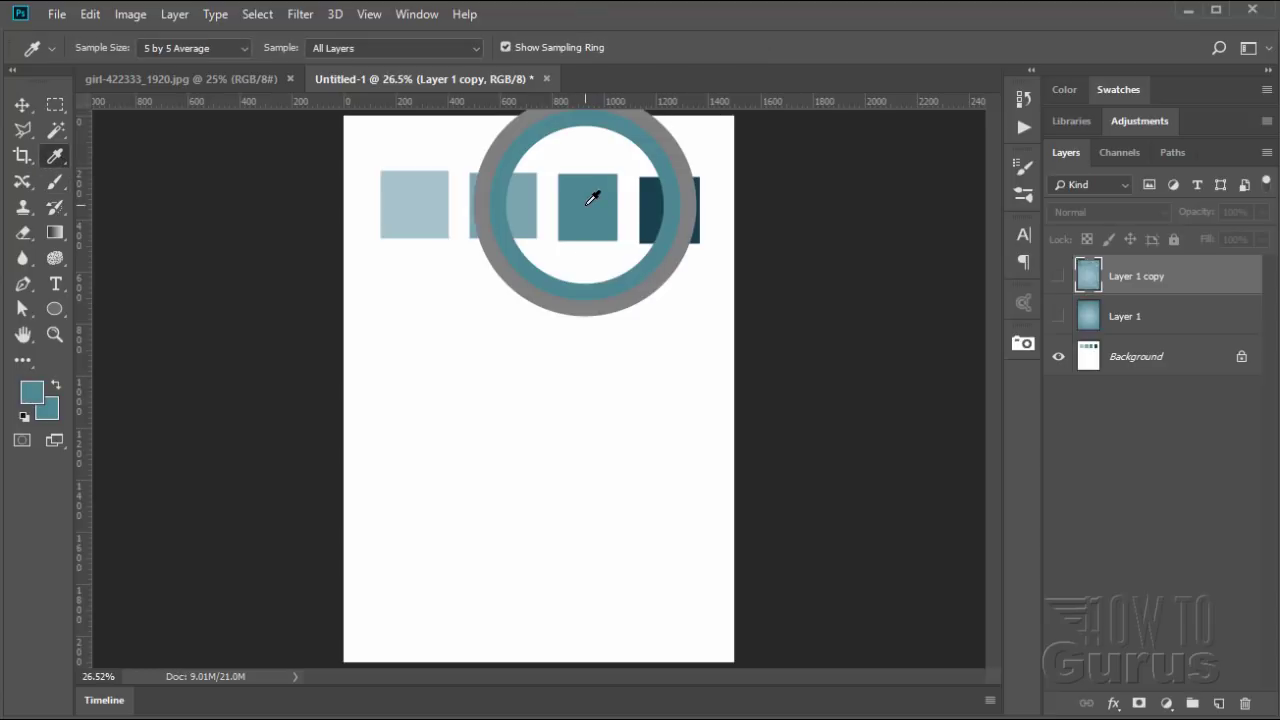
{"action": "left_click", "coordinate": [55, 183]}
{"action": "left_click", "coordinate": [1060, 278]}
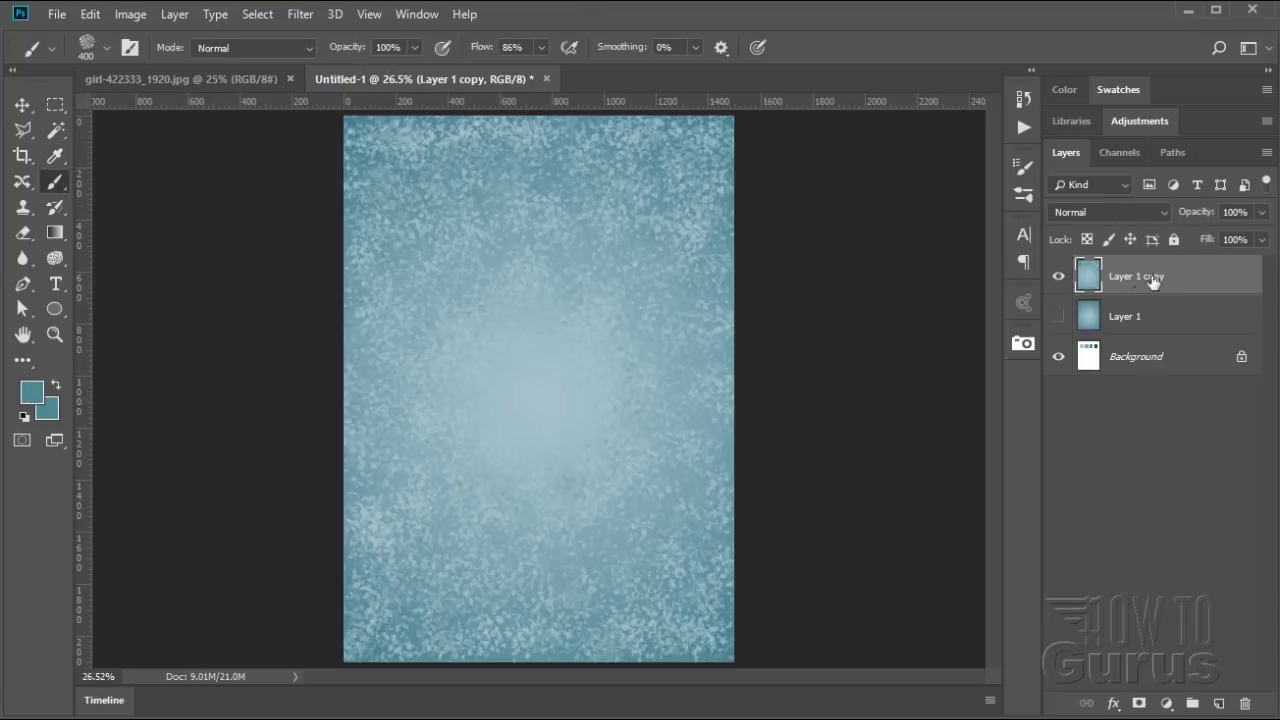
Dab teal charcoal texture in a ring around the bright center and toward the edges of Layer 1 copy
{"action": "mouse_move", "coordinate": [617, 241]}
{"action": "left_mouse_down"}
{"action": "mouse_move", "coordinate": [657, 259]}
{"action": "mouse_move", "coordinate": [685, 347]}
{"action": "mouse_move", "coordinate": [689, 385]}
{"action": "mouse_move", "coordinate": [673, 408]}
{"action": "mouse_move", "coordinate": [692, 430]}
{"action": "mouse_move", "coordinate": [692, 462]}
{"action": "mouse_move", "coordinate": [646, 468]}
{"action": "mouse_move", "coordinate": [674, 420]}
{"action": "mouse_move", "coordinate": [683, 491]}
{"action": "mouse_move", "coordinate": [633, 484]}
{"action": "mouse_move", "coordinate": [622, 535]}
{"action": "mouse_move", "coordinate": [578, 527]}
{"action": "mouse_move", "coordinate": [529, 550]}
{"action": "mouse_move", "coordinate": [520, 532]}
{"action": "mouse_move", "coordinate": [444, 514]}
{"action": "mouse_move", "coordinate": [437, 460]}
{"action": "mouse_move", "coordinate": [401, 439]}
{"action": "mouse_move", "coordinate": [420, 410]}
{"action": "mouse_move", "coordinate": [394, 380]}
{"action": "mouse_move", "coordinate": [426, 346]}
{"action": "mouse_move", "coordinate": [410, 262]}
{"action": "mouse_move", "coordinate": [451, 261]}
{"action": "mouse_move", "coordinate": [518, 208]}
{"action": "mouse_move", "coordinate": [610, 196]}
{"action": "mouse_move", "coordinate": [636, 218]}
{"action": "mouse_move", "coordinate": [696, 225]}
{"action": "mouse_move", "coordinate": [702, 462]}
{"action": "mouse_move", "coordinate": [681, 518]}
{"action": "mouse_move", "coordinate": [621, 570]}
{"action": "mouse_move", "coordinate": [484, 590]}
{"action": "mouse_move", "coordinate": [482, 564]}
{"action": "mouse_move", "coordinate": [417, 560]}
{"action": "mouse_move", "coordinate": [381, 480]}
{"action": "mouse_move", "coordinate": [402, 458]}
{"action": "mouse_move", "coordinate": [378, 365]}
{"action": "left_mouse_up"}
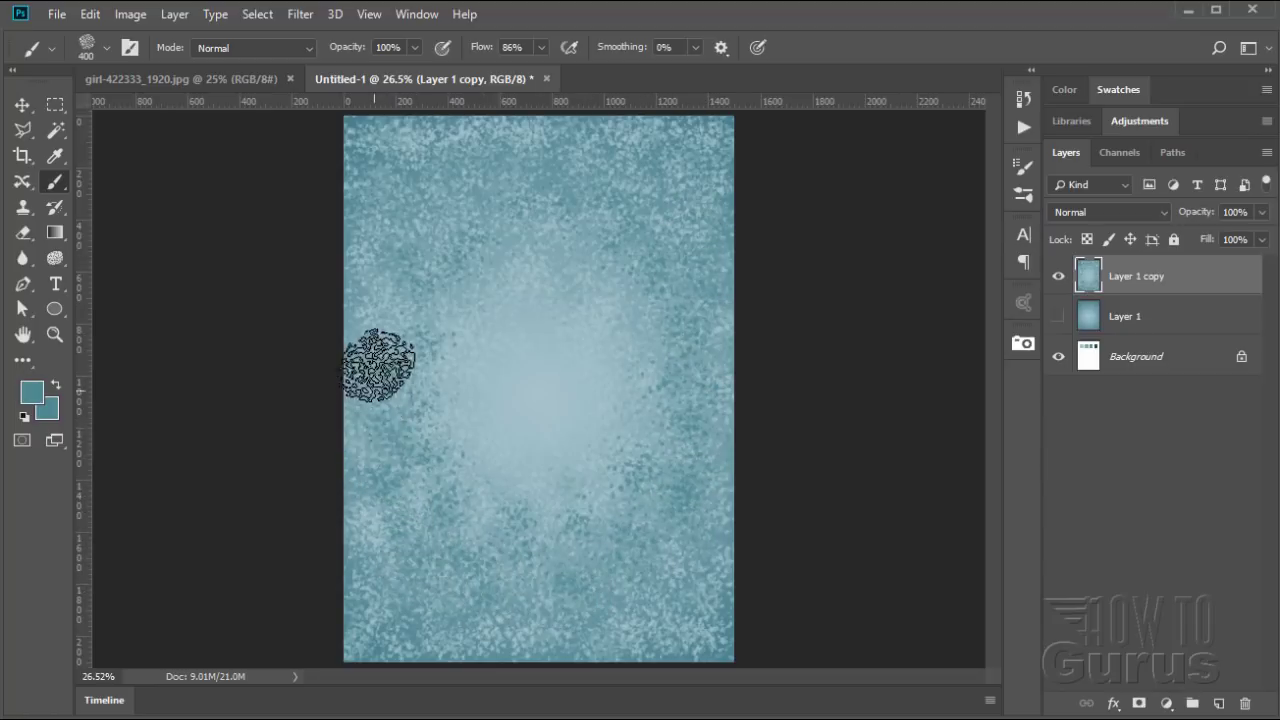
{"action": "left_click_drag", "start_coordinate": [386, 311], "coordinate": [405, 256]}
{"action": "mouse_move", "coordinate": [445, 217]}
{"action": "left_mouse_down"}
{"action": "mouse_move", "coordinate": [511, 250]}
{"action": "mouse_move", "coordinate": [485, 206]}
{"action": "mouse_move", "coordinate": [513, 180]}
{"action": "mouse_move", "coordinate": [587, 180]}
{"action": "mouse_move", "coordinate": [599, 196]}
{"action": "mouse_move", "coordinate": [648, 178]}
{"action": "mouse_move", "coordinate": [692, 202]}
{"action": "mouse_move", "coordinate": [697, 237]}
{"action": "mouse_move", "coordinate": [585, 300]}
{"action": "mouse_move", "coordinate": [552, 303]}
{"action": "mouse_move", "coordinate": [547, 255]}
{"action": "mouse_move", "coordinate": [572, 236]}
{"action": "mouse_move", "coordinate": [662, 252]}
{"action": "mouse_move", "coordinate": [657, 338]}
{"action": "mouse_move", "coordinate": [634, 387]}
{"action": "mouse_move", "coordinate": [589, 428]}
{"action": "mouse_move", "coordinate": [588, 535]}
{"action": "mouse_move", "coordinate": [538, 536]}
{"action": "mouse_move", "coordinate": [524, 481]}
{"action": "mouse_move", "coordinate": [416, 528]}
{"action": "mouse_move", "coordinate": [387, 570]}
{"action": "mouse_move", "coordinate": [413, 614]}
{"action": "mouse_move", "coordinate": [392, 625]}
{"action": "mouse_move", "coordinate": [402, 649]}
{"action": "mouse_move", "coordinate": [479, 647]}
{"action": "mouse_move", "coordinate": [559, 598]}
{"action": "mouse_move", "coordinate": [615, 626]}
{"action": "mouse_move", "coordinate": [672, 590]}
{"action": "mouse_move", "coordinate": [738, 347]}
{"action": "mouse_move", "coordinate": [698, 275]}
{"action": "mouse_move", "coordinate": [713, 207]}
{"action": "mouse_move", "coordinate": [677, 165]}
{"action": "mouse_move", "coordinate": [563, 152]}
{"action": "mouse_move", "coordinate": [440, 163]}
{"action": "mouse_move", "coordinate": [411, 189]}
{"action": "mouse_move", "coordinate": [371, 173]}
{"action": "left_mouse_up"}
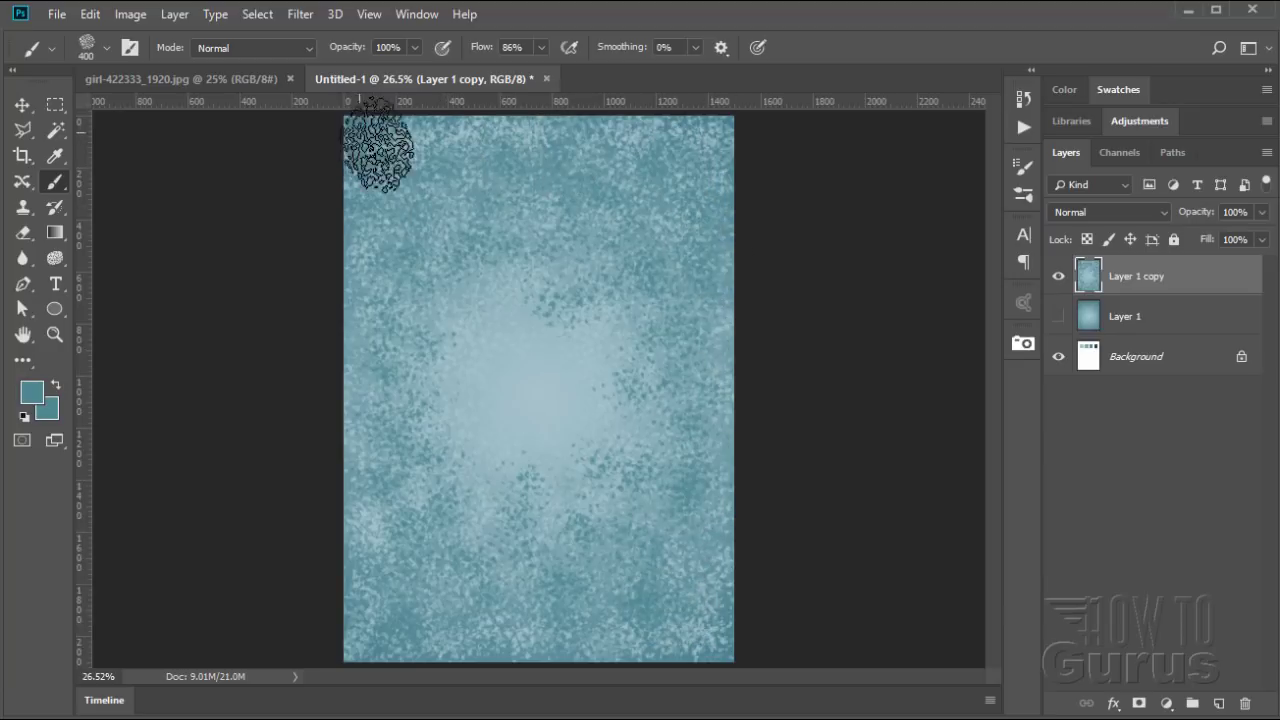
Sample the dark navy fourth swatch from the Background as the foreground color, and return to the Brush with Layer 1 copy shown
{"action": "left_click", "coordinate": [1059, 278]}
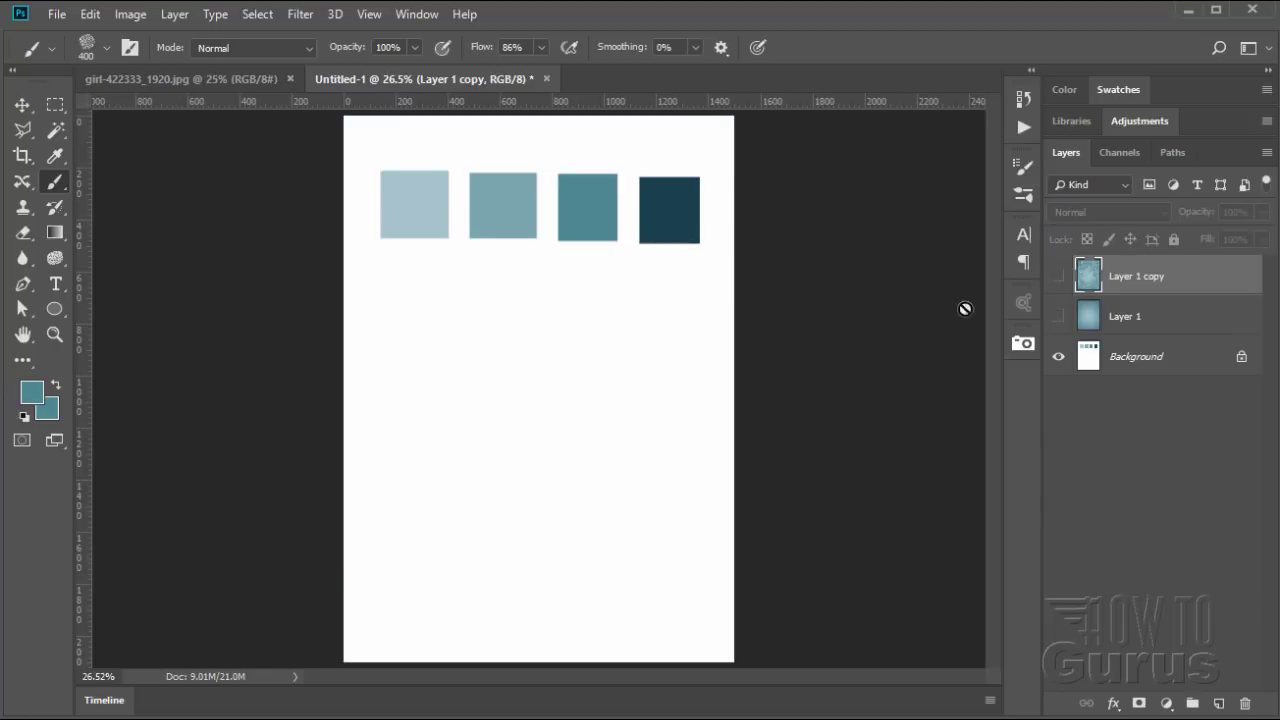
{"action": "left_click", "coordinate": [51, 160]}
{"action": "left_click", "coordinate": [688, 195]}
{"action": "left_click", "coordinate": [687, 195]}
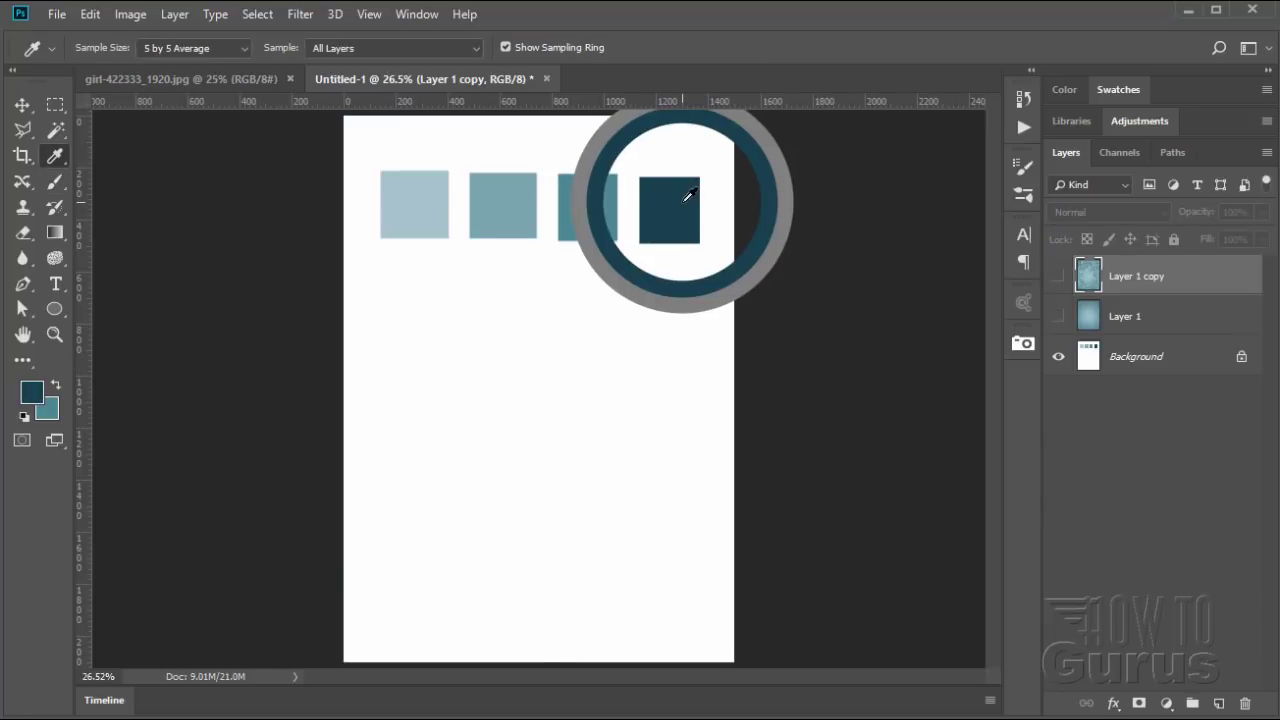
{"action": "left_click", "coordinate": [52, 188]}
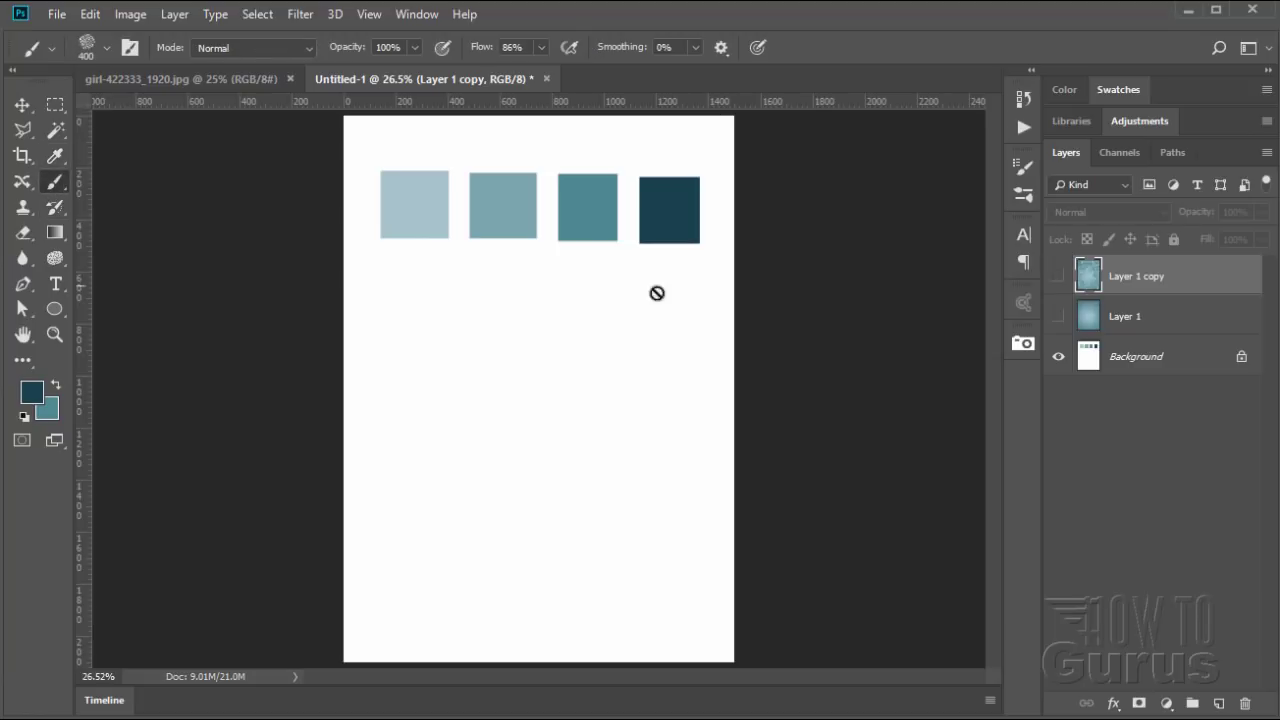
{"action": "left_click", "coordinate": [1060, 276]}
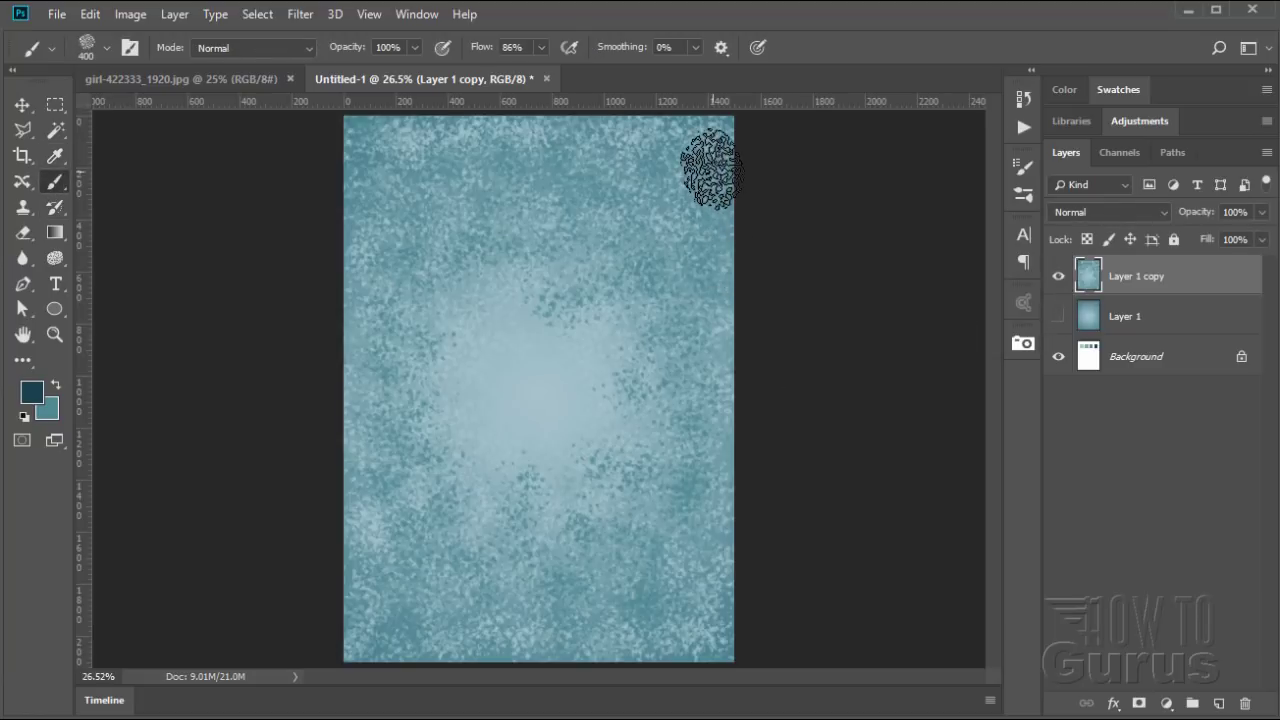
Dab dark navy charcoal texture across the upper part of the canvas and along its upper side edges
{"action": "mouse_move", "coordinate": [690, 145]}
{"action": "left_mouse_down"}
{"action": "mouse_move", "coordinate": [565, 121]}
{"action": "mouse_move", "coordinate": [728, 130]}
{"action": "mouse_move", "coordinate": [716, 118]}
{"action": "mouse_move", "coordinate": [436, 116]}
{"action": "left_mouse_up"}
{"action": "left_click_drag", "start_coordinate": [353, 135], "coordinate": [339, 196]}
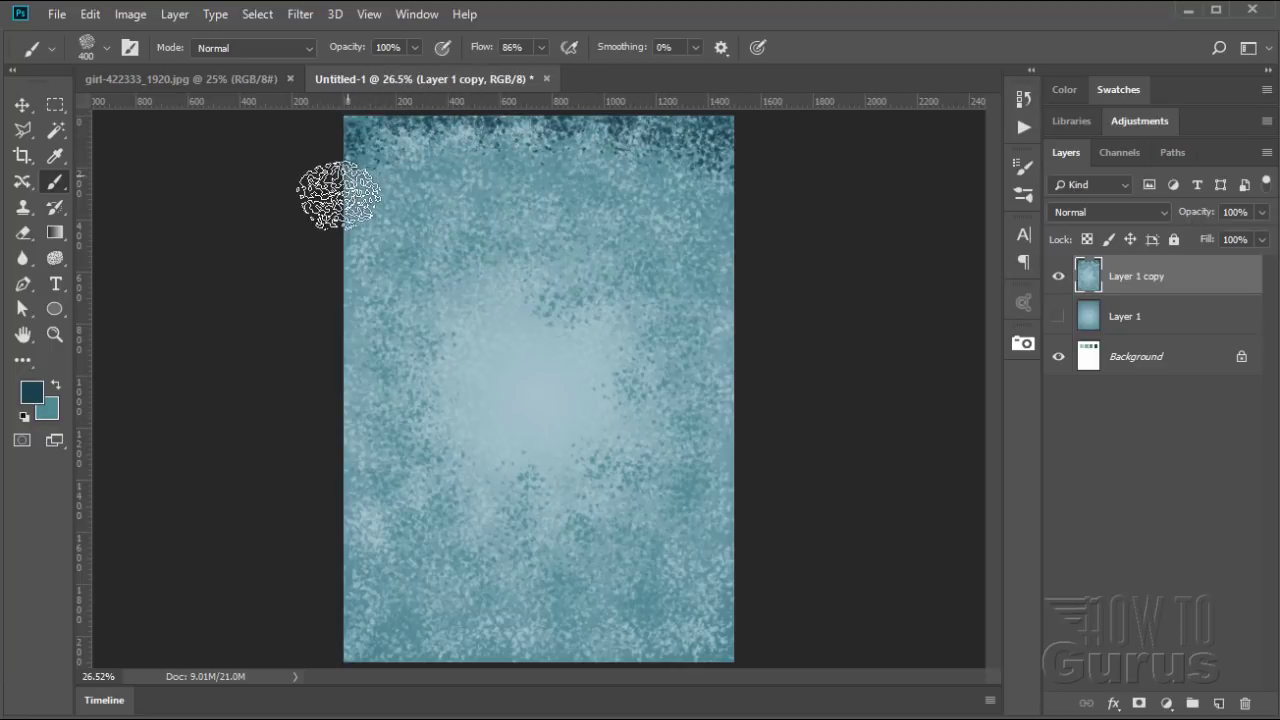
{"action": "mouse_move", "coordinate": [400, 160]}
{"action": "left_mouse_down"}
{"action": "mouse_move", "coordinate": [480, 129]}
{"action": "mouse_move", "coordinate": [560, 129]}
{"action": "mouse_move", "coordinate": [680, 157]}
{"action": "mouse_move", "coordinate": [712, 197]}
{"action": "left_mouse_up"}
{"action": "mouse_move", "coordinate": [732, 270]}
{"action": "left_mouse_down"}
{"action": "mouse_move", "coordinate": [746, 212]}
{"action": "mouse_move", "coordinate": [737, 169]}
{"action": "mouse_move", "coordinate": [654, 194]}
{"action": "mouse_move", "coordinate": [663, 182]}
{"action": "mouse_move", "coordinate": [631, 164]}
{"action": "mouse_move", "coordinate": [563, 159]}
{"action": "left_mouse_up"}
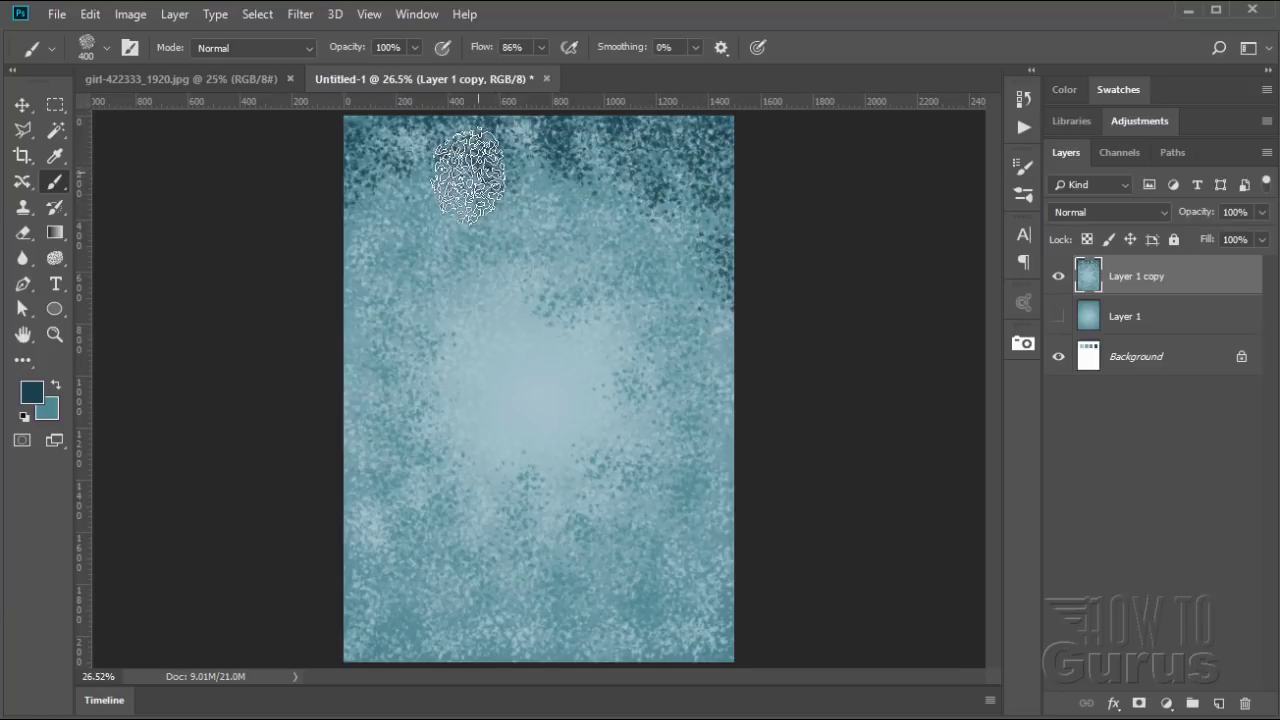
{"action": "mouse_move", "coordinate": [354, 268]}
{"action": "left_mouse_down"}
{"action": "mouse_move", "coordinate": [380, 284]}
{"action": "mouse_move", "coordinate": [405, 219]}
{"action": "mouse_move", "coordinate": [540, 195]}
{"action": "mouse_move", "coordinate": [638, 229]}
{"action": "mouse_move", "coordinate": [708, 330]}
{"action": "left_mouse_up"}
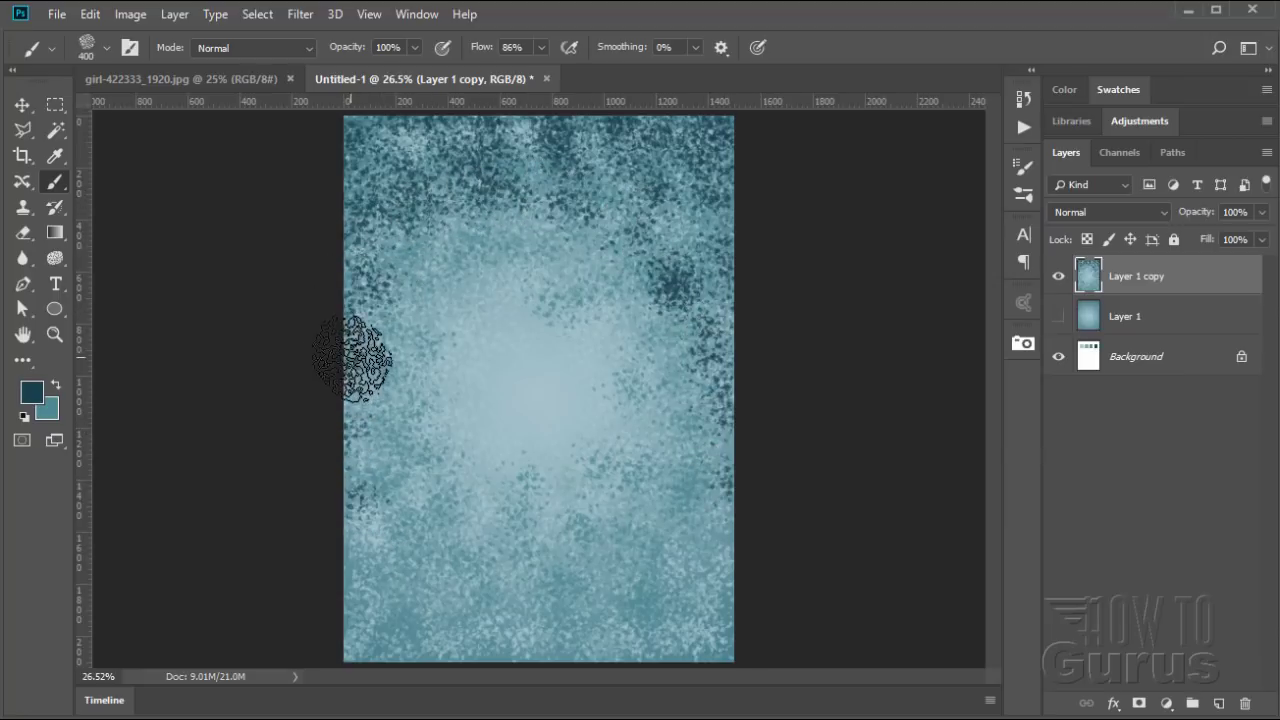
Continue the dark navy charcoal dabs down the left edge, across the bottom and up the lower right edge
{"action": "left_click_drag", "start_coordinate": [352, 359], "coordinate": [355, 552]}
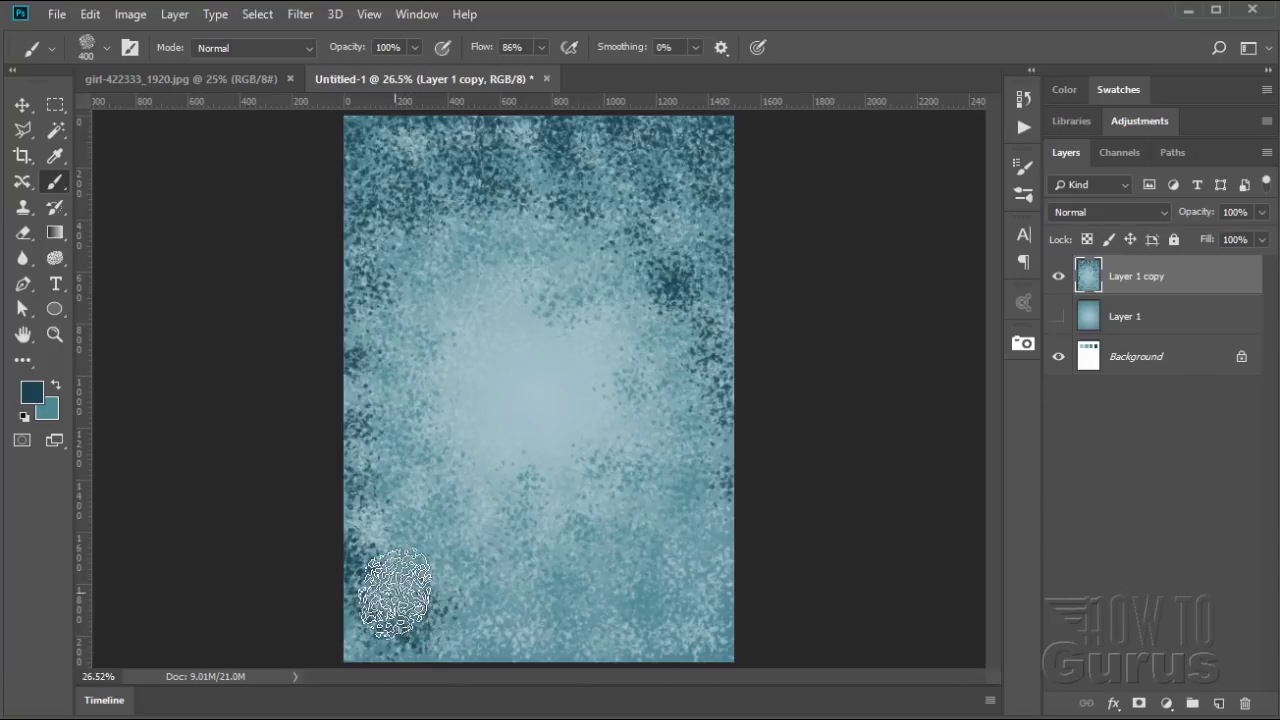
{"action": "left_click_drag", "start_coordinate": [396, 593], "coordinate": [357, 565]}
{"action": "left_click", "coordinate": [334, 428]}
{"action": "left_click_drag", "start_coordinate": [490, 595], "coordinate": [481, 632]}
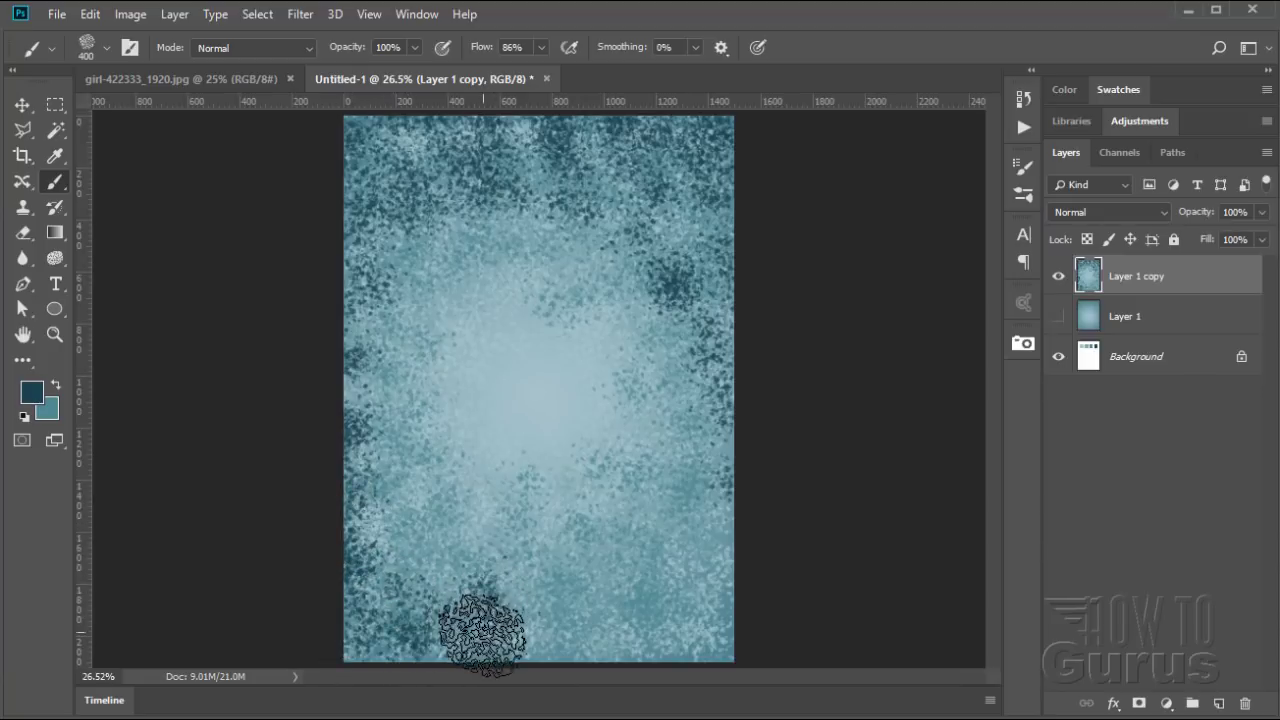
{"action": "left_click", "coordinate": [569, 634]}
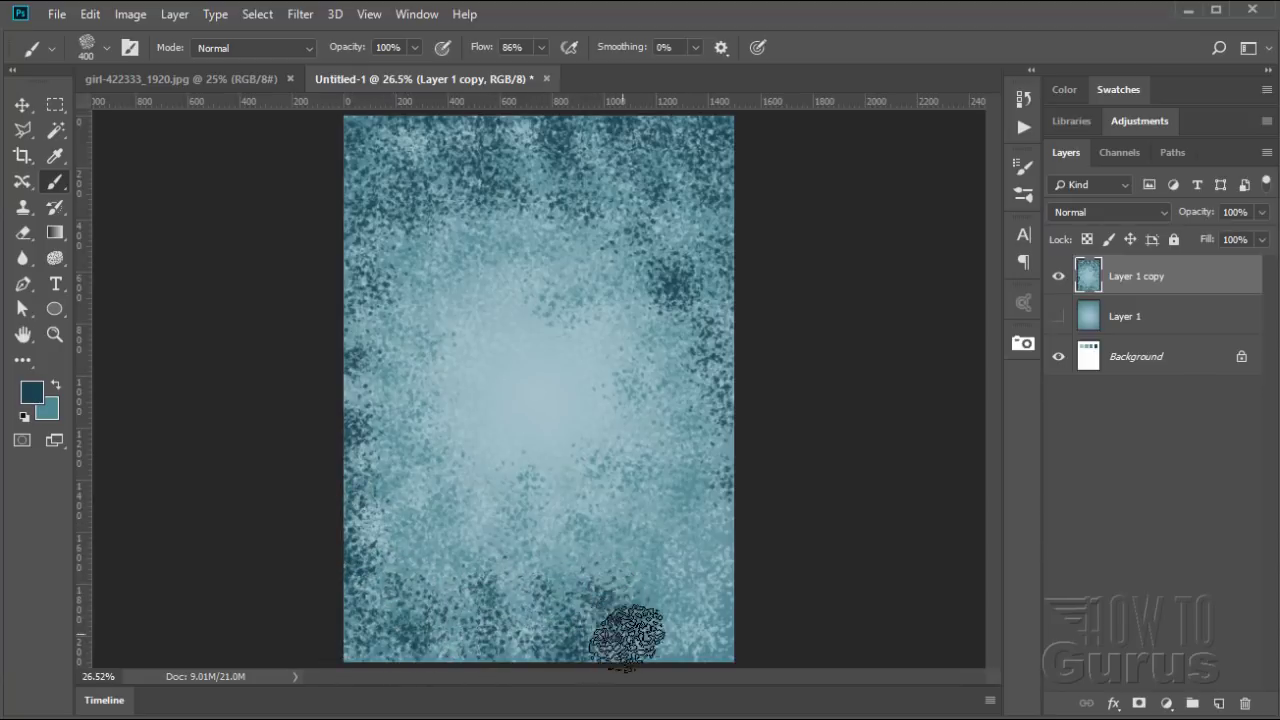
{"action": "mouse_move", "coordinate": [628, 636]}
{"action": "left_mouse_down"}
{"action": "mouse_move", "coordinate": [663, 634]}
{"action": "mouse_move", "coordinate": [645, 596]}
{"action": "mouse_move", "coordinate": [683, 600]}
{"action": "left_mouse_up"}
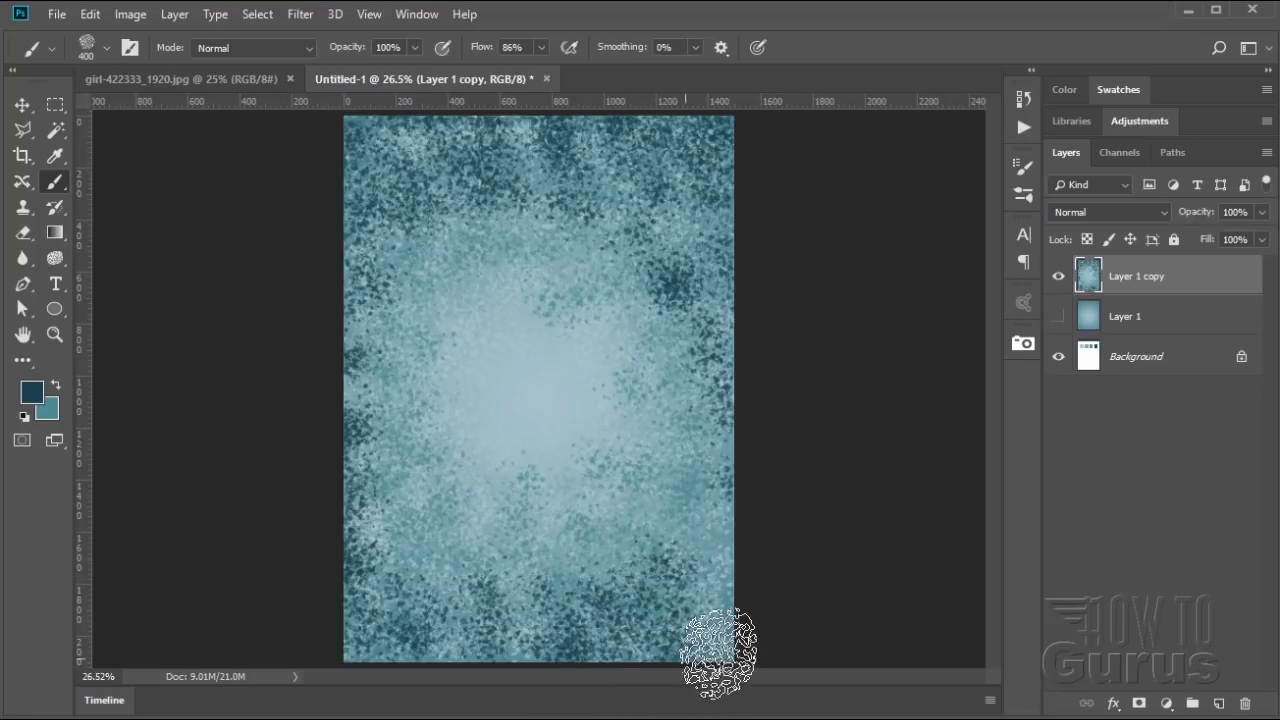
{"action": "left_click_drag", "start_coordinate": [717, 510], "coordinate": [712, 588]}
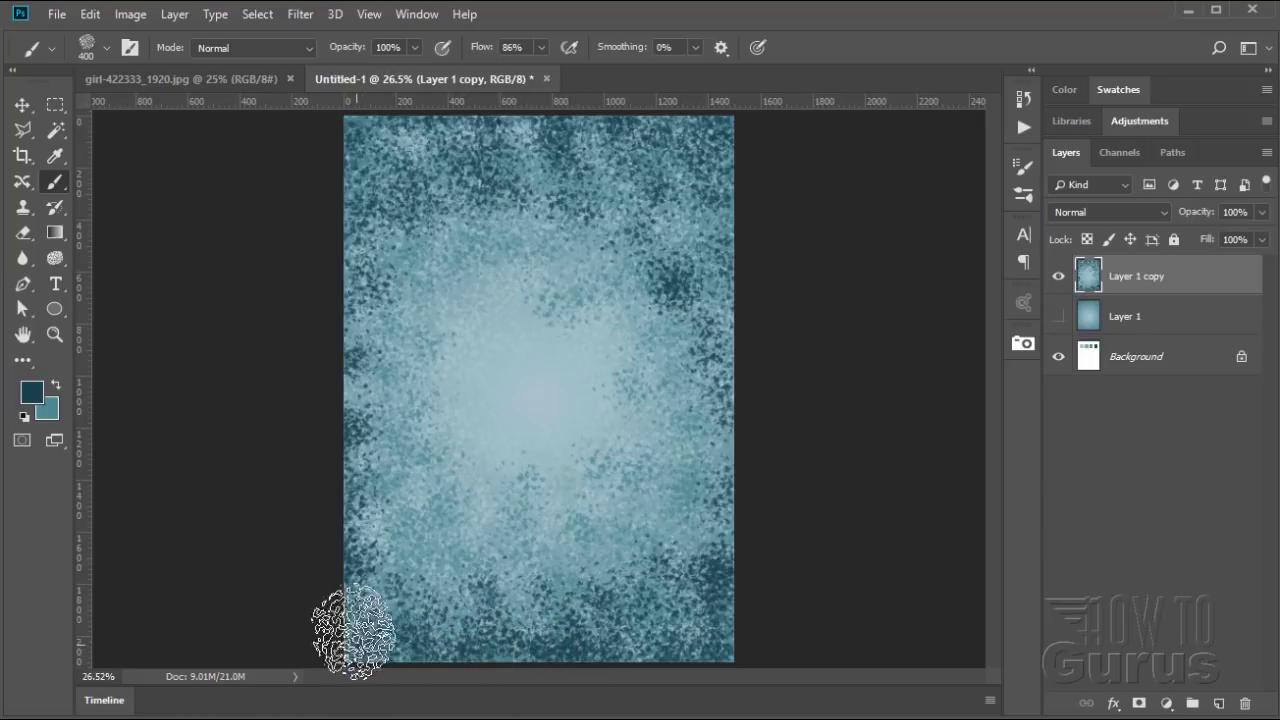
Deepen the dark border with more navy dabs along the very bottom, the top and the upper right edges
{"action": "mouse_move", "coordinate": [354, 631]}
{"action": "left_mouse_down"}
{"action": "mouse_move", "coordinate": [446, 666]}
{"action": "mouse_move", "coordinate": [618, 646]}
{"action": "left_mouse_up"}
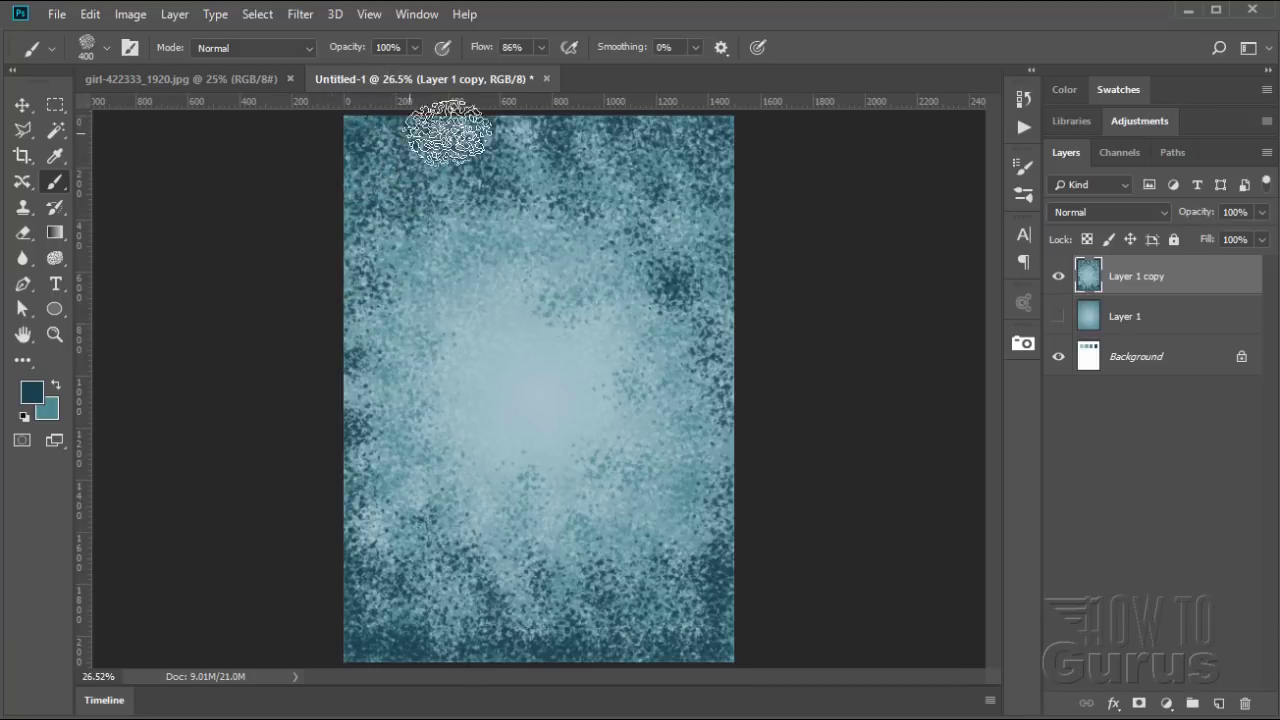
{"action": "mouse_move", "coordinate": [543, 140]}
{"action": "left_mouse_down"}
{"action": "mouse_move", "coordinate": [604, 137]}
{"action": "mouse_move", "coordinate": [557, 128]}
{"action": "mouse_move", "coordinate": [666, 132]}
{"action": "mouse_move", "coordinate": [705, 143]}
{"action": "mouse_move", "coordinate": [737, 178]}
{"action": "left_mouse_up"}
{"action": "left_click_drag", "start_coordinate": [732, 227], "coordinate": [745, 350]}
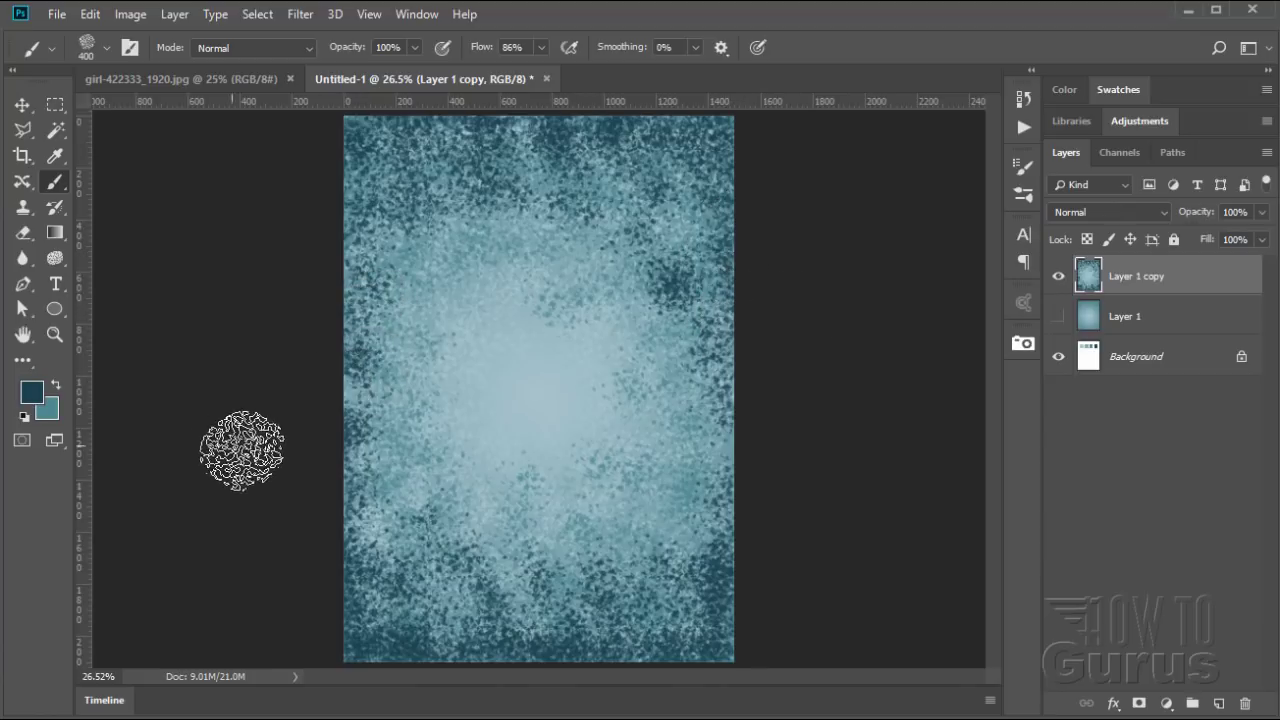
Apply a Gaussian Blur with a radius of 9 pixels to Layer 1 copy, and return to the Brush
{"action": "left_click", "coordinate": [296, 15]}
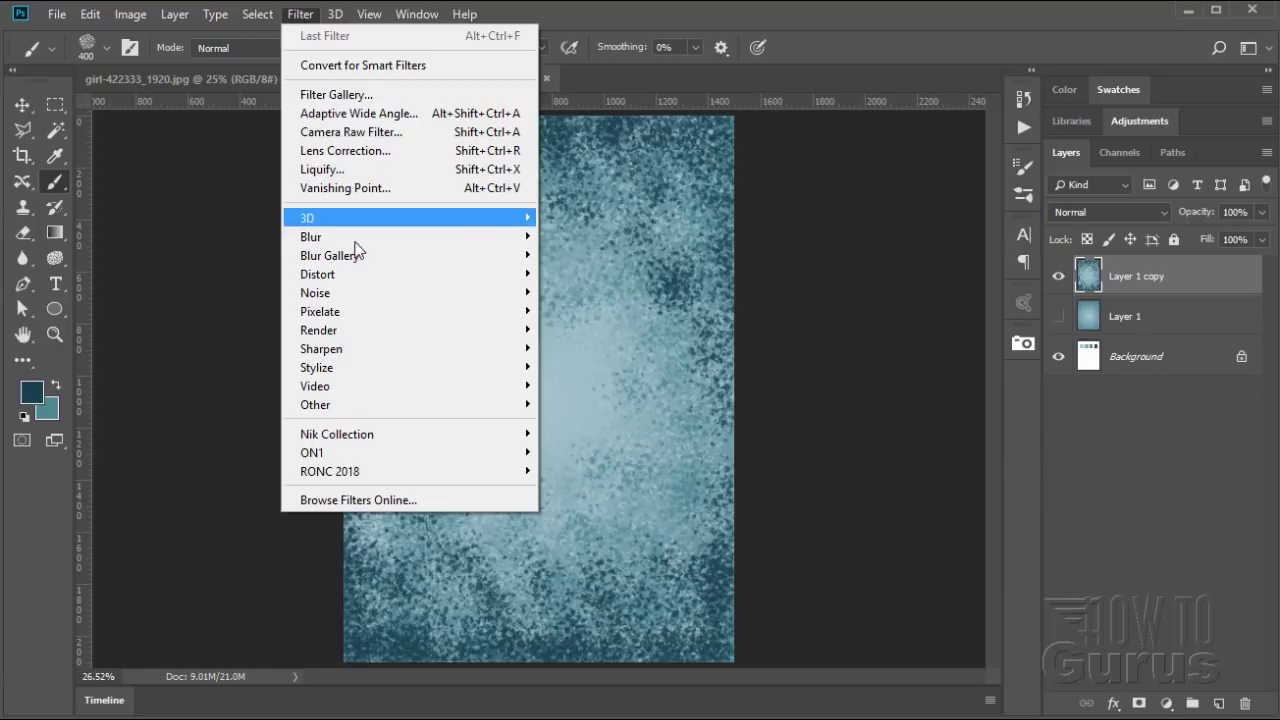
{"action": "mouse_move", "coordinate": [354, 237]}
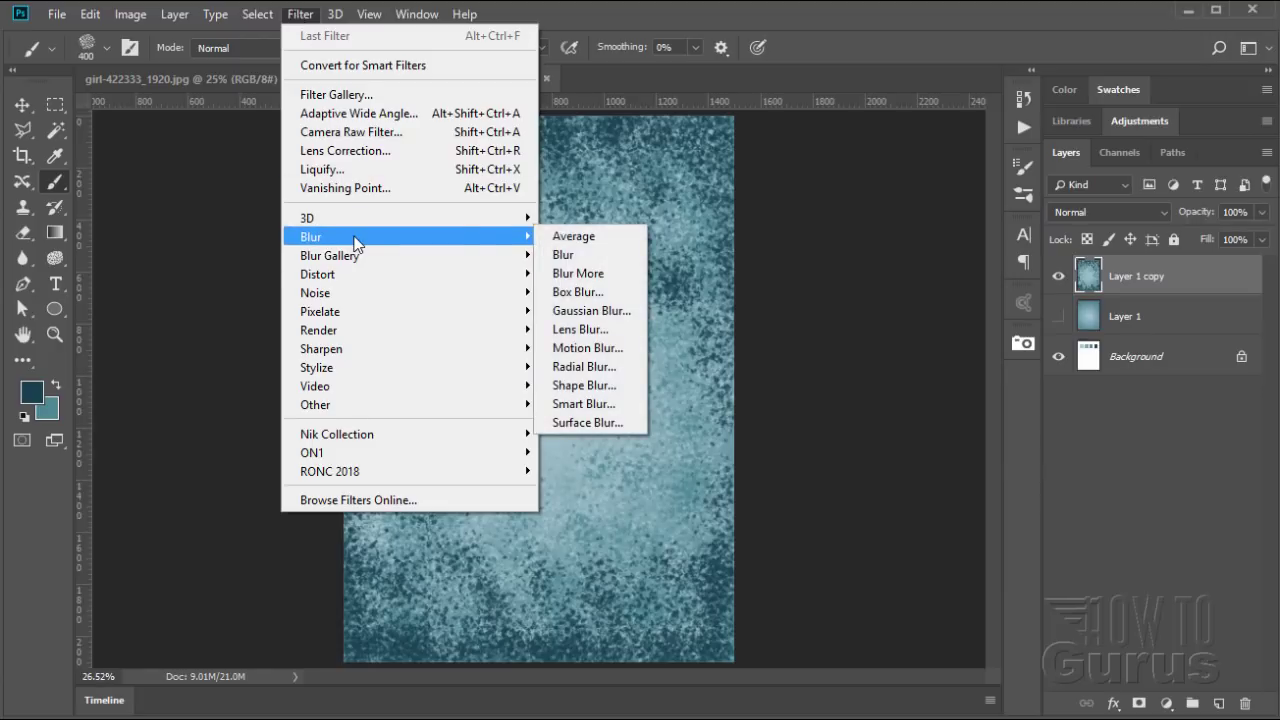
{"action": "left_click", "coordinate": [600, 312]}
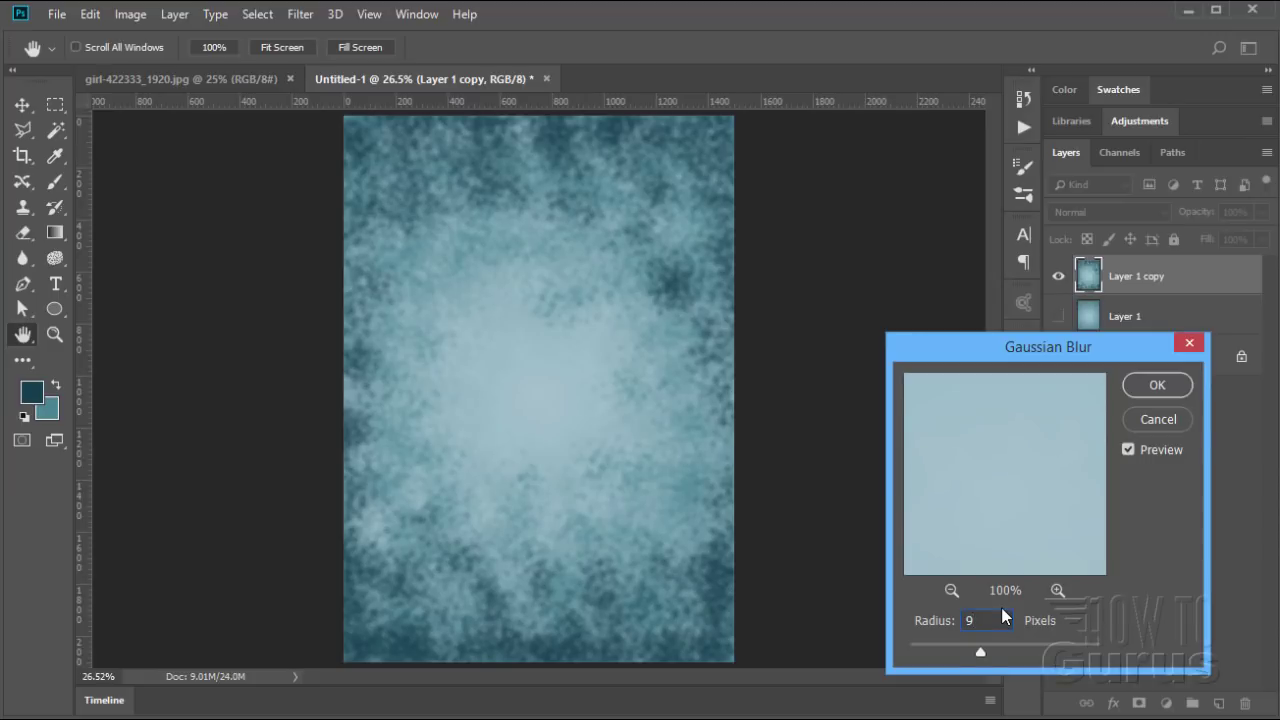
{"action": "left_click", "coordinate": [1155, 384]}
{"action": "key", "text": "b"}
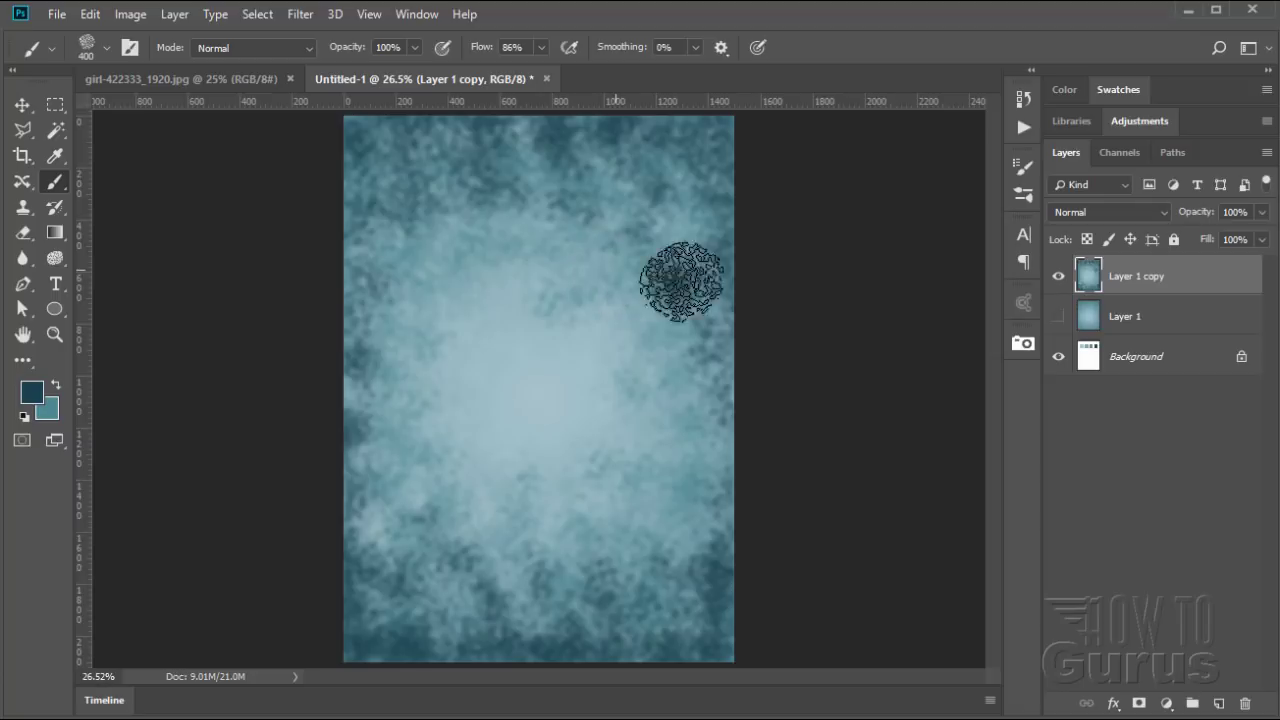
Sample the lightest first swatch from the Background and dab it in charcoal texture in a wide ring around Layer 1 copy's bright centre
{"action": "left_click", "coordinate": [1062, 279]}
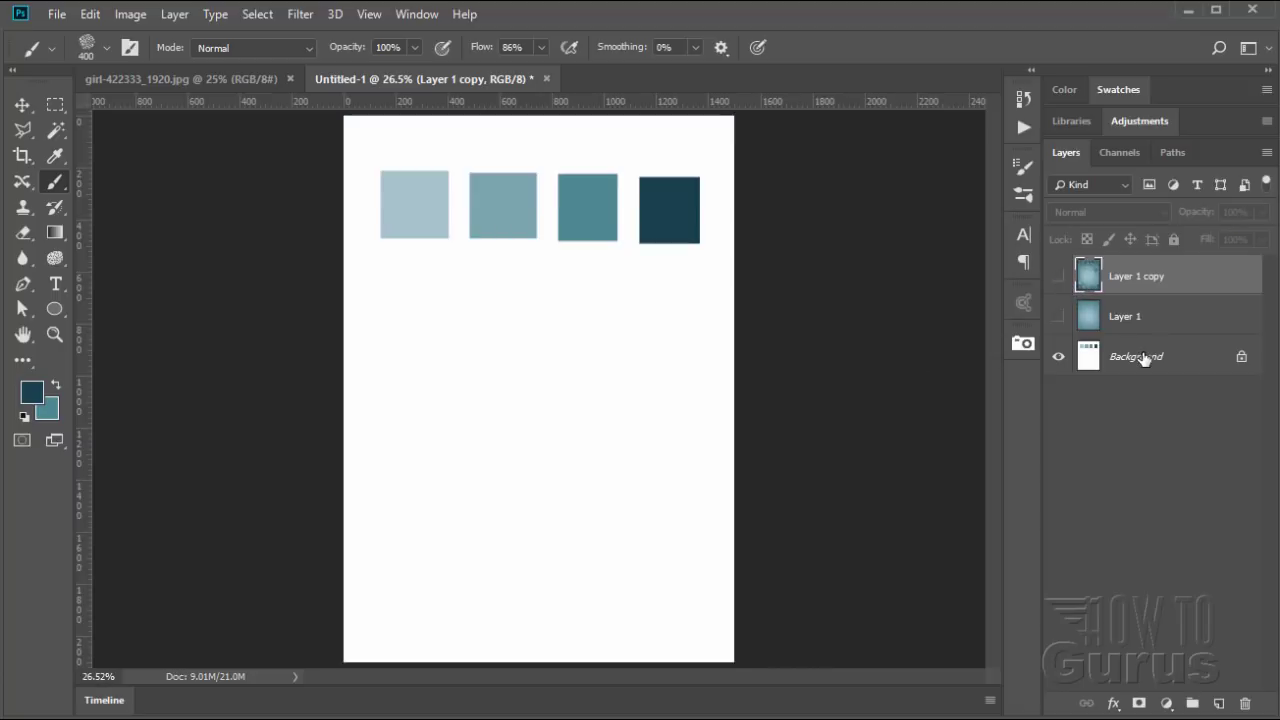
{"action": "left_click", "coordinate": [56, 157]}
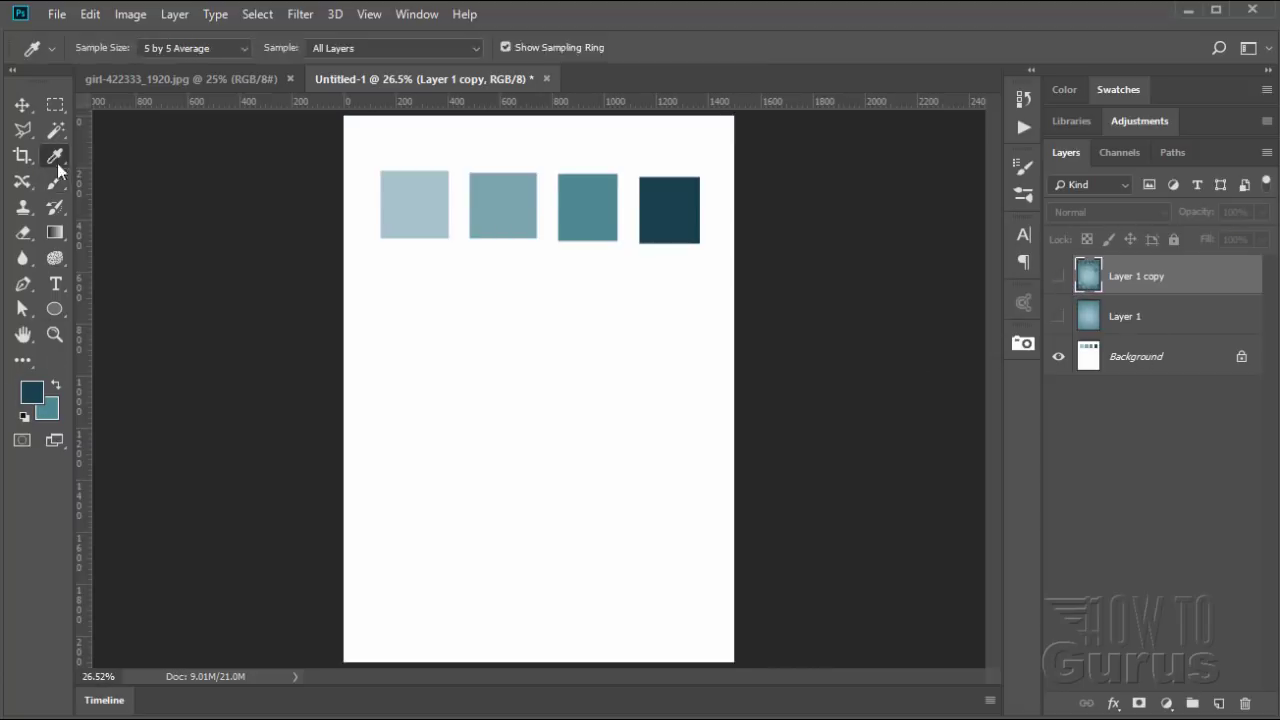
{"action": "left_click", "coordinate": [419, 195]}
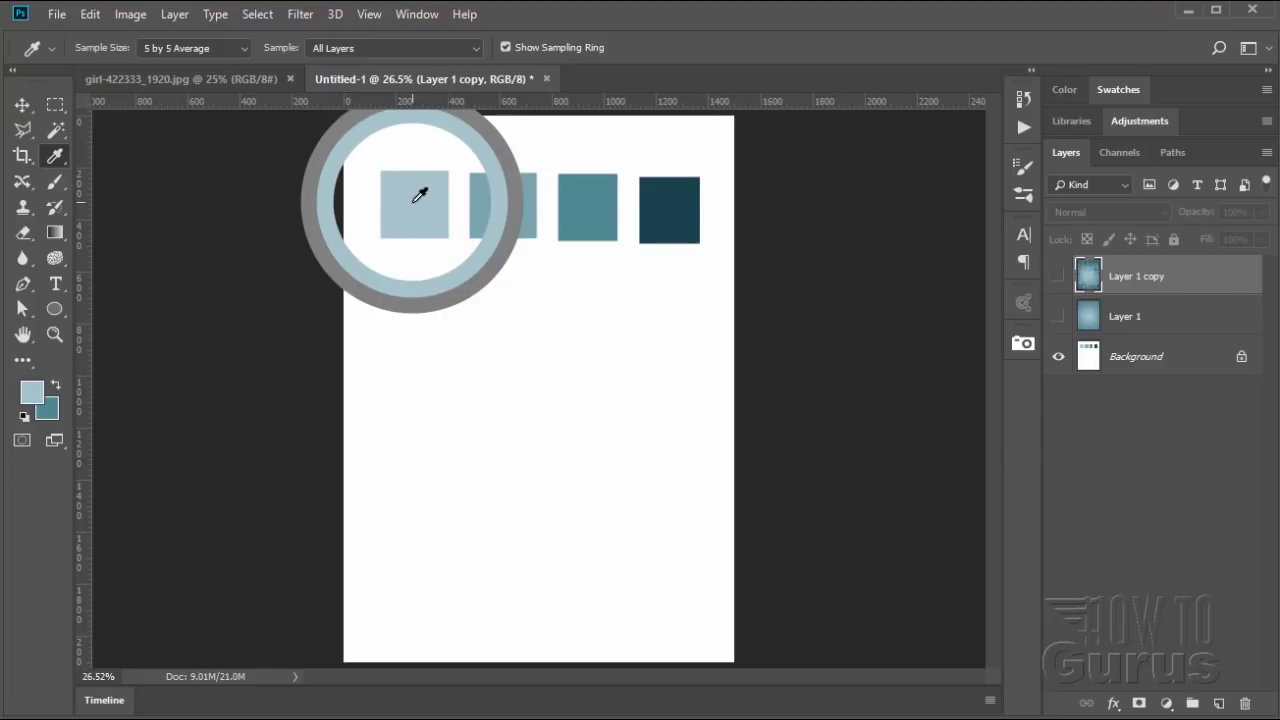
{"action": "left_click", "coordinate": [58, 181]}
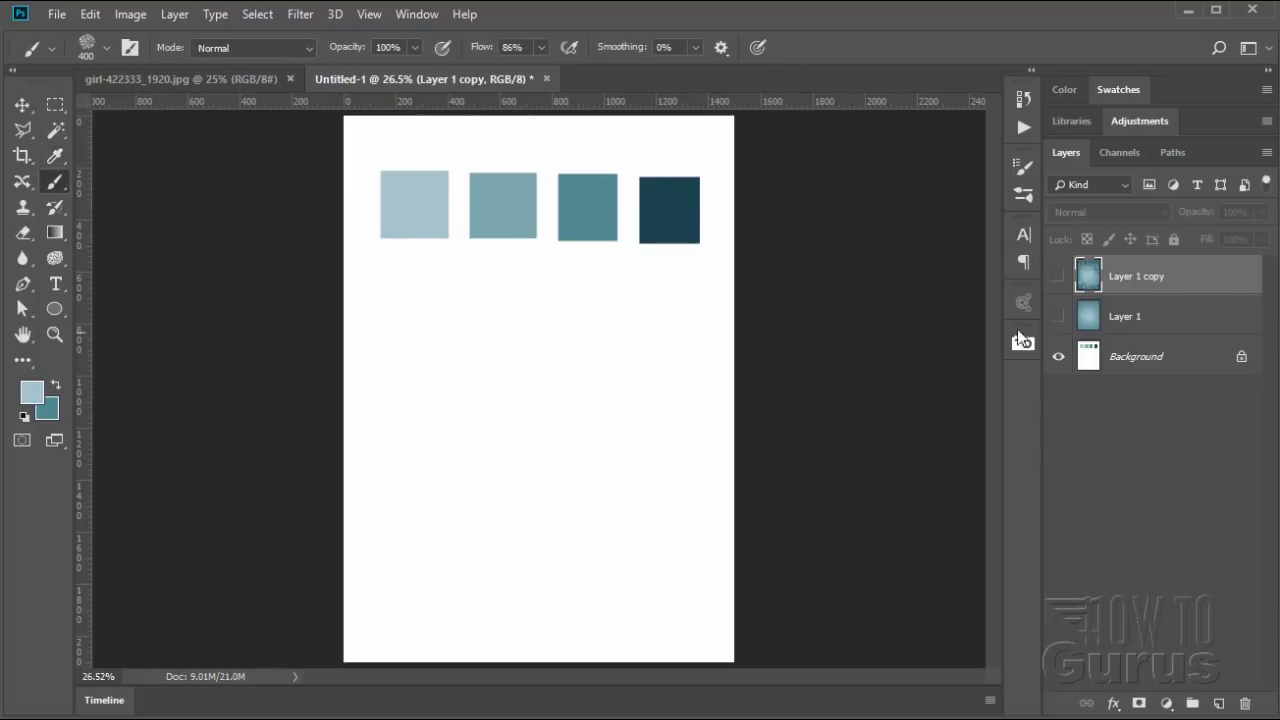
{"action": "left_click", "coordinate": [1056, 278]}
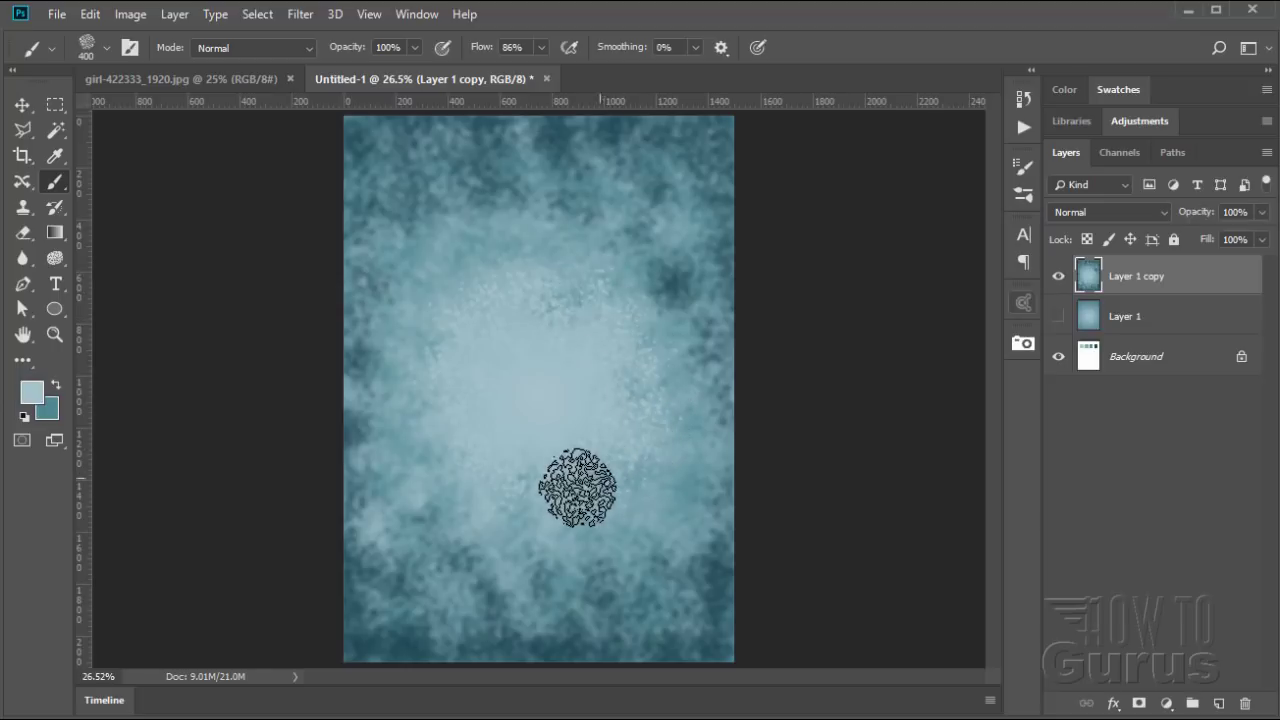
{"action": "mouse_move", "coordinate": [427, 443]}
{"action": "left_mouse_down"}
{"action": "mouse_move", "coordinate": [408, 392]}
{"action": "mouse_move", "coordinate": [419, 330]}
{"action": "mouse_move", "coordinate": [474, 255]}
{"action": "mouse_move", "coordinate": [559, 250]}
{"action": "mouse_move", "coordinate": [623, 267]}
{"action": "mouse_move", "coordinate": [674, 329]}
{"action": "mouse_move", "coordinate": [667, 473]}
{"action": "mouse_move", "coordinate": [590, 529]}
{"action": "mouse_move", "coordinate": [488, 543]}
{"action": "mouse_move", "coordinate": [455, 533]}
{"action": "mouse_move", "coordinate": [393, 459]}
{"action": "mouse_move", "coordinate": [383, 355]}
{"action": "mouse_move", "coordinate": [443, 238]}
{"action": "mouse_move", "coordinate": [510, 211]}
{"action": "mouse_move", "coordinate": [636, 223]}
{"action": "mouse_move", "coordinate": [711, 384]}
{"action": "mouse_move", "coordinate": [710, 421]}
{"action": "mouse_move", "coordinate": [676, 489]}
{"action": "mouse_move", "coordinate": [611, 550]}
{"action": "mouse_move", "coordinate": [455, 570]}
{"action": "mouse_move", "coordinate": [410, 543]}
{"action": "mouse_move", "coordinate": [364, 398]}
{"action": "mouse_move", "coordinate": [415, 225]}
{"action": "mouse_move", "coordinate": [541, 183]}
{"action": "mouse_move", "coordinate": [592, 184]}
{"action": "mouse_move", "coordinate": [675, 235]}
{"action": "mouse_move", "coordinate": [628, 258]}
{"action": "mouse_move", "coordinate": [624, 222]}
{"action": "mouse_move", "coordinate": [666, 229]}
{"action": "mouse_move", "coordinate": [700, 294]}
{"action": "mouse_move", "coordinate": [687, 415]}
{"action": "mouse_move", "coordinate": [698, 447]}
{"action": "mouse_move", "coordinate": [664, 534]}
{"action": "mouse_move", "coordinate": [597, 579]}
{"action": "mouse_move", "coordinate": [488, 585]}
{"action": "mouse_move", "coordinate": [400, 542]}
{"action": "mouse_move", "coordinate": [371, 399]}
{"action": "mouse_move", "coordinate": [406, 250]}
{"action": "left_mouse_up"}
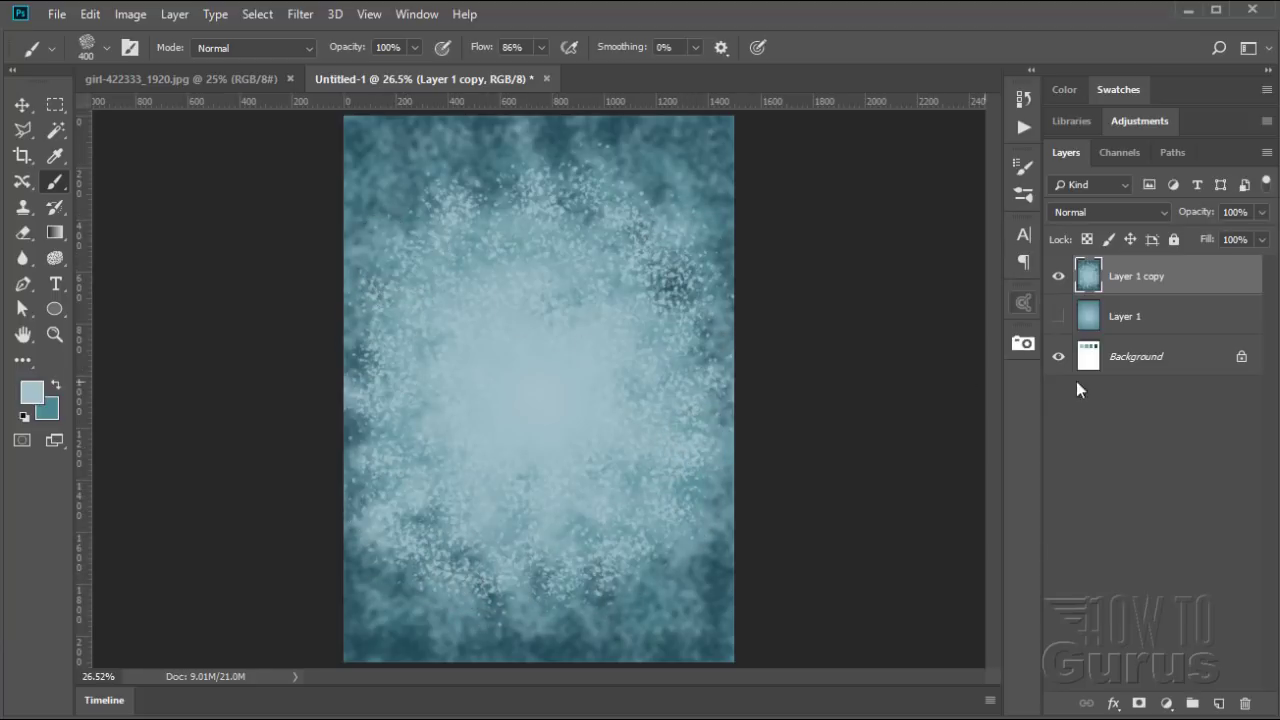
Sample the second, mid blue-green swatch from the Background and dab it across the outer areas surrounding Layer 1 copy's bright centre
{"action": "left_click", "coordinate": [1059, 276]}
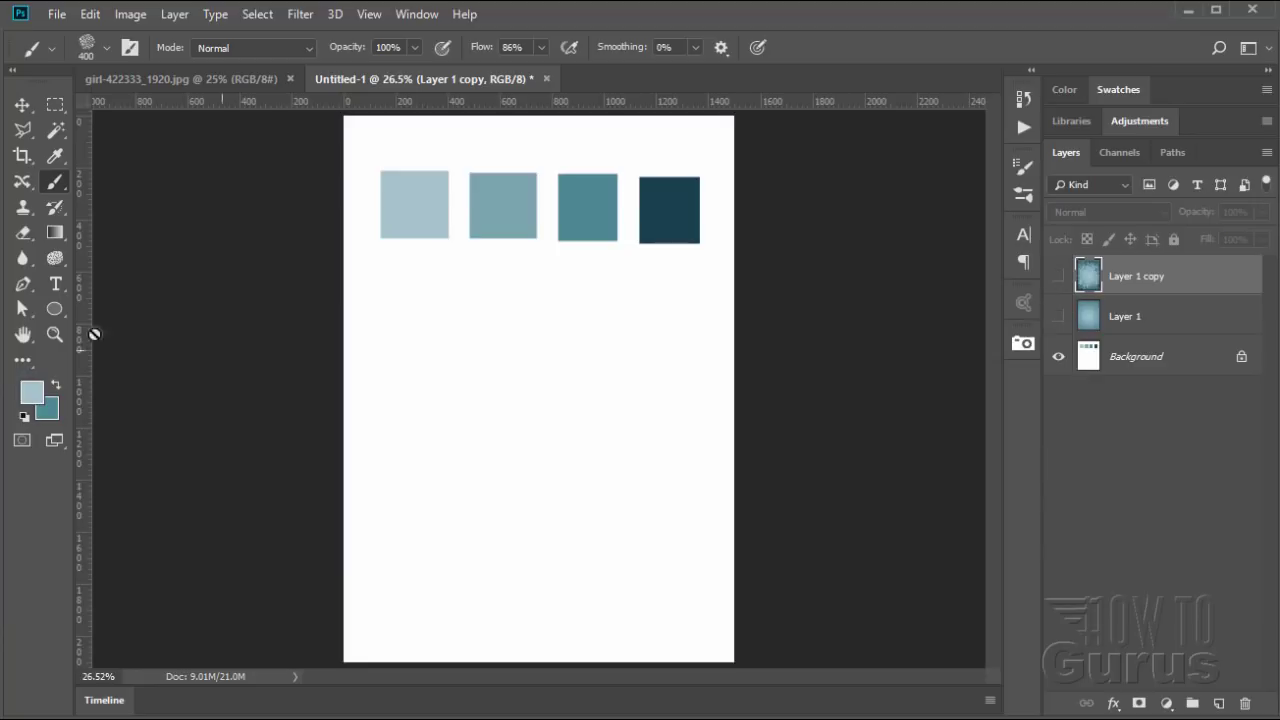
{"action": "left_click", "coordinate": [52, 160]}
{"action": "left_click", "coordinate": [514, 200]}
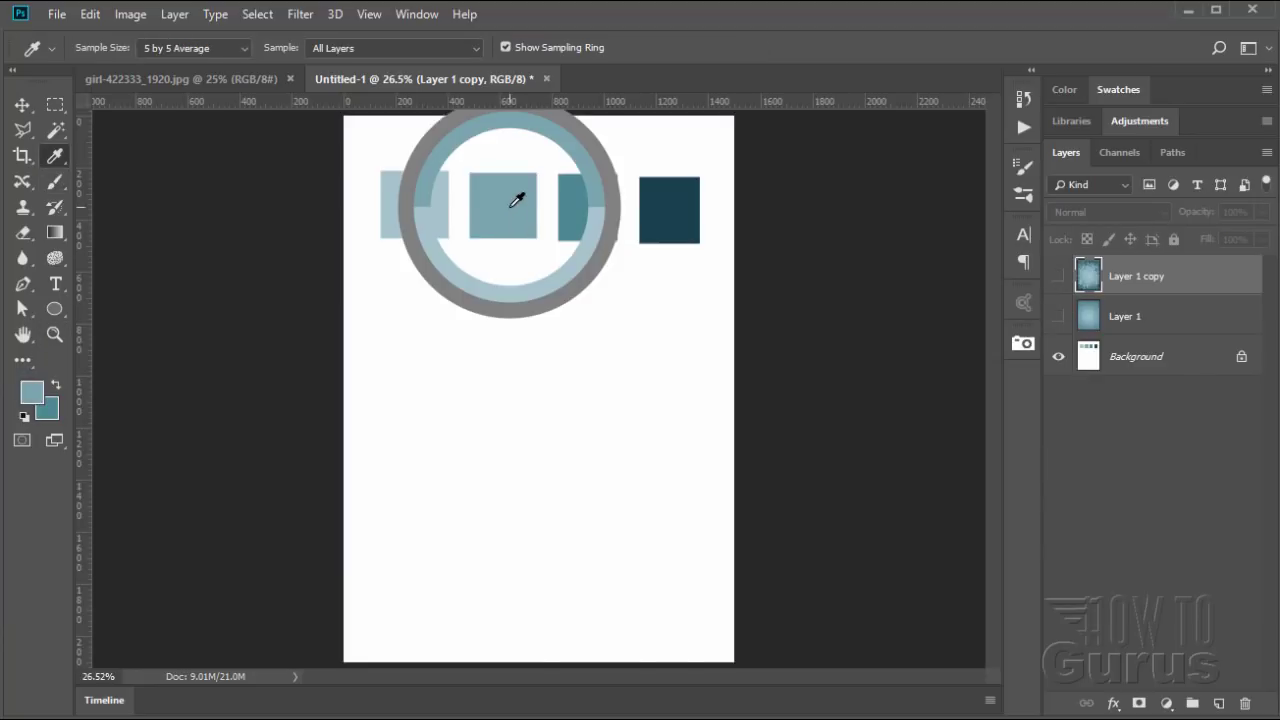
{"action": "left_click", "coordinate": [55, 181]}
{"action": "left_click", "coordinate": [1060, 286]}
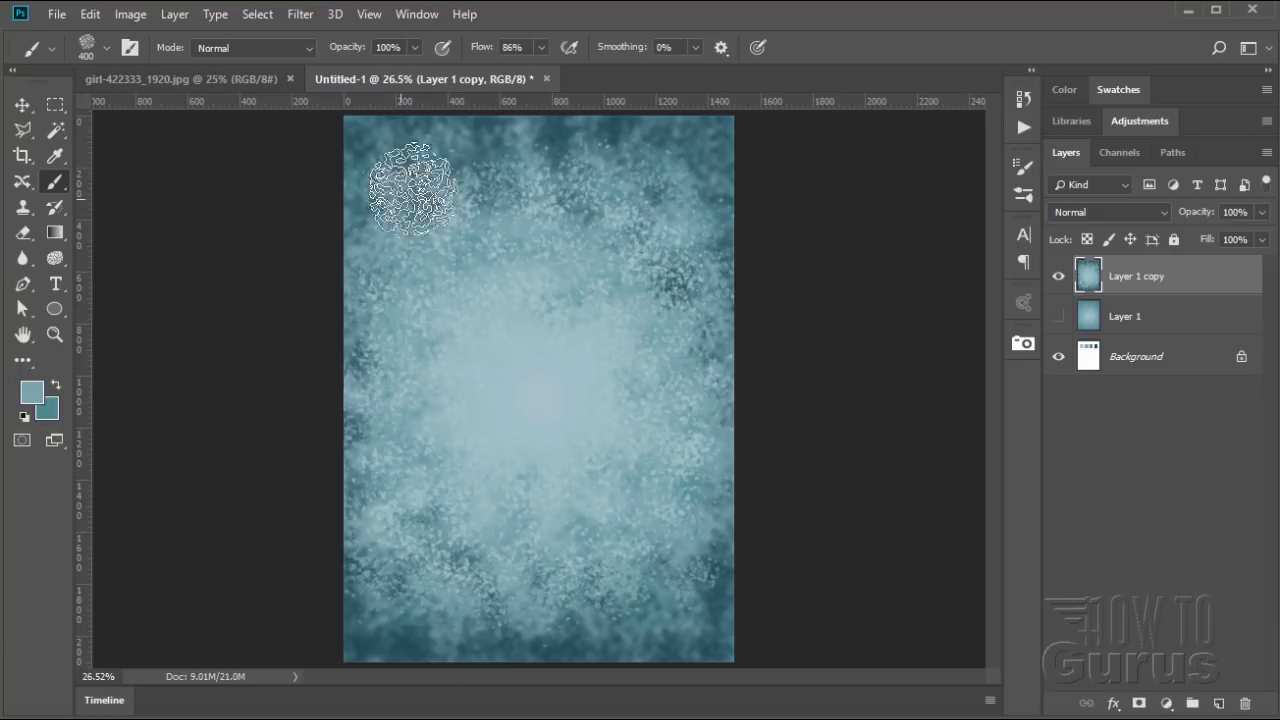
{"action": "mouse_move", "coordinate": [413, 189]}
{"action": "left_mouse_down"}
{"action": "mouse_move", "coordinate": [454, 164]}
{"action": "mouse_move", "coordinate": [417, 191]}
{"action": "mouse_move", "coordinate": [531, 166]}
{"action": "mouse_move", "coordinate": [617, 177]}
{"action": "left_mouse_up"}
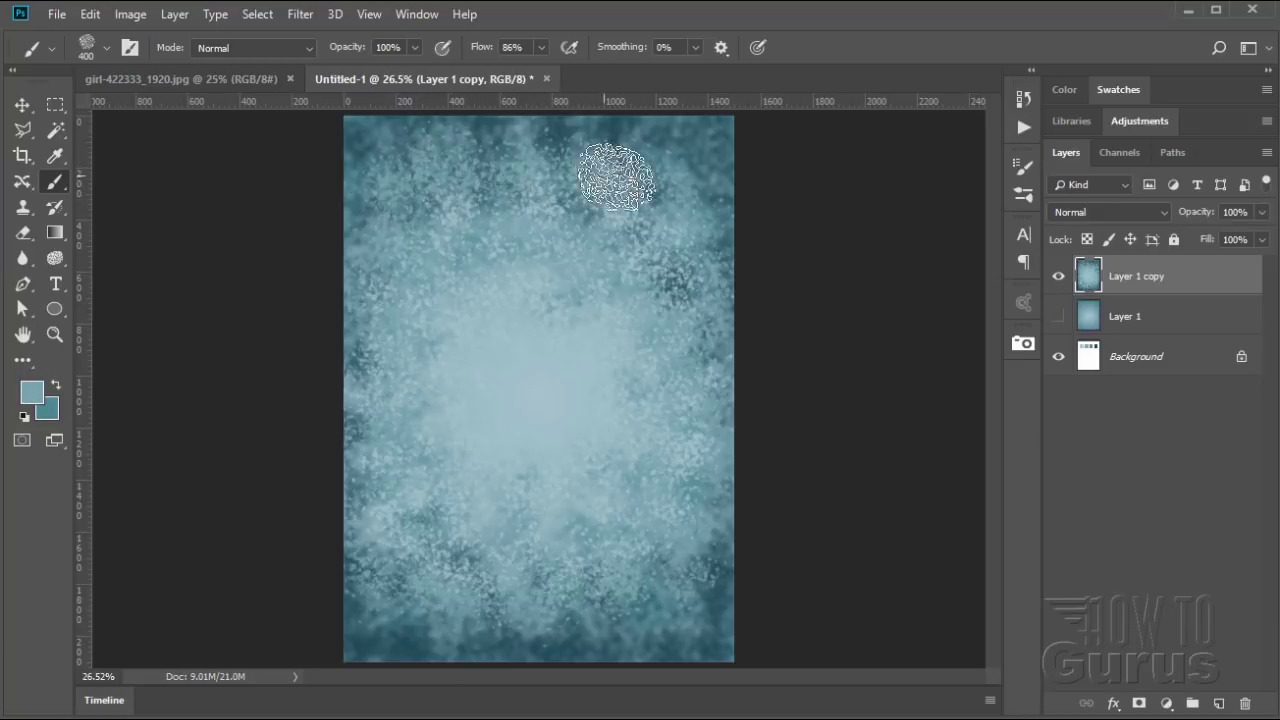
{"action": "mouse_move", "coordinate": [676, 214]}
{"action": "left_mouse_down"}
{"action": "mouse_move", "coordinate": [678, 276]}
{"action": "mouse_move", "coordinate": [702, 258]}
{"action": "mouse_move", "coordinate": [704, 183]}
{"action": "mouse_move", "coordinate": [734, 338]}
{"action": "mouse_move", "coordinate": [716, 405]}
{"action": "mouse_move", "coordinate": [727, 523]}
{"action": "mouse_move", "coordinate": [708, 588]}
{"action": "mouse_move", "coordinate": [681, 578]}
{"action": "mouse_move", "coordinate": [640, 596]}
{"action": "mouse_move", "coordinate": [646, 610]}
{"action": "mouse_move", "coordinate": [584, 629]}
{"action": "mouse_move", "coordinate": [576, 622]}
{"action": "mouse_move", "coordinate": [668, 596]}
{"action": "mouse_move", "coordinate": [492, 612]}
{"action": "left_mouse_up"}
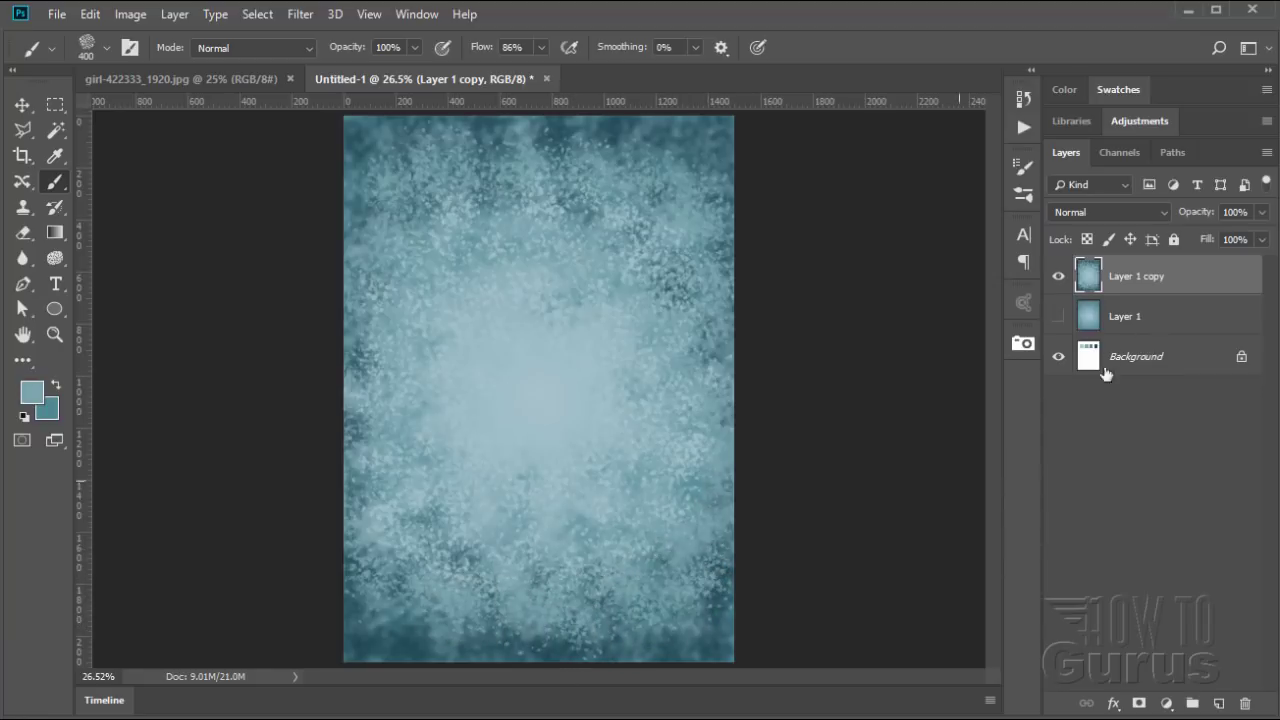
Sample the teal third swatch from the Background as the foreground color, and return to the Brush with Layer 1 copy shown
{"action": "left_click", "coordinate": [1058, 277]}
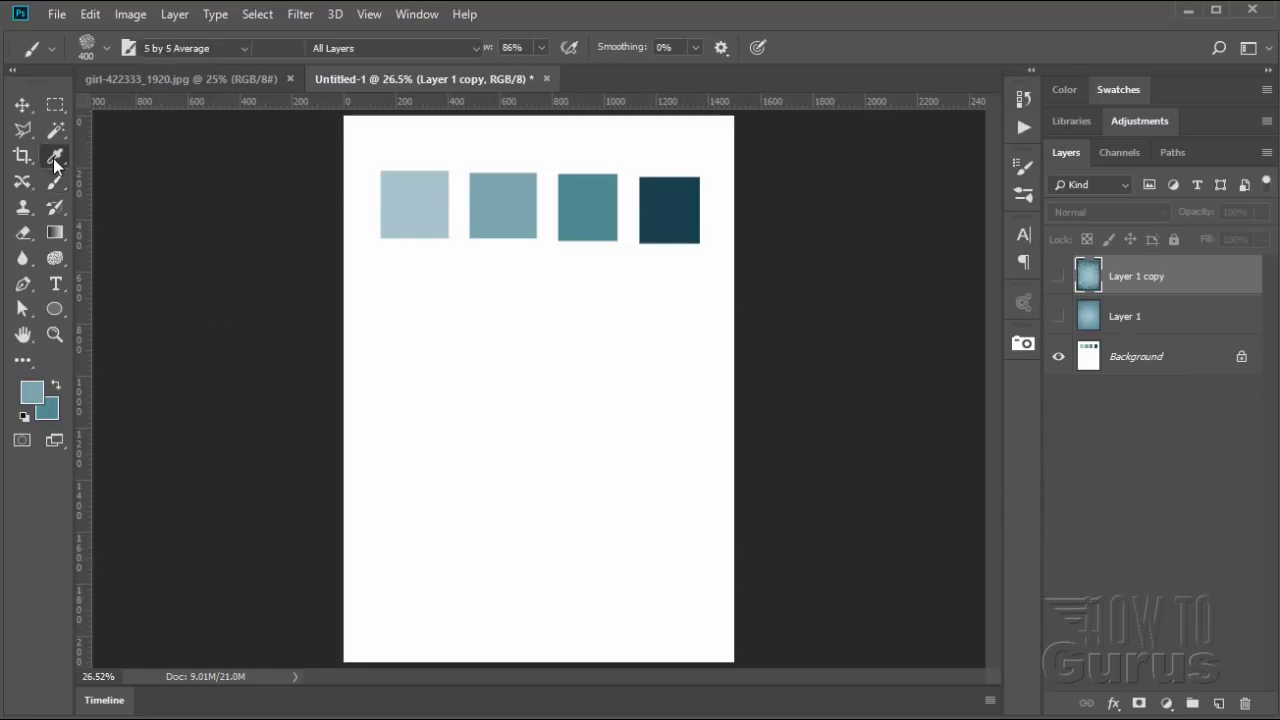
{"action": "left_click", "coordinate": [586, 202]}
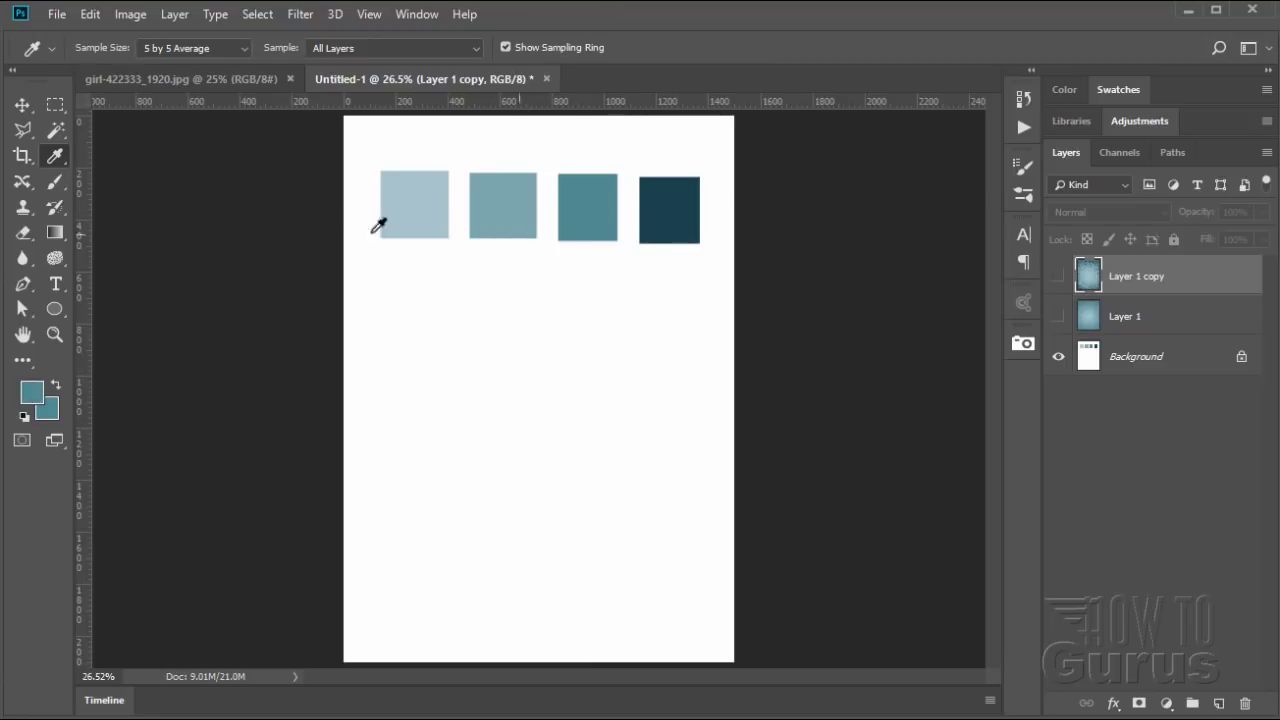
{"action": "left_click", "coordinate": [56, 182]}
{"action": "left_click", "coordinate": [1060, 277]}
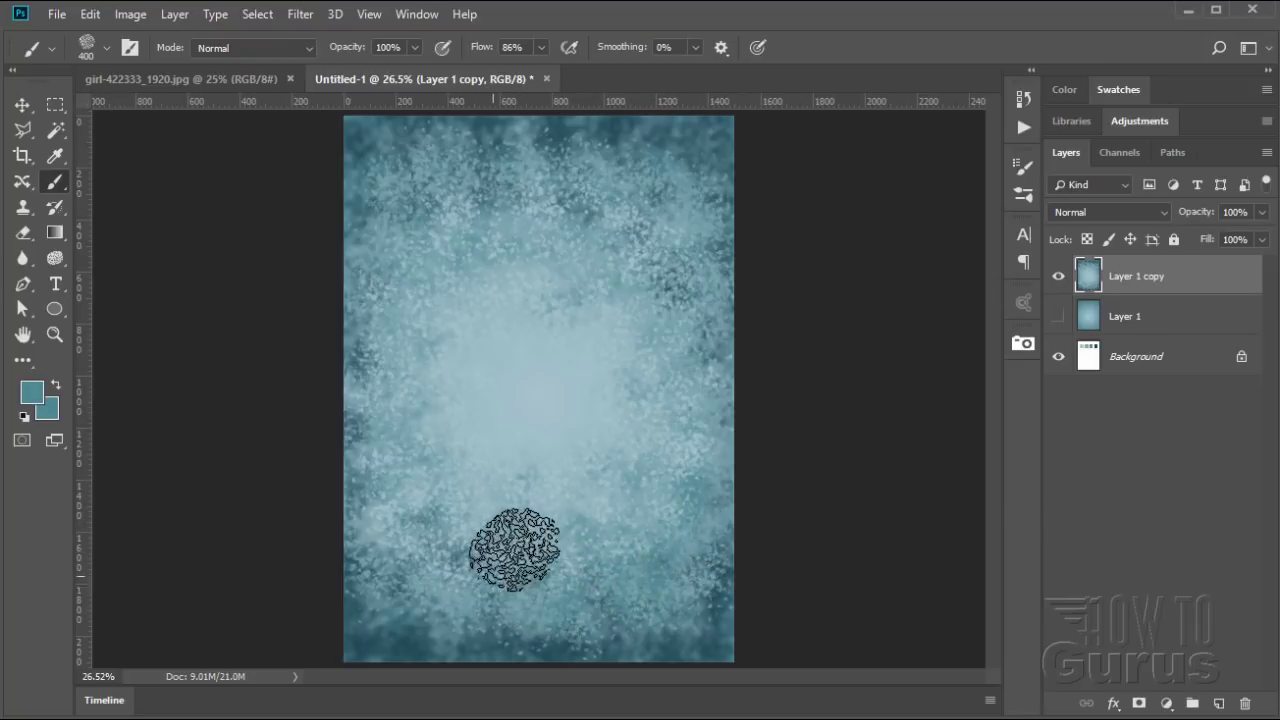
Dab teal charcoal texture over the lower part of the canvas and around the bright centre
{"action": "left_click", "coordinate": [400, 570]}
{"action": "left_click", "coordinate": [557, 497]}
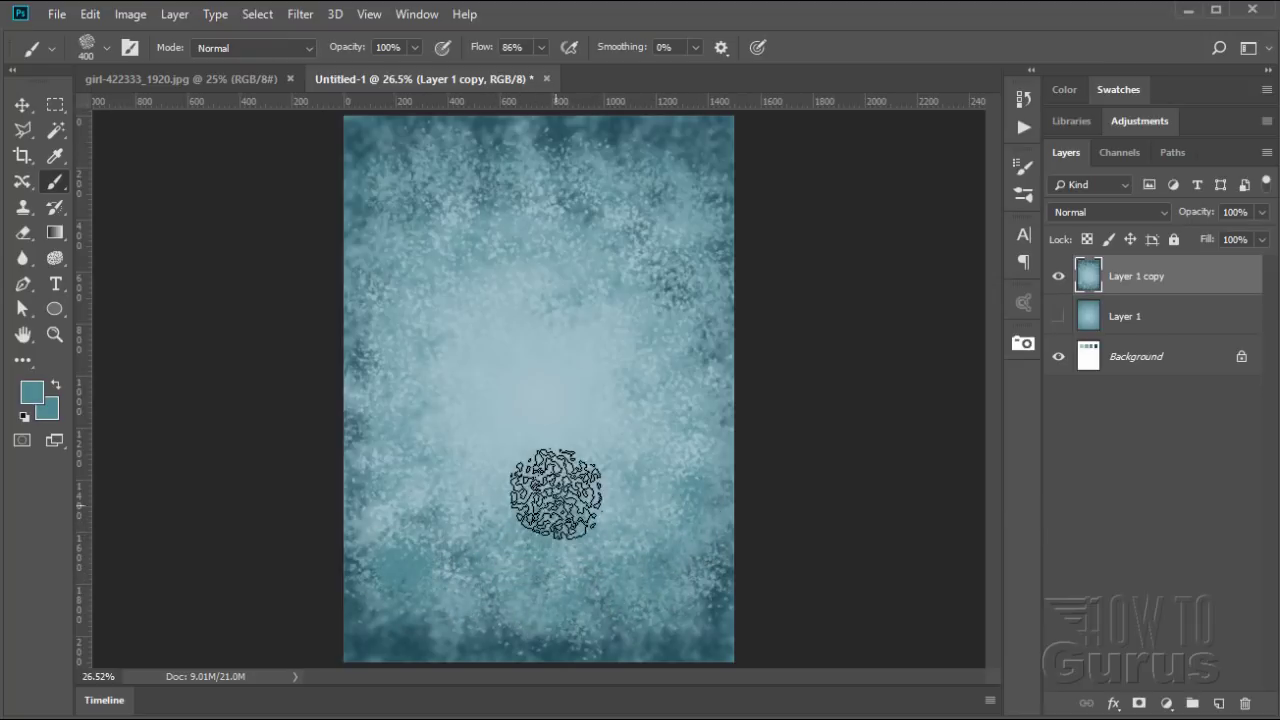
{"action": "left_click", "coordinate": [466, 551]}
{"action": "left_click", "coordinate": [434, 495]}
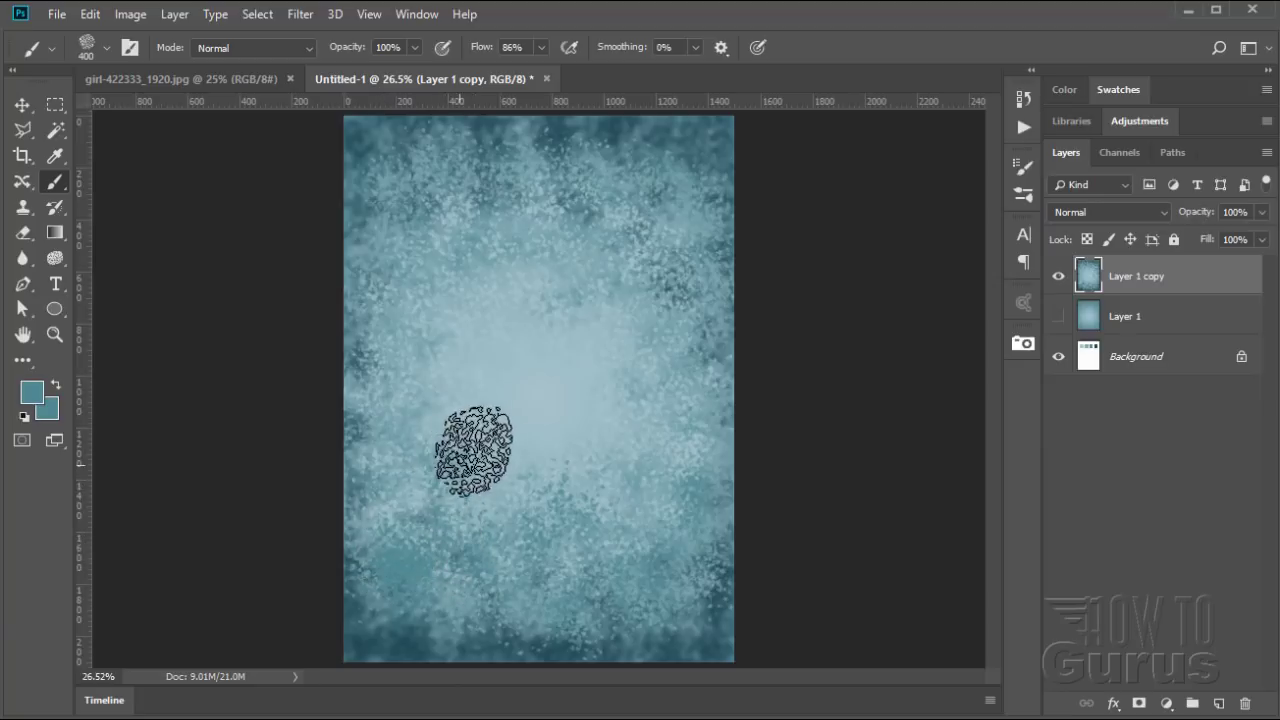
{"action": "left_click", "coordinate": [481, 443]}
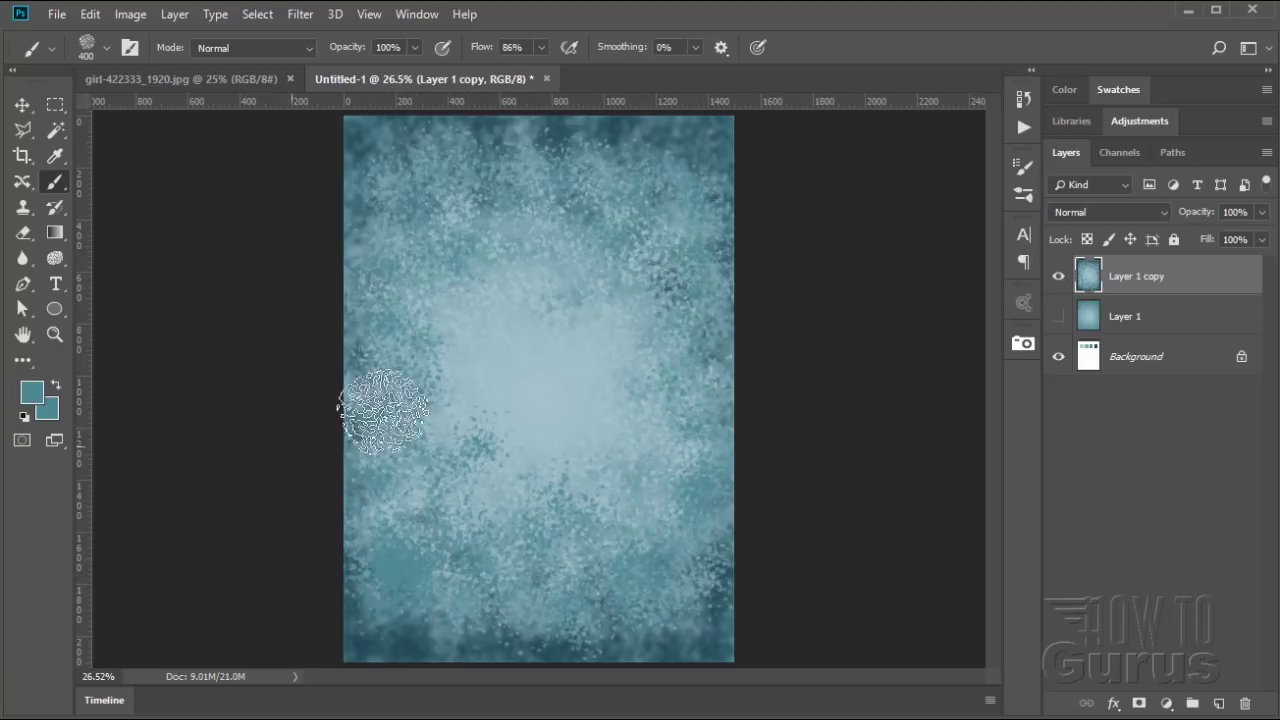
Pick up the dark navy fourth swatch from the Background again, and show Layer 1 copy with the Brush ready
{"action": "left_click", "coordinate": [1059, 277]}
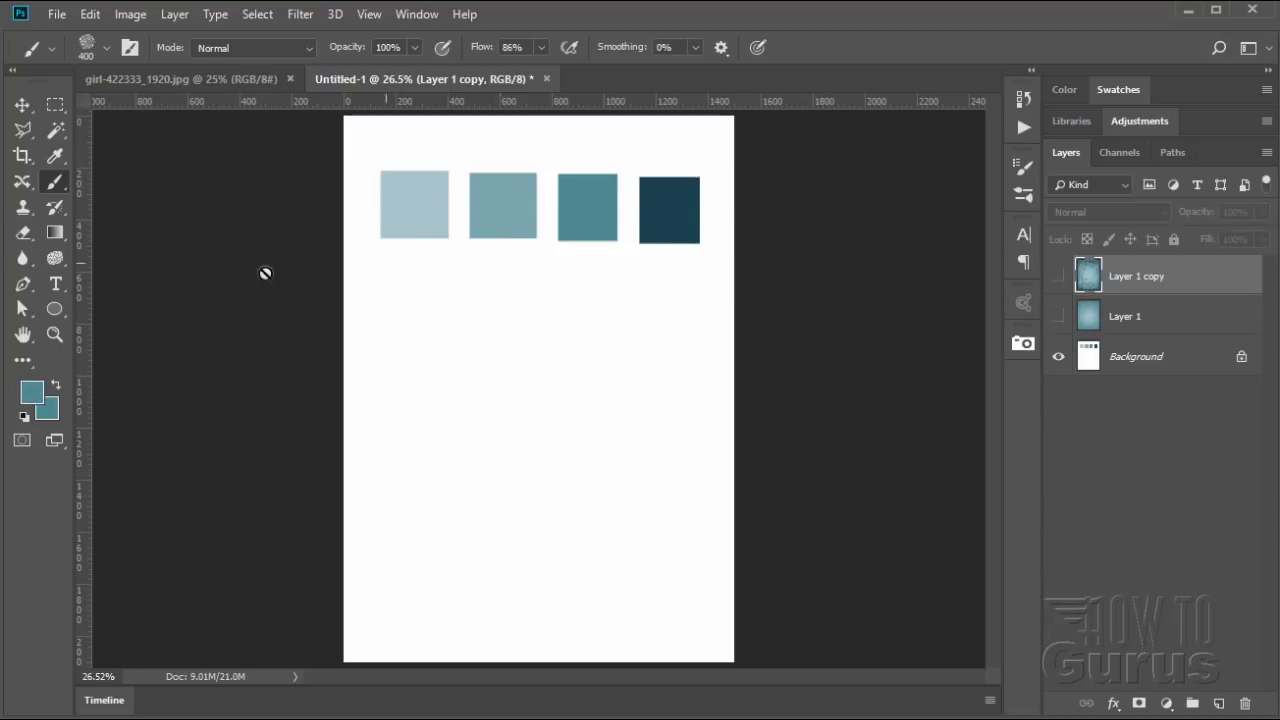
{"action": "left_click", "coordinate": [56, 157]}
{"action": "left_click", "coordinate": [679, 210]}
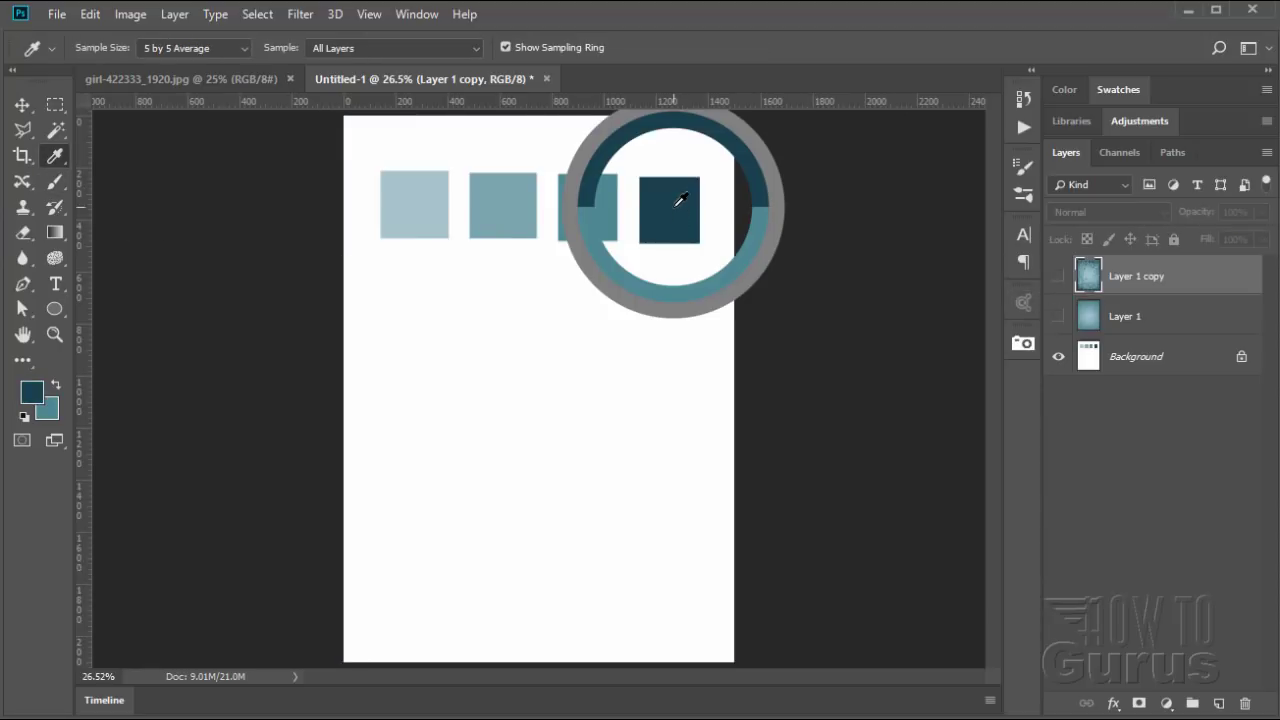
{"action": "left_click", "coordinate": [52, 183]}
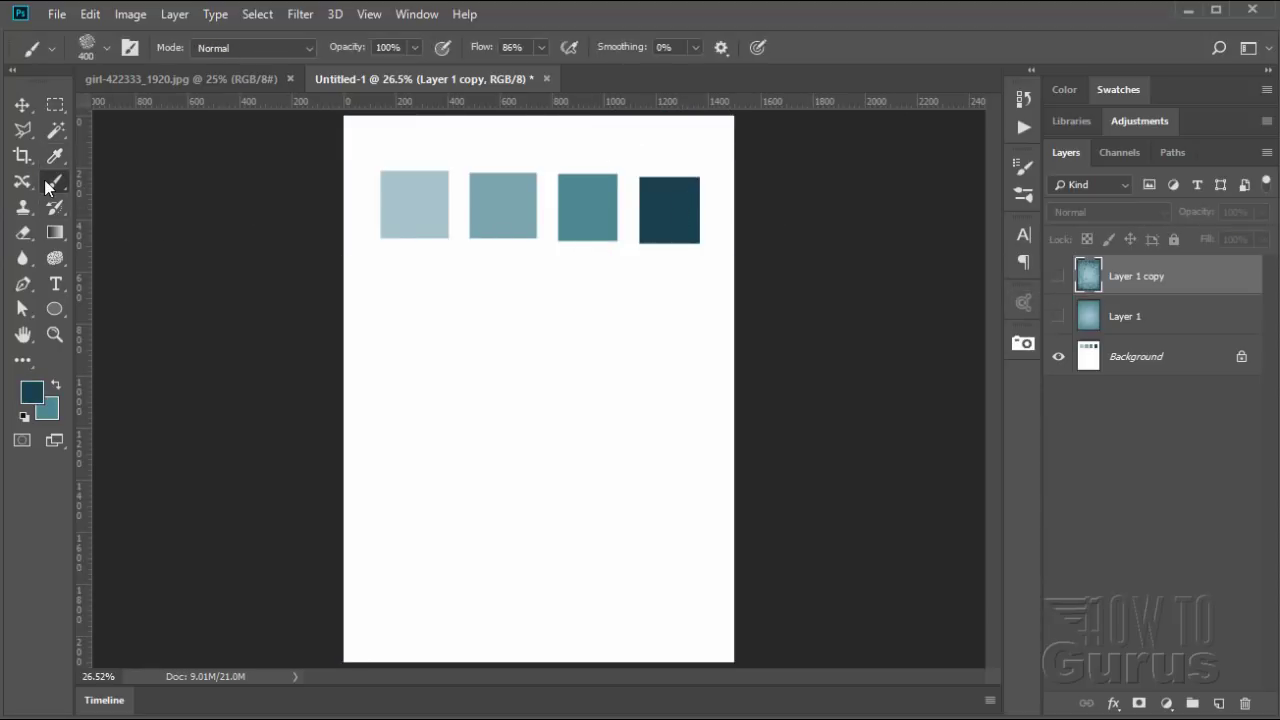
{"action": "left_click", "coordinate": [1057, 280]}
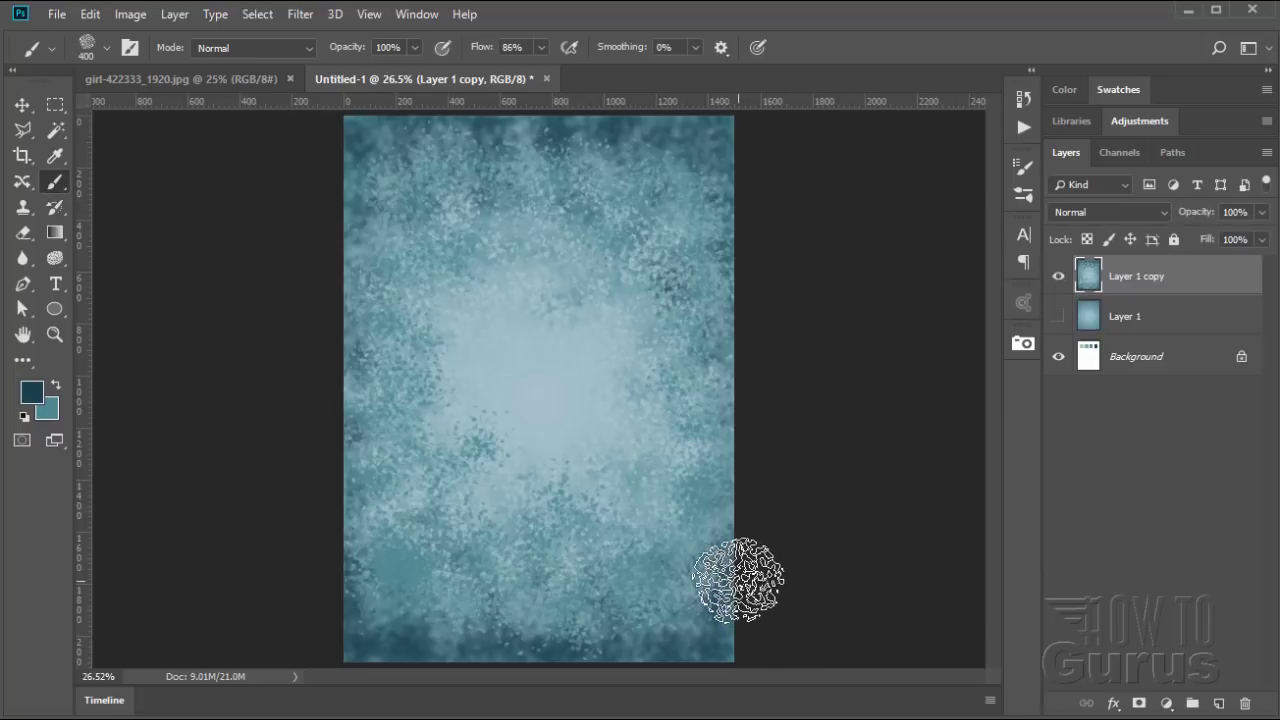
Dab dark navy charcoal texture around the bright centre, covering the bottom, both side edges and the upper part up to its corners
{"action": "mouse_move", "coordinate": [654, 680]}
{"action": "left_mouse_down"}
{"action": "mouse_move", "coordinate": [633, 632]}
{"action": "mouse_move", "coordinate": [626, 597]}
{"action": "mouse_move", "coordinate": [710, 534]}
{"action": "mouse_move", "coordinate": [605, 596]}
{"action": "mouse_move", "coordinate": [595, 640]}
{"action": "mouse_move", "coordinate": [549, 644]}
{"action": "mouse_move", "coordinate": [507, 580]}
{"action": "mouse_move", "coordinate": [468, 621]}
{"action": "mouse_move", "coordinate": [446, 610]}
{"action": "mouse_move", "coordinate": [417, 638]}
{"action": "mouse_move", "coordinate": [409, 579]}
{"action": "mouse_move", "coordinate": [375, 588]}
{"action": "mouse_move", "coordinate": [353, 550]}
{"action": "mouse_move", "coordinate": [383, 517]}
{"action": "mouse_move", "coordinate": [364, 473]}
{"action": "mouse_move", "coordinate": [434, 550]}
{"action": "mouse_move", "coordinate": [374, 641]}
{"action": "mouse_move", "coordinate": [484, 657]}
{"action": "mouse_move", "coordinate": [521, 640]}
{"action": "mouse_move", "coordinate": [558, 591]}
{"action": "mouse_move", "coordinate": [649, 627]}
{"action": "mouse_move", "coordinate": [738, 637]}
{"action": "mouse_move", "coordinate": [583, 555]}
{"action": "mouse_move", "coordinate": [543, 548]}
{"action": "mouse_move", "coordinate": [528, 562]}
{"action": "mouse_move", "coordinate": [649, 552]}
{"action": "mouse_move", "coordinate": [657, 523]}
{"action": "mouse_move", "coordinate": [705, 485]}
{"action": "mouse_move", "coordinate": [553, 564]}
{"action": "mouse_move", "coordinate": [448, 516]}
{"action": "mouse_move", "coordinate": [392, 522]}
{"action": "mouse_move", "coordinate": [331, 420]}
{"action": "mouse_move", "coordinate": [345, 400]}
{"action": "mouse_move", "coordinate": [372, 404]}
{"action": "mouse_move", "coordinate": [355, 366]}
{"action": "mouse_move", "coordinate": [349, 271]}
{"action": "mouse_move", "coordinate": [411, 210]}
{"action": "mouse_move", "coordinate": [521, 194]}
{"action": "mouse_move", "coordinate": [660, 200]}
{"action": "mouse_move", "coordinate": [733, 303]}
{"action": "mouse_move", "coordinate": [724, 384]}
{"action": "mouse_move", "coordinate": [746, 407]}
{"action": "mouse_move", "coordinate": [697, 309]}
{"action": "mouse_move", "coordinate": [618, 242]}
{"action": "left_mouse_up"}
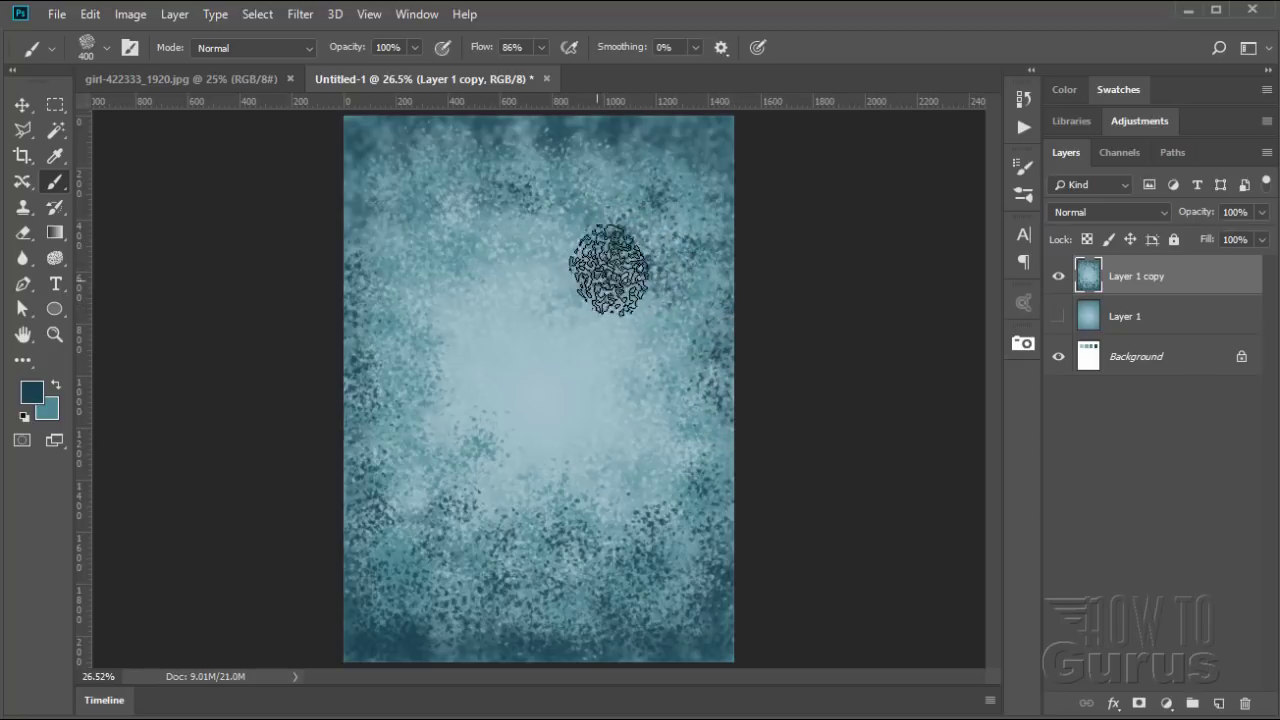
{"action": "left_click_drag", "start_coordinate": [624, 149], "coordinate": [530, 165]}
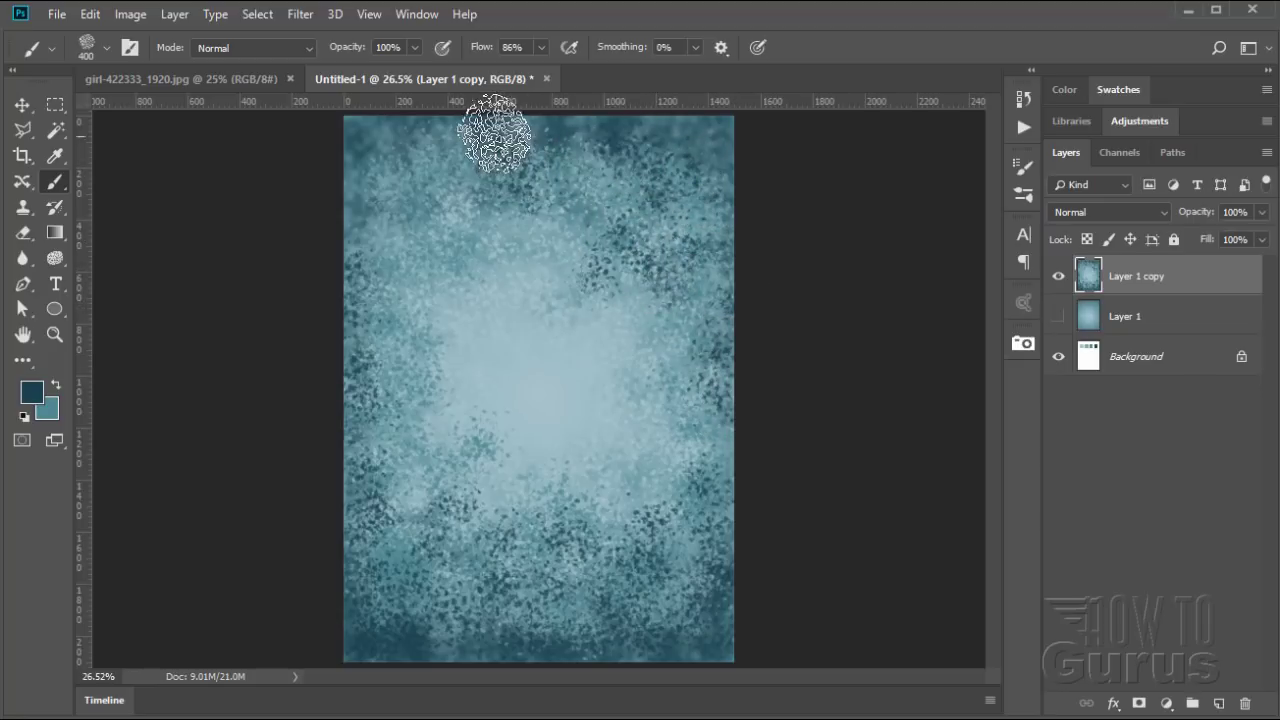
{"action": "left_click", "coordinate": [364, 148]}
{"action": "left_click", "coordinate": [439, 189]}
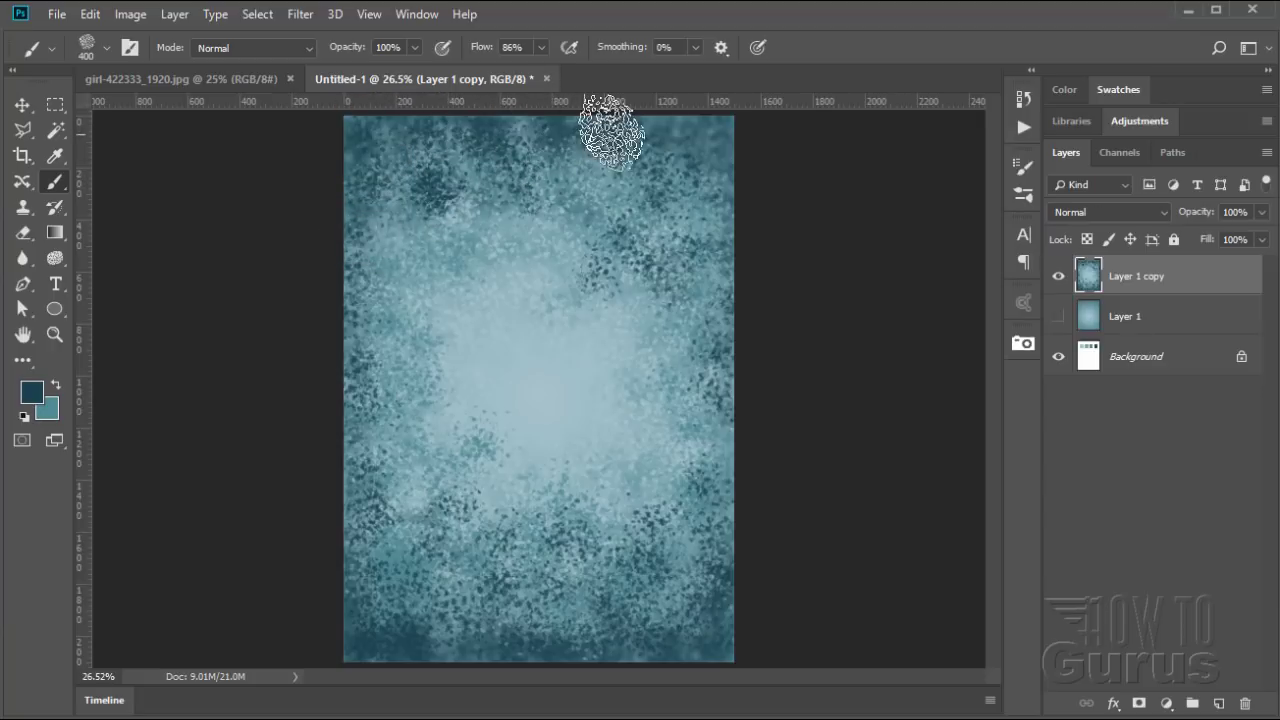
{"action": "left_click_drag", "start_coordinate": [611, 133], "coordinate": [697, 138]}
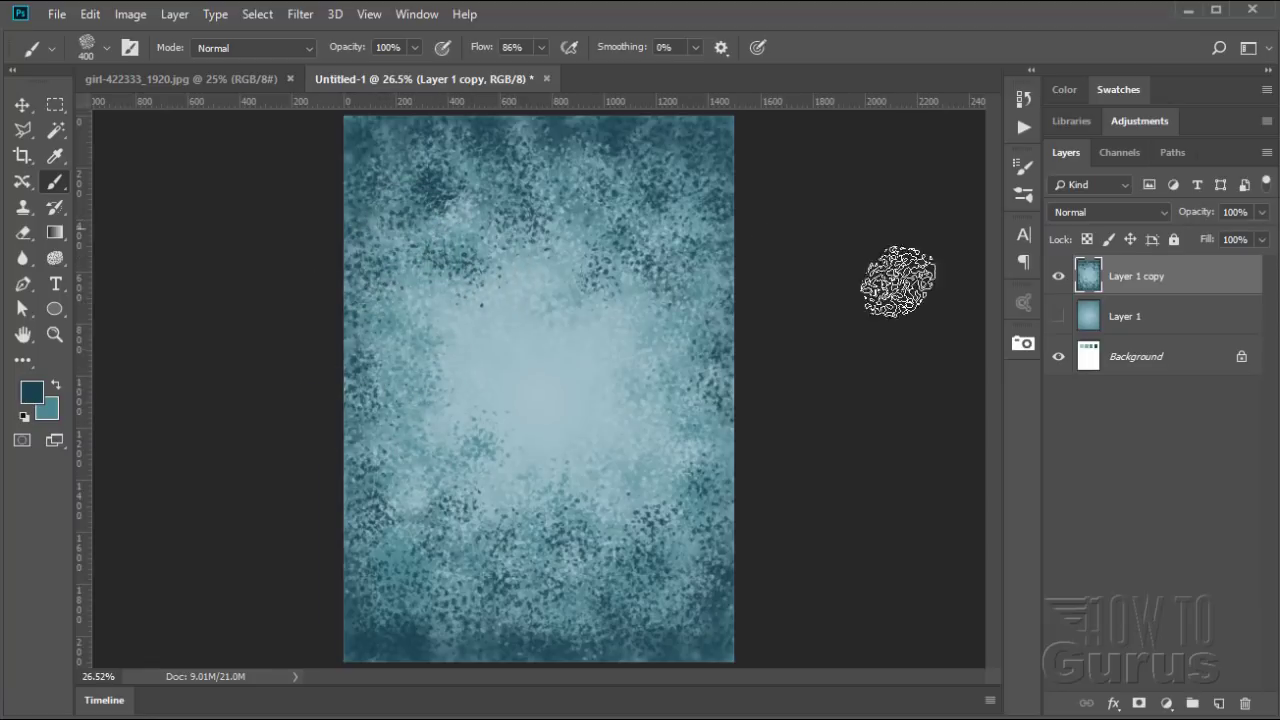
Apply a lighter Gaussian Blur with a radius of 4 pixels to Layer 1 copy, and return to the Brush
{"action": "left_click", "coordinate": [300, 14]}
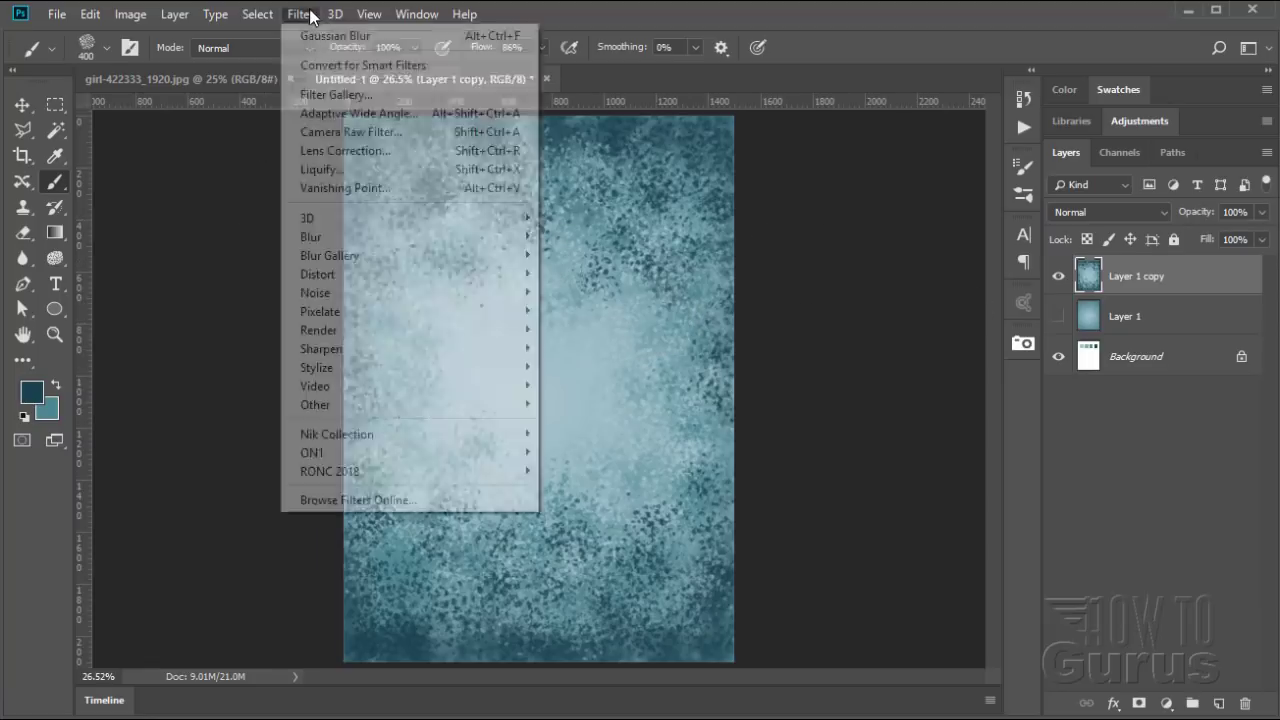
{"action": "mouse_move", "coordinate": [358, 236]}
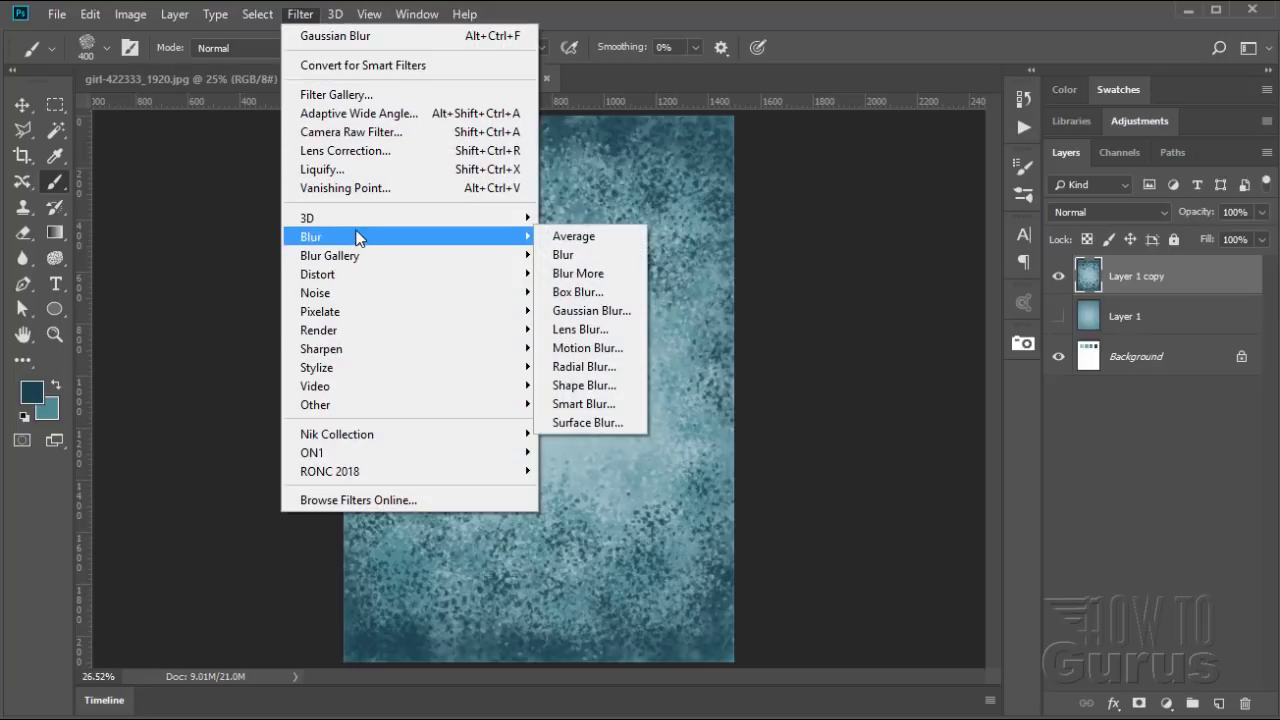
{"action": "left_click", "coordinate": [567, 312]}
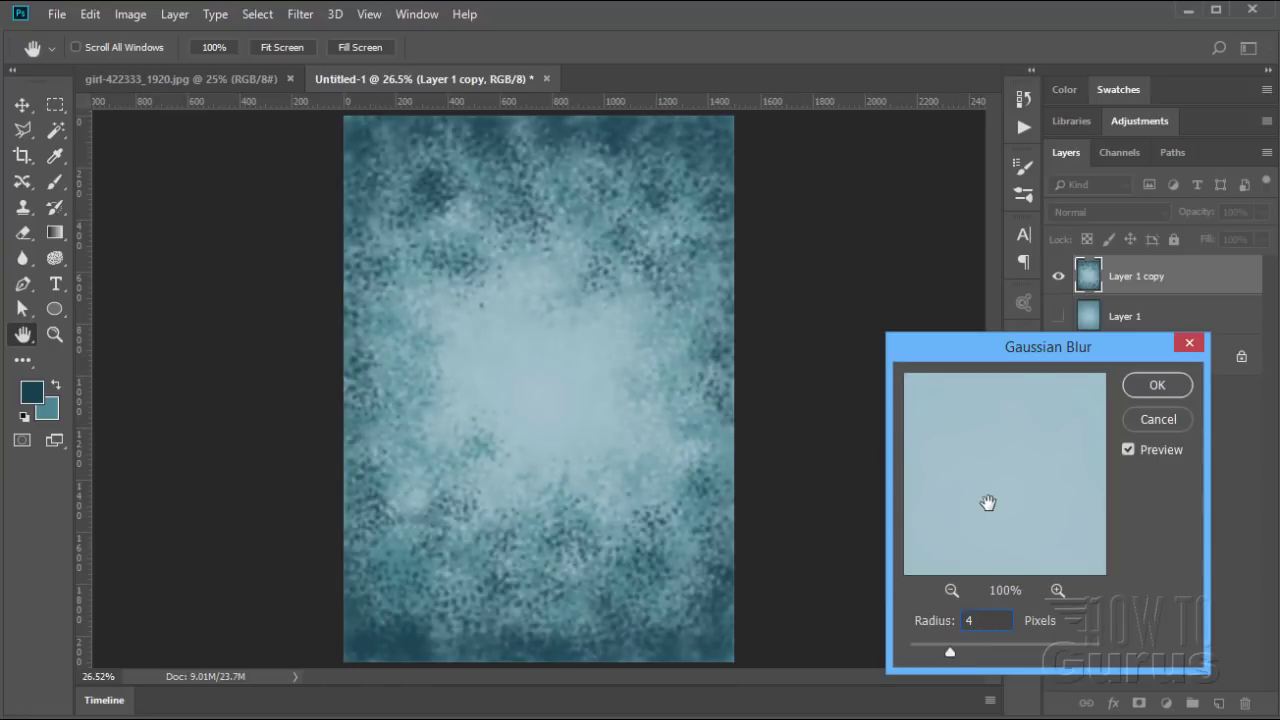
{"action": "left_click", "coordinate": [1155, 387]}
{"action": "key", "text": "b"}
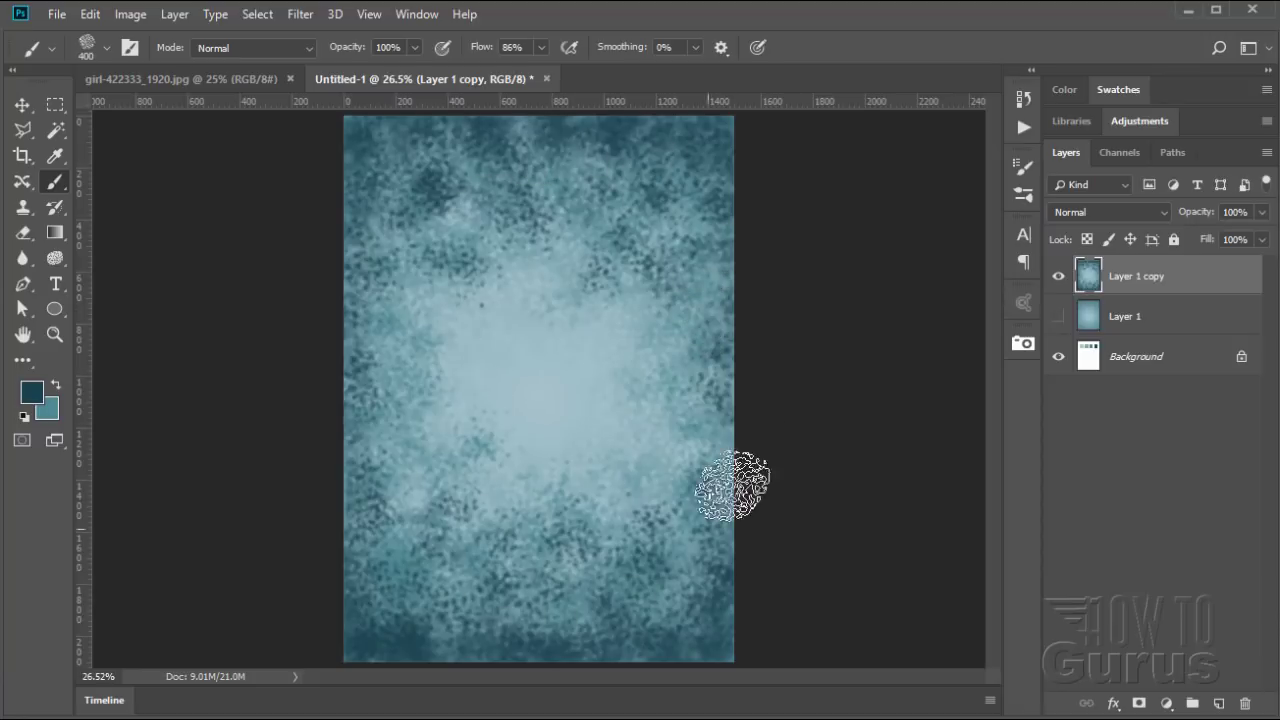
Pick up the pale blue first swatch from the Background and dab charcoal texture on Layer 1 copy in a ring around the bright centre
{"action": "left_click", "coordinate": [1060, 278]}
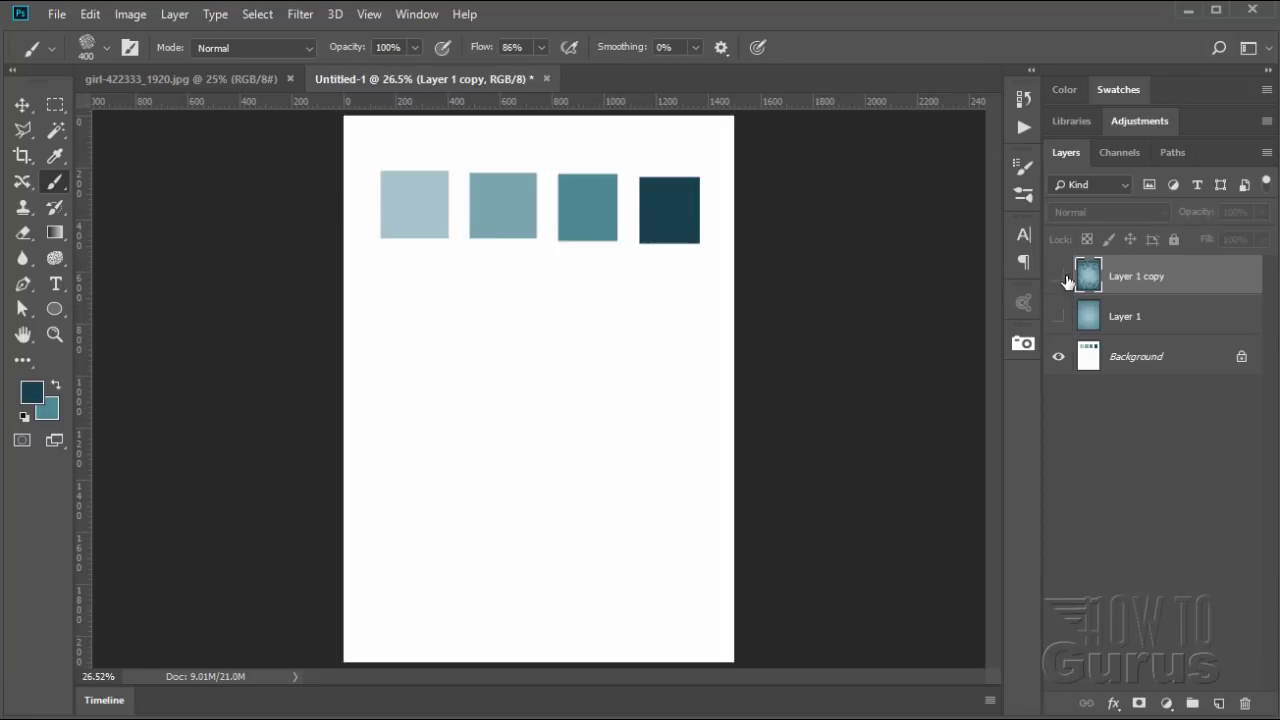
{"action": "left_click", "coordinate": [56, 158]}
{"action": "left_click", "coordinate": [423, 207]}
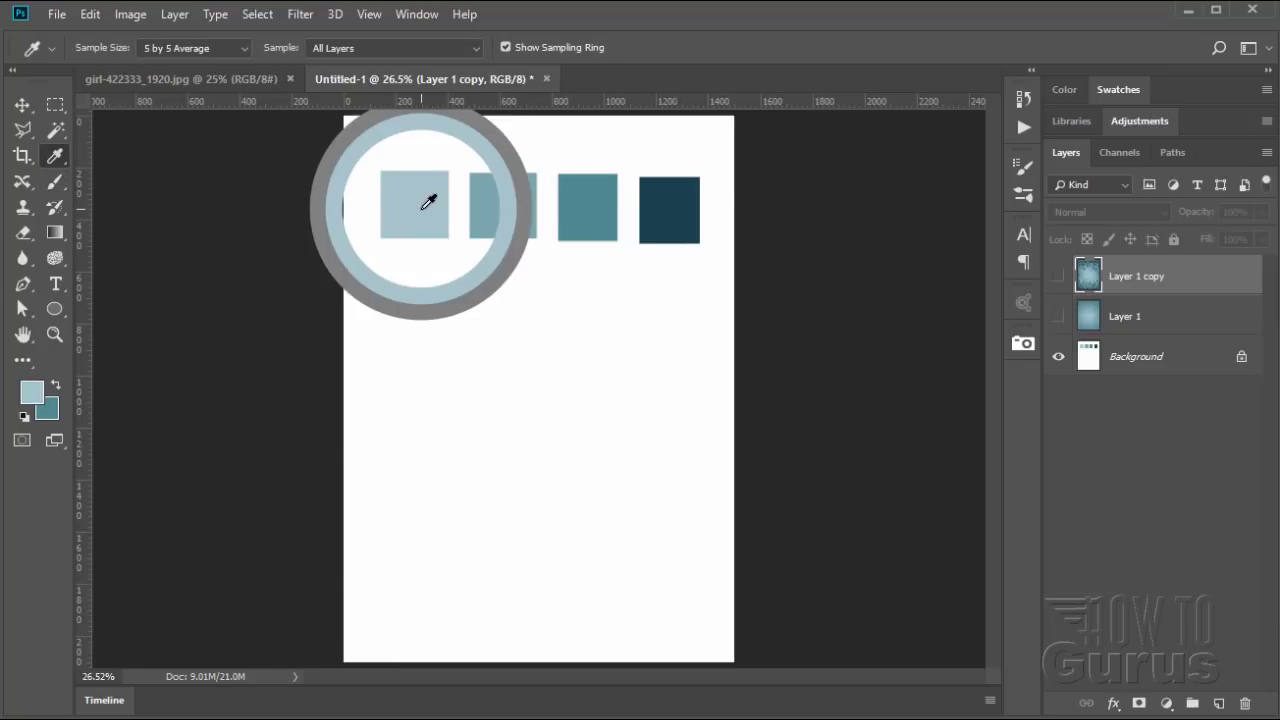
{"action": "left_click", "coordinate": [55, 181]}
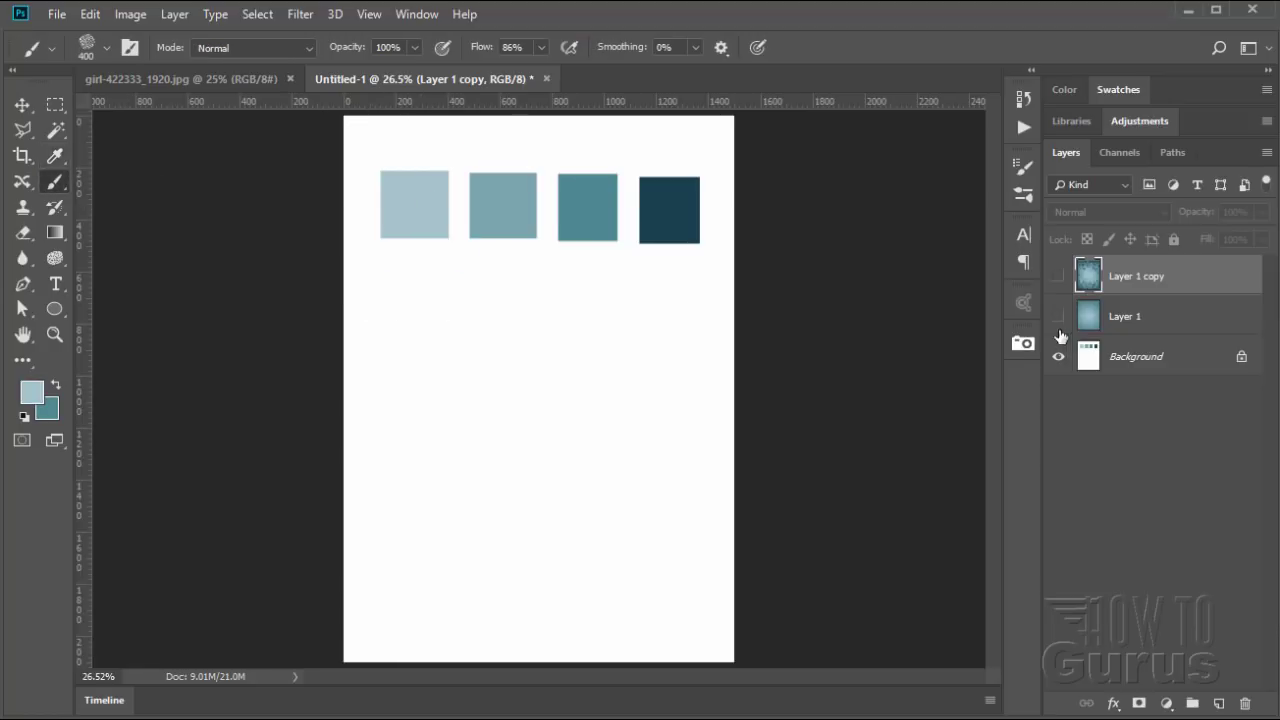
{"action": "left_click", "coordinate": [1058, 276]}
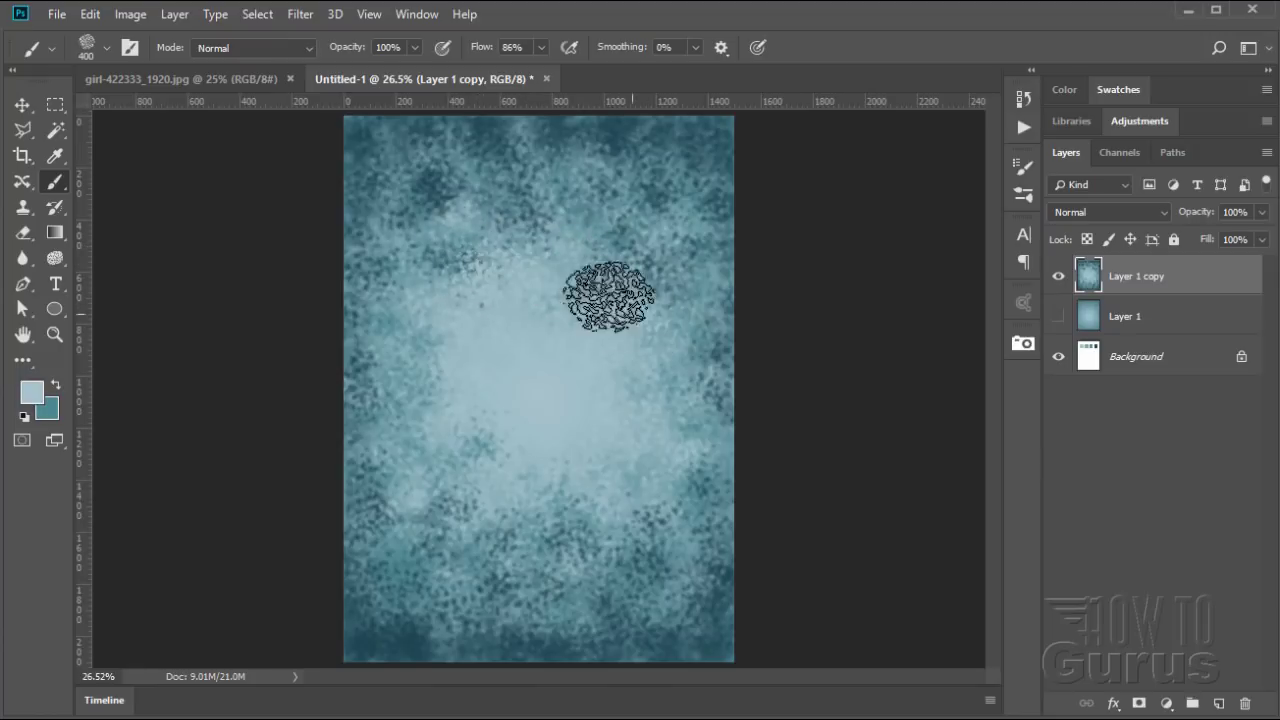
{"action": "mouse_move", "coordinate": [591, 253]}
{"action": "left_mouse_down"}
{"action": "mouse_move", "coordinate": [654, 311]}
{"action": "mouse_move", "coordinate": [644, 370]}
{"action": "mouse_move", "coordinate": [681, 419]}
{"action": "mouse_move", "coordinate": [671, 379]}
{"action": "mouse_move", "coordinate": [630, 459]}
{"action": "mouse_move", "coordinate": [648, 468]}
{"action": "mouse_move", "coordinate": [632, 495]}
{"action": "mouse_move", "coordinate": [602, 511]}
{"action": "mouse_move", "coordinate": [565, 500]}
{"action": "mouse_move", "coordinate": [558, 521]}
{"action": "mouse_move", "coordinate": [483, 499]}
{"action": "mouse_move", "coordinate": [510, 474]}
{"action": "mouse_move", "coordinate": [446, 469]}
{"action": "mouse_move", "coordinate": [446, 425]}
{"action": "mouse_move", "coordinate": [410, 396]}
{"action": "mouse_move", "coordinate": [469, 423]}
{"action": "mouse_move", "coordinate": [462, 431]}
{"action": "mouse_move", "coordinate": [417, 395]}
{"action": "mouse_move", "coordinate": [419, 279]}
{"action": "left_mouse_up"}
{"action": "mouse_move", "coordinate": [445, 260]}
{"action": "left_mouse_down"}
{"action": "mouse_move", "coordinate": [514, 213]}
{"action": "mouse_move", "coordinate": [539, 220]}
{"action": "mouse_move", "coordinate": [487, 233]}
{"action": "mouse_move", "coordinate": [595, 234]}
{"action": "mouse_move", "coordinate": [617, 270]}
{"action": "mouse_move", "coordinate": [610, 252]}
{"action": "mouse_move", "coordinate": [642, 262]}
{"action": "mouse_move", "coordinate": [579, 279]}
{"action": "mouse_move", "coordinate": [578, 243]}
{"action": "mouse_move", "coordinate": [603, 229]}
{"action": "mouse_move", "coordinate": [648, 258]}
{"action": "mouse_move", "coordinate": [702, 343]}
{"action": "mouse_move", "coordinate": [673, 411]}
{"action": "mouse_move", "coordinate": [684, 497]}
{"action": "mouse_move", "coordinate": [636, 523]}
{"action": "mouse_move", "coordinate": [514, 535]}
{"action": "mouse_move", "coordinate": [443, 489]}
{"action": "mouse_move", "coordinate": [463, 452]}
{"action": "mouse_move", "coordinate": [414, 488]}
{"action": "mouse_move", "coordinate": [402, 451]}
{"action": "mouse_move", "coordinate": [409, 364]}
{"action": "mouse_move", "coordinate": [387, 324]}
{"action": "mouse_move", "coordinate": [397, 475]}
{"action": "mouse_move", "coordinate": [455, 503]}
{"action": "mouse_move", "coordinate": [439, 517]}
{"action": "mouse_move", "coordinate": [449, 542]}
{"action": "mouse_move", "coordinate": [613, 537]}
{"action": "mouse_move", "coordinate": [695, 490]}
{"action": "mouse_move", "coordinate": [708, 442]}
{"action": "mouse_move", "coordinate": [681, 245]}
{"action": "mouse_move", "coordinate": [586, 204]}
{"action": "mouse_move", "coordinate": [529, 200]}
{"action": "mouse_move", "coordinate": [476, 223]}
{"action": "left_mouse_up"}
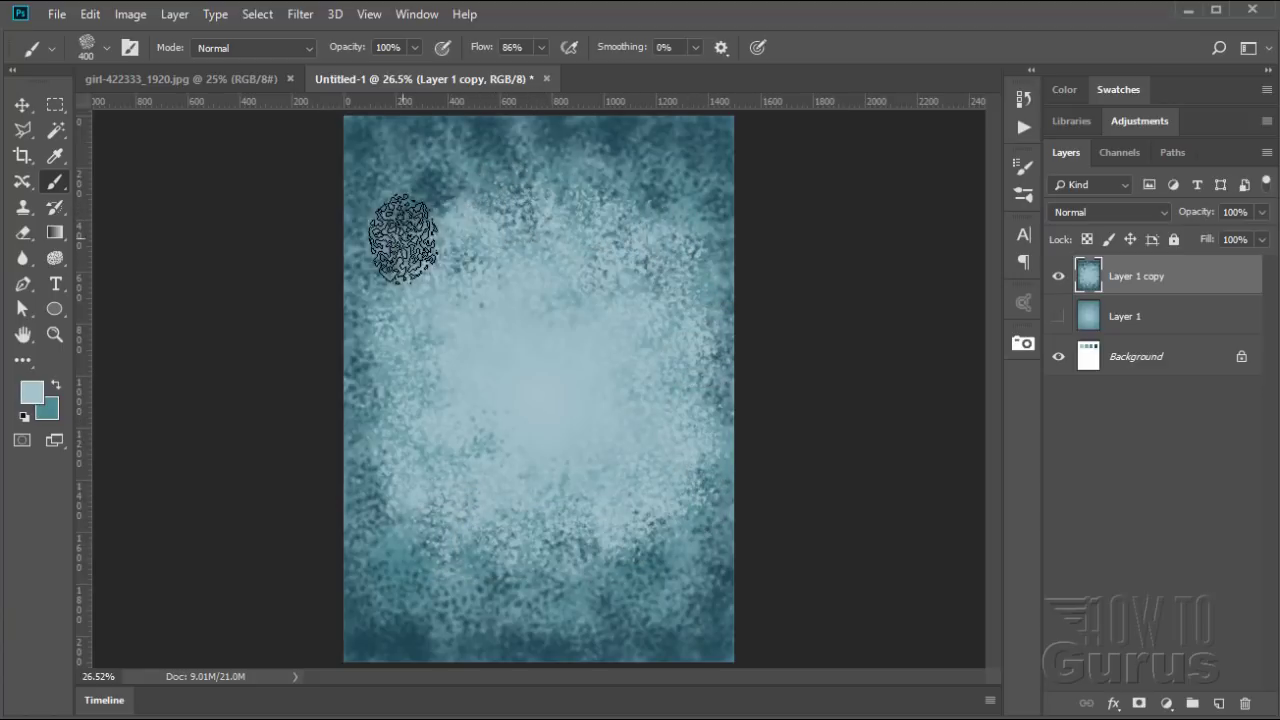
Pick up the muted blue-green second swatch from the Background and brush more charcoal texture onto Layer 1 copy around the centre
{"action": "left_click", "coordinate": [1058, 276]}
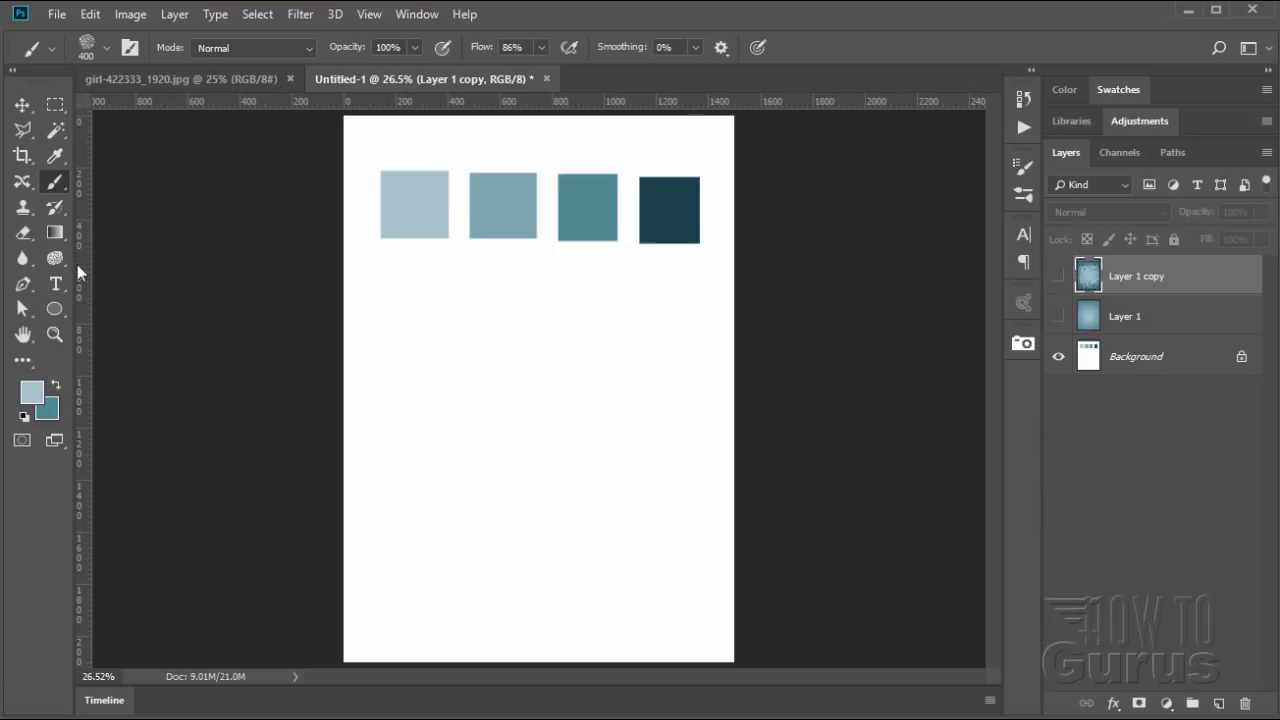
{"action": "key", "text": "i"}
{"action": "left_click", "coordinate": [505, 206]}
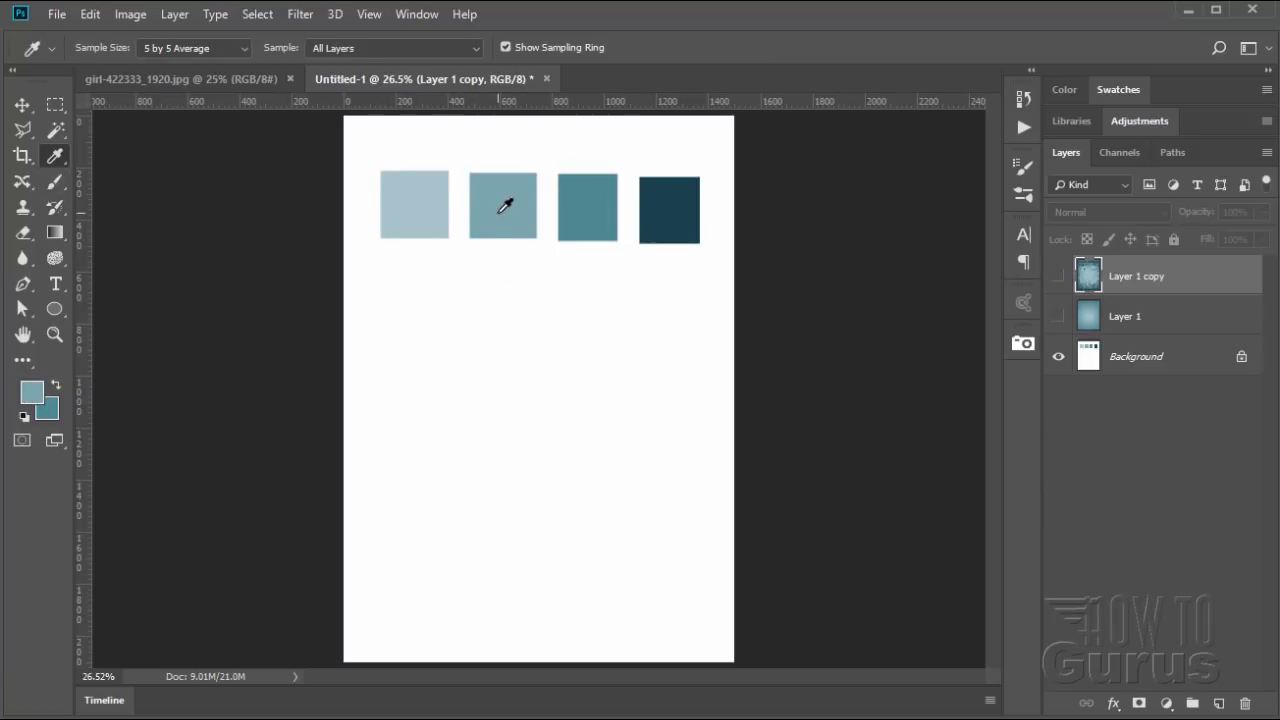
{"action": "left_click", "coordinate": [55, 181]}
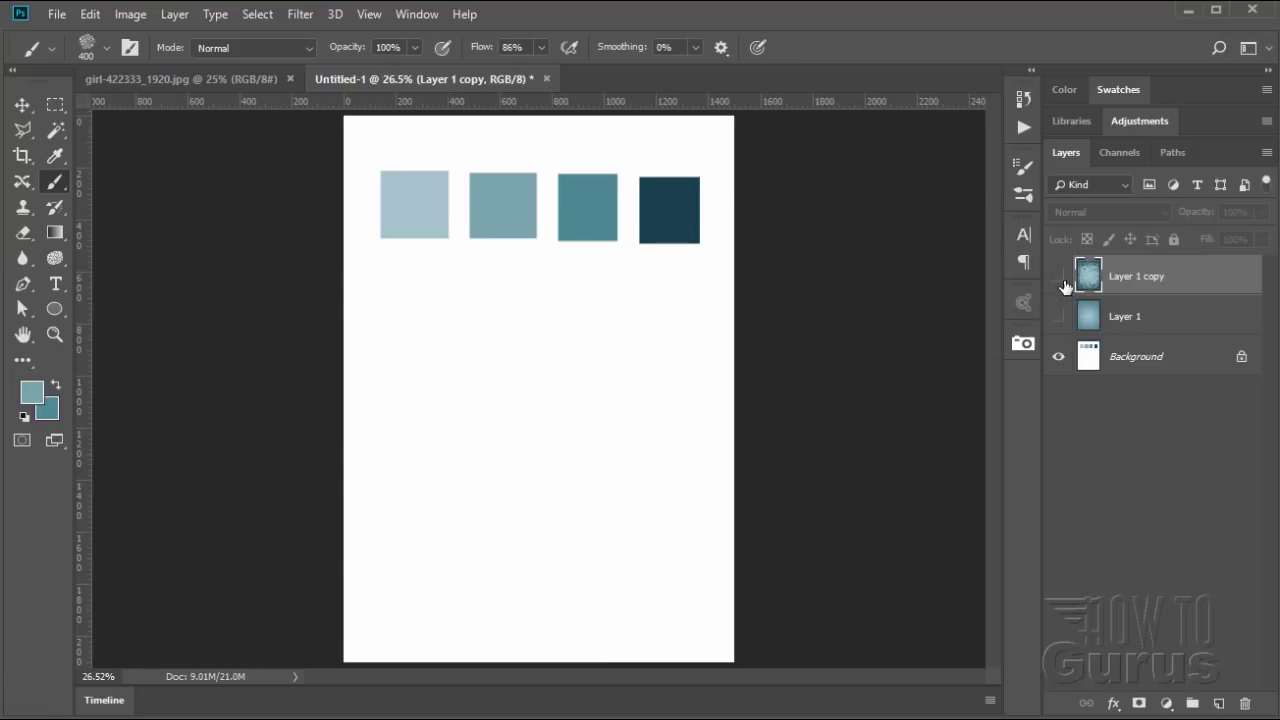
{"action": "left_click", "coordinate": [1058, 276]}
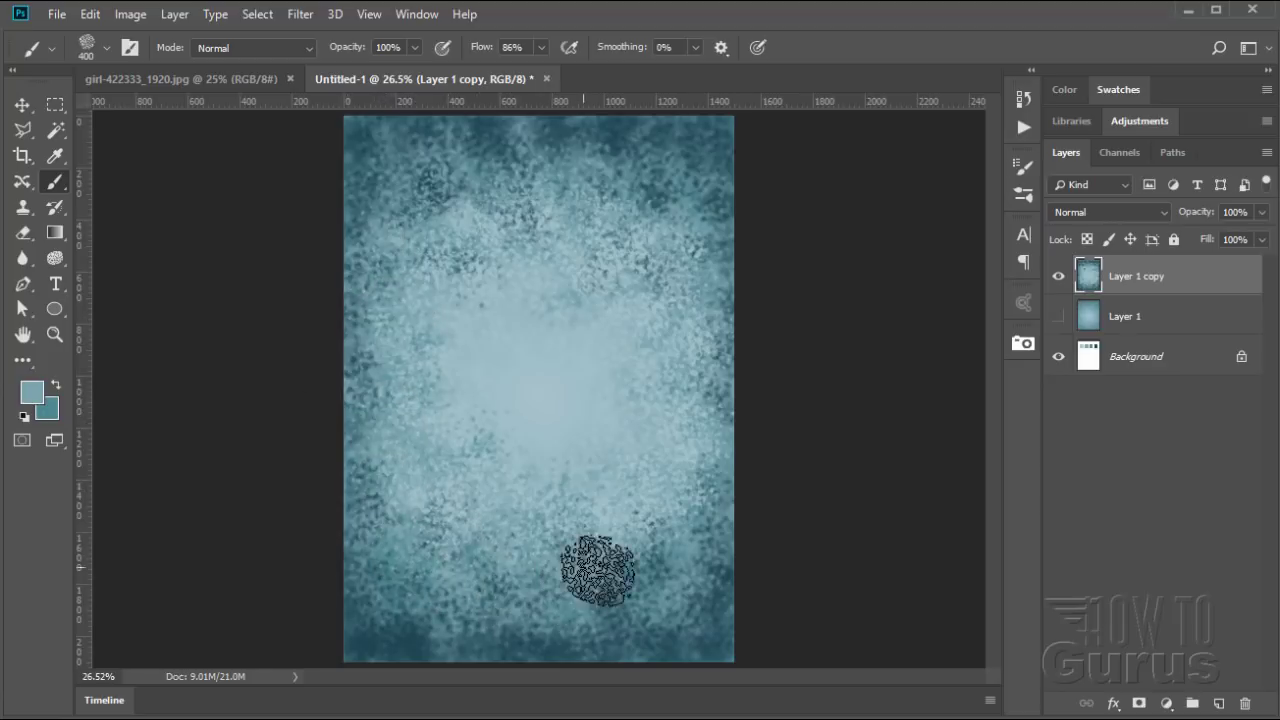
Pick up the teal third swatch from the Background and dab charcoal texture on Layer 1 copy around and slightly into the bright centre
{"action": "left_click", "coordinate": [1058, 276]}
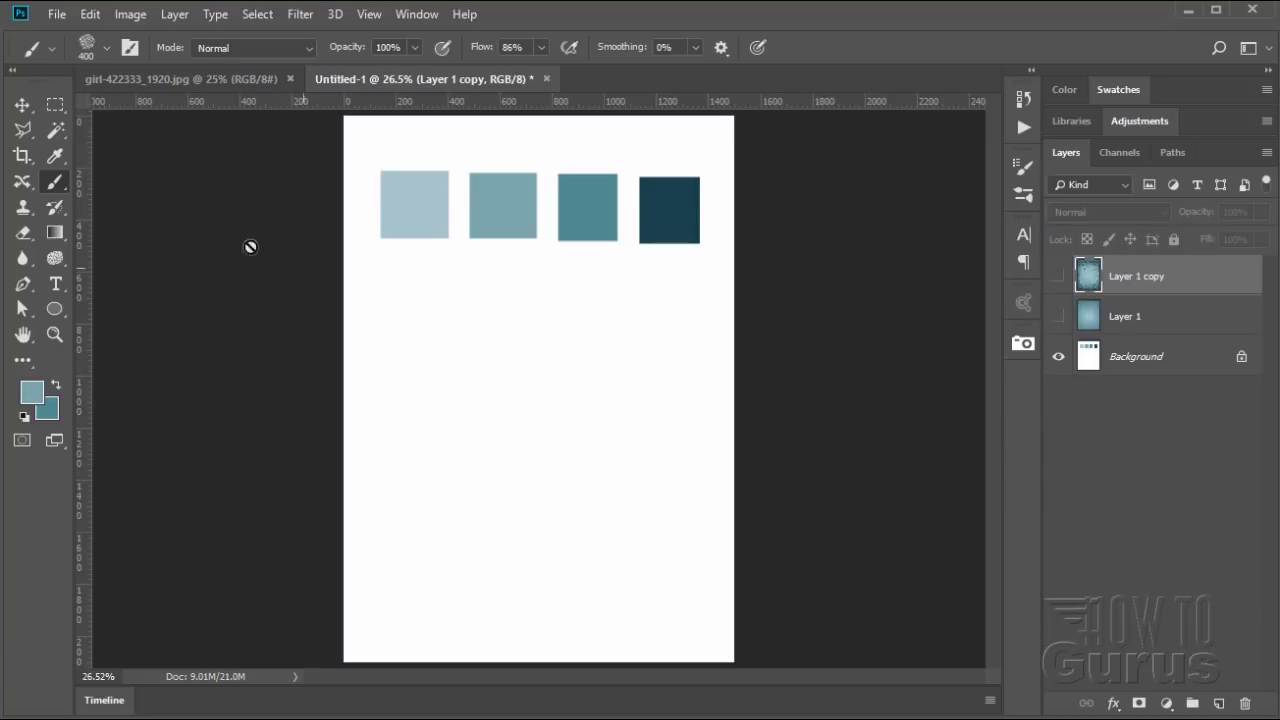
{"action": "key", "text": "i"}
{"action": "left_click", "coordinate": [598, 211]}
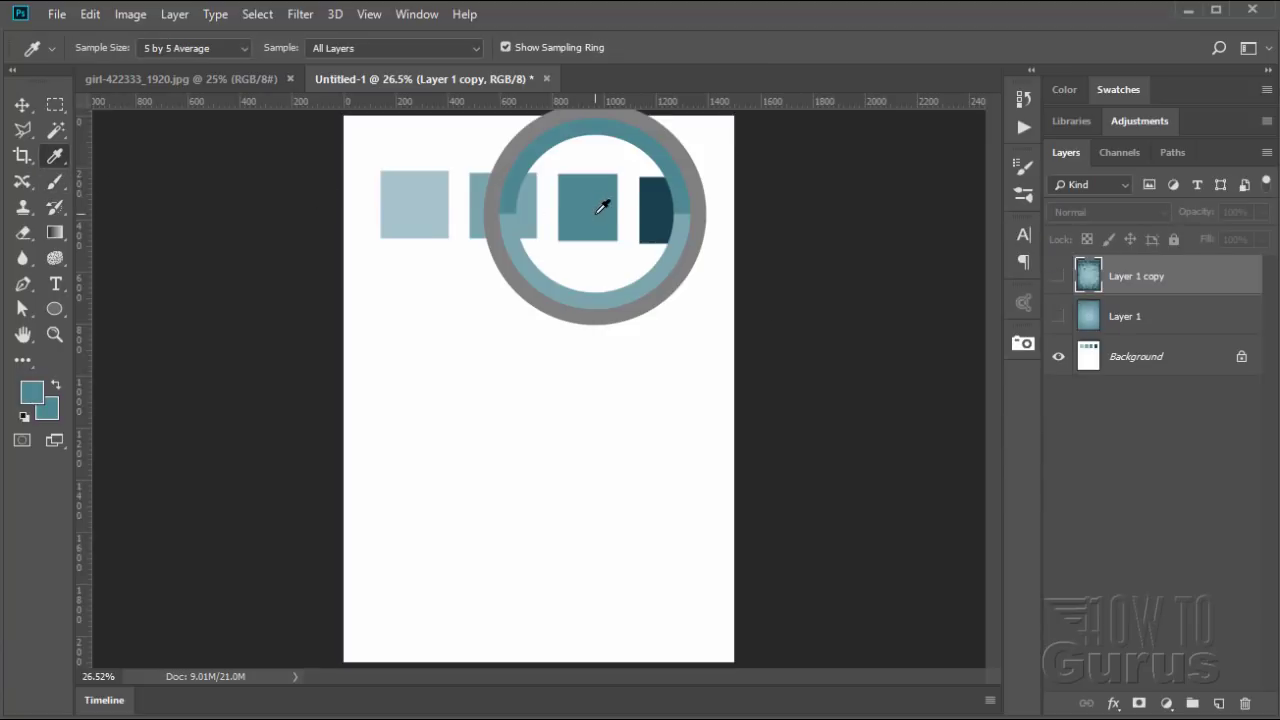
{"action": "left_click", "coordinate": [1058, 276]}
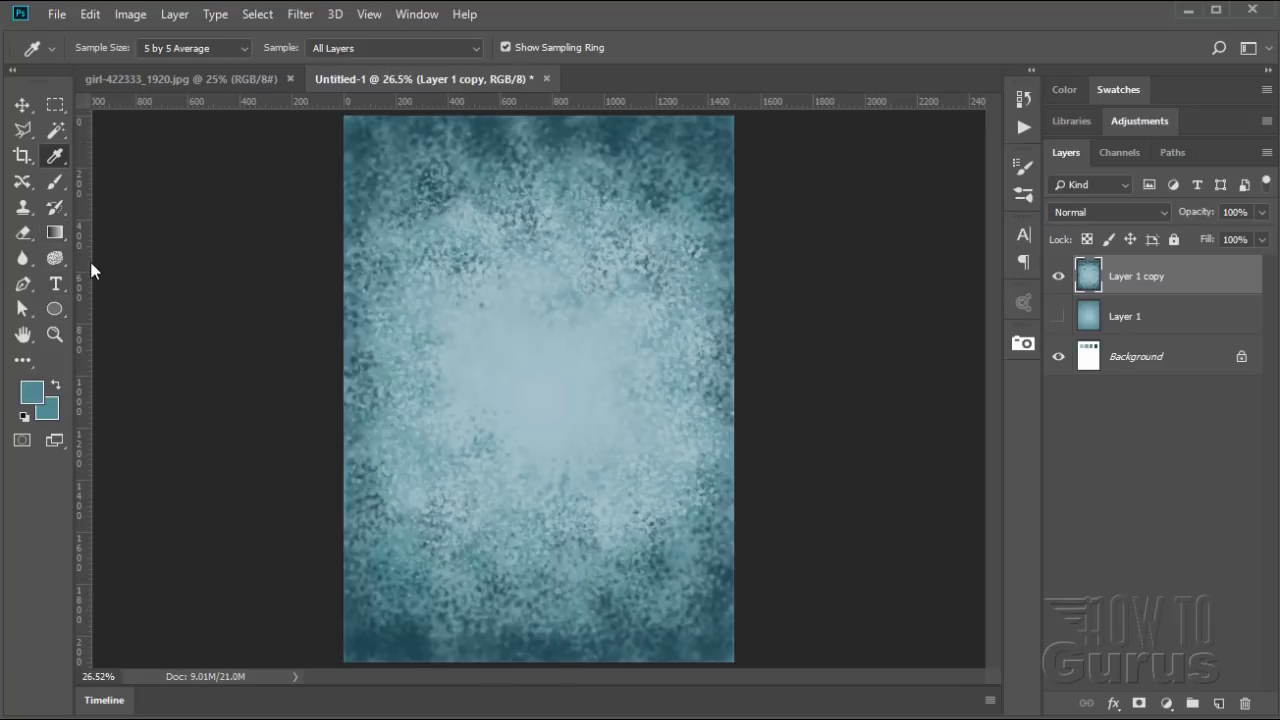
{"action": "key", "text": "b"}
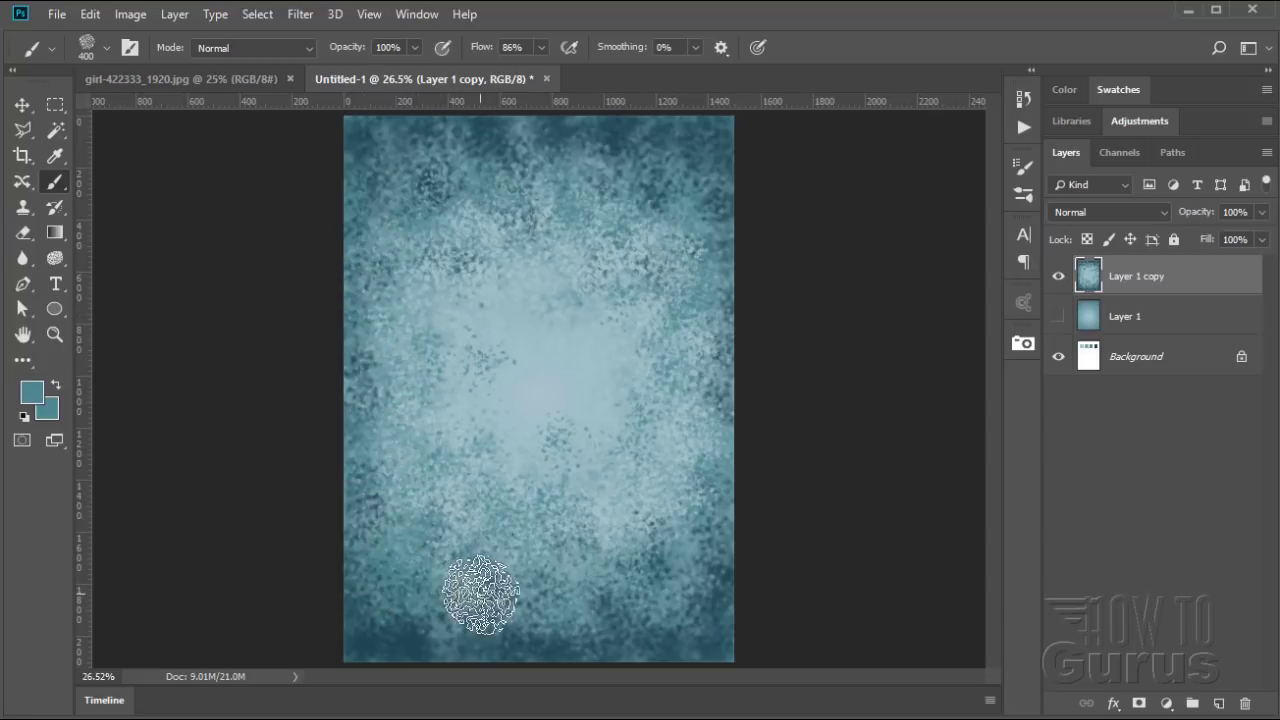
Pick up the dark navy fourth swatch from the Background, and show Layer 1 copy with the Brush ready
{"action": "left_click", "coordinate": [1058, 276]}
{"action": "left_click", "coordinate": [55, 156]}
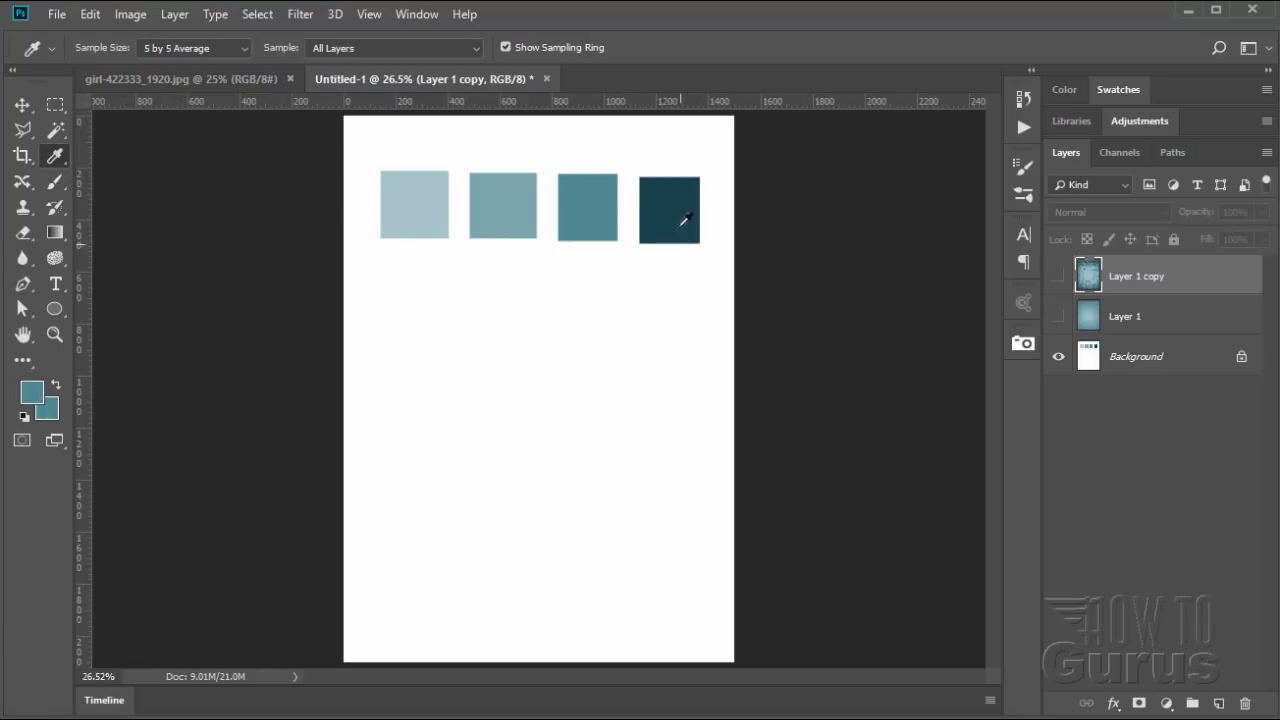
{"action": "left_click", "coordinate": [681, 209]}
{"action": "left_click", "coordinate": [55, 181]}
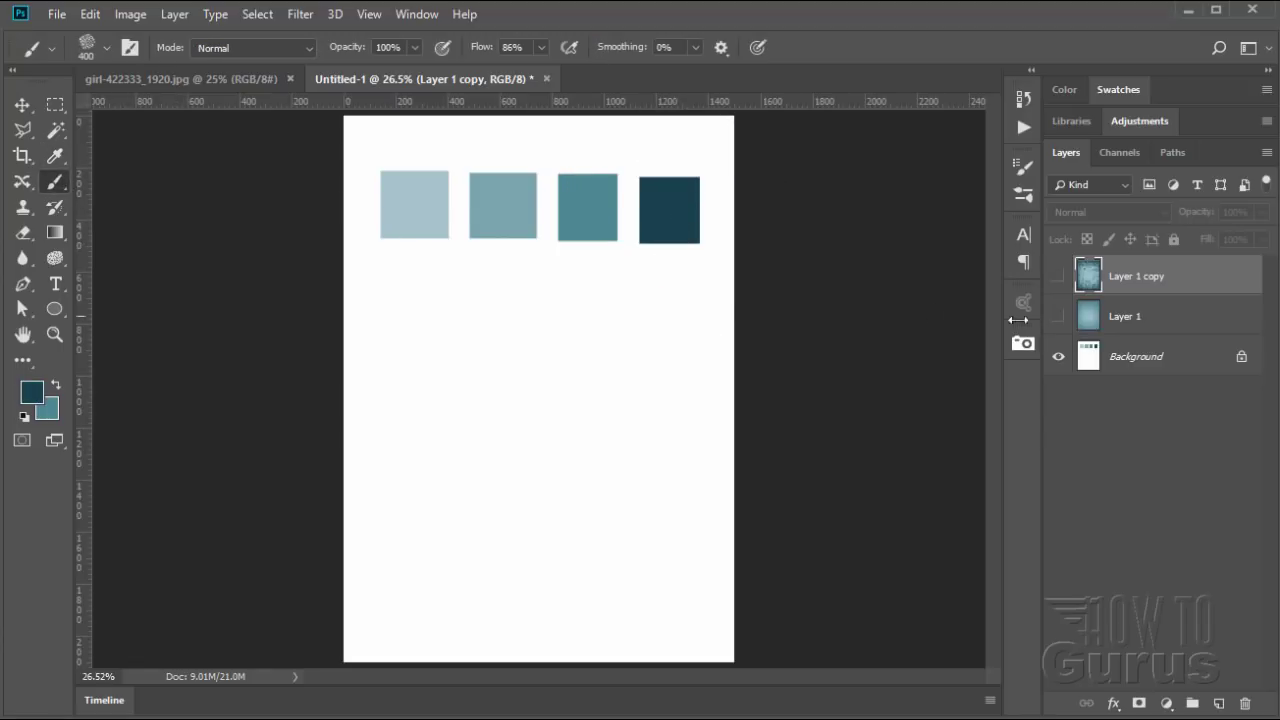
{"action": "left_click", "coordinate": [1058, 282]}
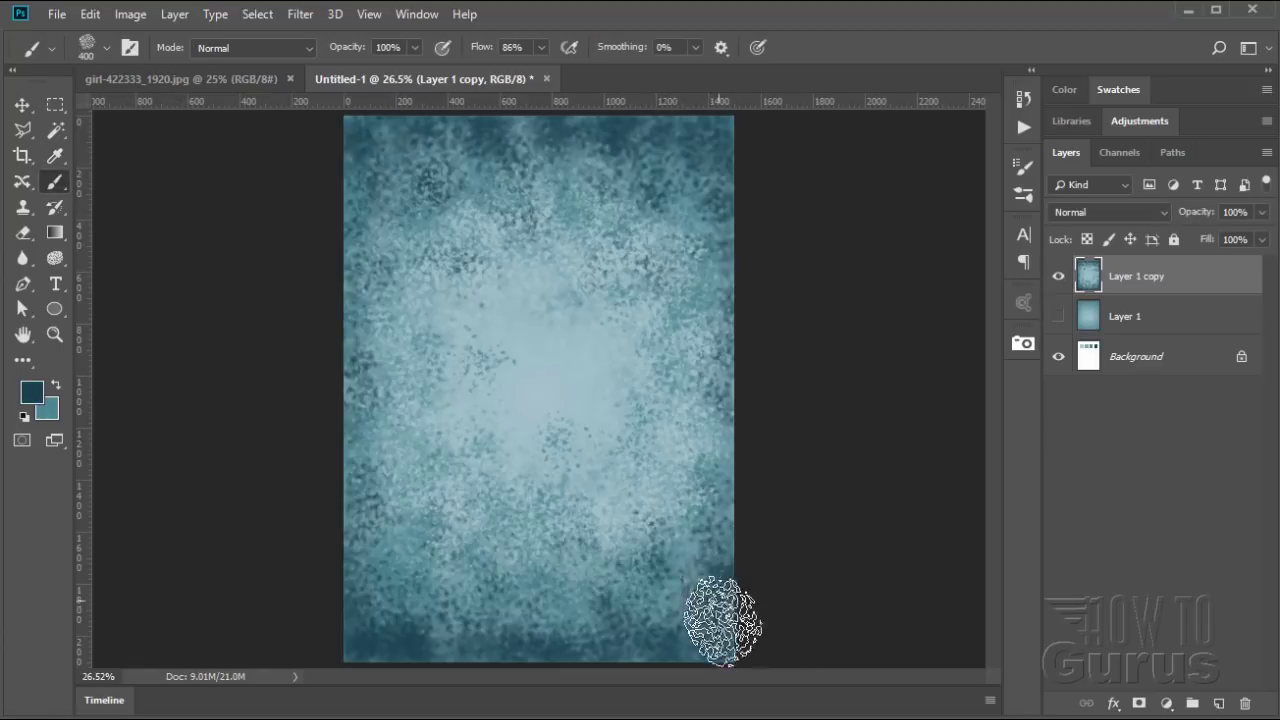
Dab dark navy charcoal texture on Layer 1 copy across the lower part, along both sides and into the upper part
{"action": "left_click", "coordinate": [586, 566]}
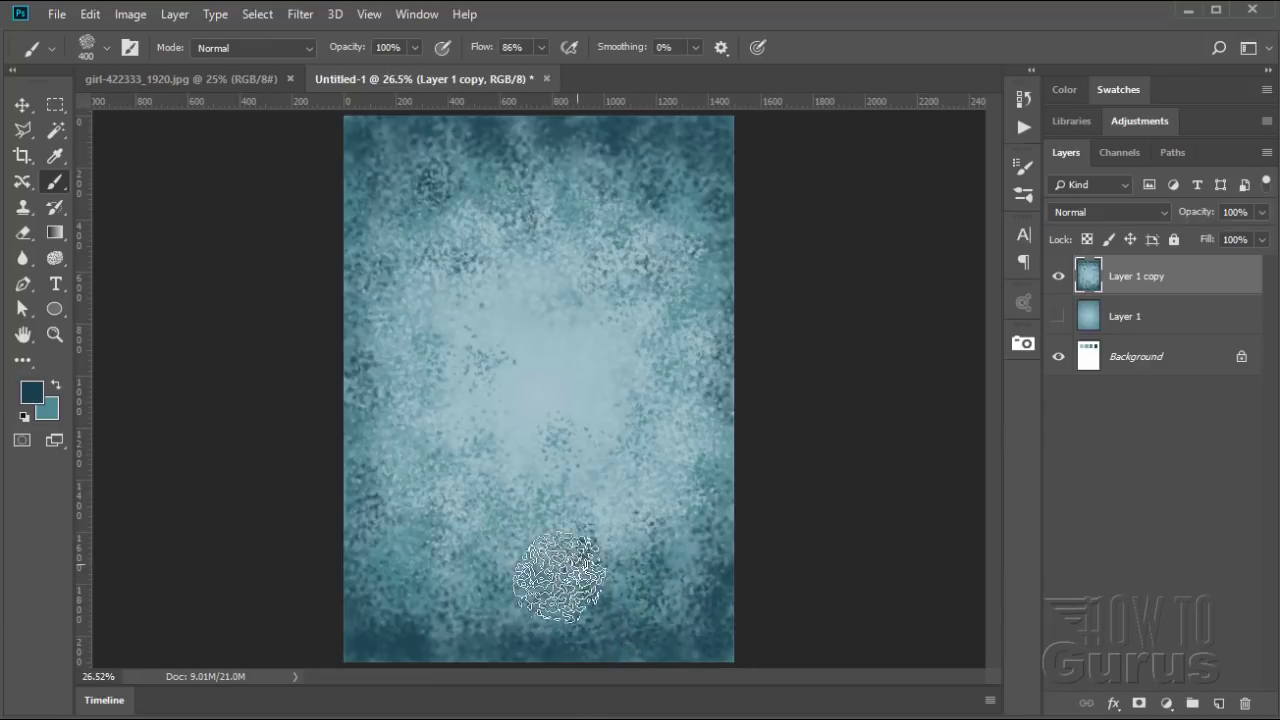
{"action": "left_click", "coordinate": [471, 583]}
{"action": "left_click", "coordinate": [422, 630]}
{"action": "left_click", "coordinate": [488, 542]}
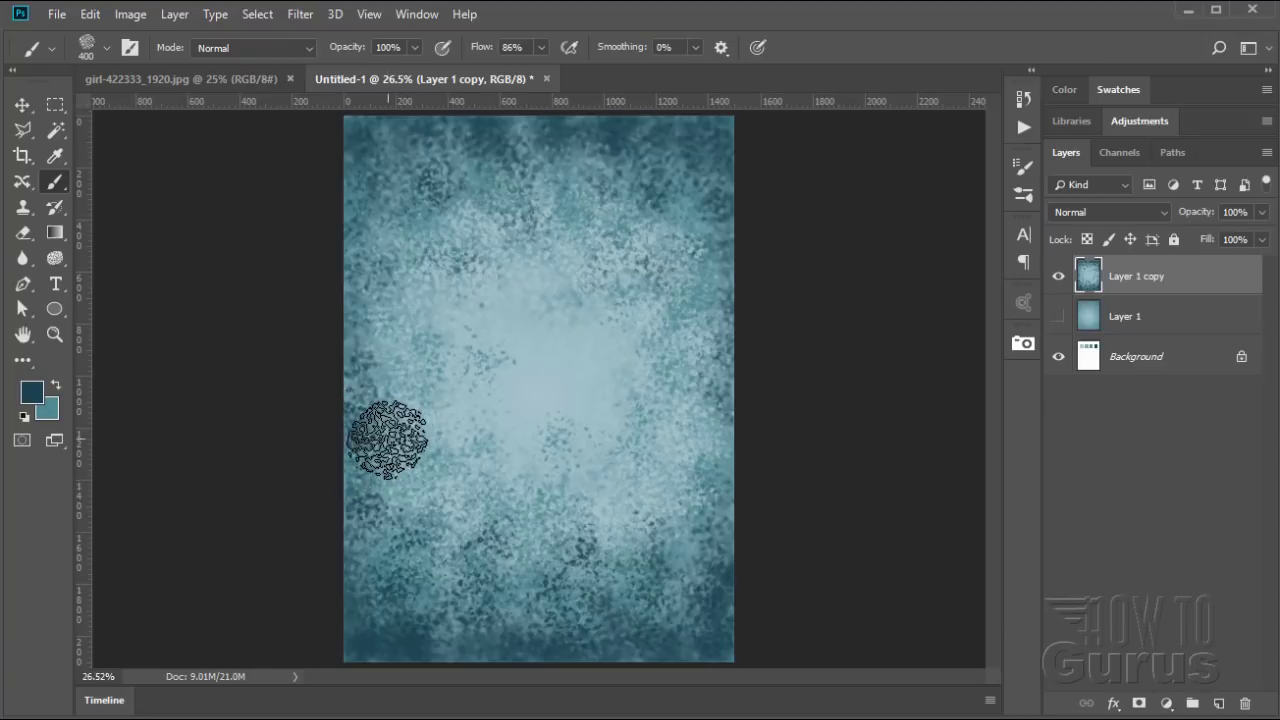
{"action": "left_click", "coordinate": [427, 463]}
{"action": "left_click", "coordinate": [414, 297]}
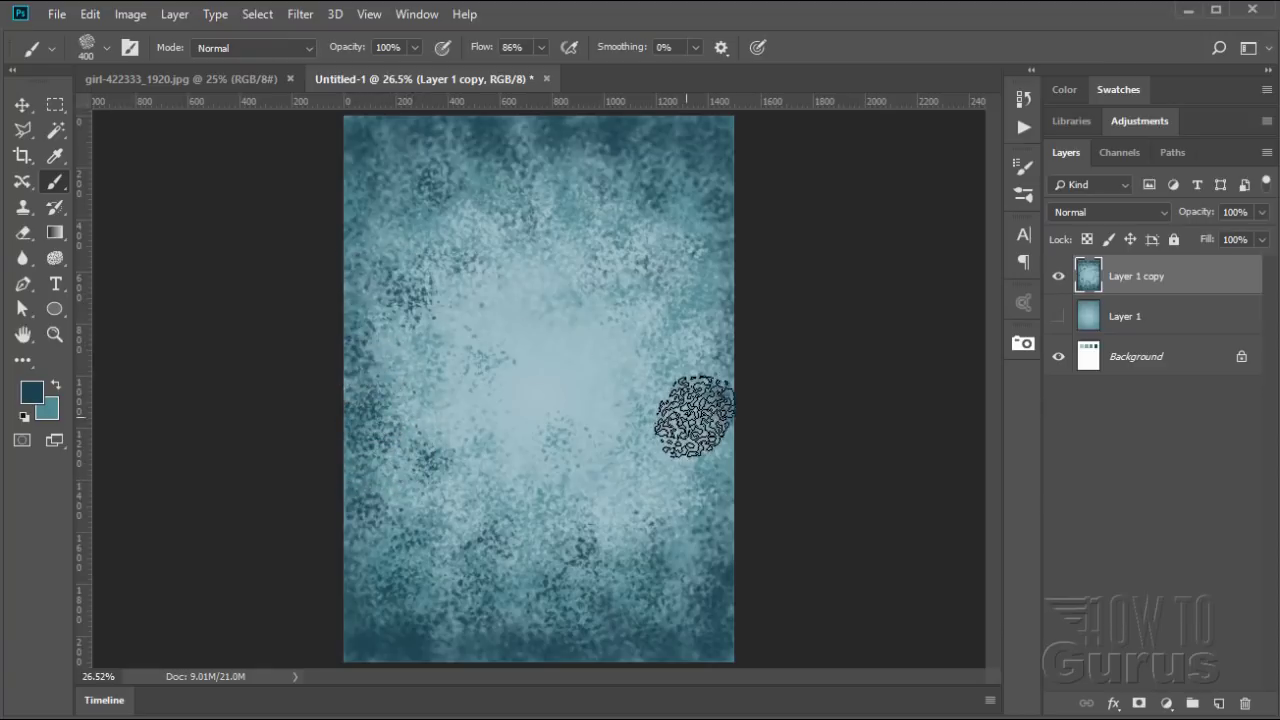
{"action": "left_click", "coordinate": [709, 410]}
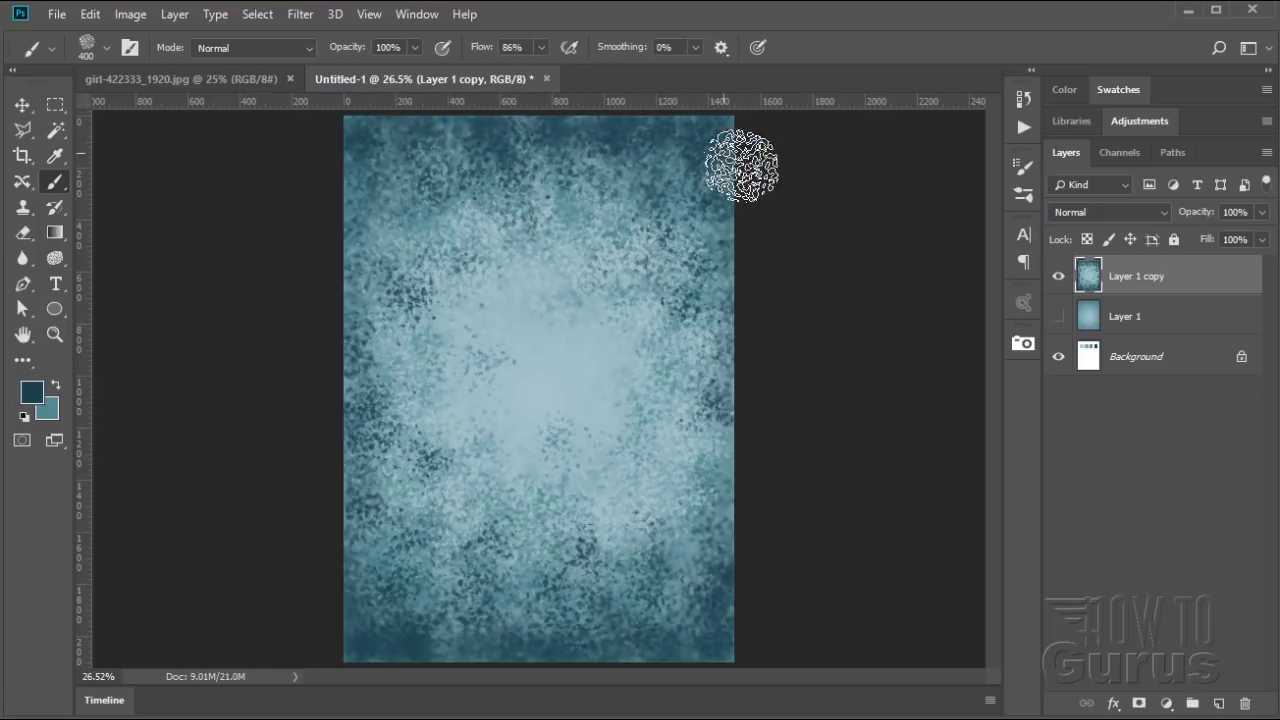
Copy the portrait from girl-422333_1920.jpg into the Untitled-1 document as a new layer, and close the source photo
{"action": "left_click", "coordinate": [22, 105]}
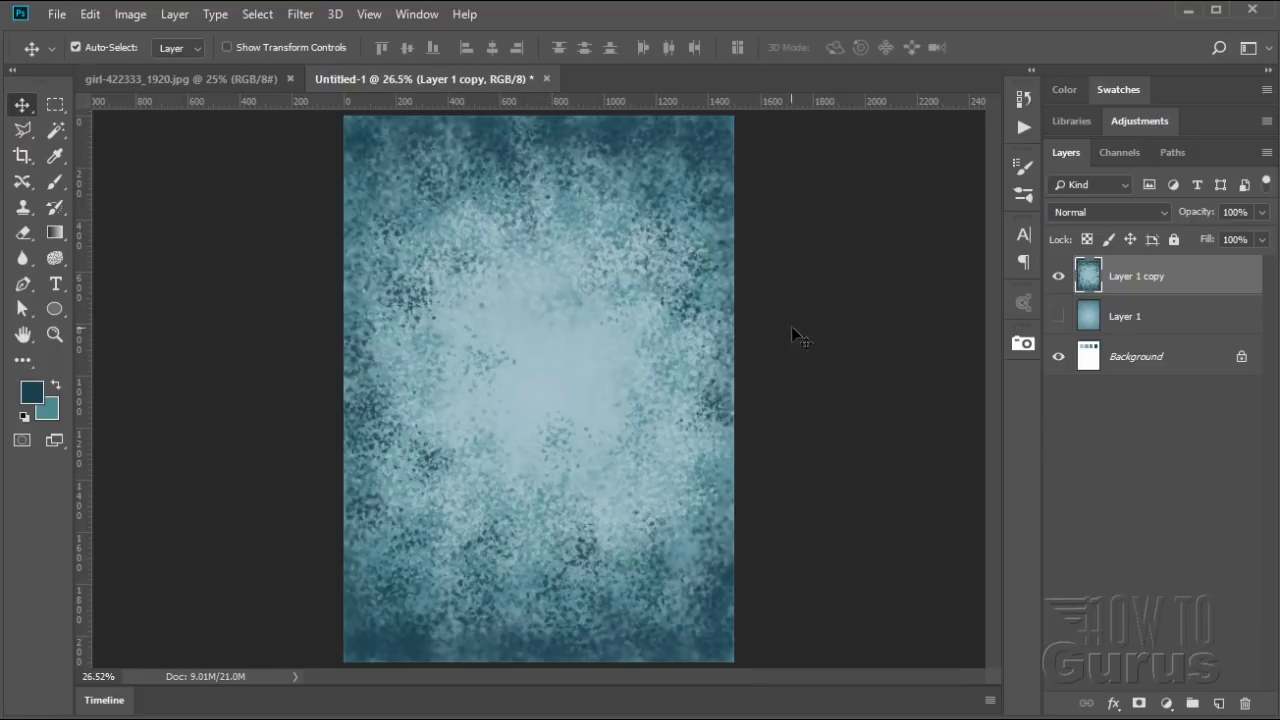
{"action": "left_click", "coordinate": [212, 83]}
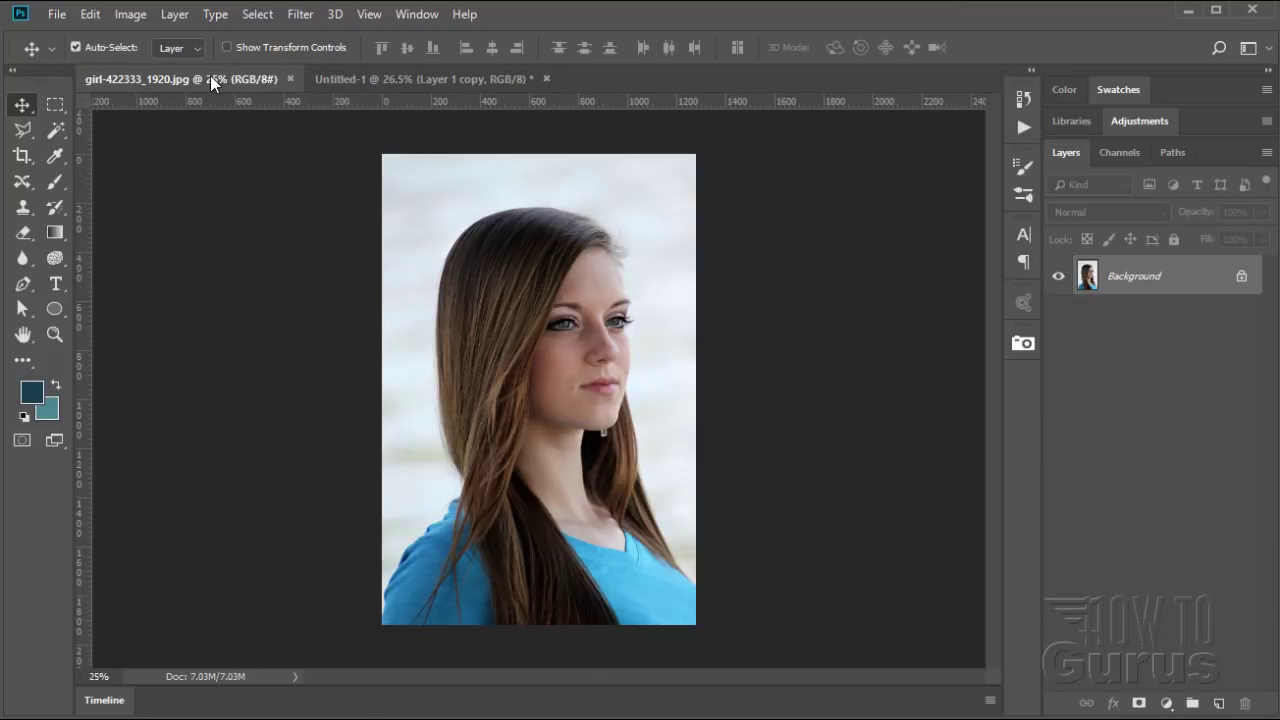
{"action": "left_click_drag", "start_coordinate": [212, 83], "coordinate": [1048, 404]}
{"action": "left_click_drag", "start_coordinate": [1120, 285], "coordinate": [638, 317]}
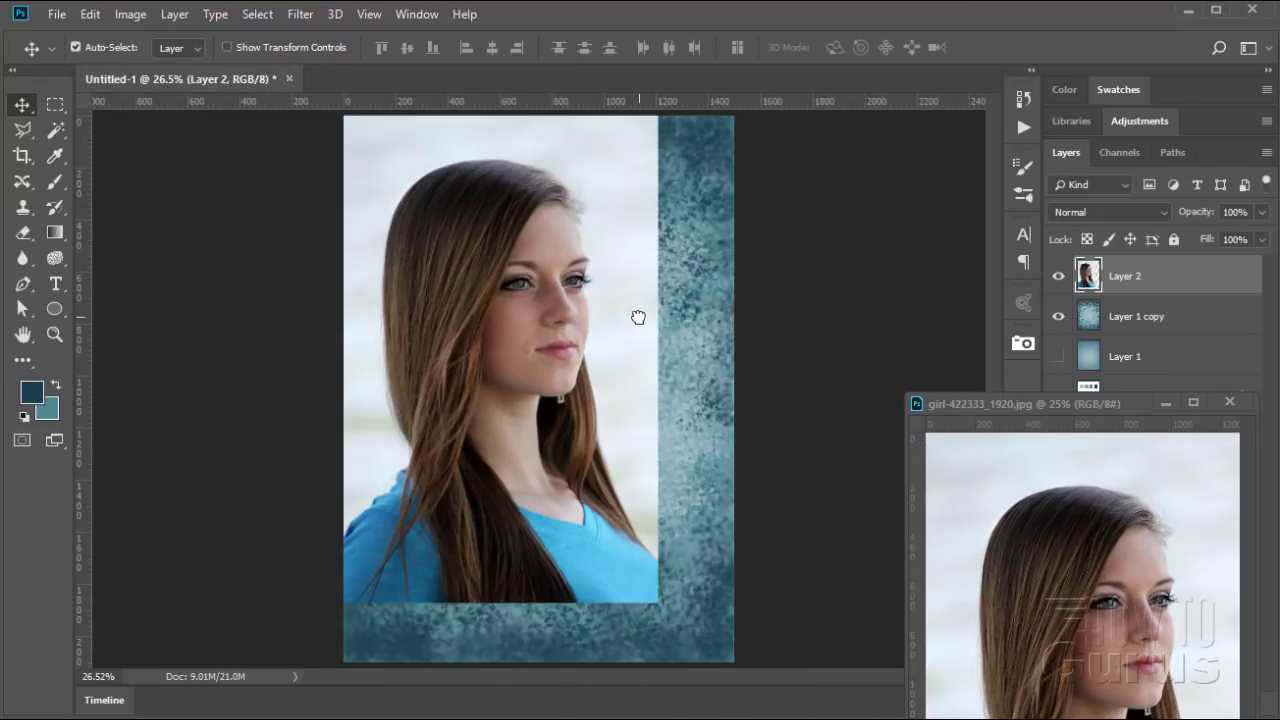
{"action": "left_click", "coordinate": [1229, 402]}
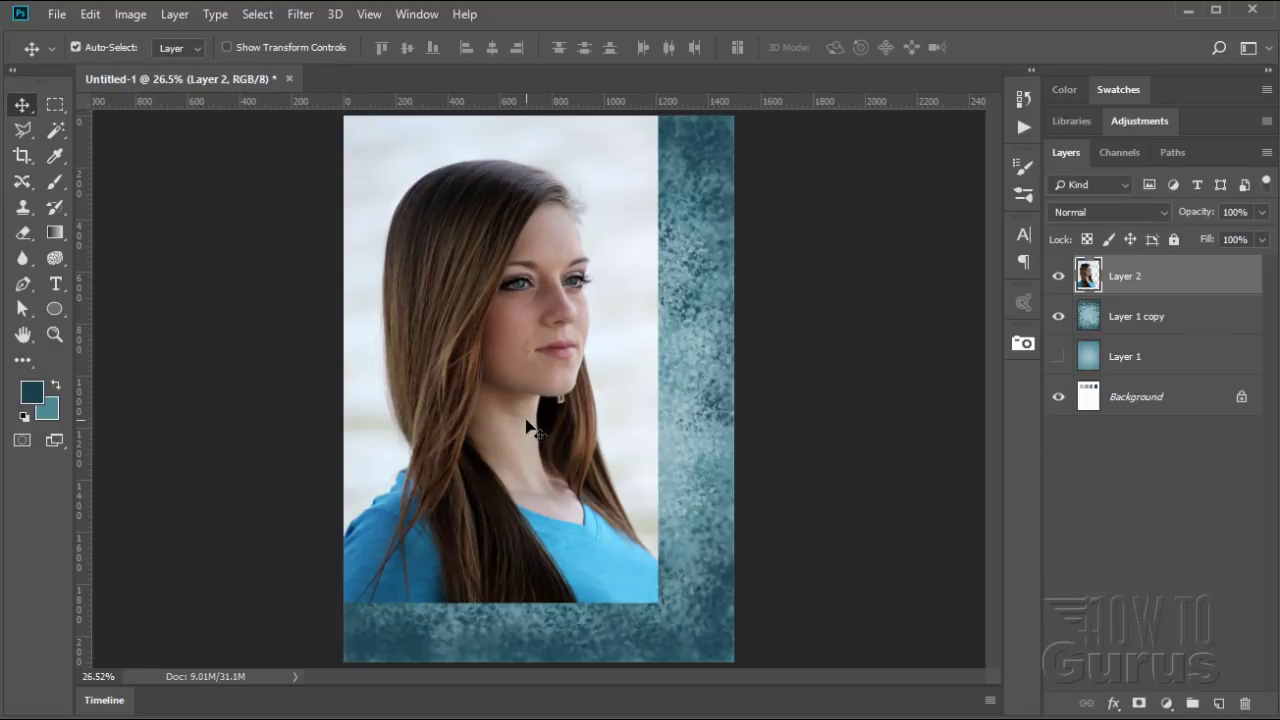
Scale the portrait layer proportionally to about 118.8%, align it with the canvas's right edge, and shift it slightly downward
{"action": "key", "text": "ctrl+t"}
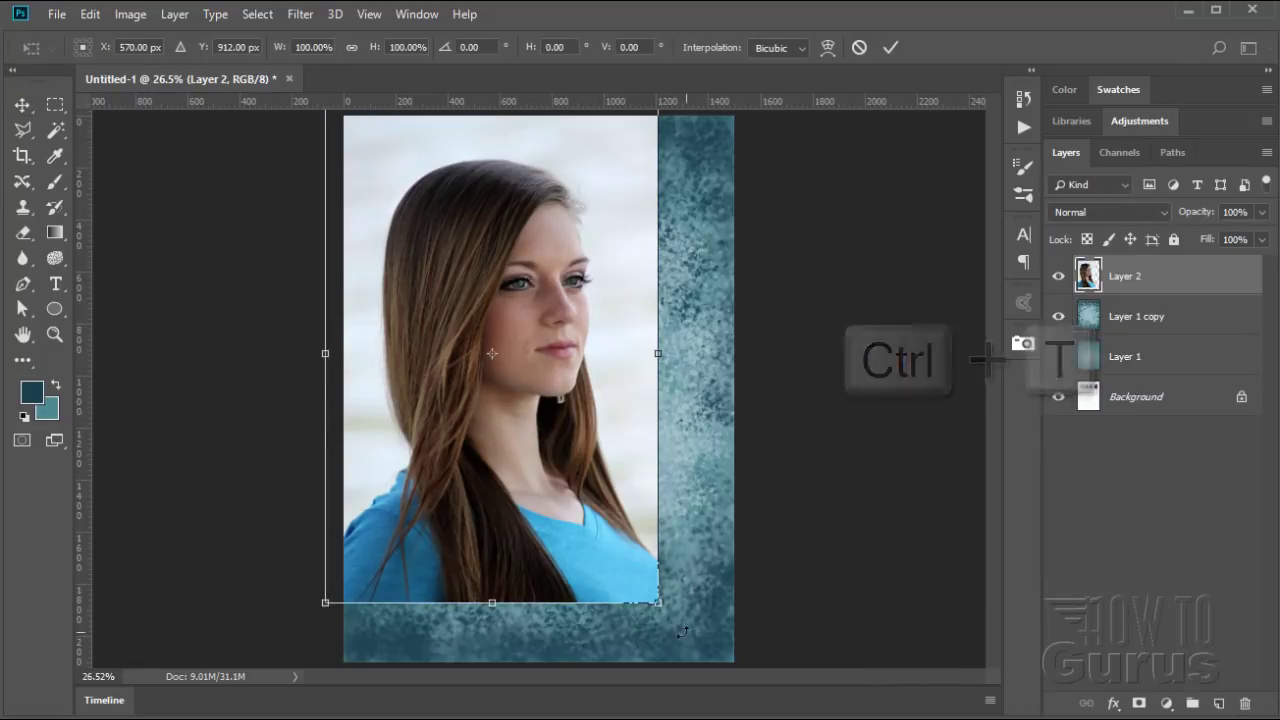
{"action": "left_click_drag", "start_coordinate": [660, 603], "coordinate": [741, 689]}
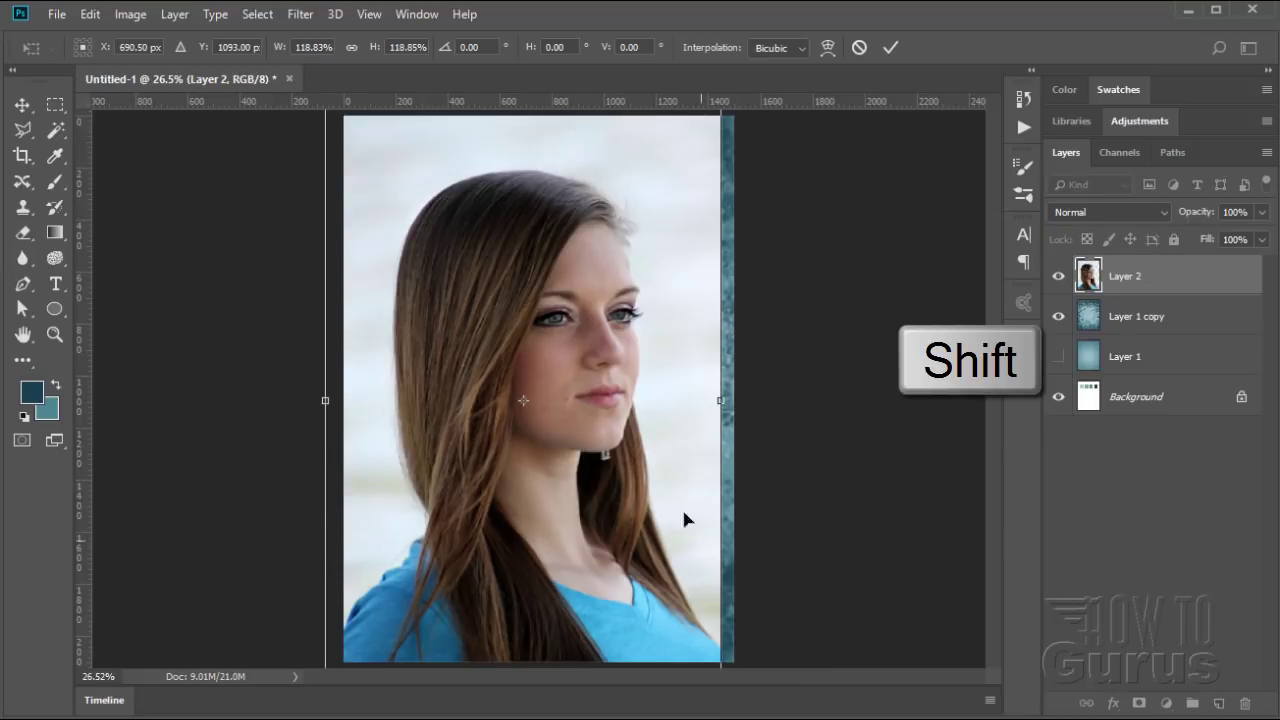
{"action": "left_click_drag", "start_coordinate": [672, 490], "coordinate": [686, 486]}
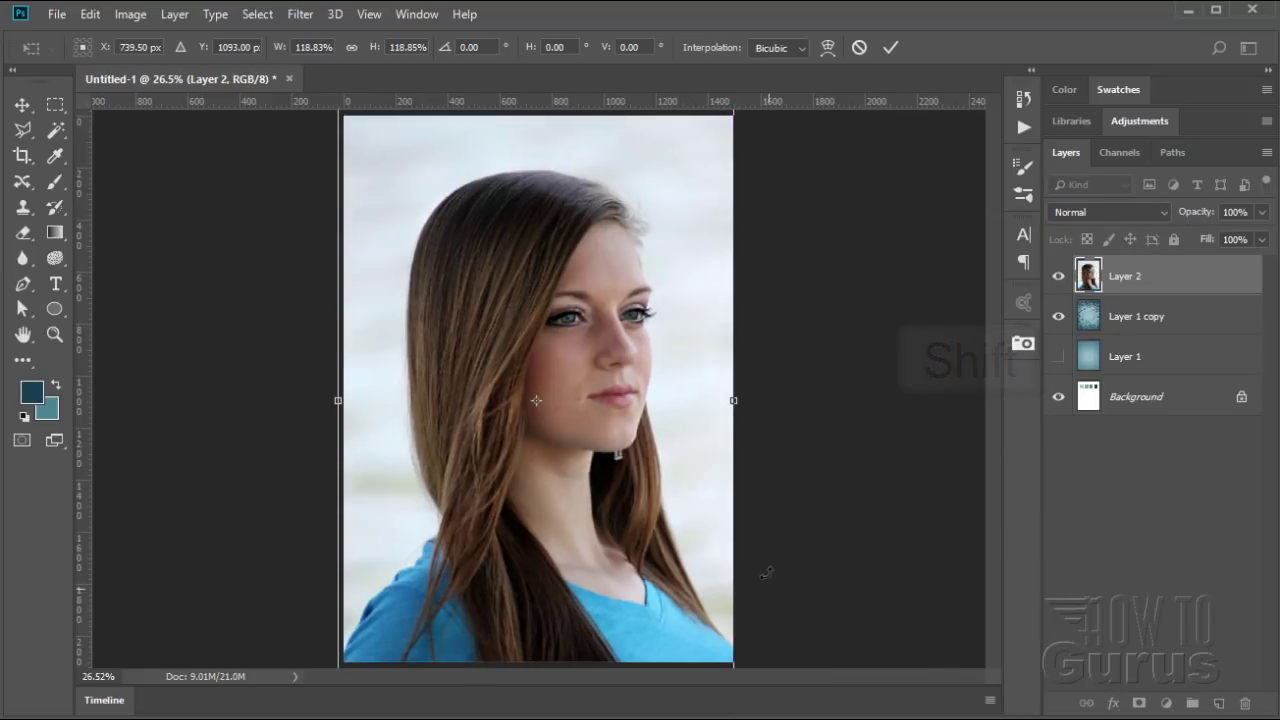
{"action": "left_click", "coordinate": [890, 47]}
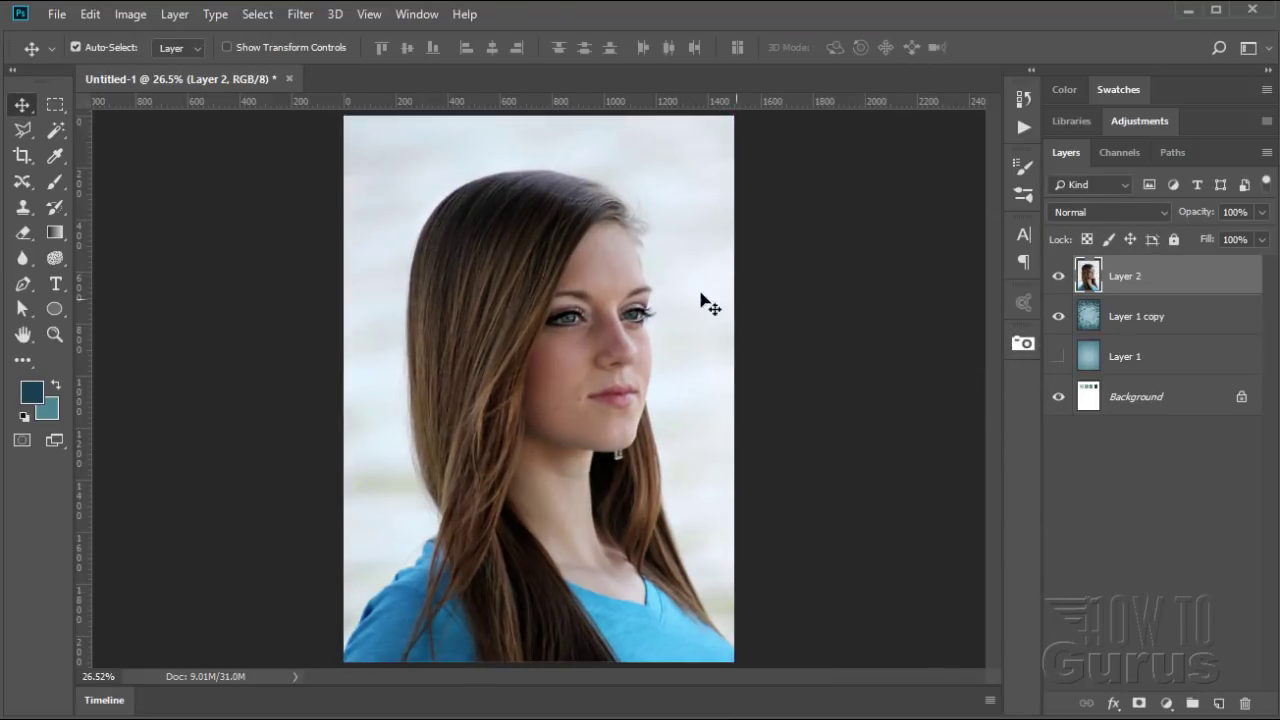
{"action": "mouse_move", "coordinate": [576, 252]}
{"action": "left_mouse_down"}
{"action": "mouse_move", "coordinate": [577, 286]}
{"action": "mouse_move", "coordinate": [577, 262]}
{"action": "left_mouse_up"}
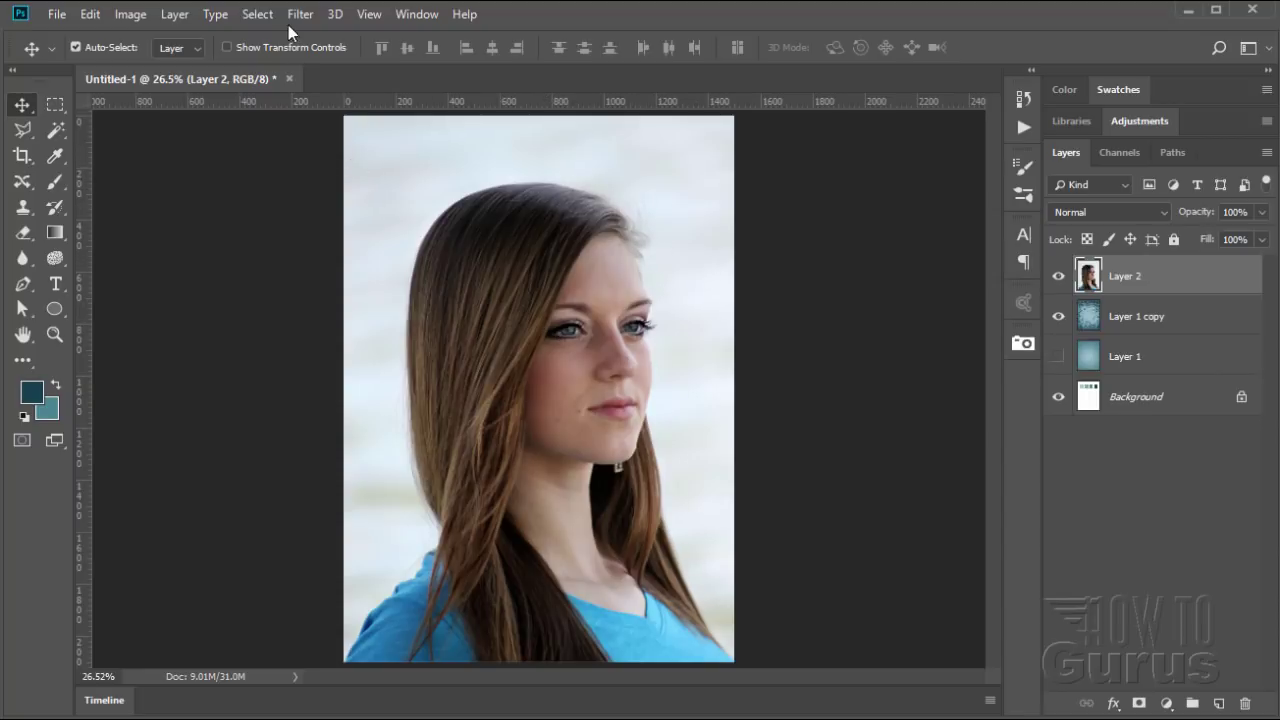
Enter Select and Mask on Layer 2 and outline the woman's shoulders, hair and face with a loose Lasso selection
{"action": "left_click", "coordinate": [257, 14]}
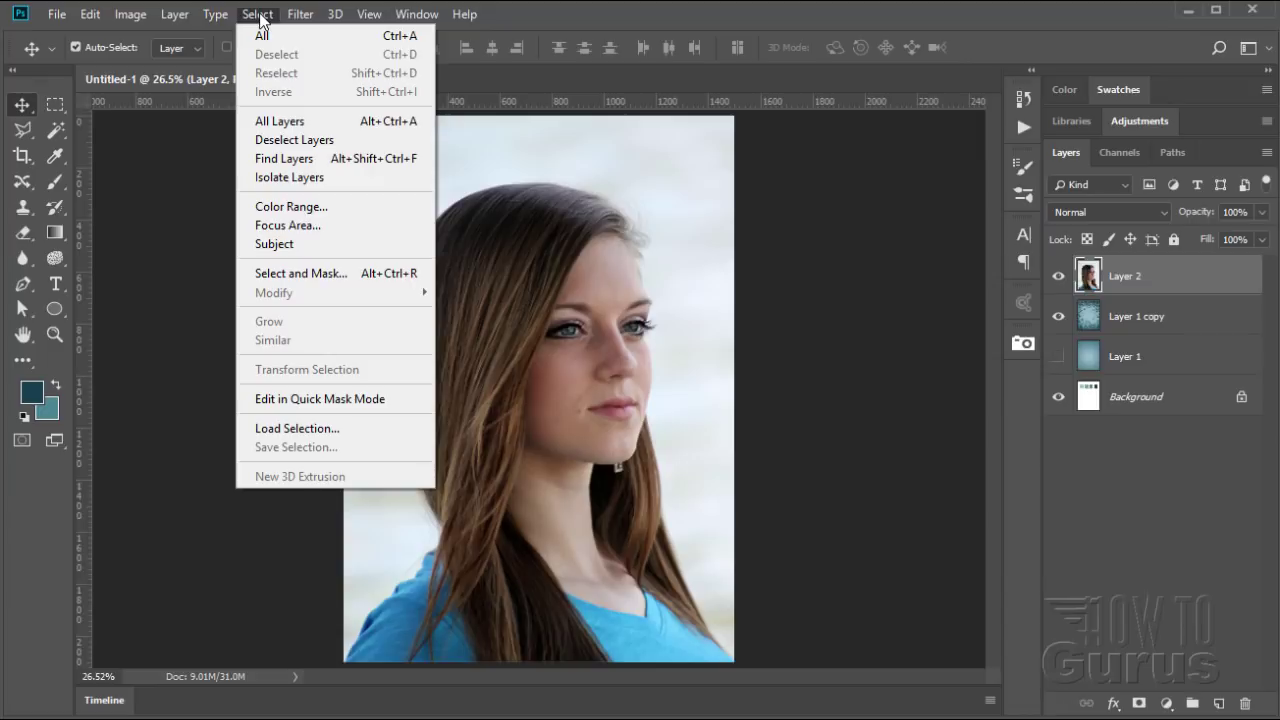
{"action": "left_click", "coordinate": [290, 273]}
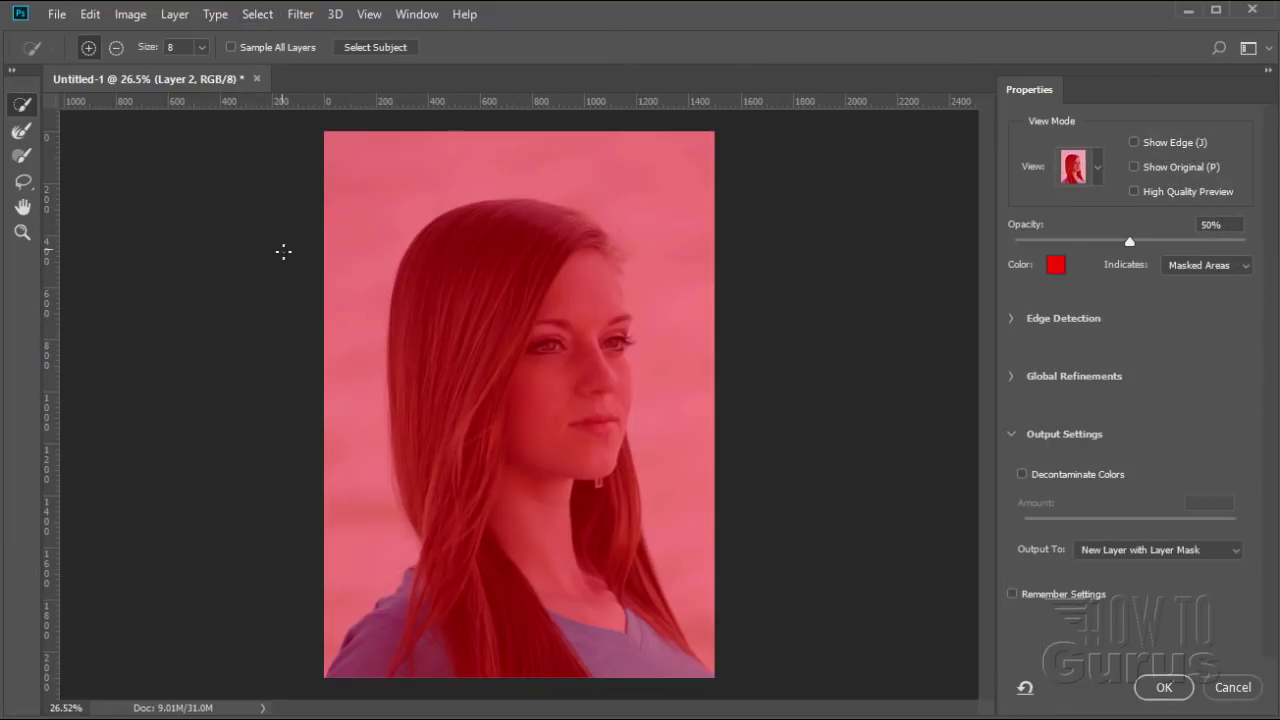
{"action": "key", "text": "r"}
{"action": "left_click", "coordinate": [26, 182]}
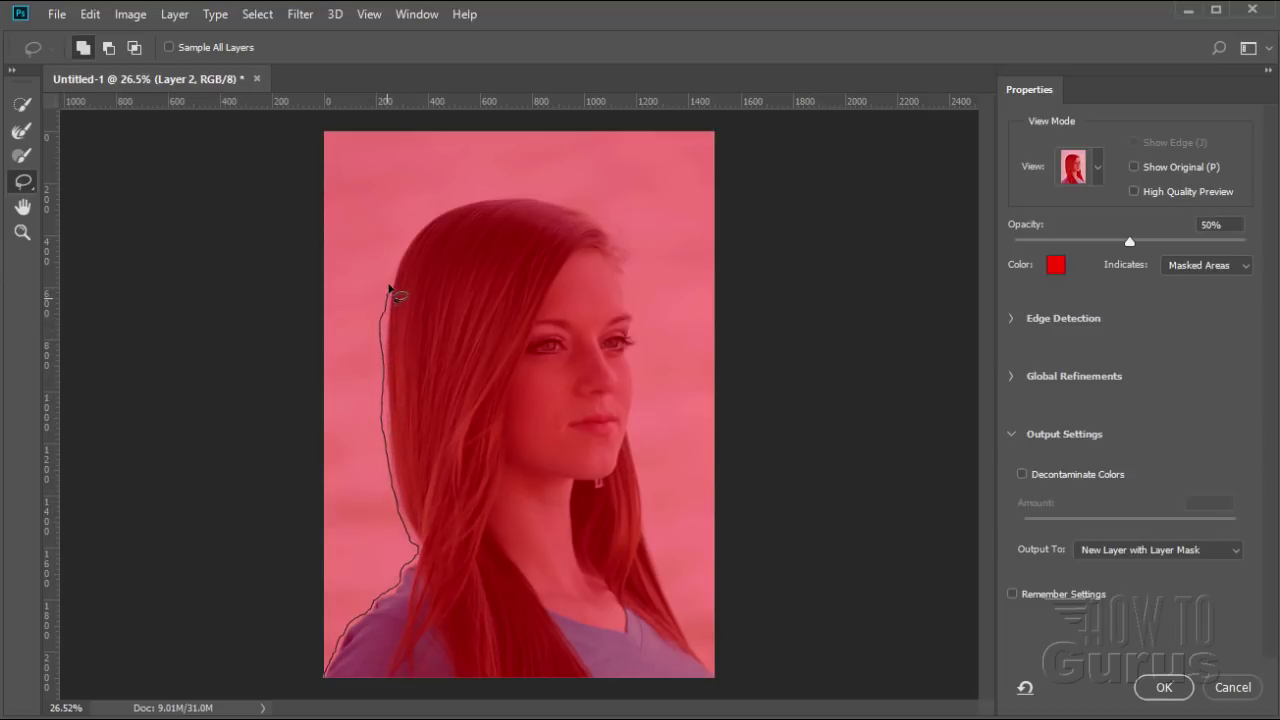
{"action": "left_click_drag", "start_coordinate": [393, 267], "coordinate": [404, 244]}
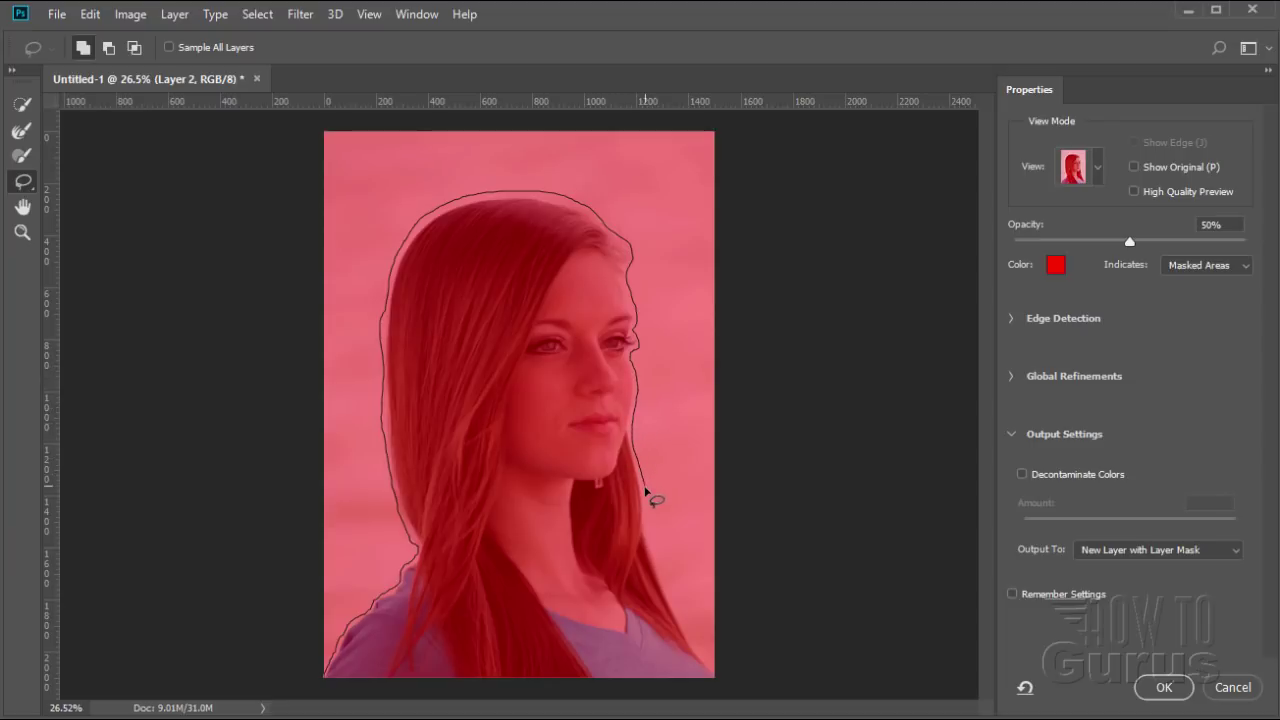
{"action": "left_click_drag", "start_coordinate": [651, 542], "coordinate": [658, 561]}
{"action": "left_click_drag", "start_coordinate": [614, 705], "coordinate": [462, 706]}
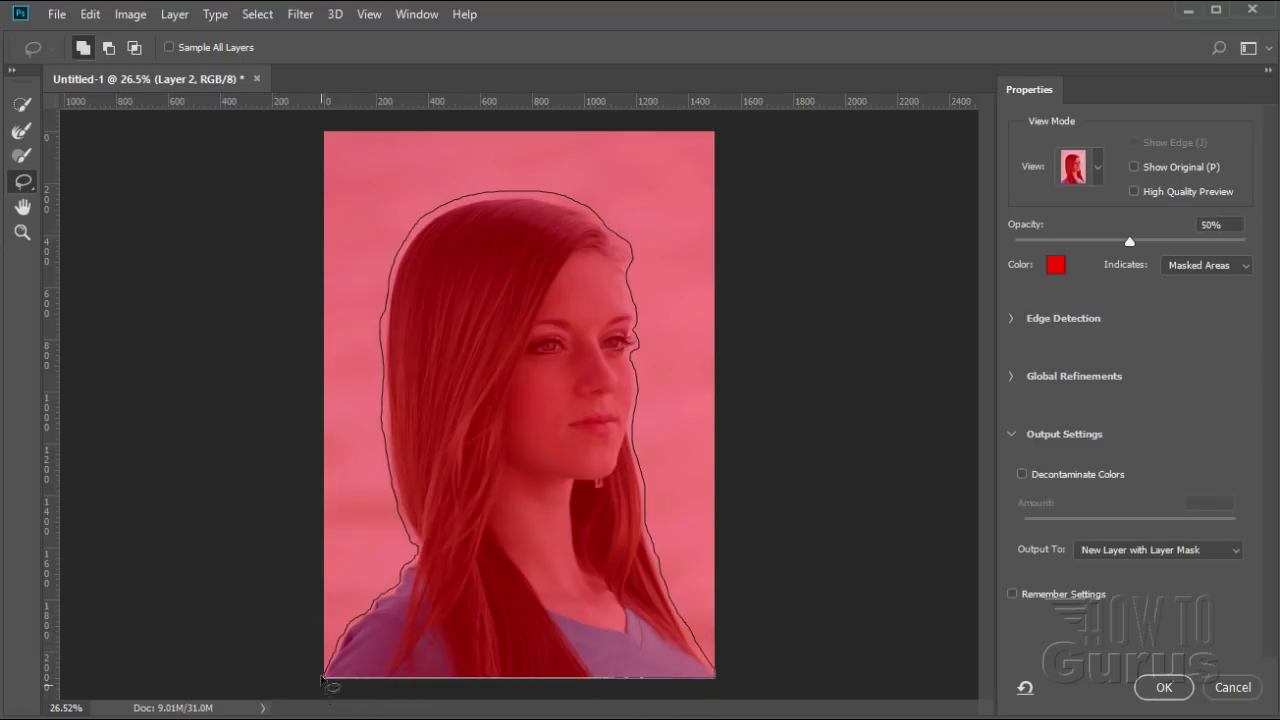
{"action": "left_click_drag", "start_coordinate": [326, 664], "coordinate": [319, 669]}
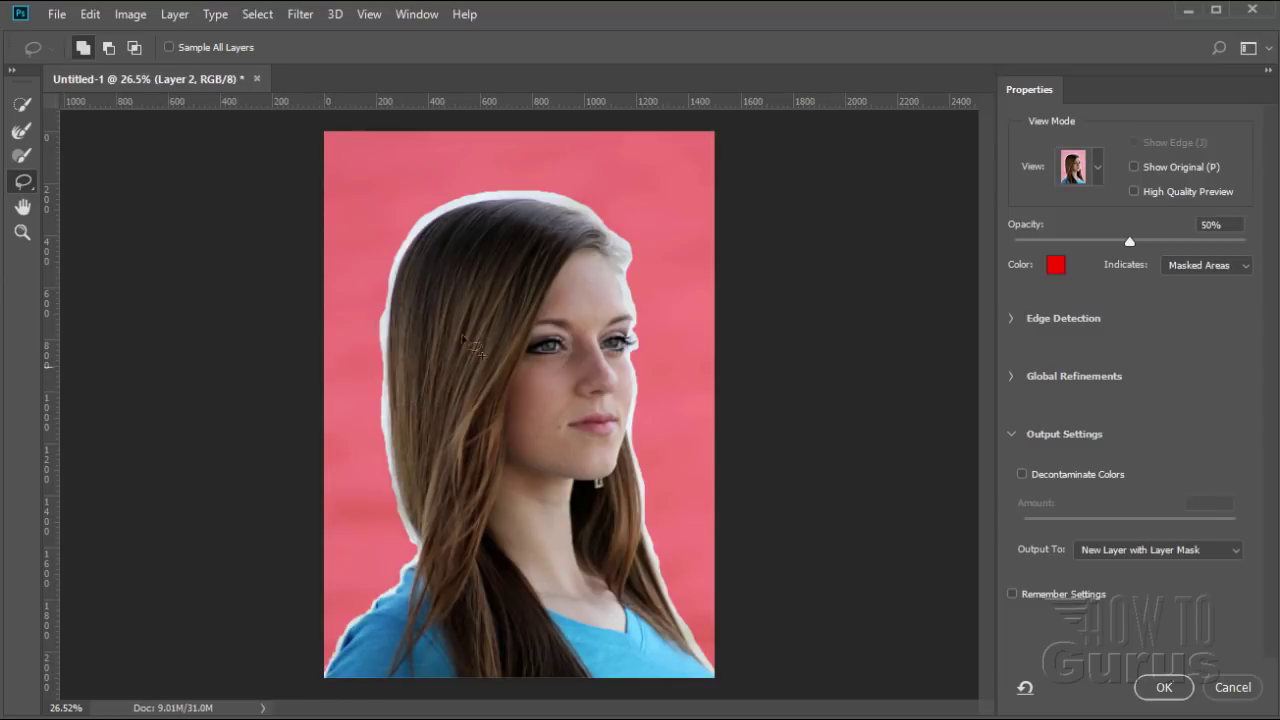
Refine the cutout edges around the hair, face and shoulders with the Refine Edge Brush, and output to a new layer with layer mask
{"action": "left_click", "coordinate": [27, 135]}
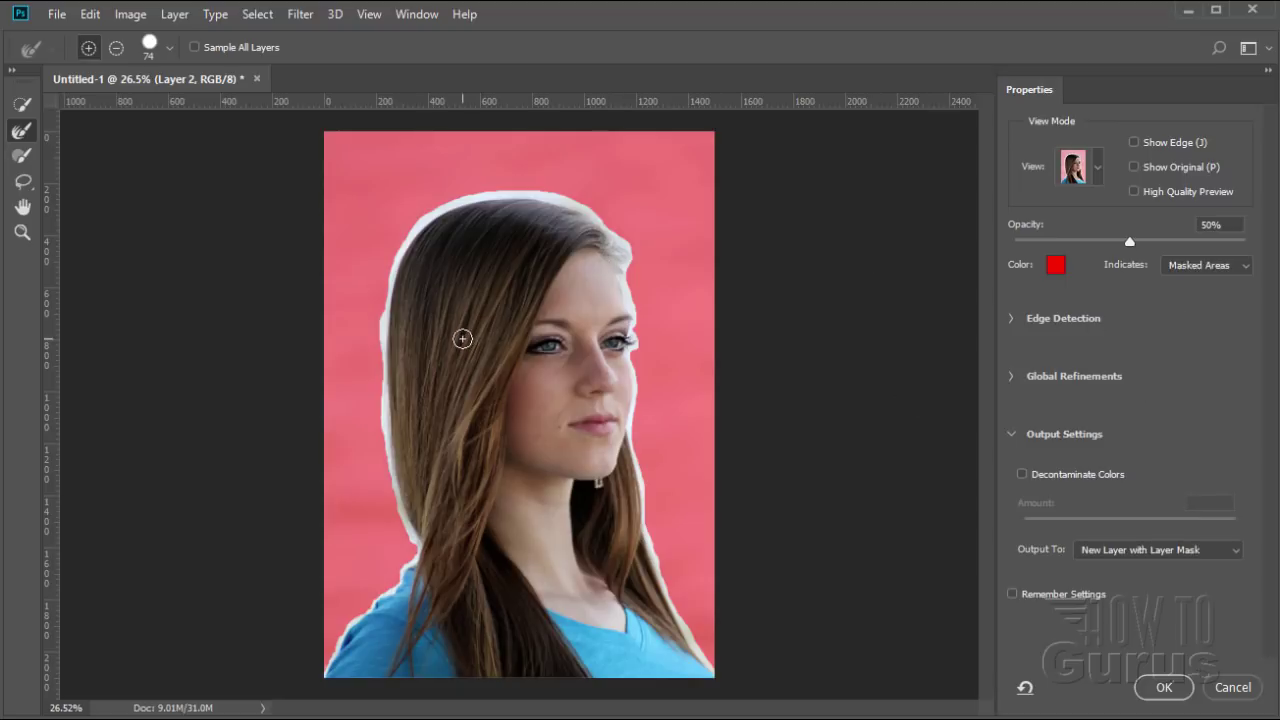
{"action": "mouse_move", "coordinate": [386, 302]}
{"action": "left_mouse_down"}
{"action": "mouse_move", "coordinate": [378, 402]}
{"action": "mouse_move", "coordinate": [395, 439]}
{"action": "mouse_move", "coordinate": [386, 342]}
{"action": "mouse_move", "coordinate": [397, 493]}
{"action": "mouse_move", "coordinate": [387, 461]}
{"action": "mouse_move", "coordinate": [405, 517]}
{"action": "left_mouse_up"}
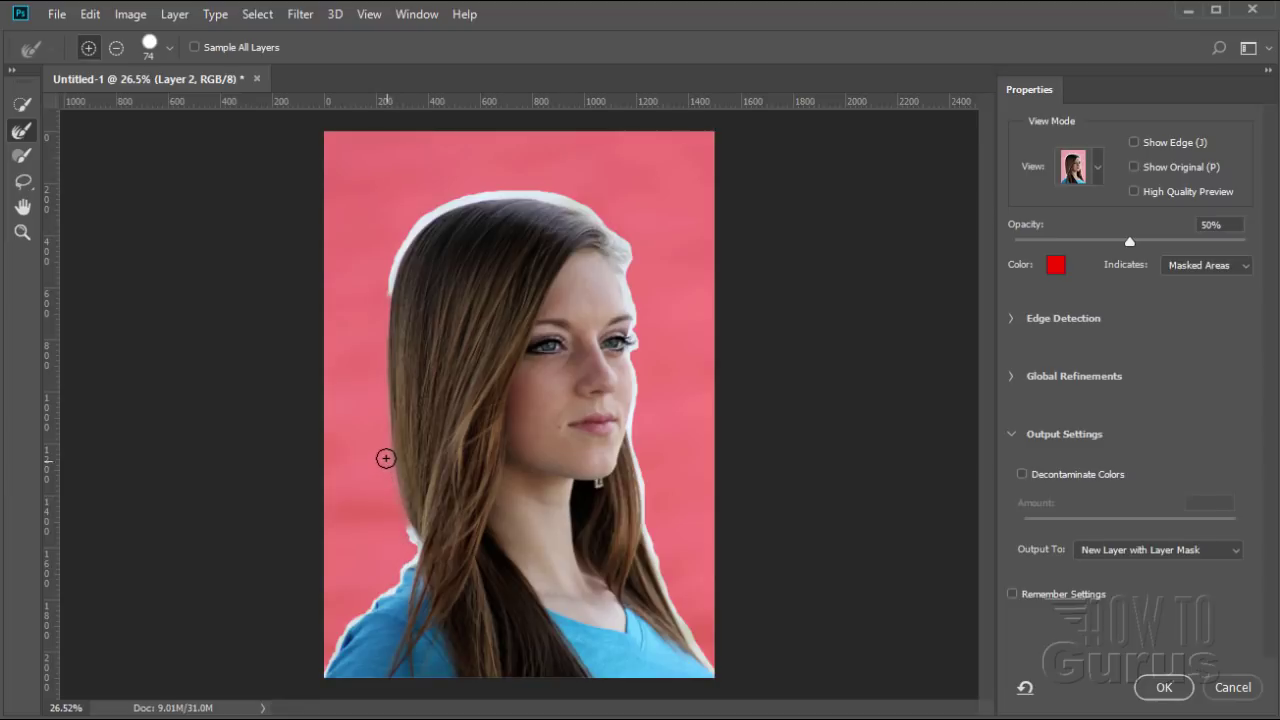
{"action": "mouse_move", "coordinate": [386, 458]}
{"action": "left_mouse_down"}
{"action": "mouse_move", "coordinate": [395, 589]}
{"action": "mouse_move", "coordinate": [360, 604]}
{"action": "mouse_move", "coordinate": [358, 574]}
{"action": "mouse_move", "coordinate": [404, 562]}
{"action": "mouse_move", "coordinate": [352, 622]}
{"action": "mouse_move", "coordinate": [375, 565]}
{"action": "mouse_move", "coordinate": [336, 650]}
{"action": "left_mouse_up"}
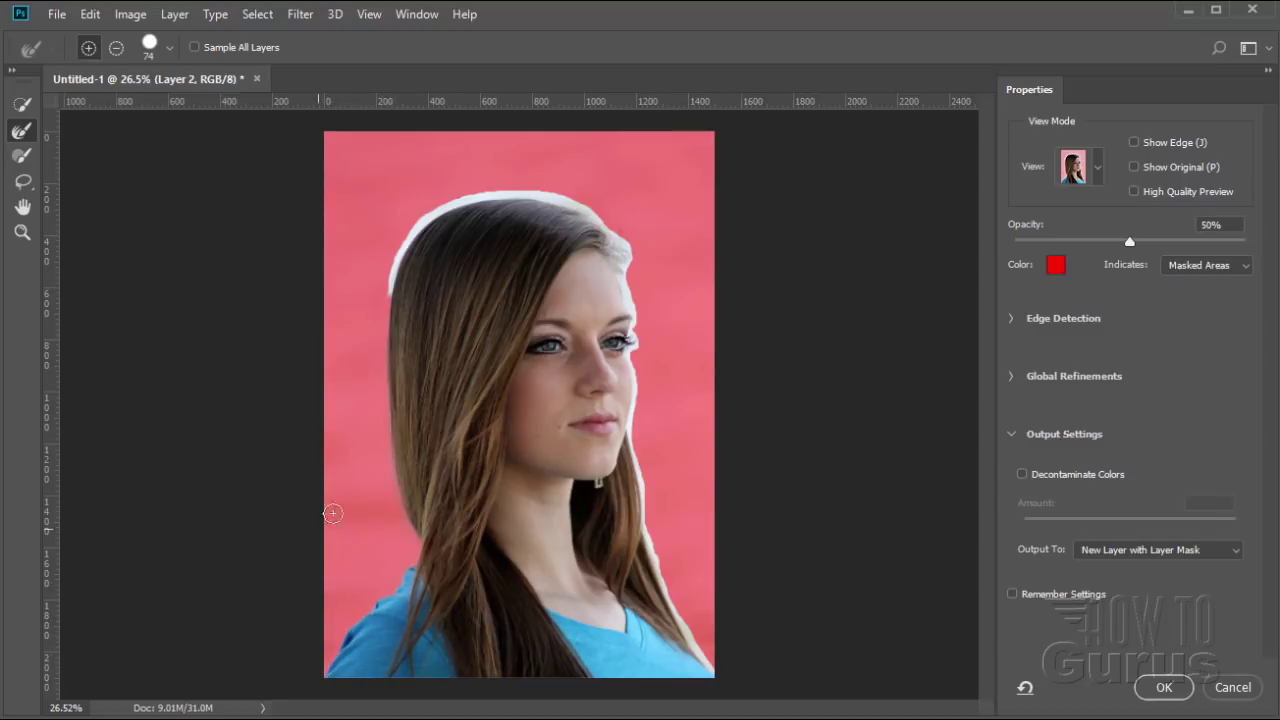
{"action": "mouse_move", "coordinate": [382, 303]}
{"action": "left_mouse_down"}
{"action": "mouse_move", "coordinate": [406, 237]}
{"action": "mouse_move", "coordinate": [448, 207]}
{"action": "left_mouse_up"}
{"action": "mouse_move", "coordinate": [486, 197]}
{"action": "left_mouse_down"}
{"action": "mouse_move", "coordinate": [554, 194]}
{"action": "mouse_move", "coordinate": [587, 177]}
{"action": "mouse_move", "coordinate": [541, 191]}
{"action": "mouse_move", "coordinate": [620, 223]}
{"action": "mouse_move", "coordinate": [611, 214]}
{"action": "mouse_move", "coordinate": [598, 214]}
{"action": "mouse_move", "coordinate": [631, 255]}
{"action": "mouse_move", "coordinate": [687, 287]}
{"action": "mouse_move", "coordinate": [621, 243]}
{"action": "mouse_move", "coordinate": [636, 285]}
{"action": "mouse_move", "coordinate": [657, 290]}
{"action": "mouse_move", "coordinate": [616, 245]}
{"action": "mouse_move", "coordinate": [631, 291]}
{"action": "mouse_move", "coordinate": [706, 326]}
{"action": "mouse_move", "coordinate": [663, 287]}
{"action": "mouse_move", "coordinate": [634, 285]}
{"action": "mouse_move", "coordinate": [647, 322]}
{"action": "mouse_move", "coordinate": [659, 316]}
{"action": "mouse_move", "coordinate": [632, 292]}
{"action": "mouse_move", "coordinate": [634, 434]}
{"action": "mouse_move", "coordinate": [646, 500]}
{"action": "mouse_move", "coordinate": [671, 517]}
{"action": "mouse_move", "coordinate": [651, 503]}
{"action": "mouse_move", "coordinate": [646, 520]}
{"action": "mouse_move", "coordinate": [686, 591]}
{"action": "mouse_move", "coordinate": [691, 554]}
{"action": "left_mouse_up"}
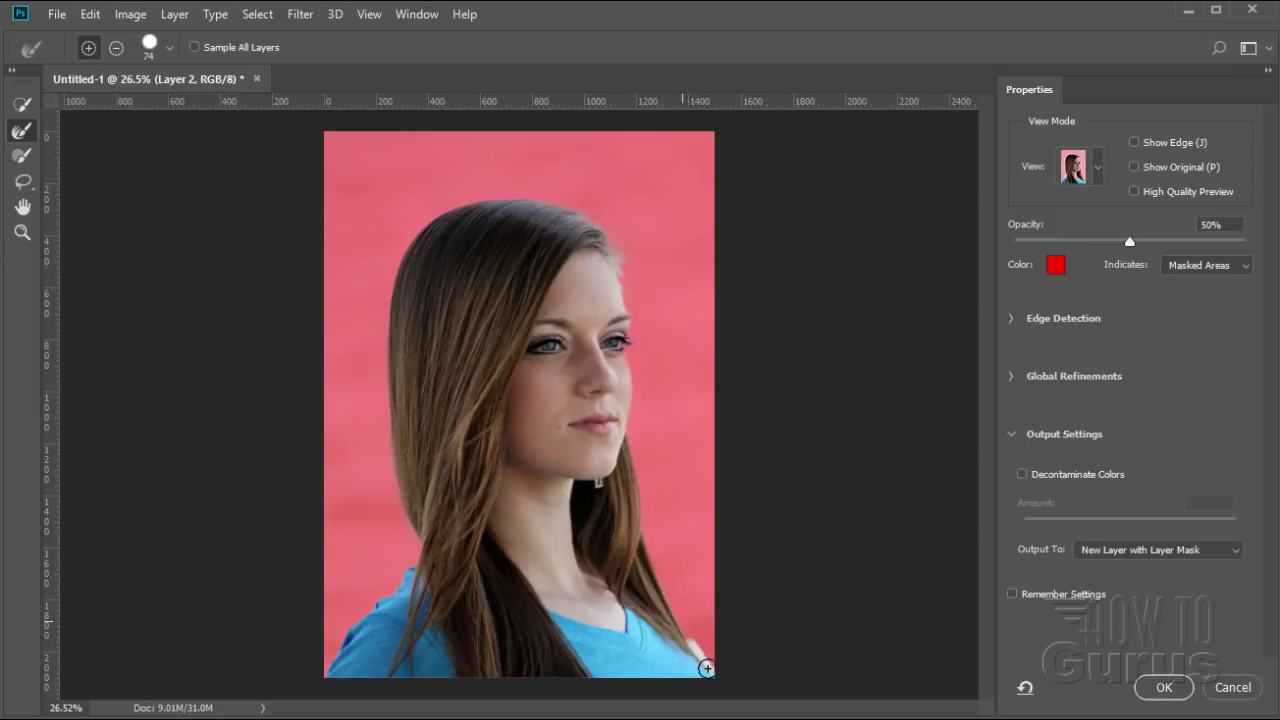
{"action": "left_click_drag", "start_coordinate": [707, 668], "coordinate": [718, 679]}
{"action": "left_click", "coordinate": [1163, 687]}
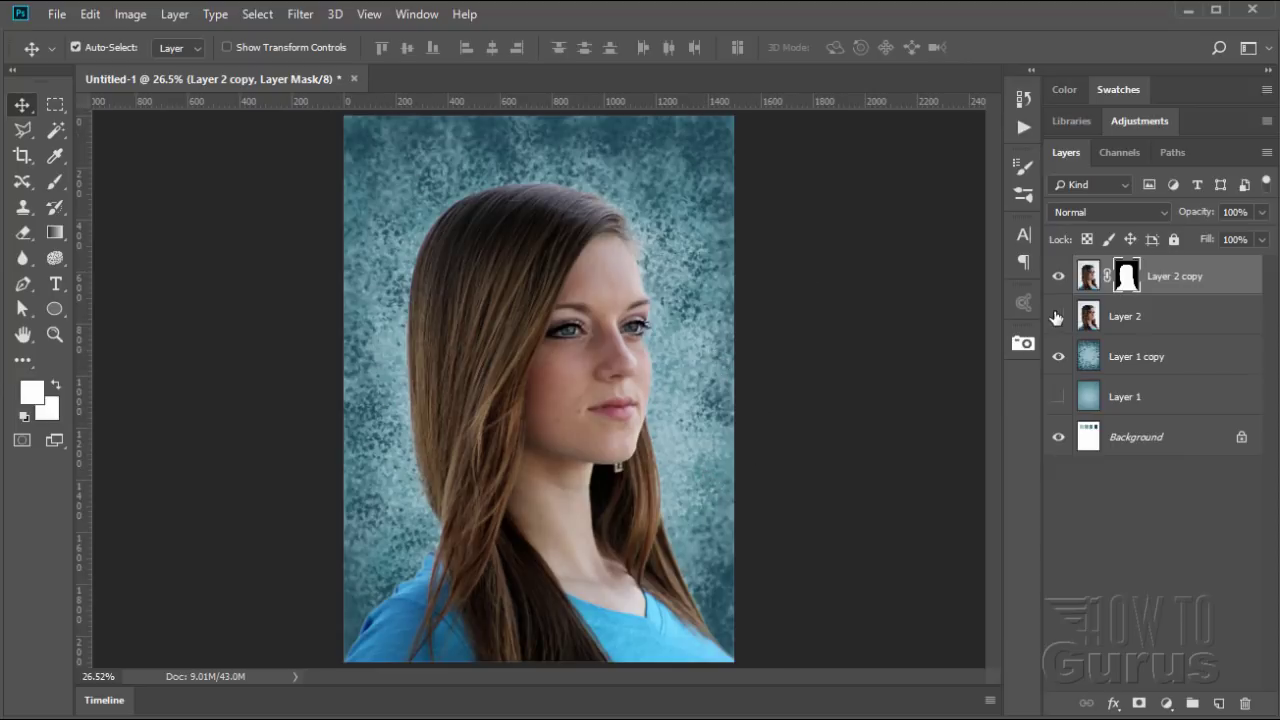
{"action": "left_click", "coordinate": [1057, 316]}
{"action": "left_click", "coordinate": [1057, 316]}
Apply a Gaussian Blur with an increased radius to Layer 1 copy, softening the charcoal texture behind the woman
{"action": "left_click", "coordinate": [1120, 358]}
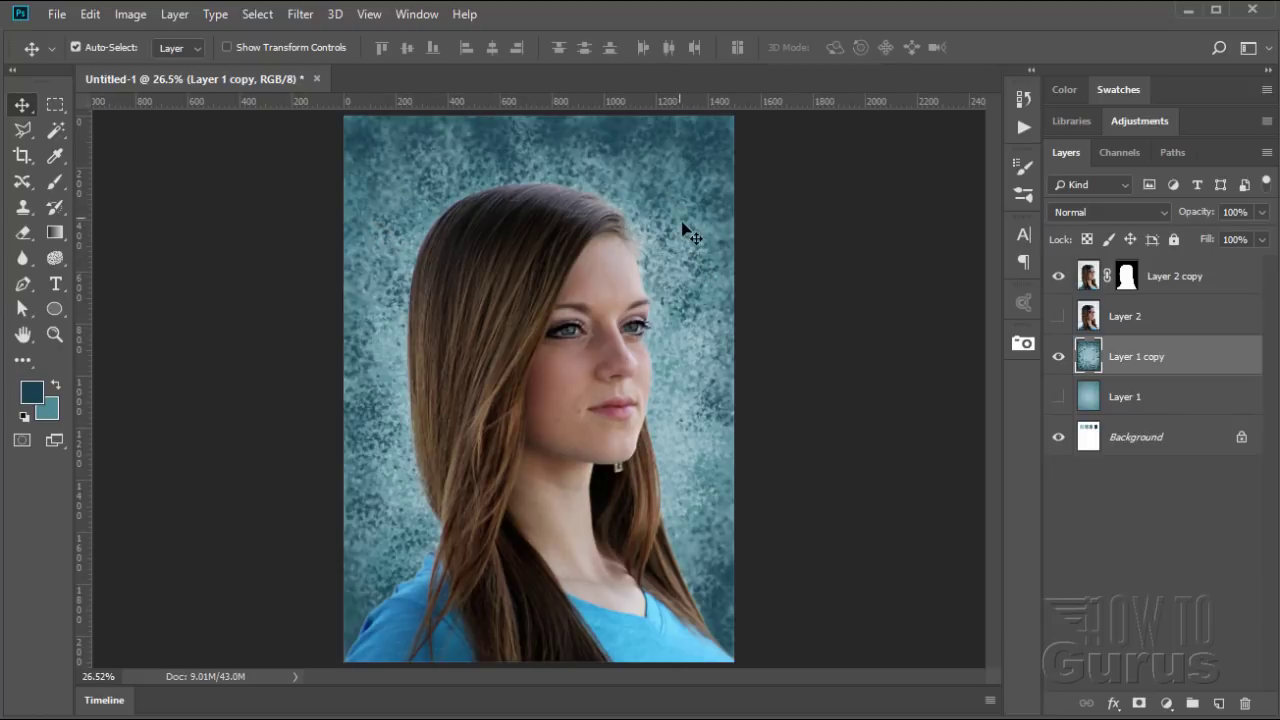
{"action": "left_click", "coordinate": [300, 14]}
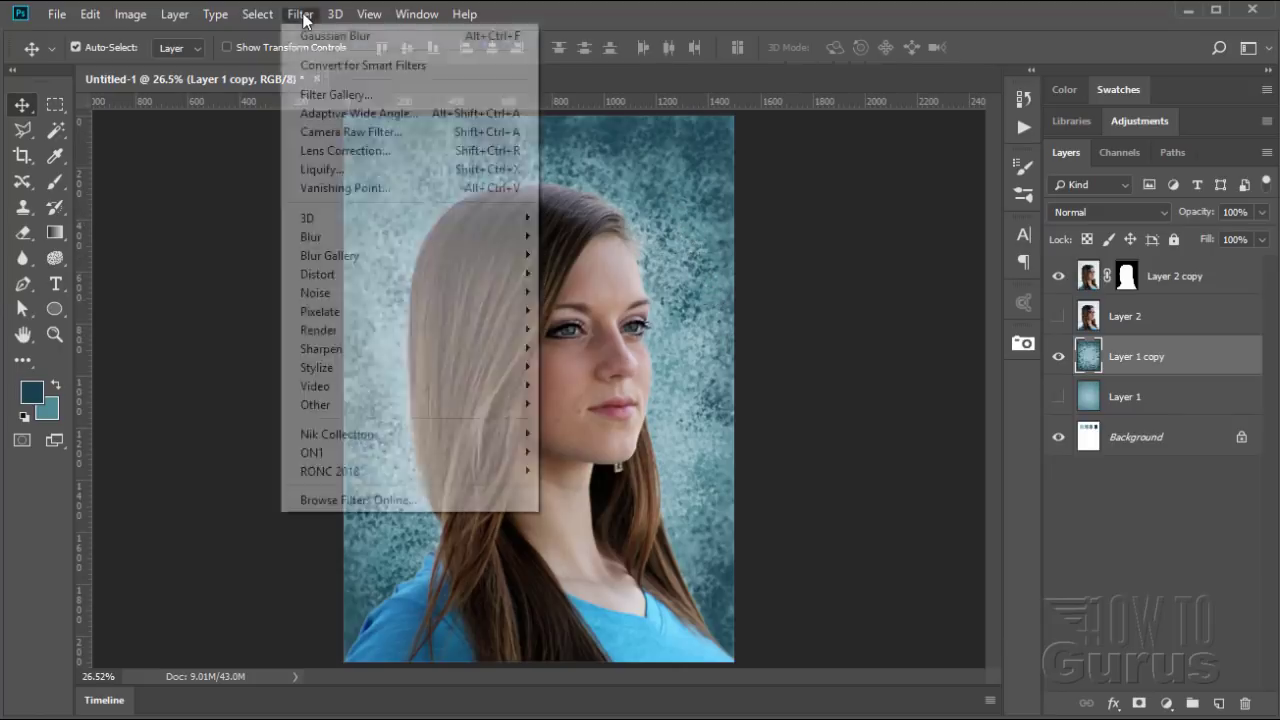
{"action": "mouse_move", "coordinate": [326, 245]}
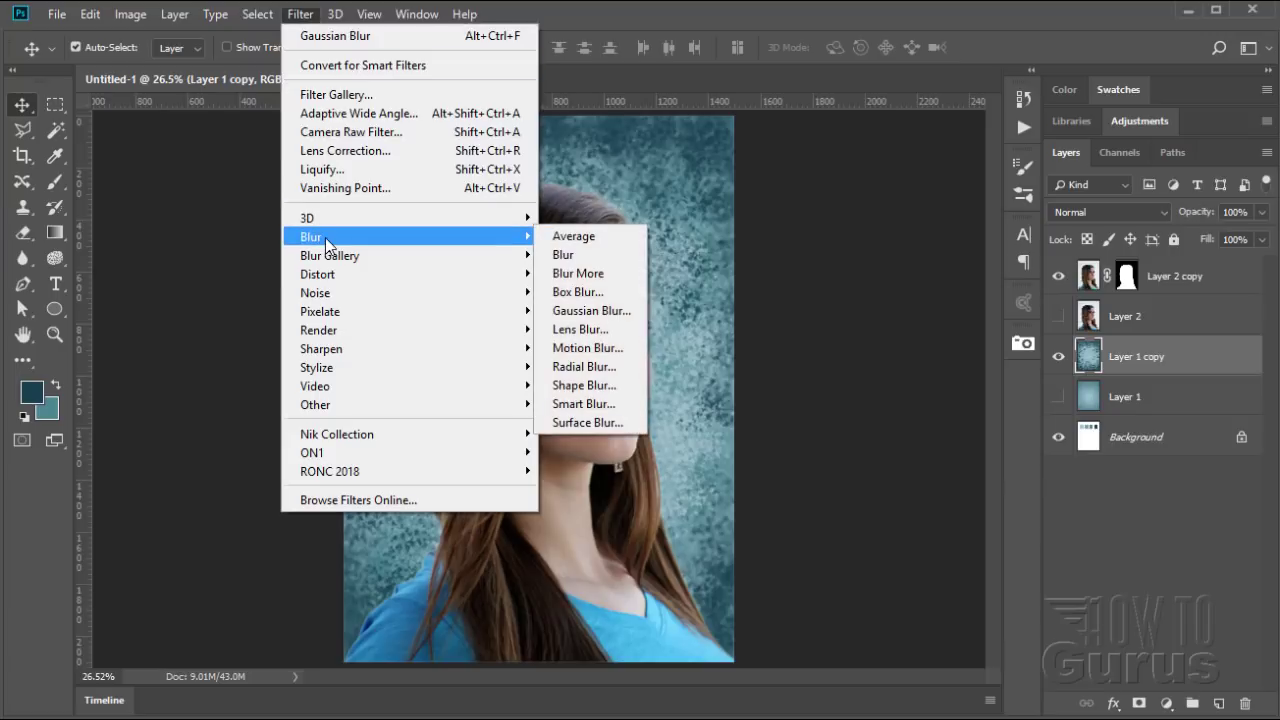
{"action": "left_click", "coordinate": [605, 311]}
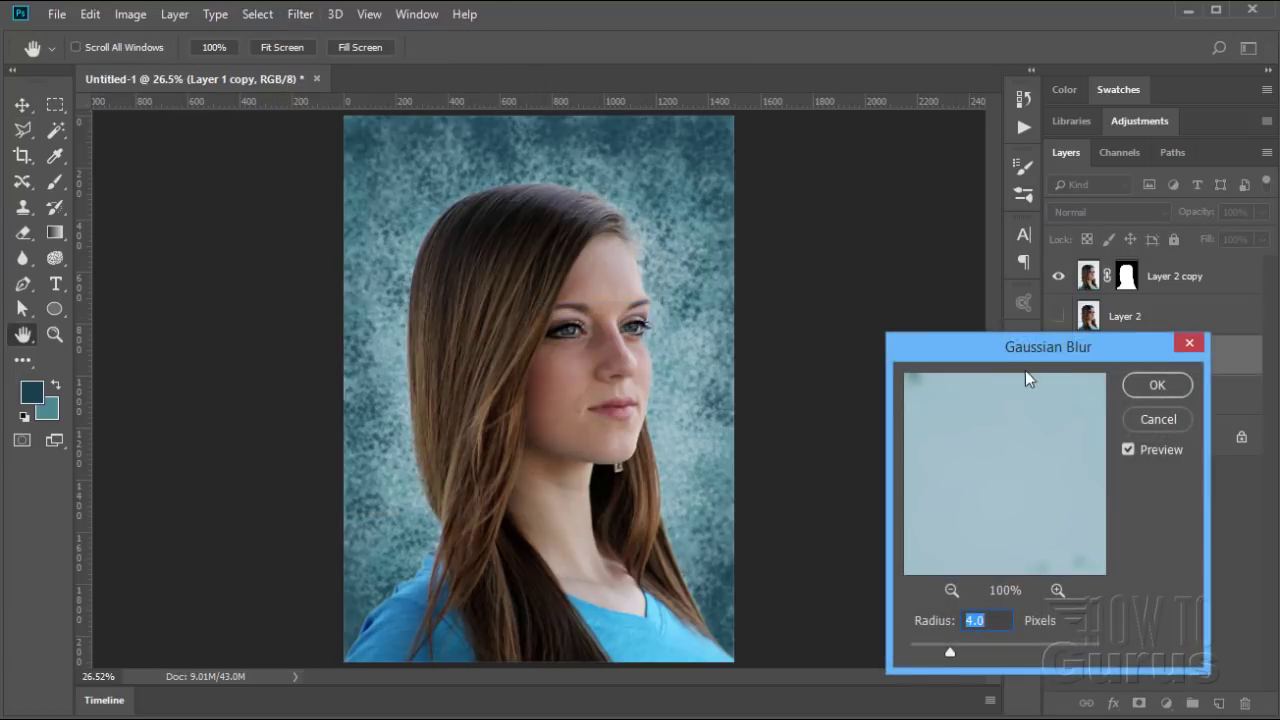
{"action": "left_click_drag", "start_coordinate": [978, 357], "coordinate": [976, 342]}
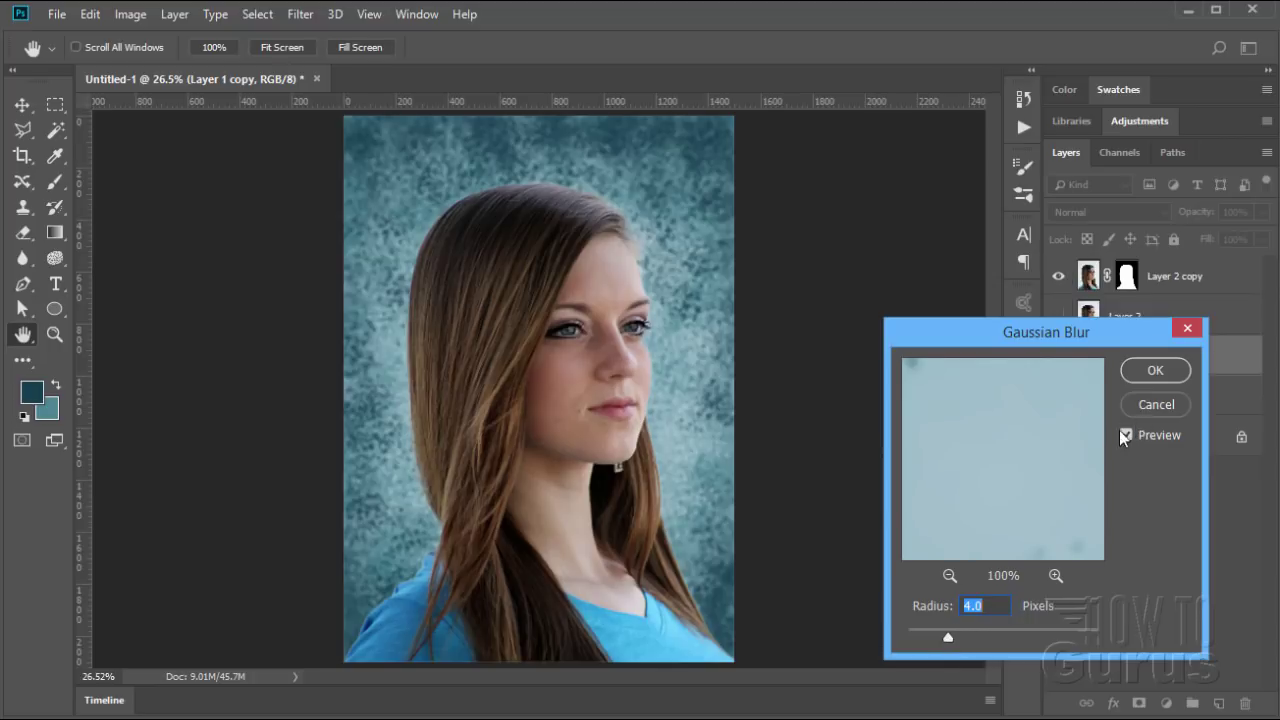
{"action": "left_click_drag", "start_coordinate": [948, 637], "coordinate": [972, 641]}
{"action": "left_click_drag", "start_coordinate": [970, 640], "coordinate": [969, 640]}
{"action": "left_click", "coordinate": [1148, 371]}
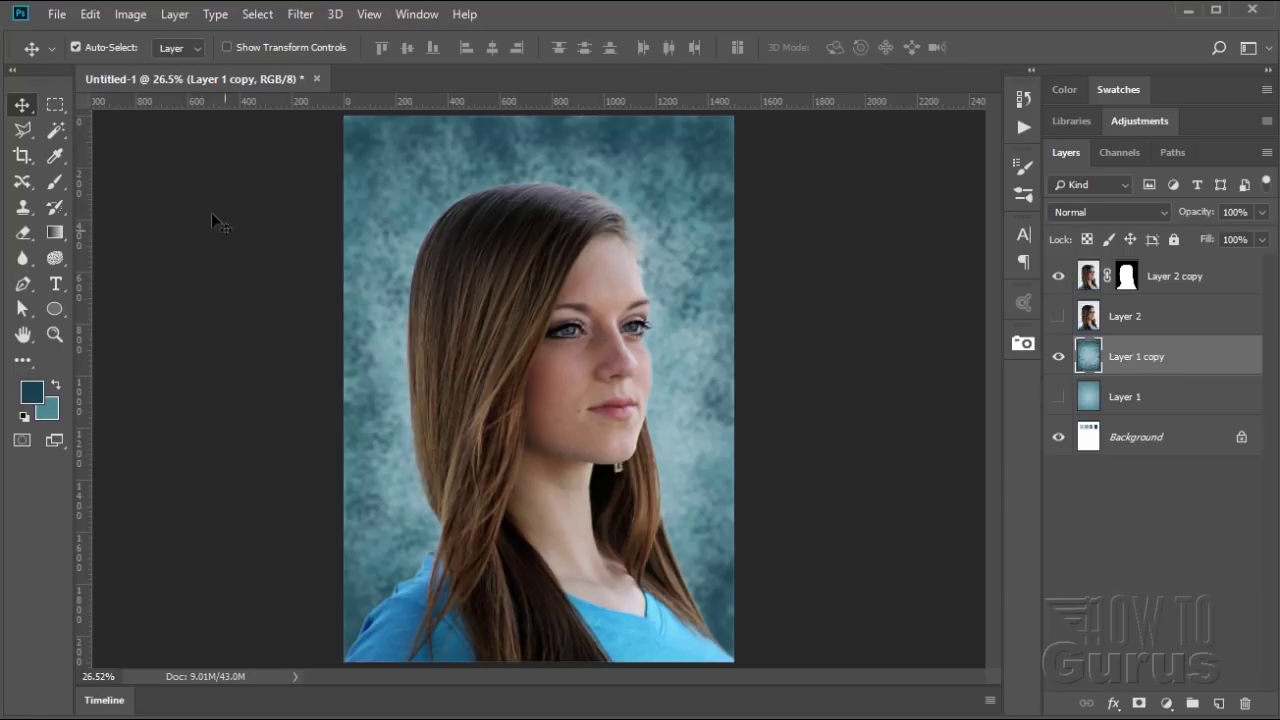
Undo the Gaussian Blur on Layer 1 copy and duplicate that unblurred texture layer
{"action": "left_click", "coordinate": [88, 15]}
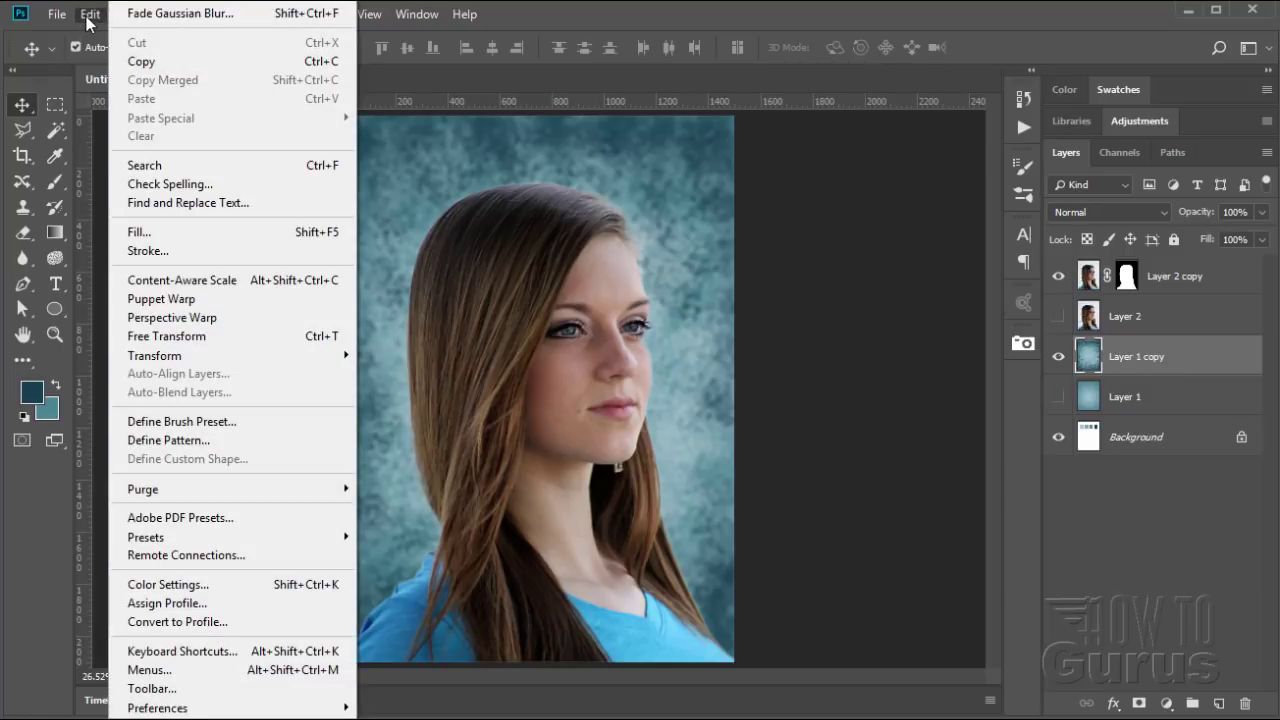
{"action": "left_click", "coordinate": [150, 1]}
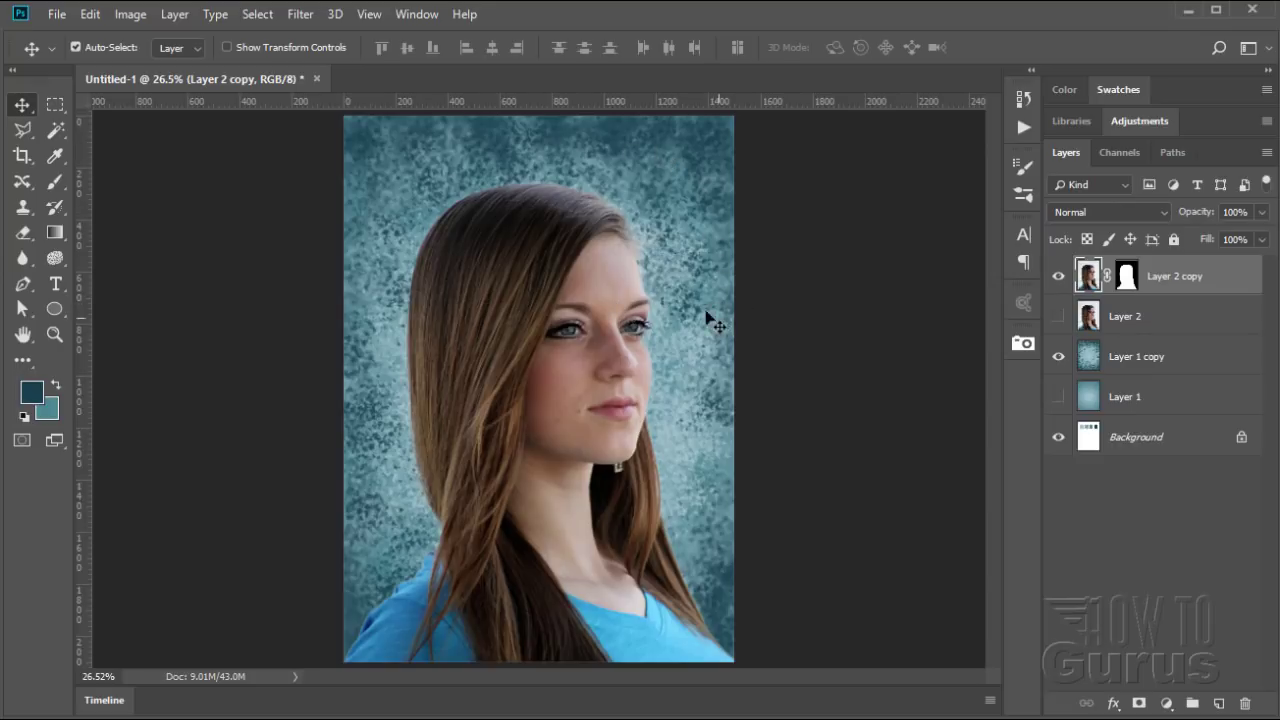
{"action": "left_click", "coordinate": [1092, 366]}
{"action": "left_click_drag", "start_coordinate": [1140, 360], "coordinate": [1218, 703]}
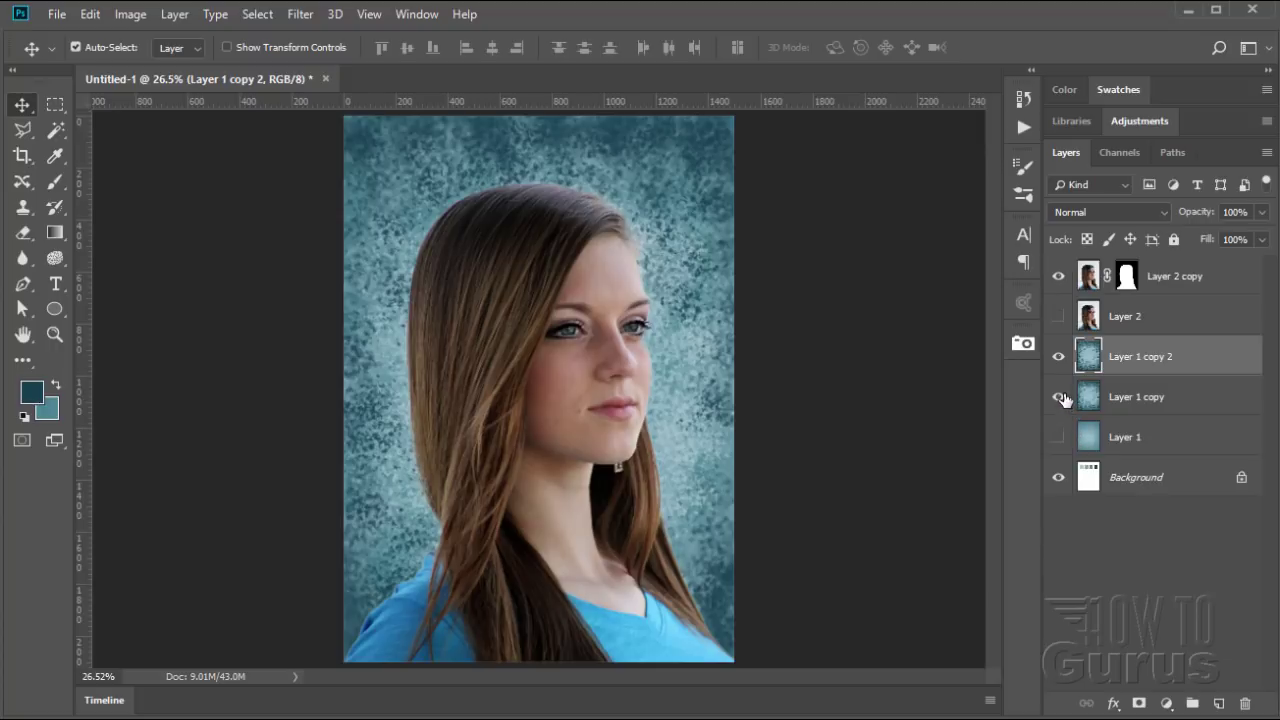
Hide the original Layer 1 copy and rename it "background 1"
{"action": "left_click", "coordinate": [1059, 397]}
{"action": "double_click", "coordinate": [1133, 398]}
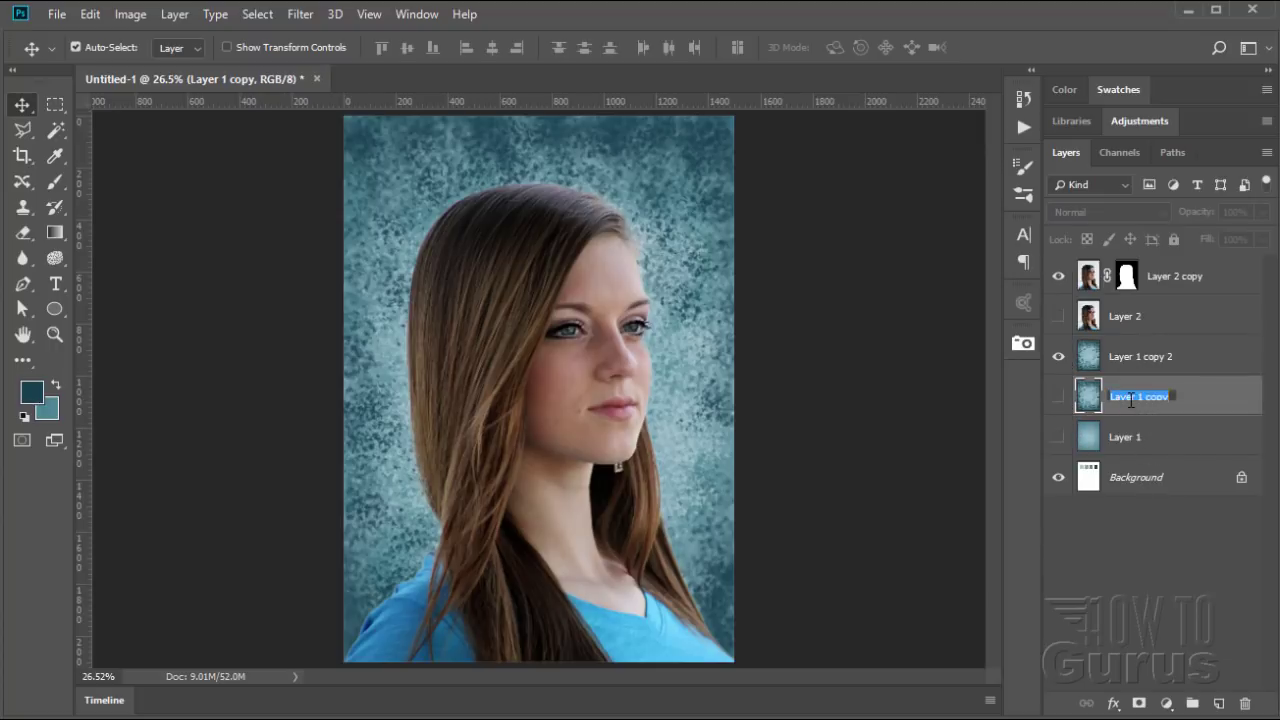
{"action": "type", "text": "background 1"}
{"action": "left_click", "coordinate": [1229, 406]}
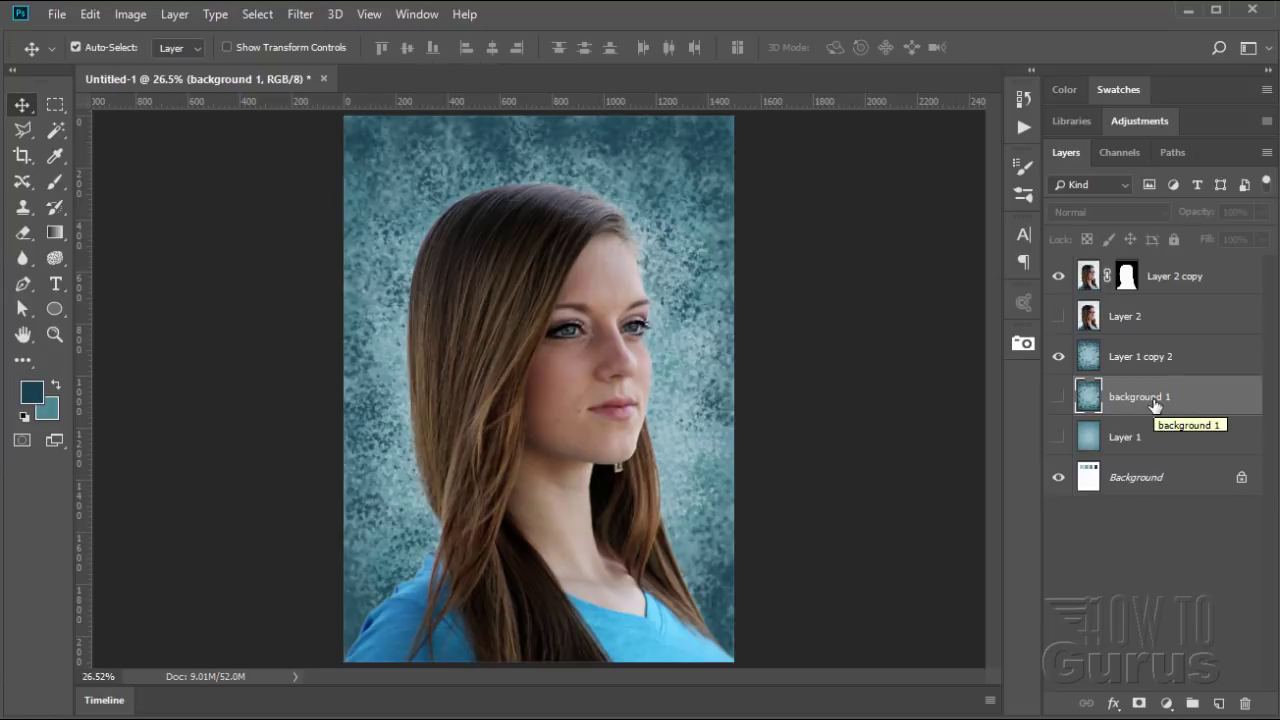
Reapply the last Gaussian Blur to the duplicated texture layer, Layer 1 copy 2
{"action": "left_click", "coordinate": [1135, 360]}
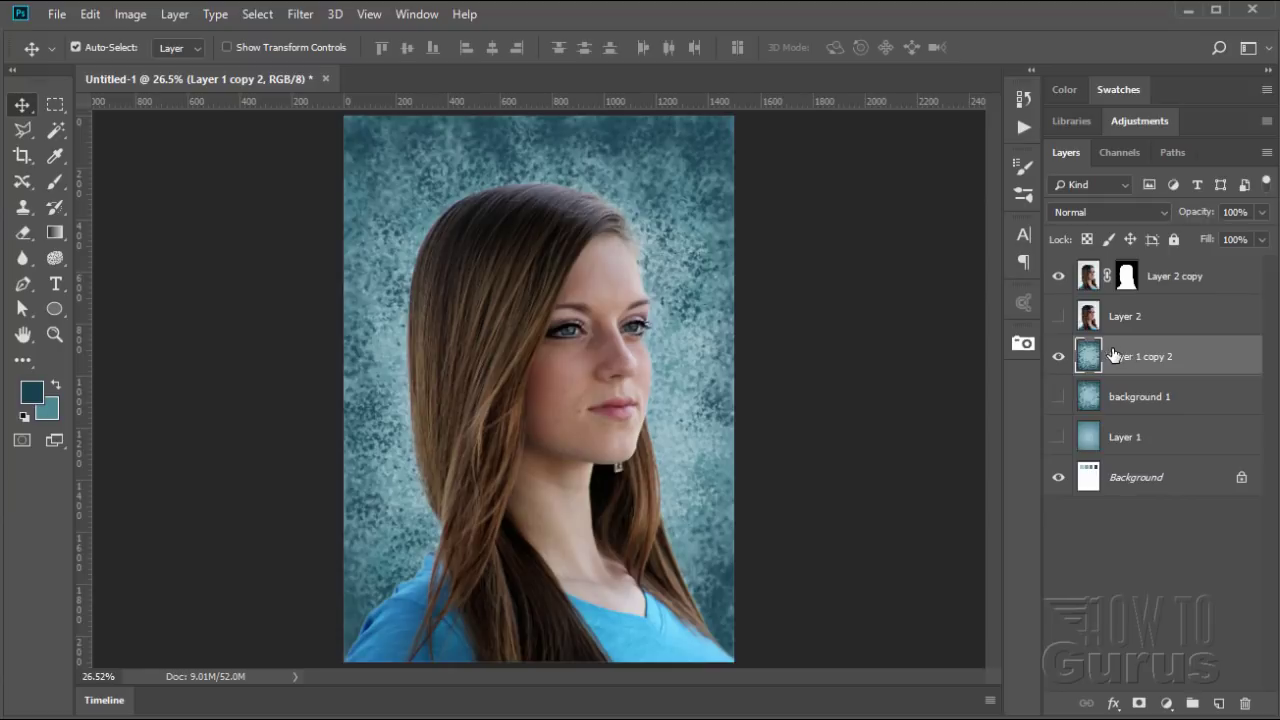
{"action": "left_click", "coordinate": [300, 14]}
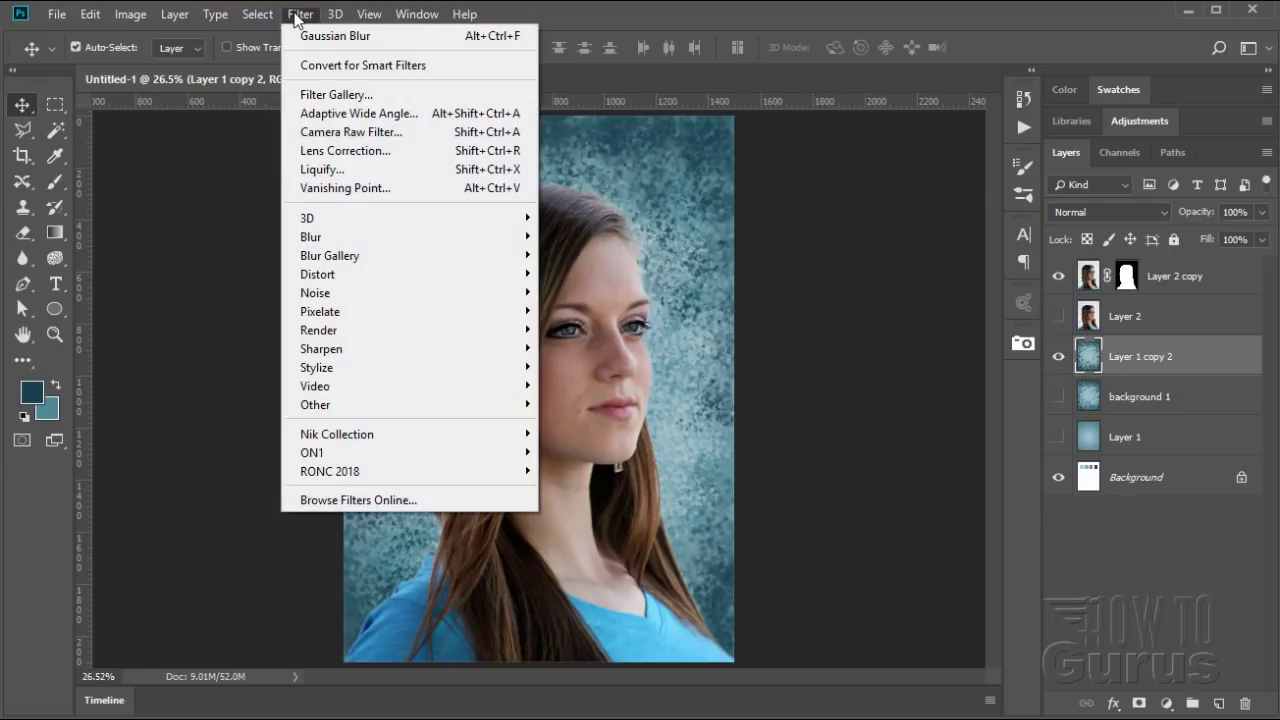
{"action": "left_click", "coordinate": [306, 35]}
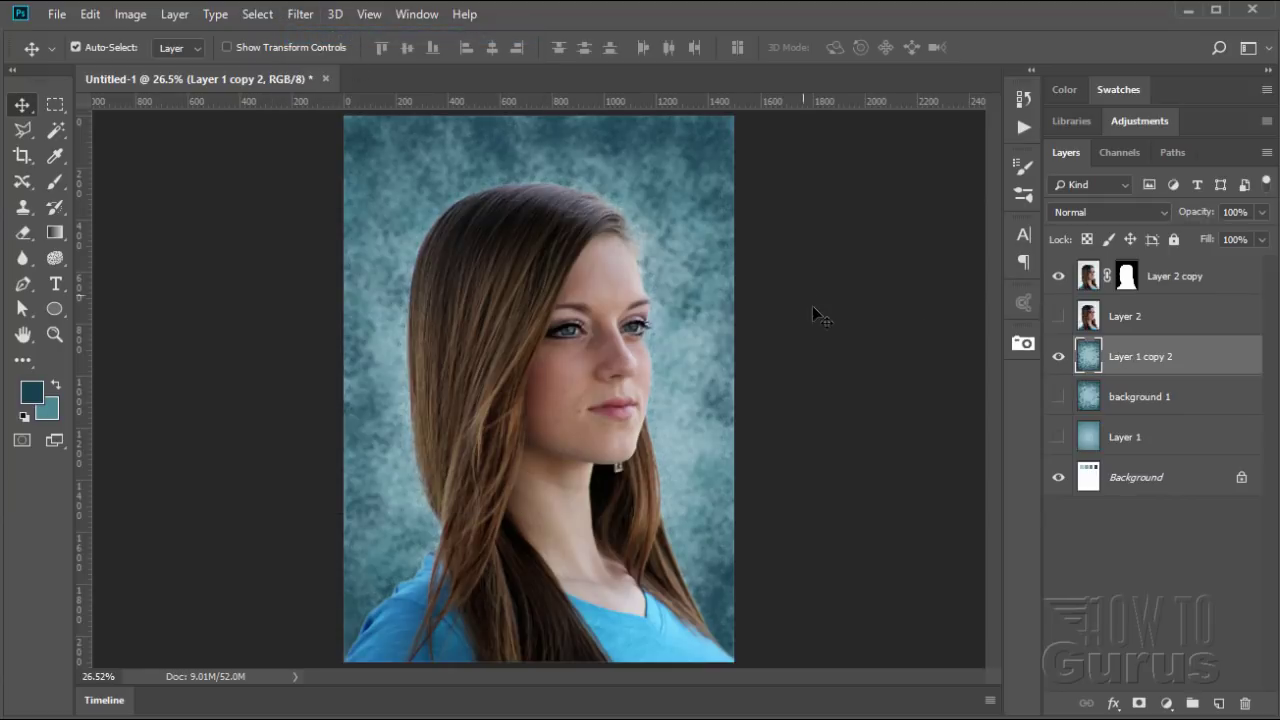